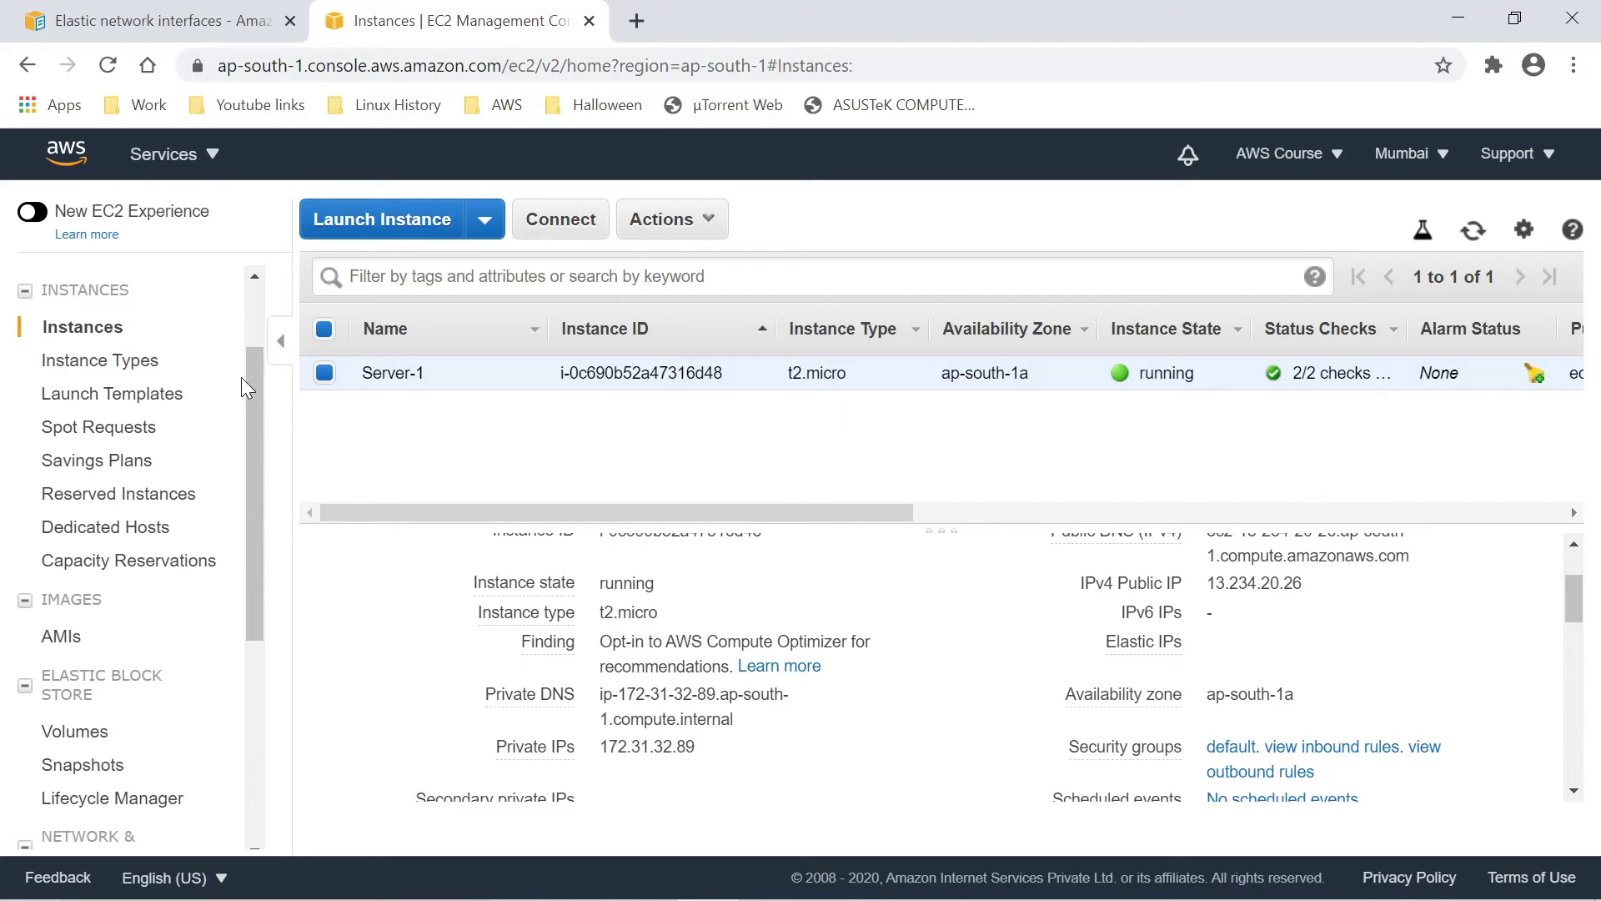
- Examine the instance state, private and public IP addresses and availability zone in Server-1's description
left_click_drag(251, 377, 240, 313)
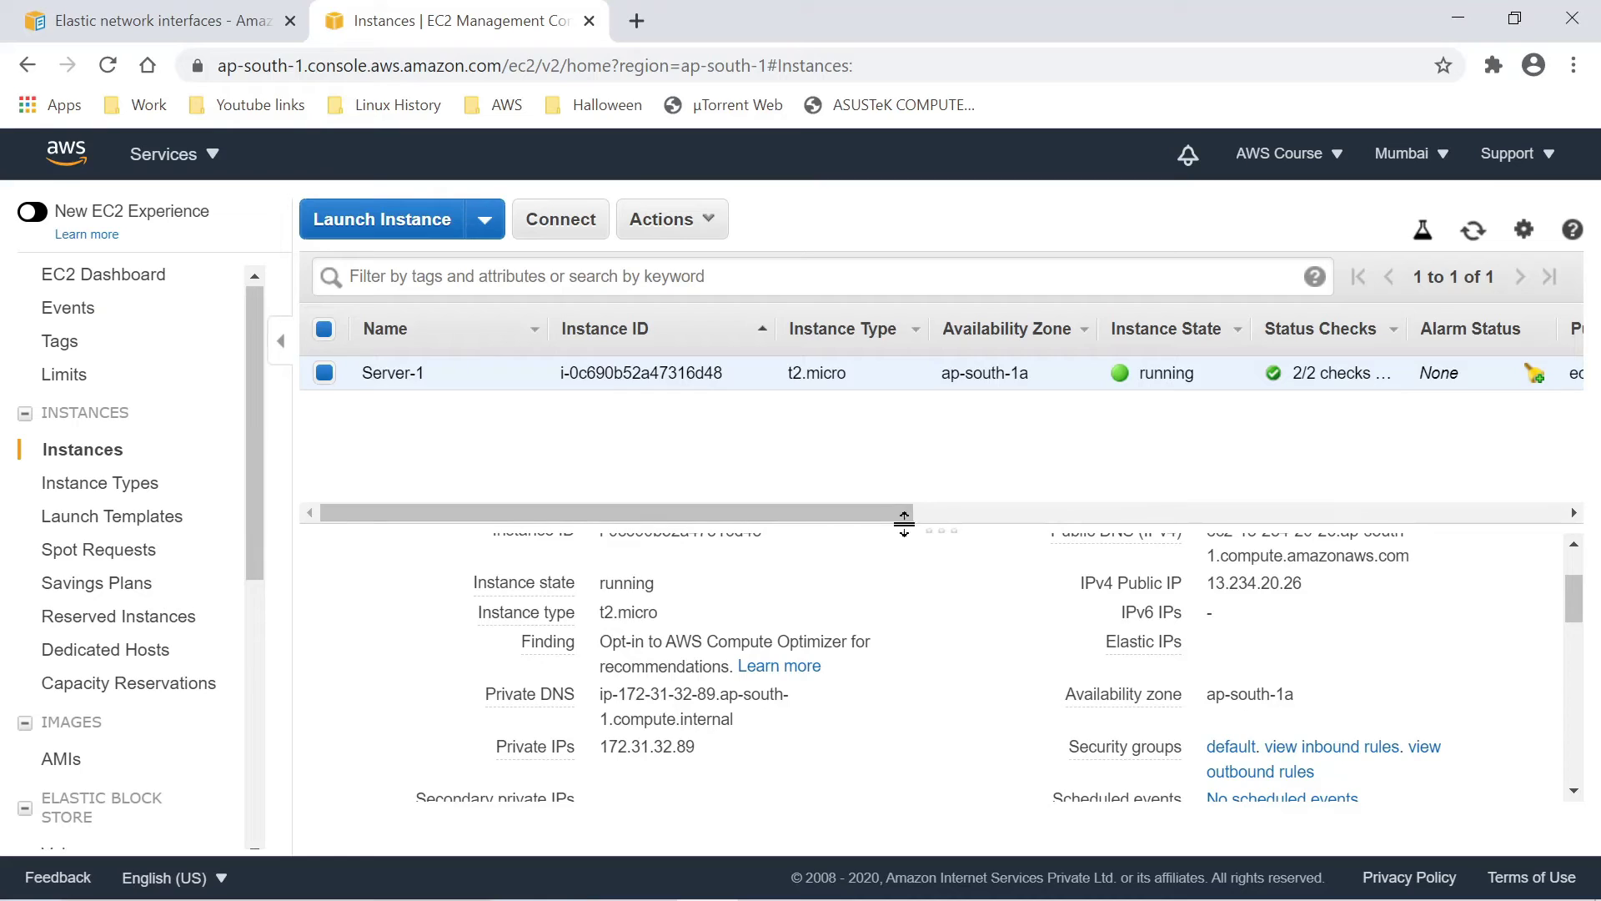
left_click_drag(930, 529, 868, 531)
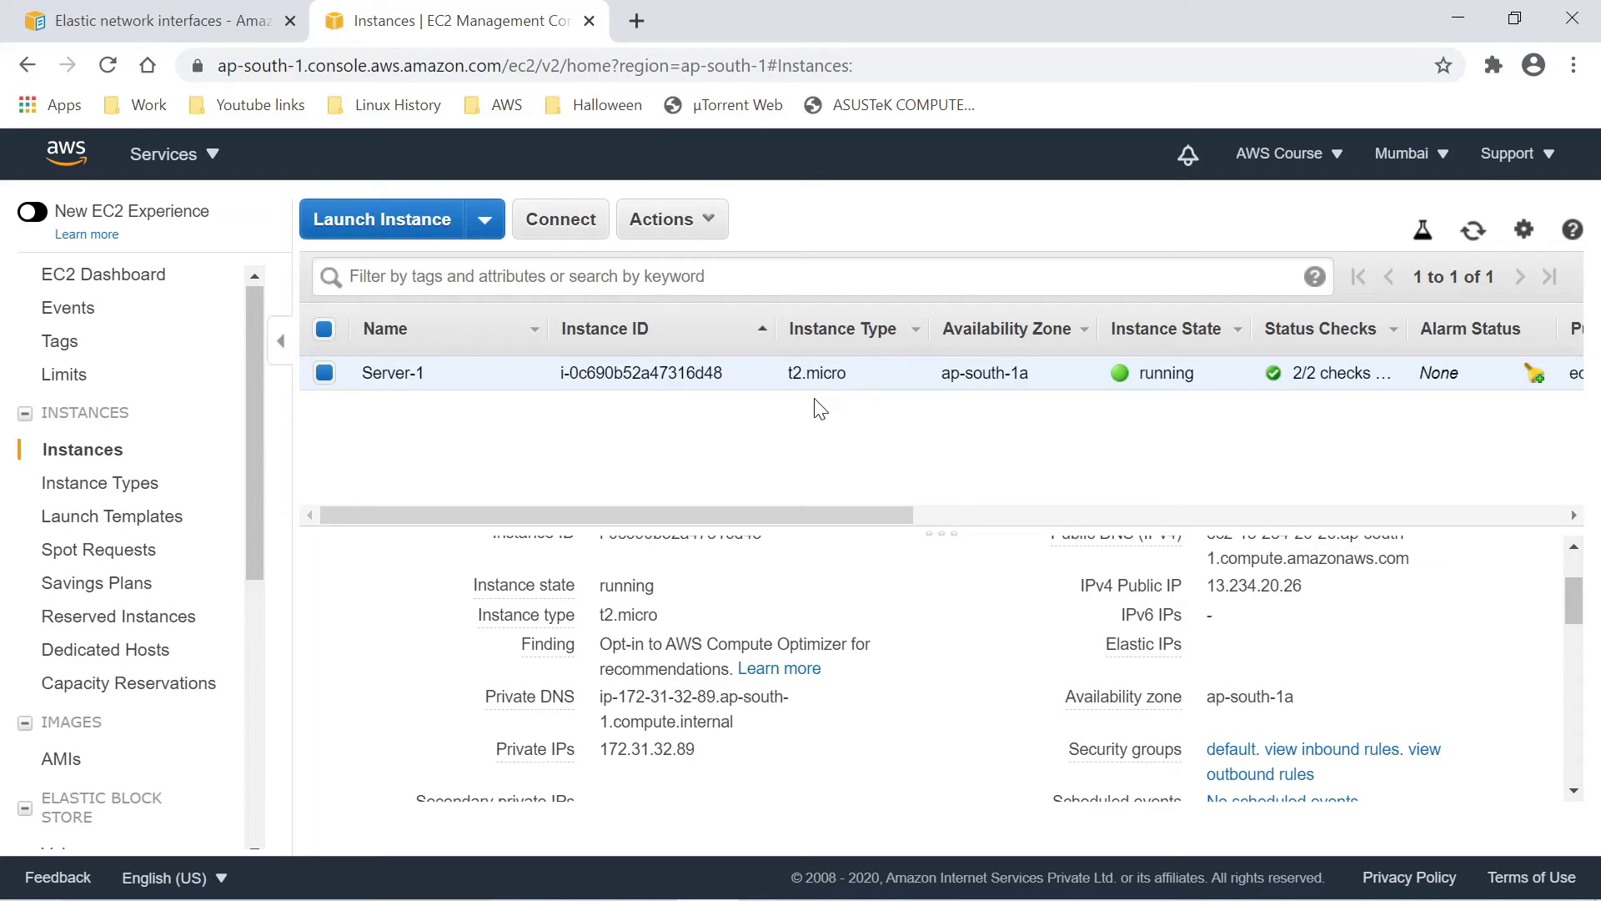
left_click_drag(943, 533, 915, 497)
scroll(915, 532, "up", 3)
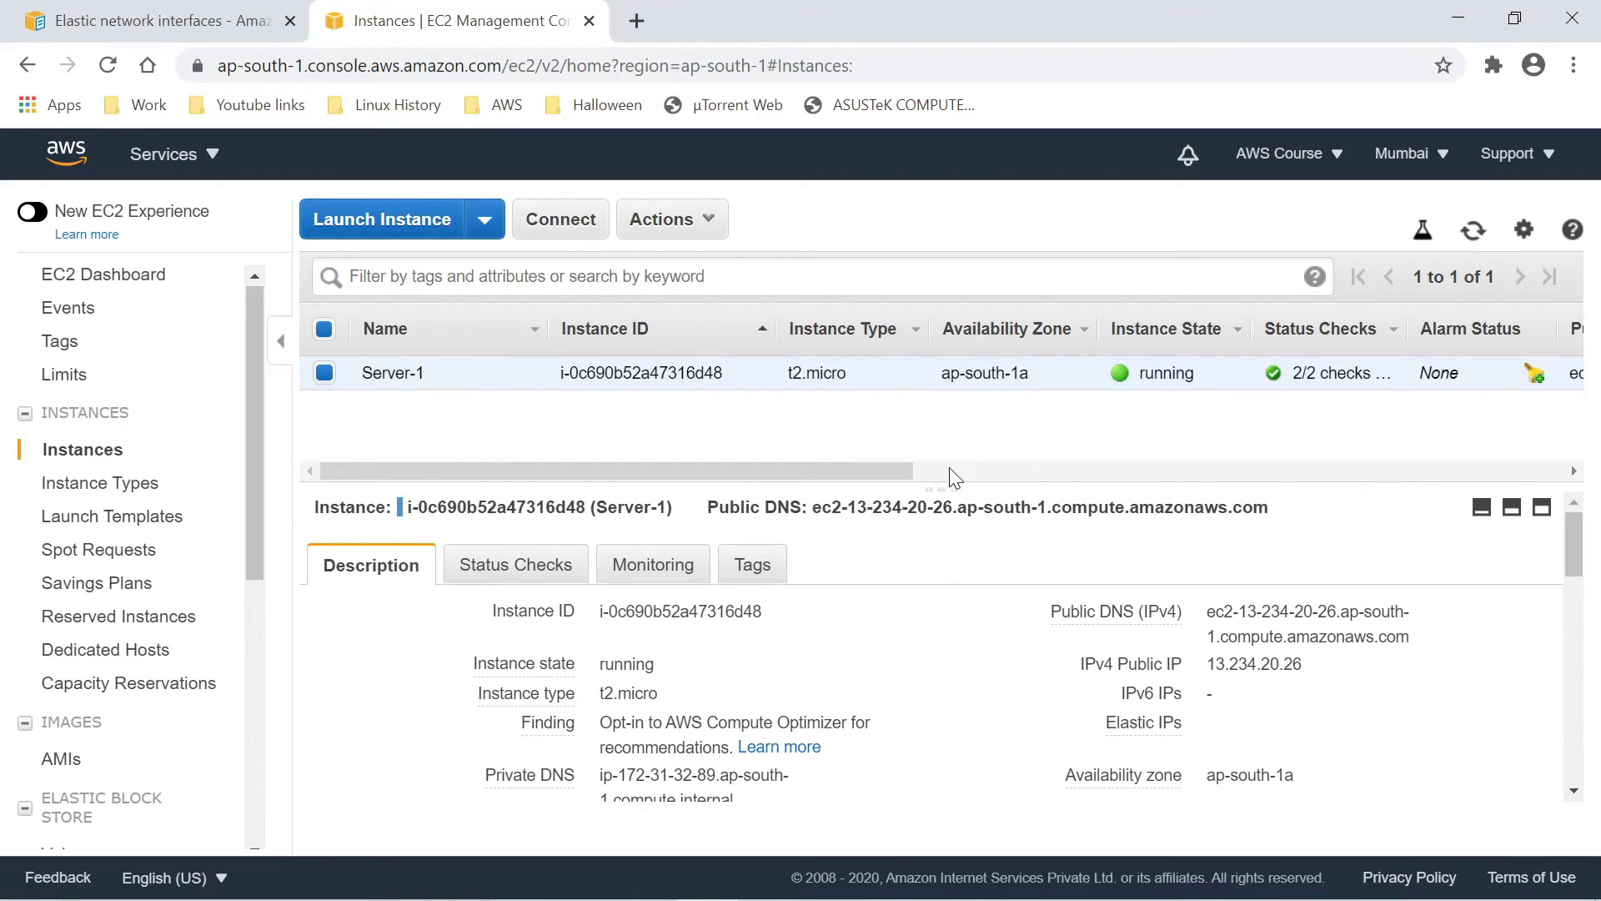
scroll(736, 690, "down", 3)
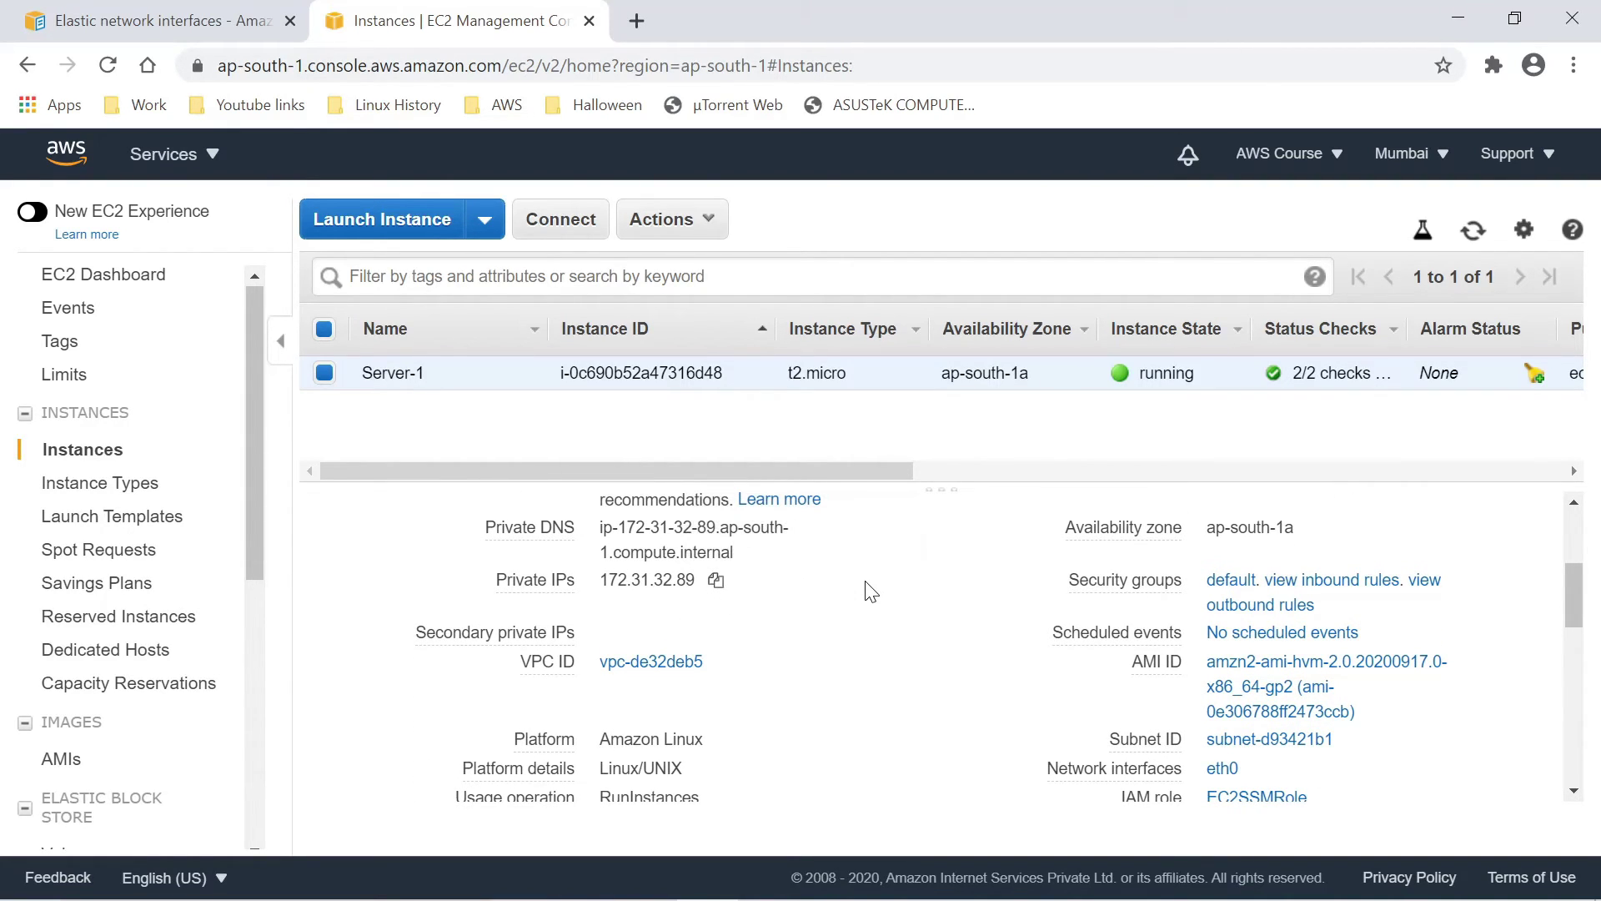
scroll(870, 595, "up", 1)
scroll(870, 595, "up", 1)
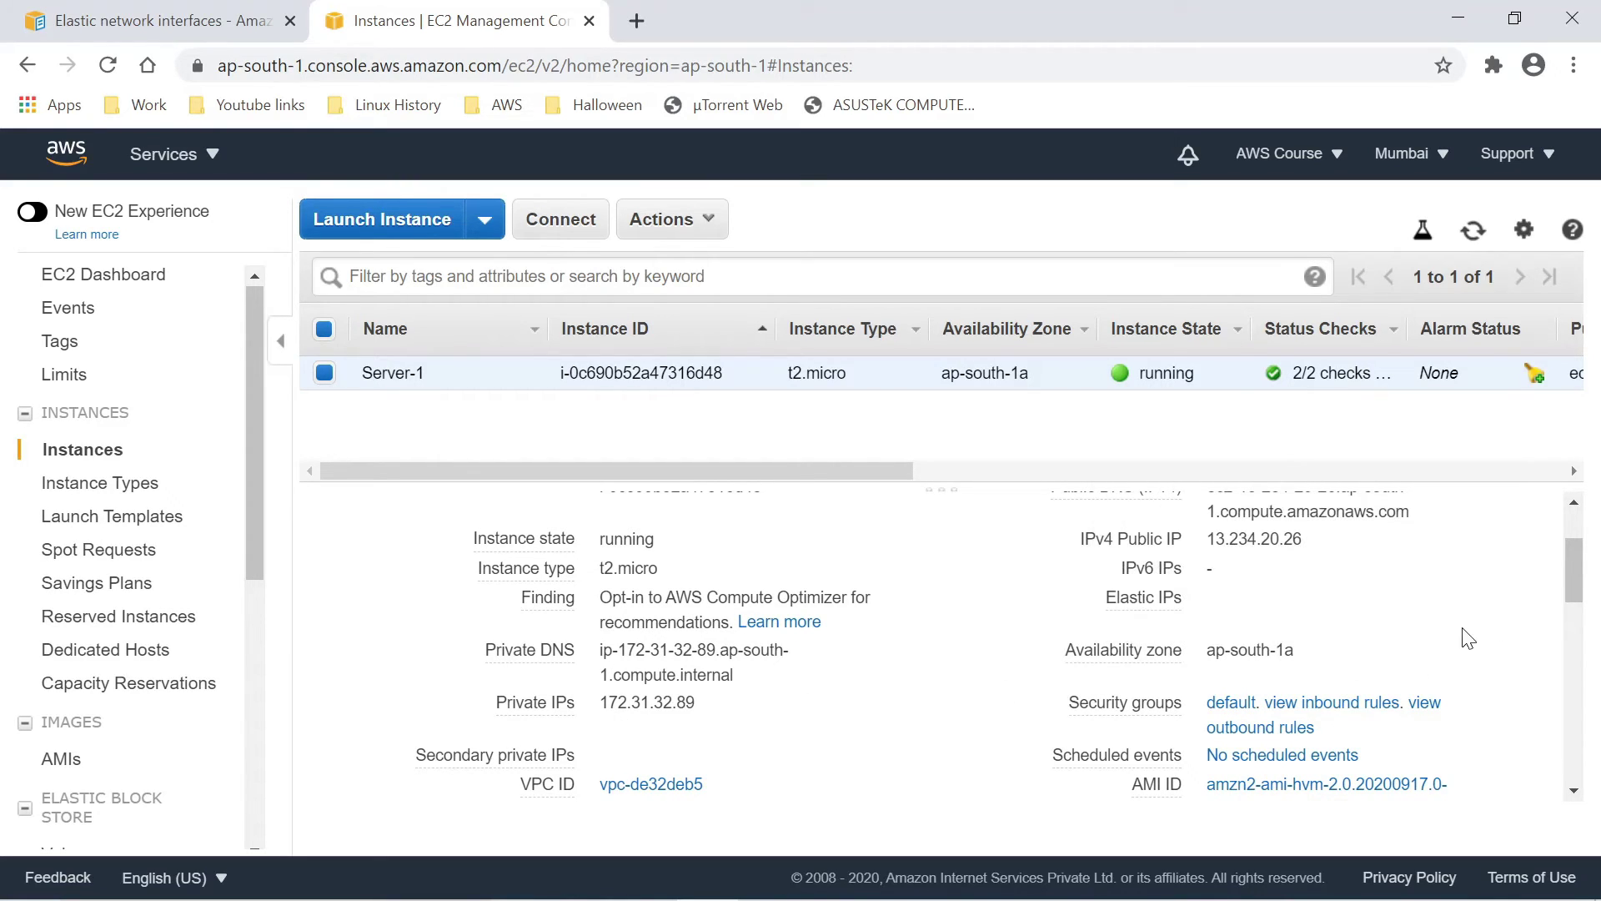
scroll(1254, 556, "down", 2)
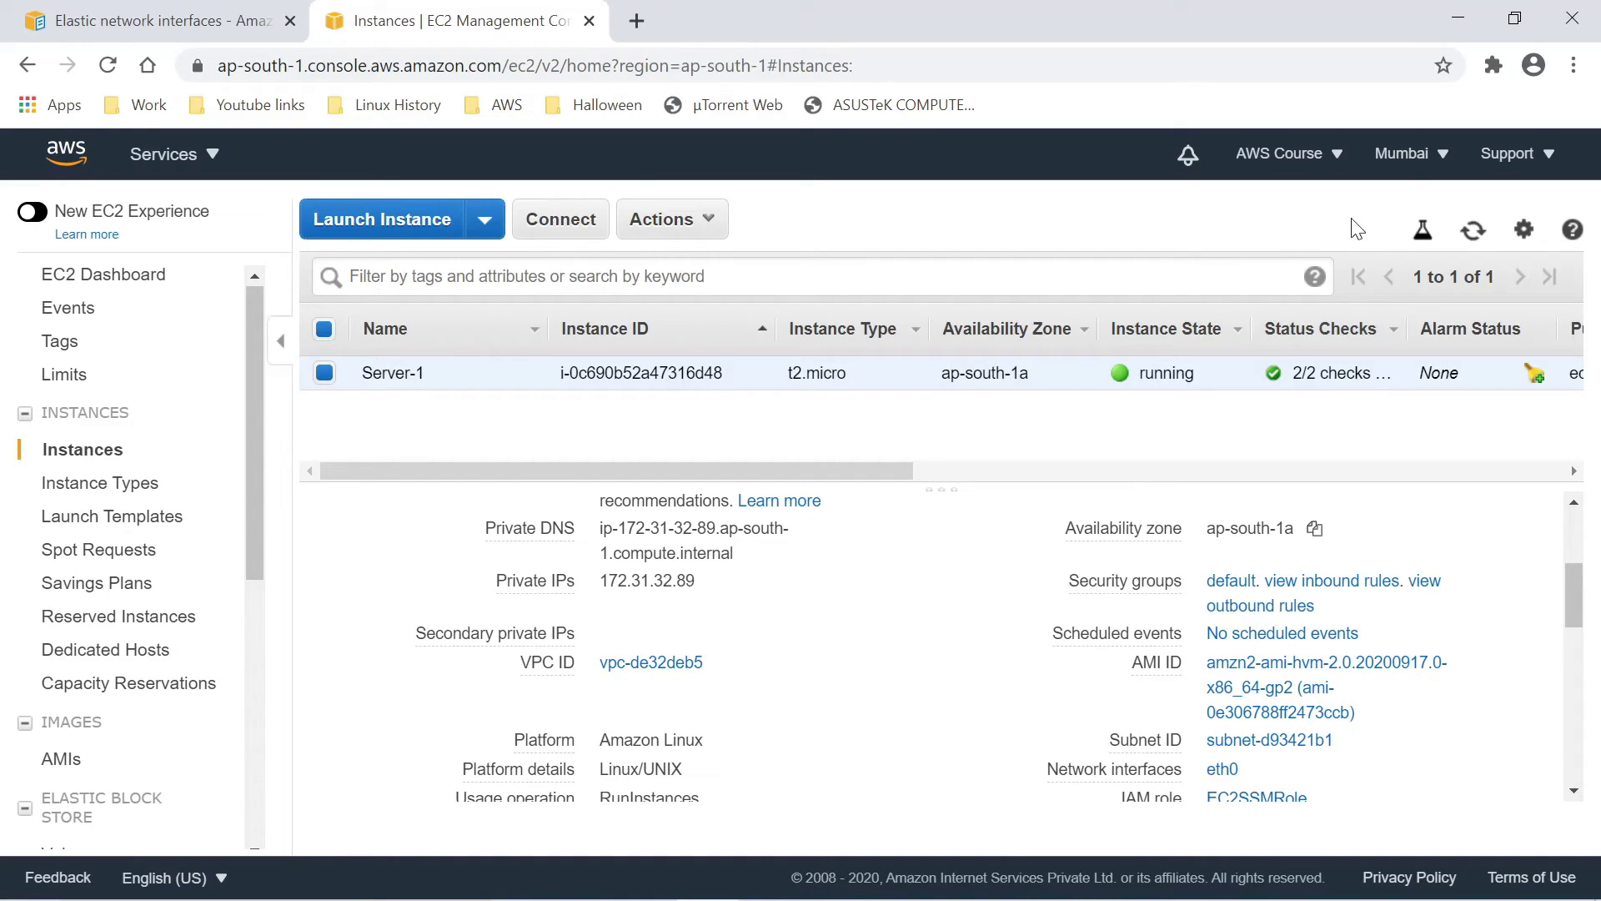
- Examine the VPC, subnet, network interface and storage details in Server-1's description
scroll(708, 601, "down", 2)
scroll(710, 584, "down", 2)
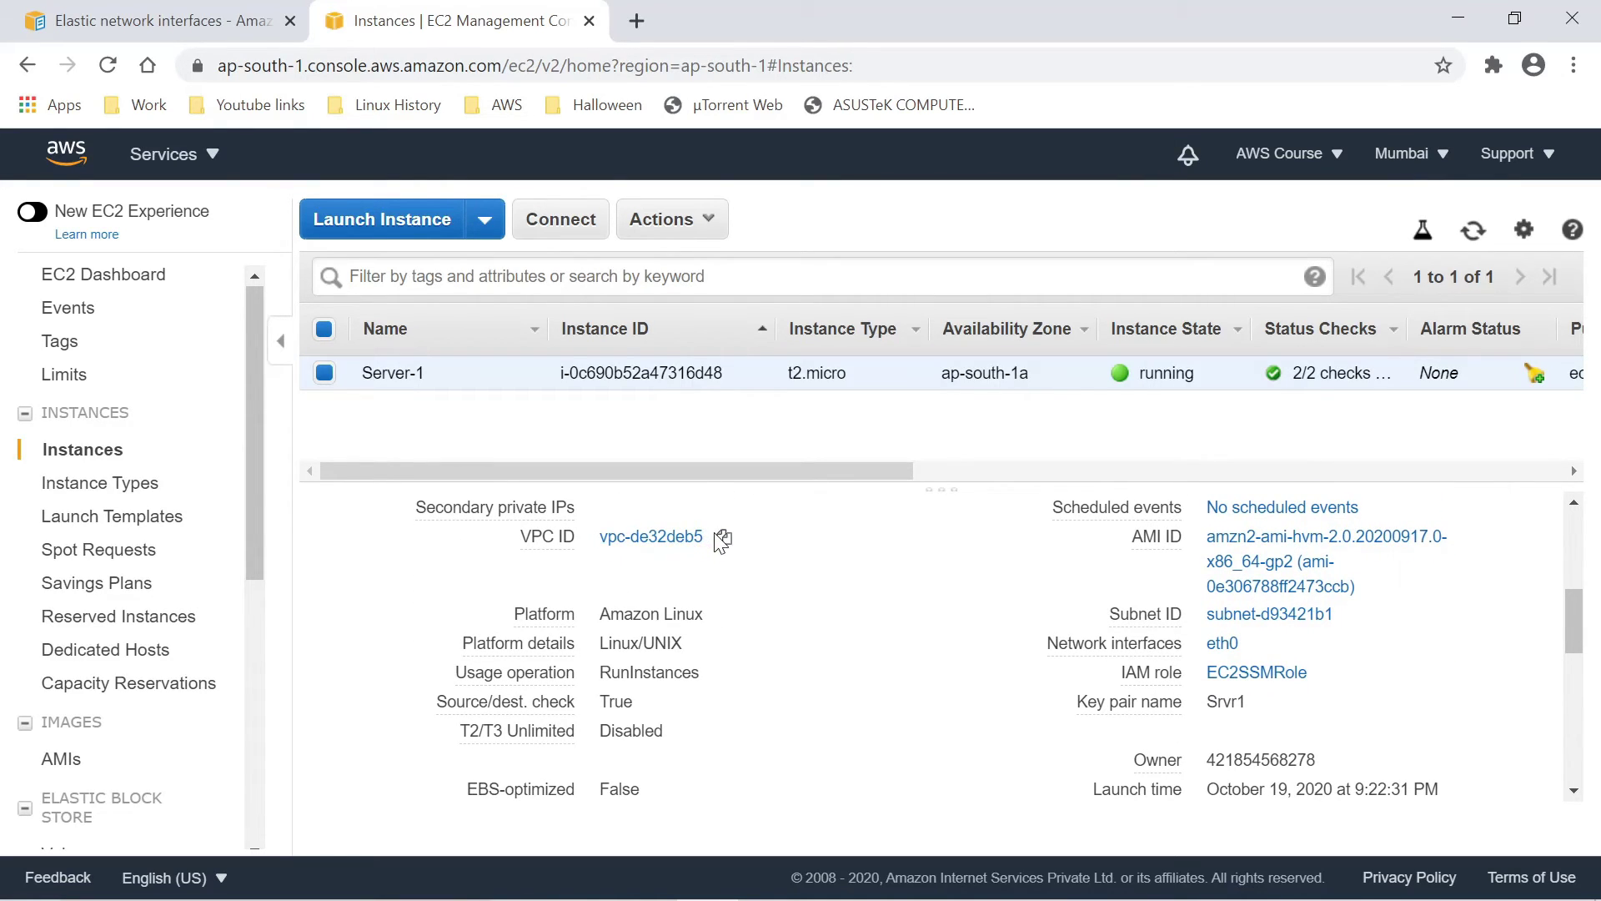
left_click(722, 538)
scroll(882, 614, "down", 3)
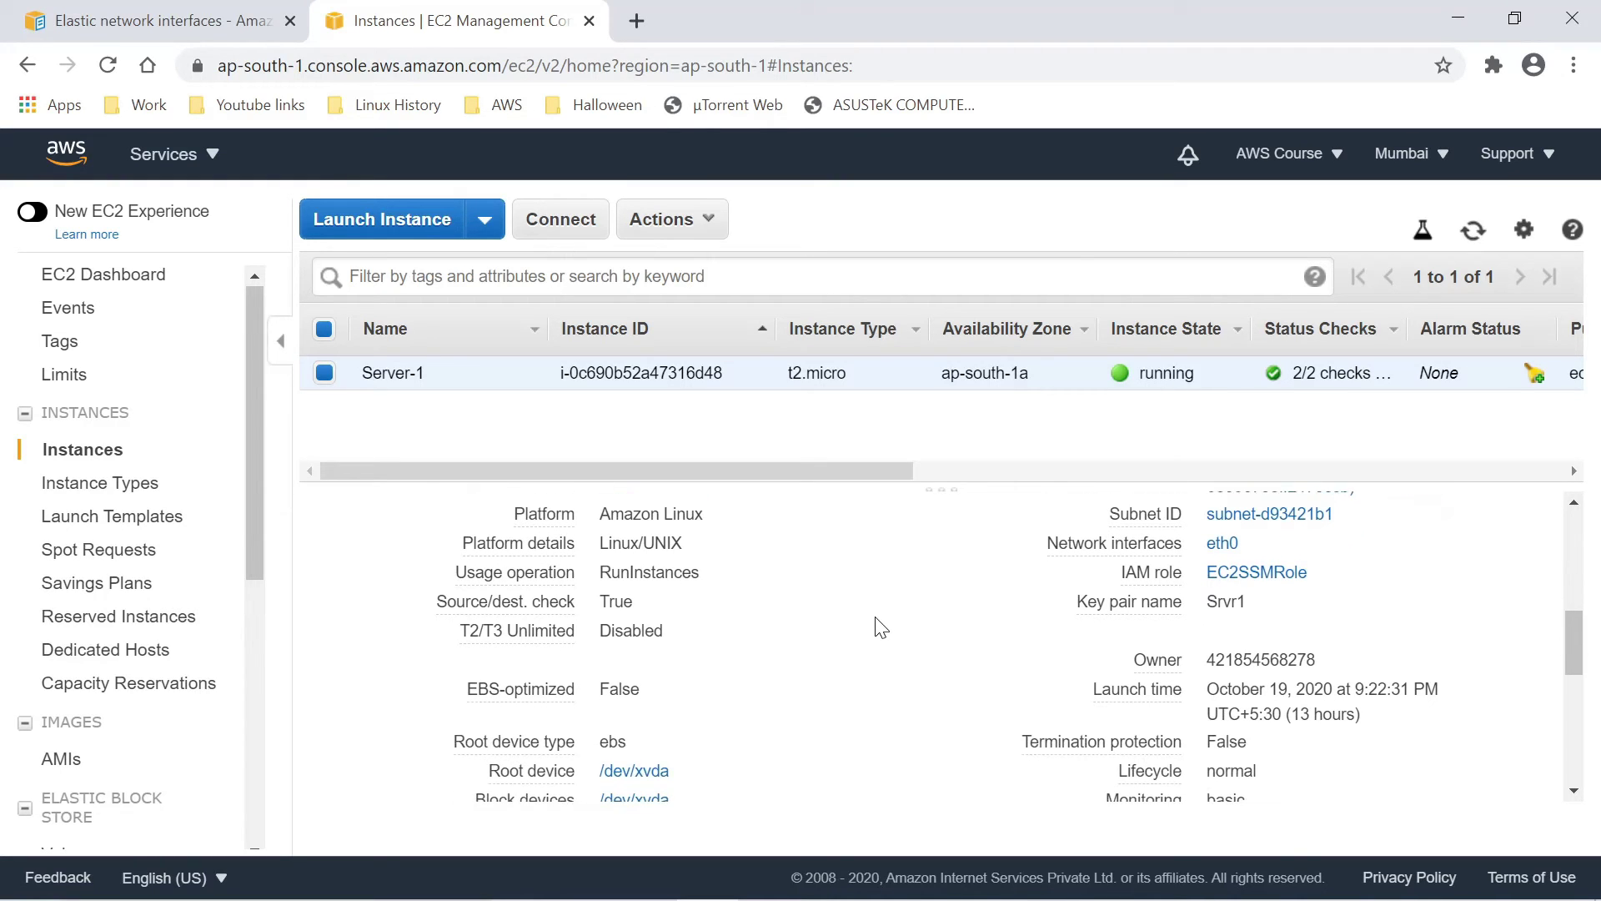
scroll(877, 612, "down", 6)
scroll(877, 612, "up", 6)
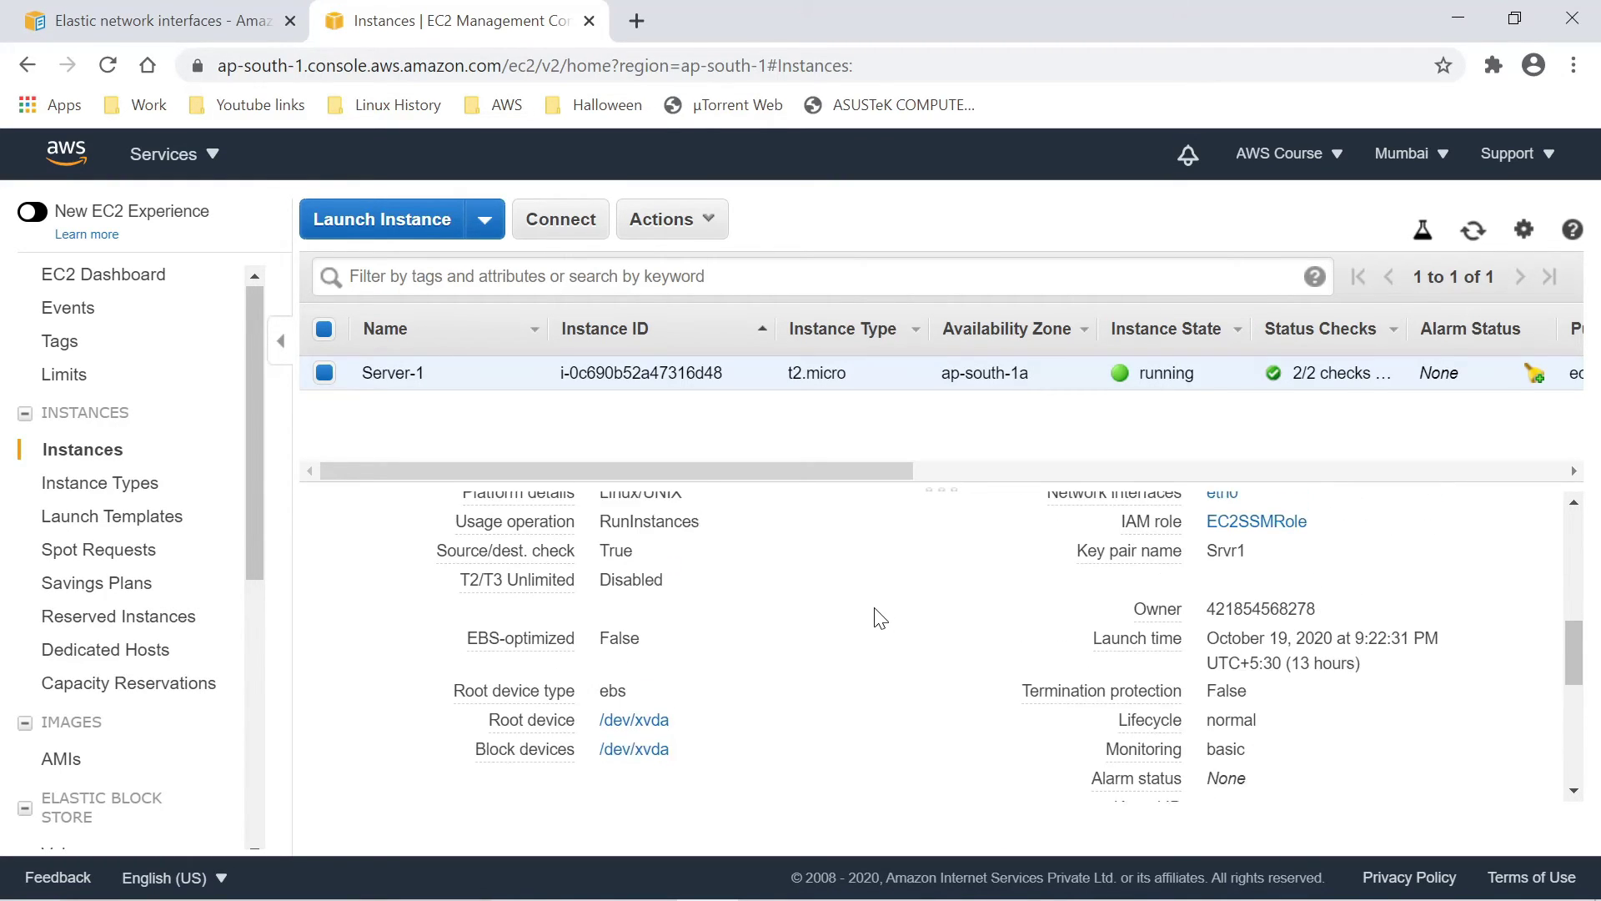
scroll(882, 623, "up", 3)
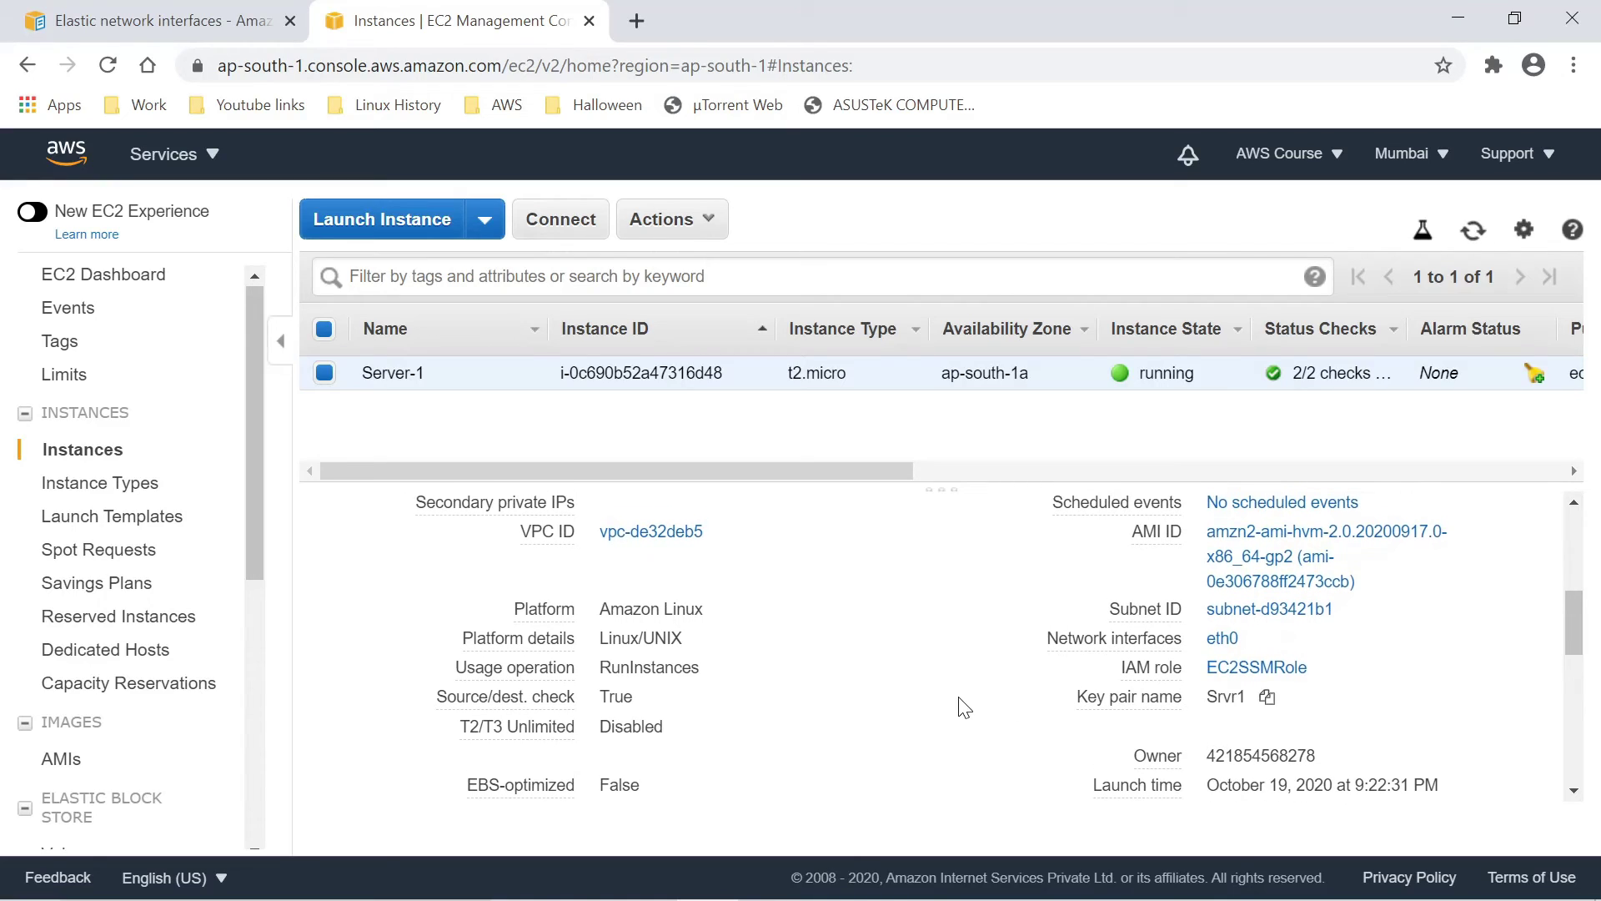
mouse_move(1063, 644)
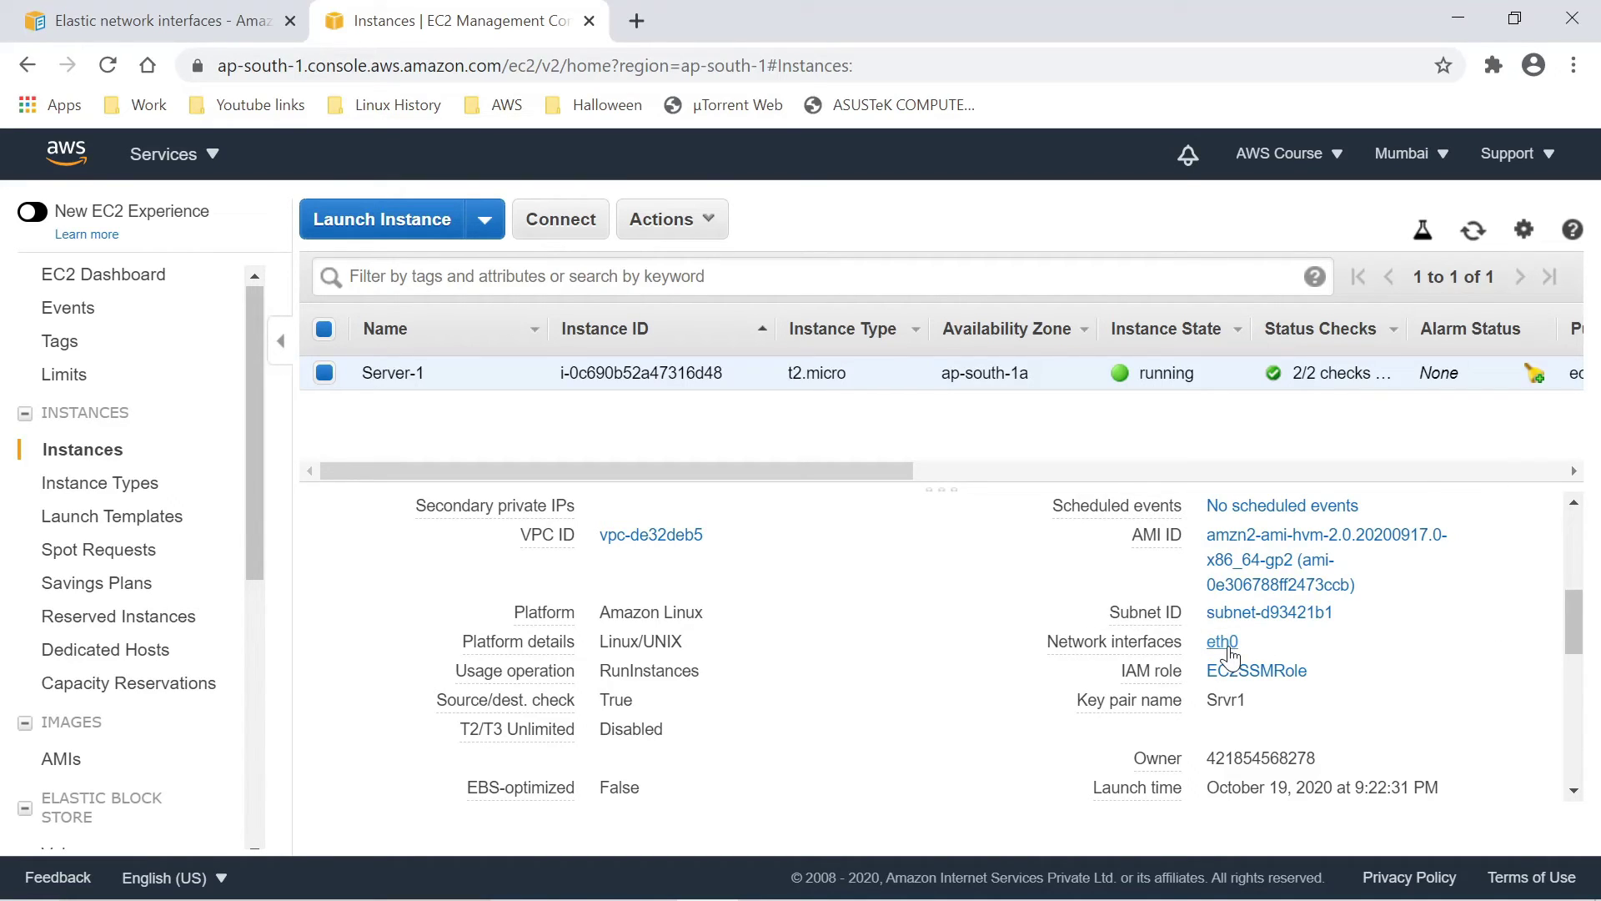
mouse_move(1149, 667)
left_click_drag(946, 484, 923, 508)
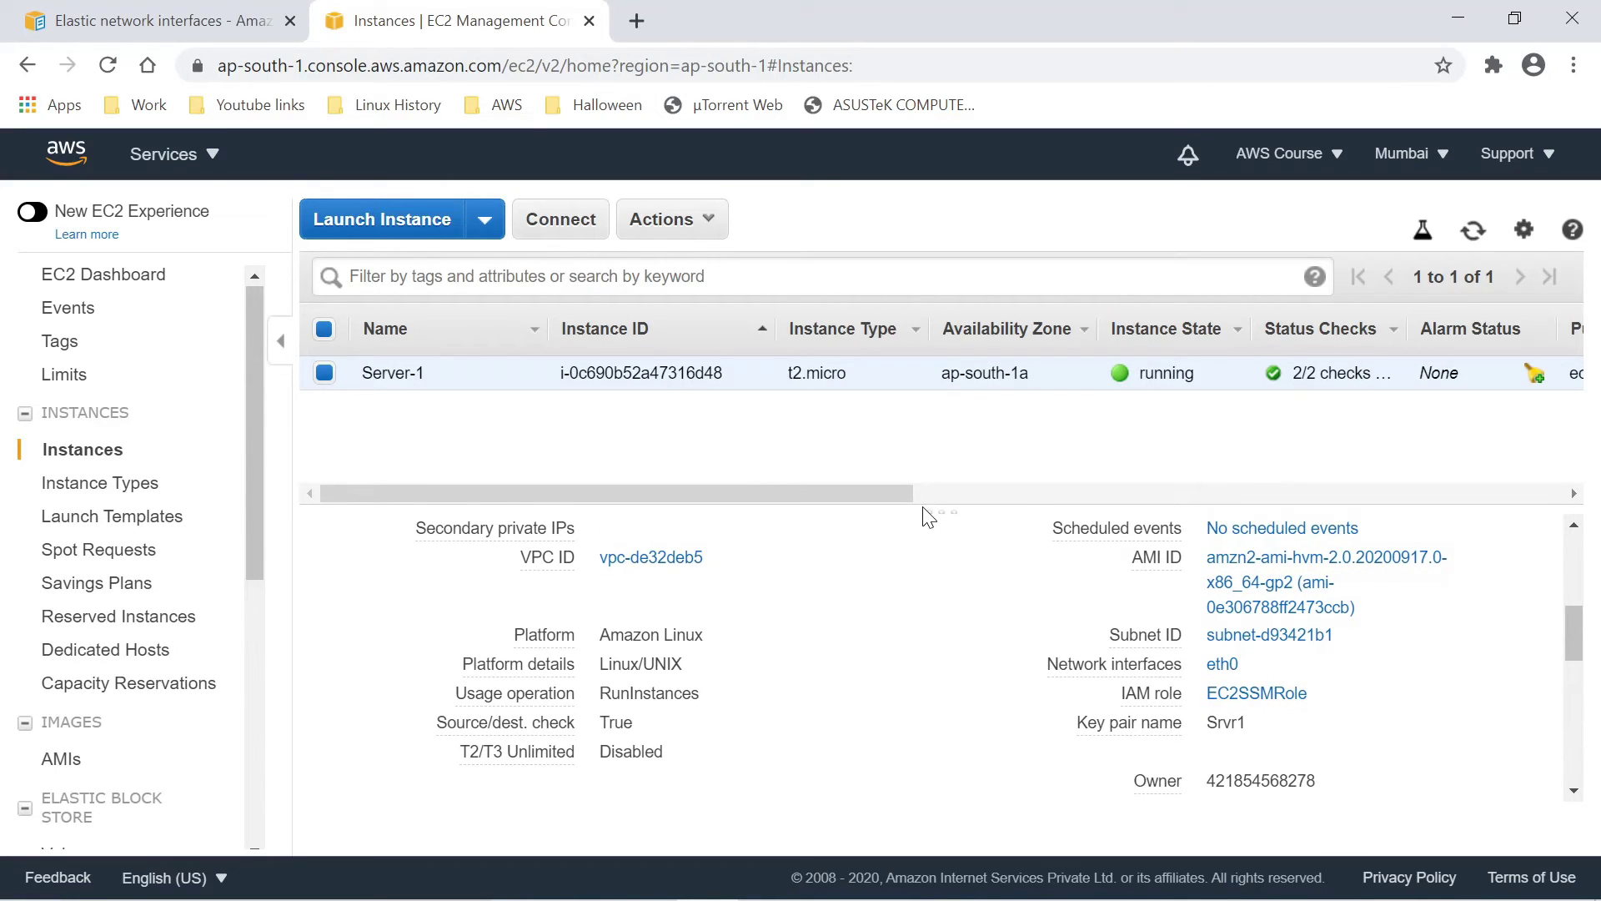
- Review the attributes listed on the Elastic network interfaces documentation page and return to the EC2 console
left_click(206, 32)
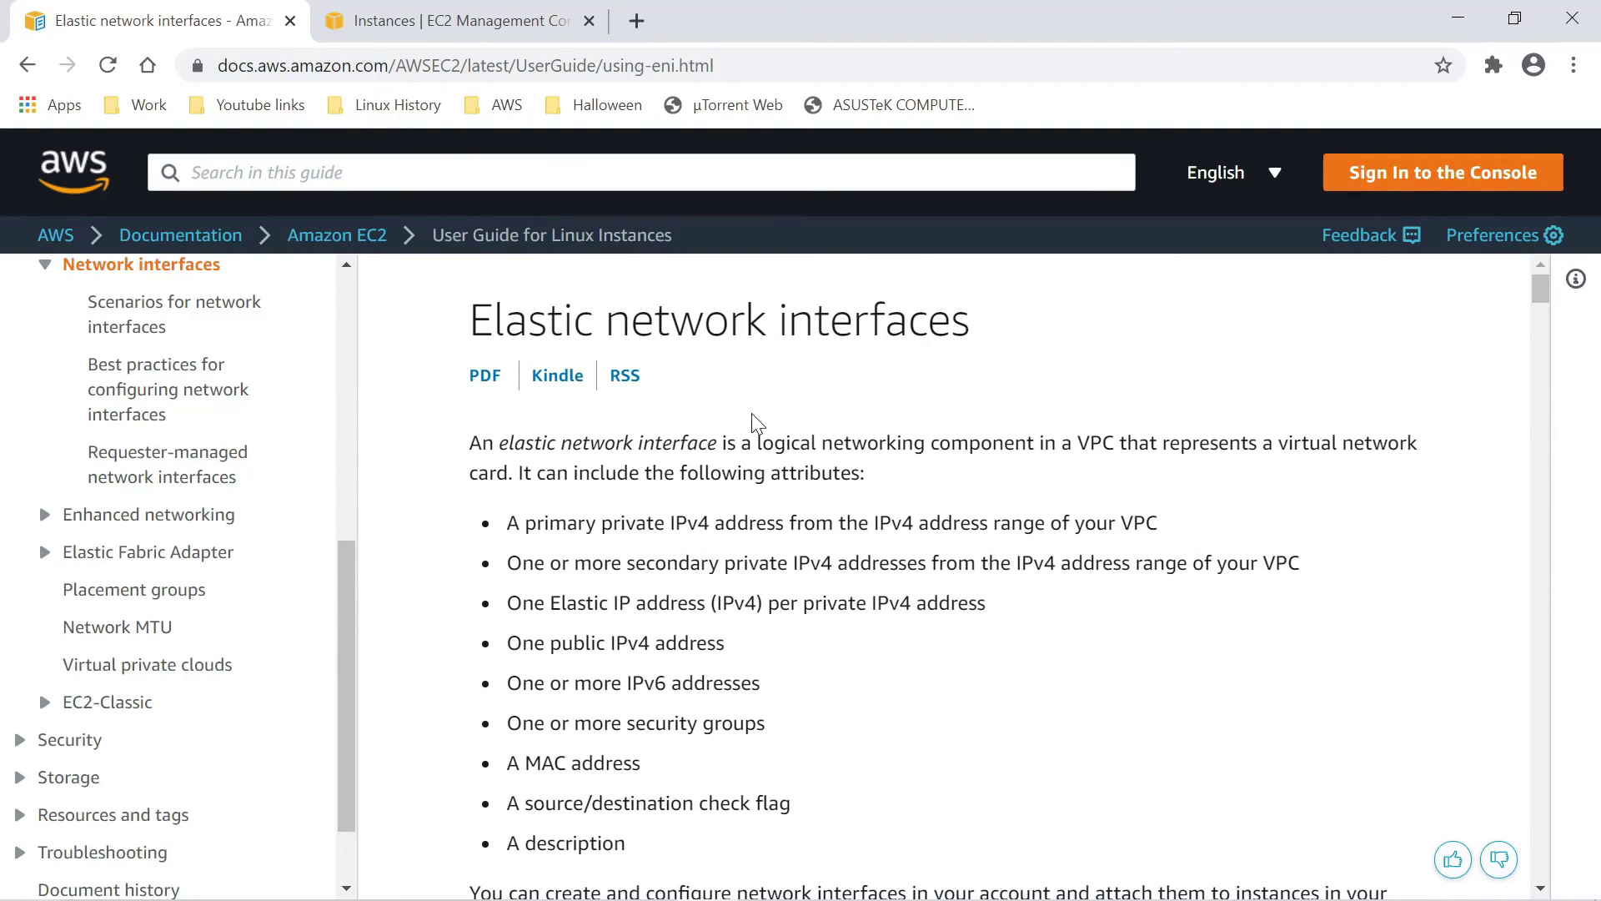
scroll(758, 424, "down", 2)
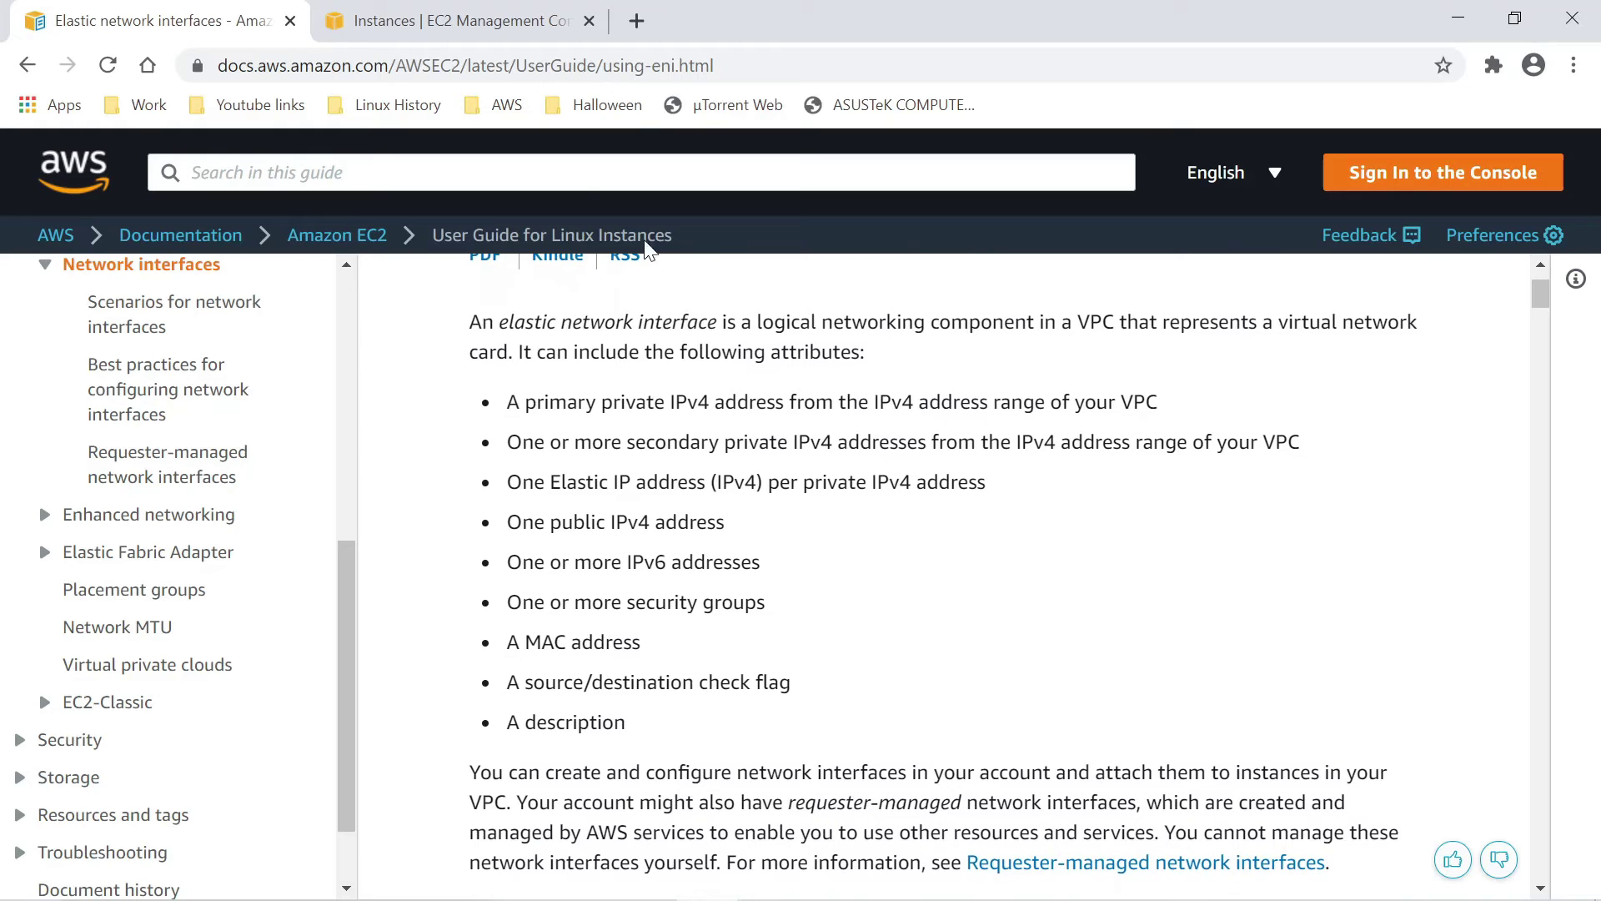
left_click(438, 25)
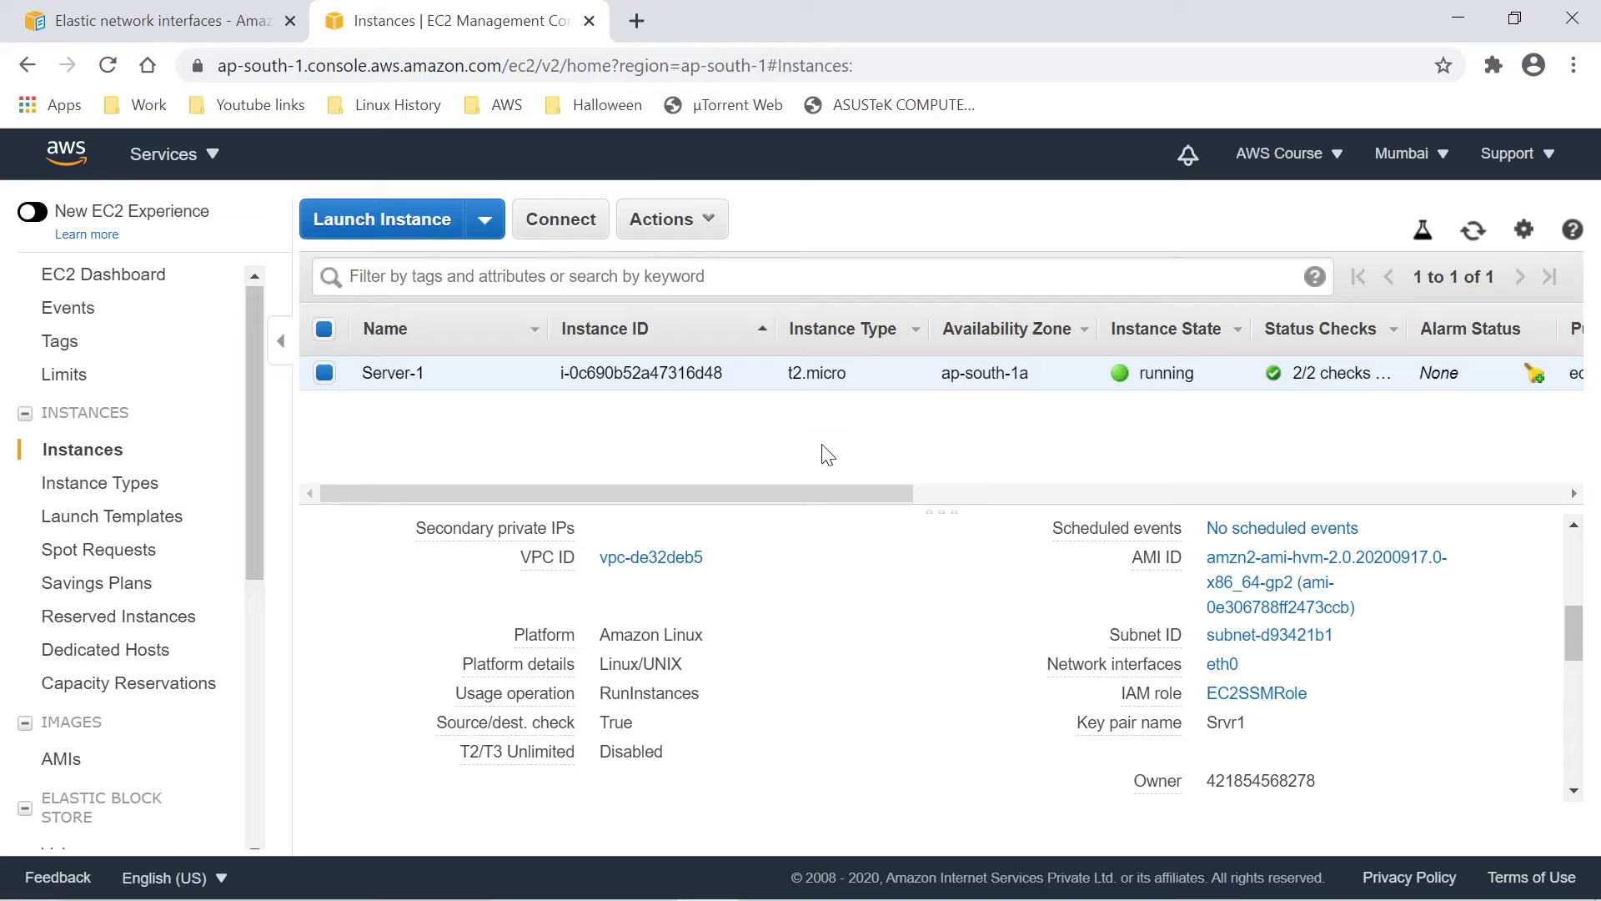
left_click_drag(943, 510, 921, 535)
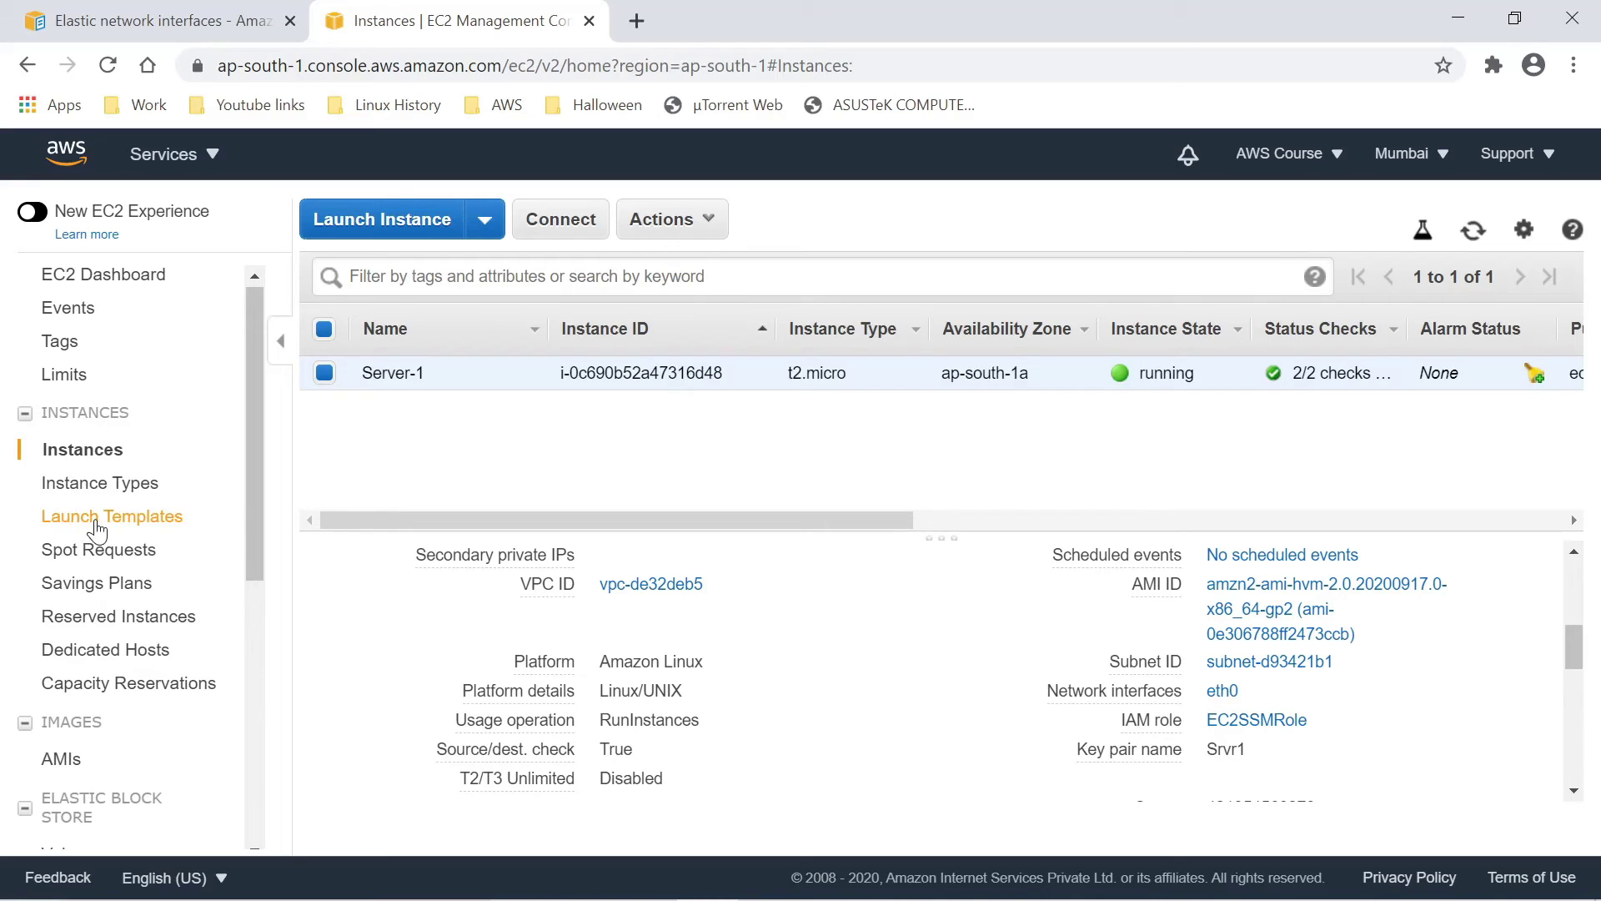
- View the default security group in the Security Groups list and return to the Instances list
scroll(133, 584, "down", 3)
scroll(164, 569, "down", 3)
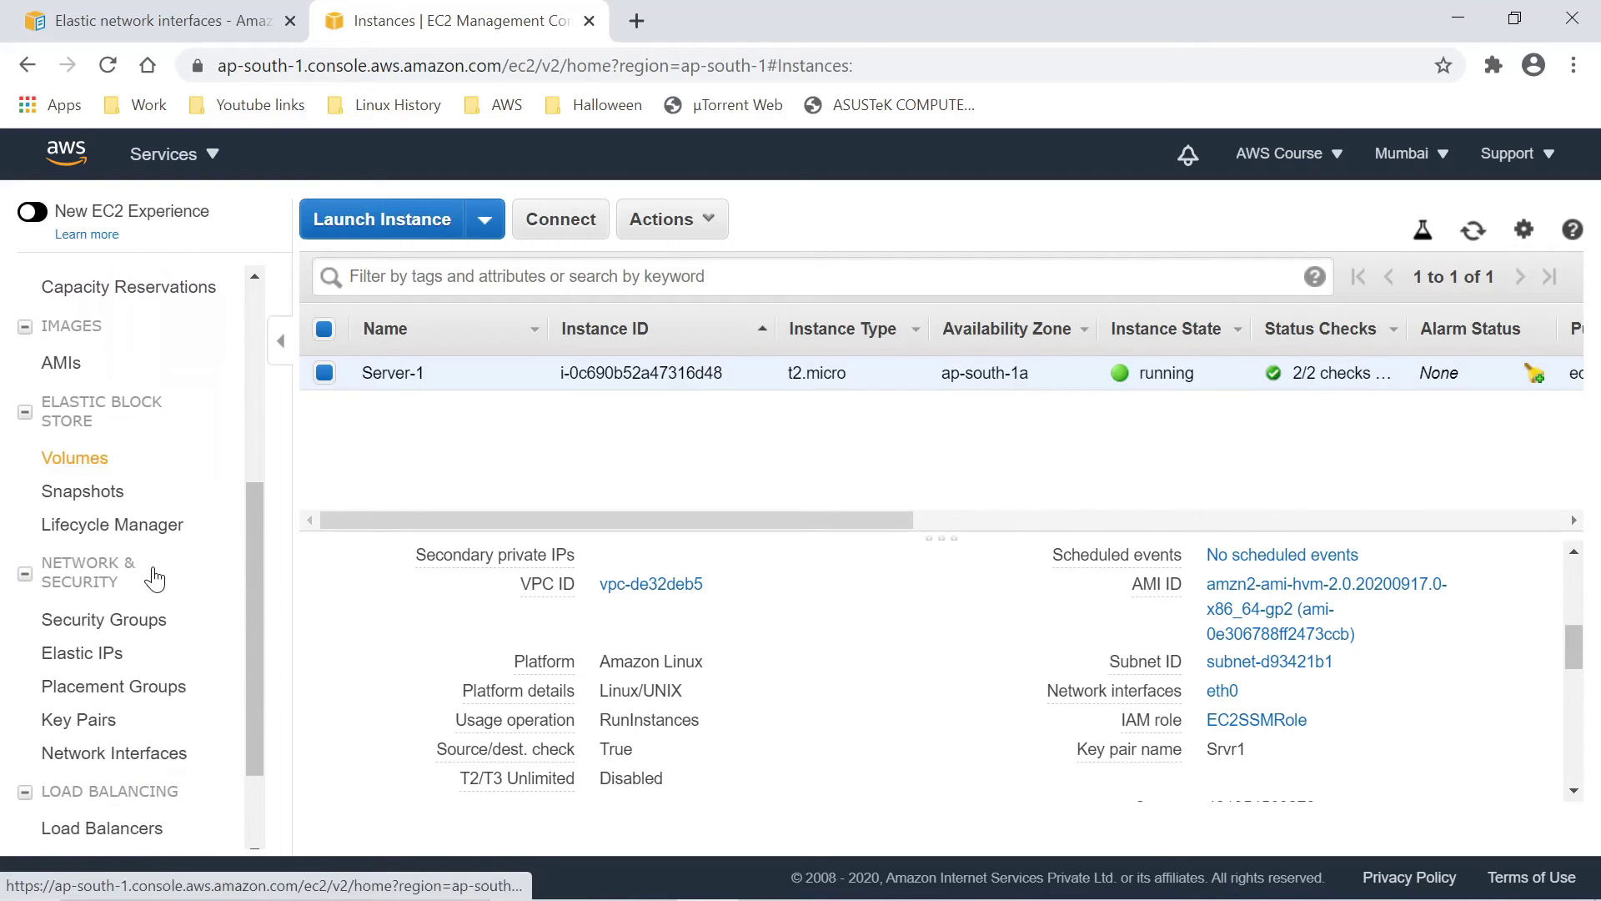
left_click(97, 522)
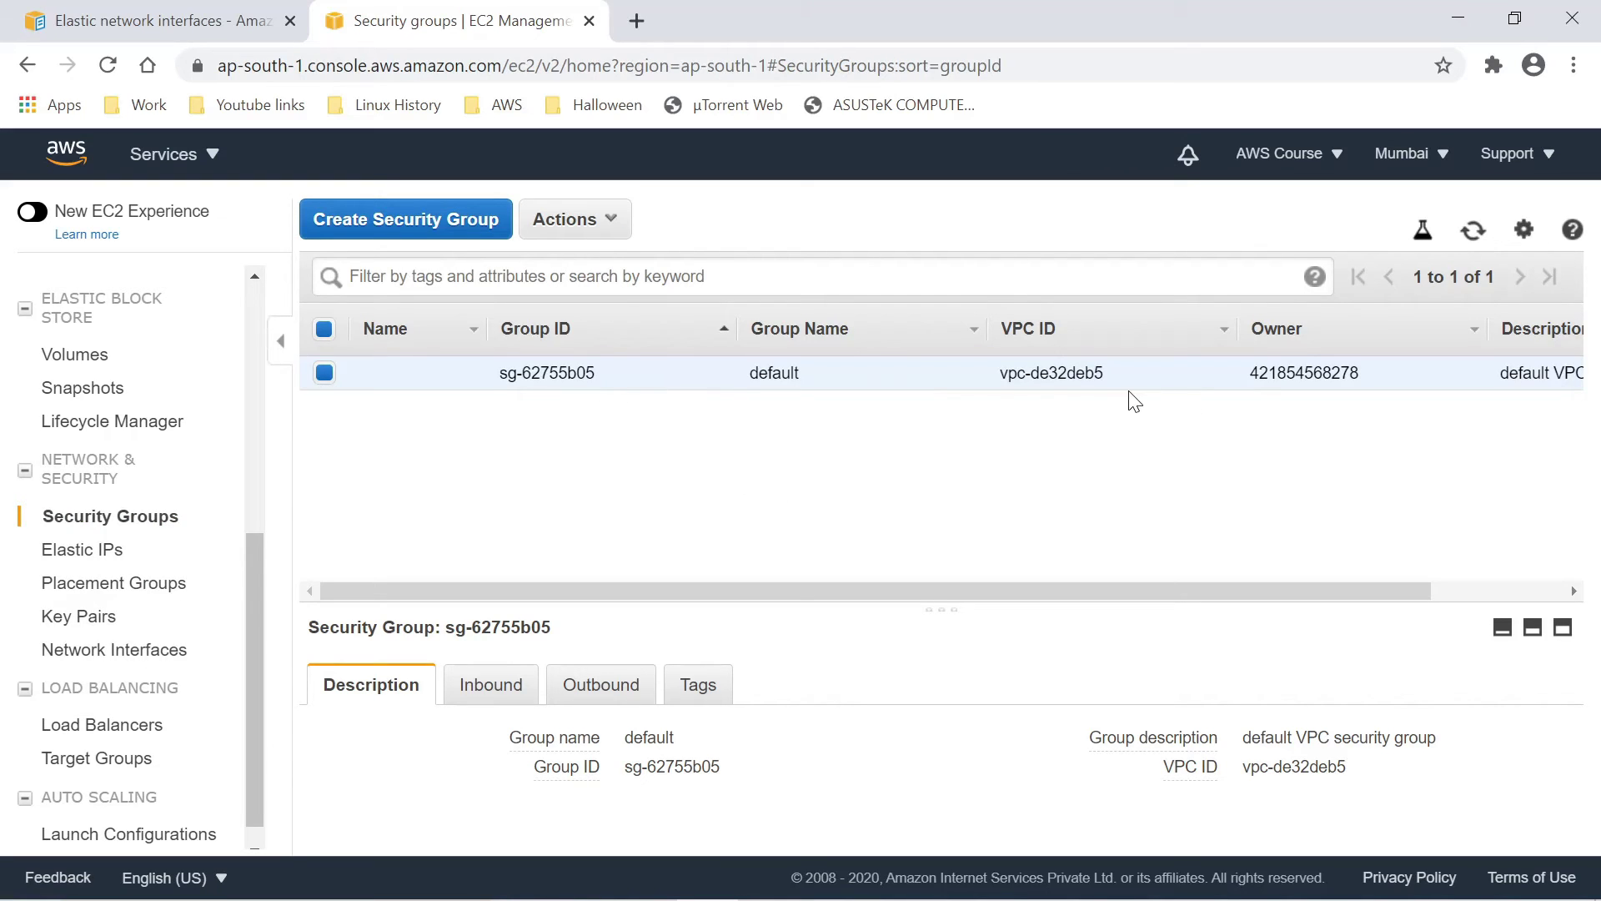
left_click_drag(821, 594, 726, 604)
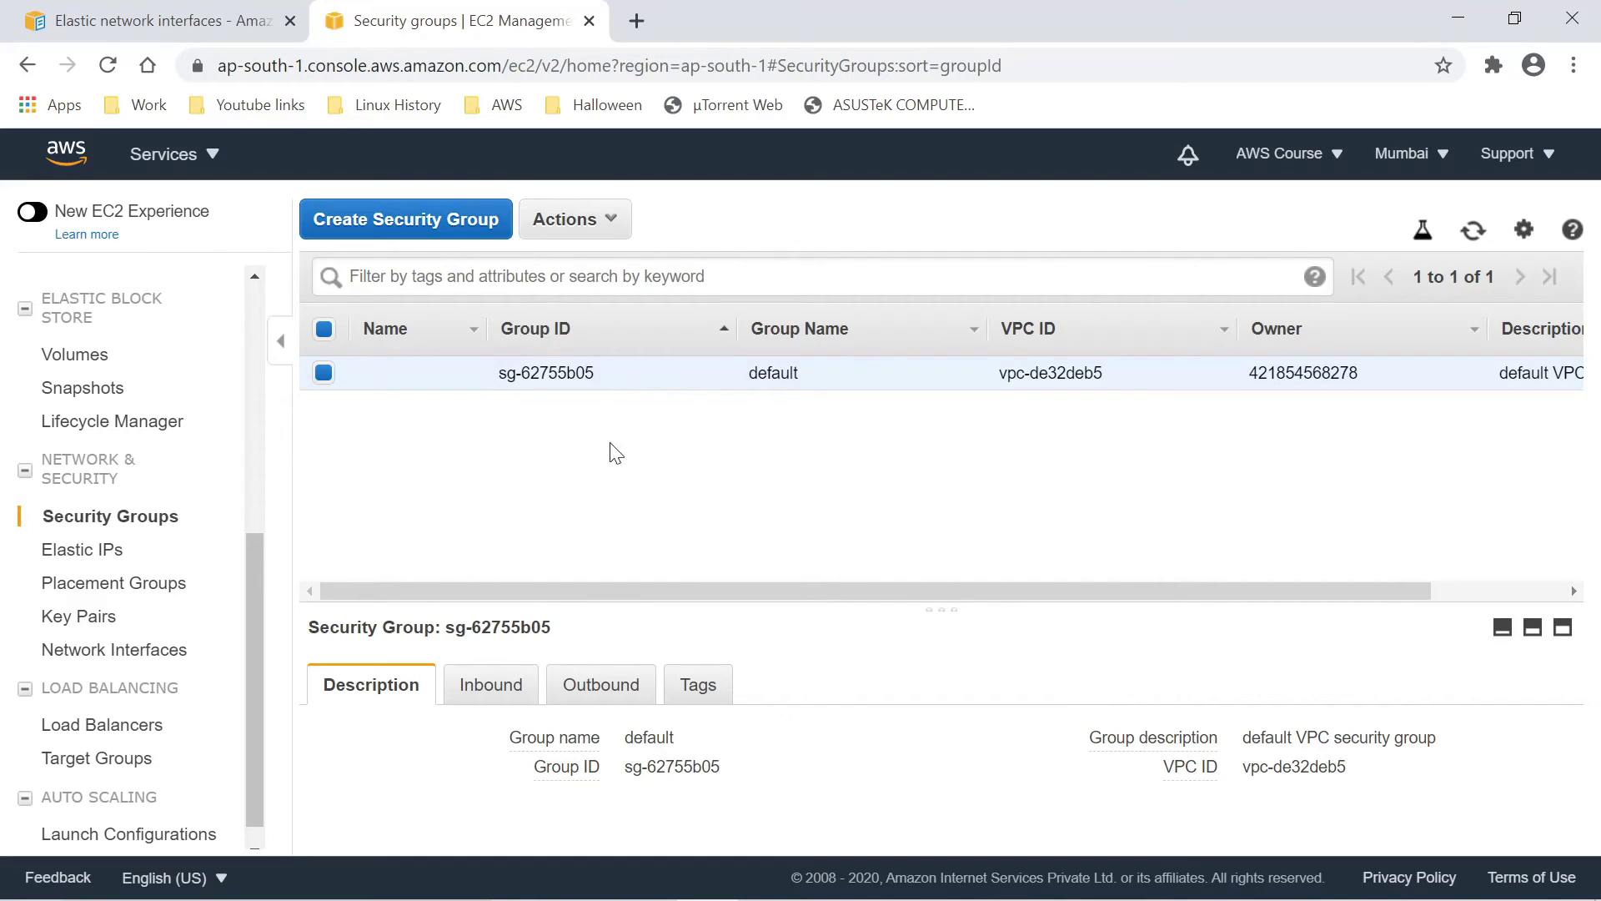
left_click_drag(939, 610, 908, 572)
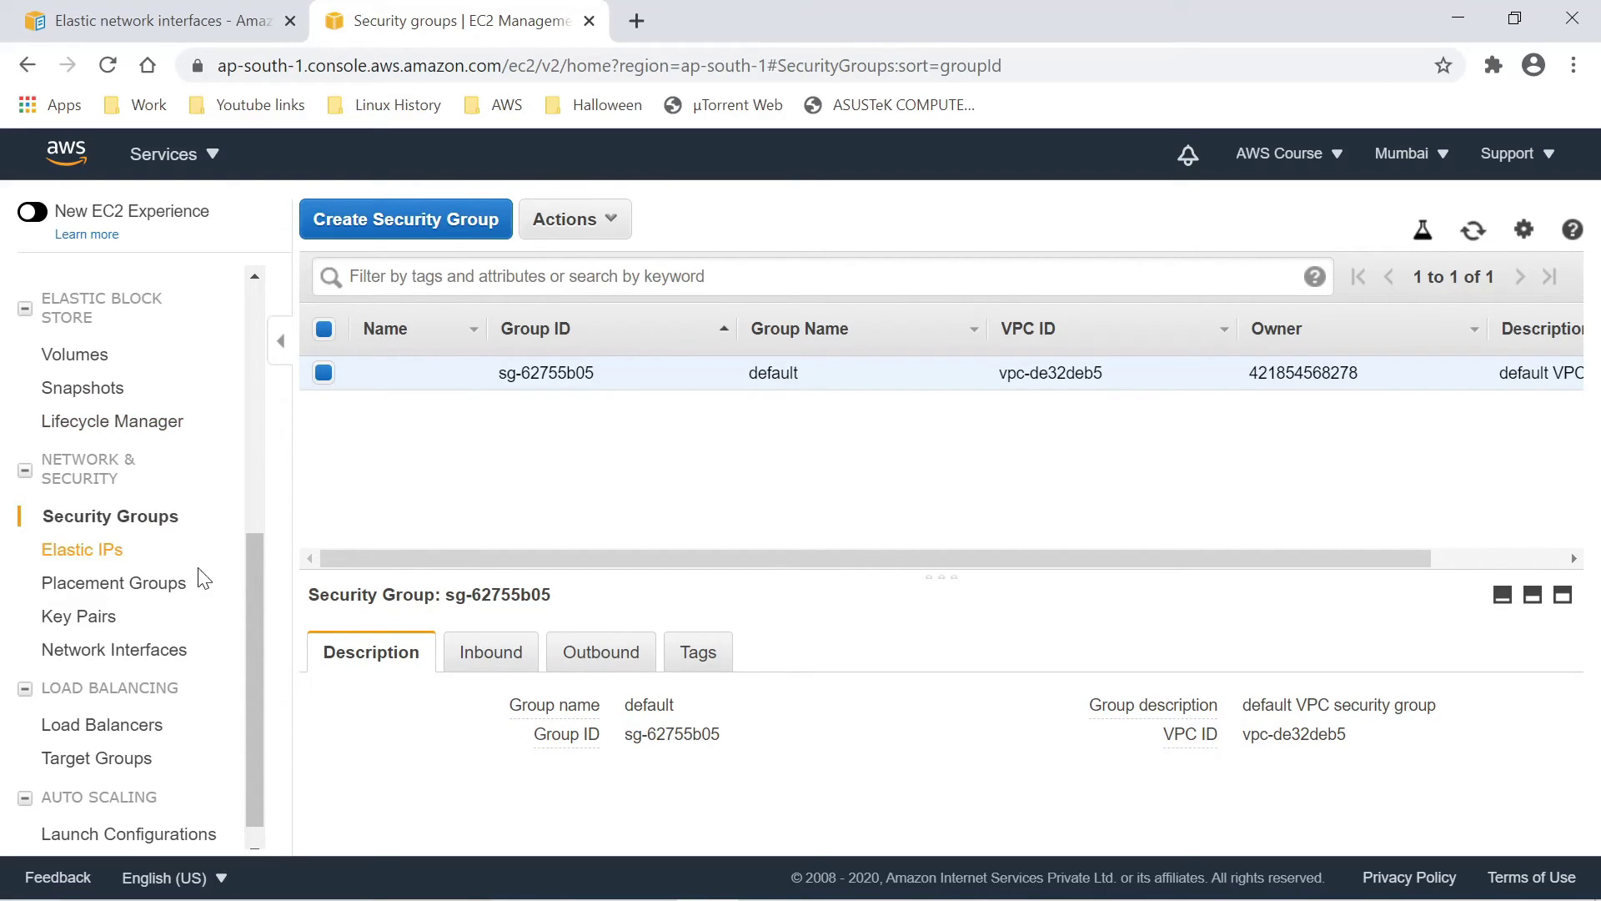
left_click_drag(253, 567, 246, 616)
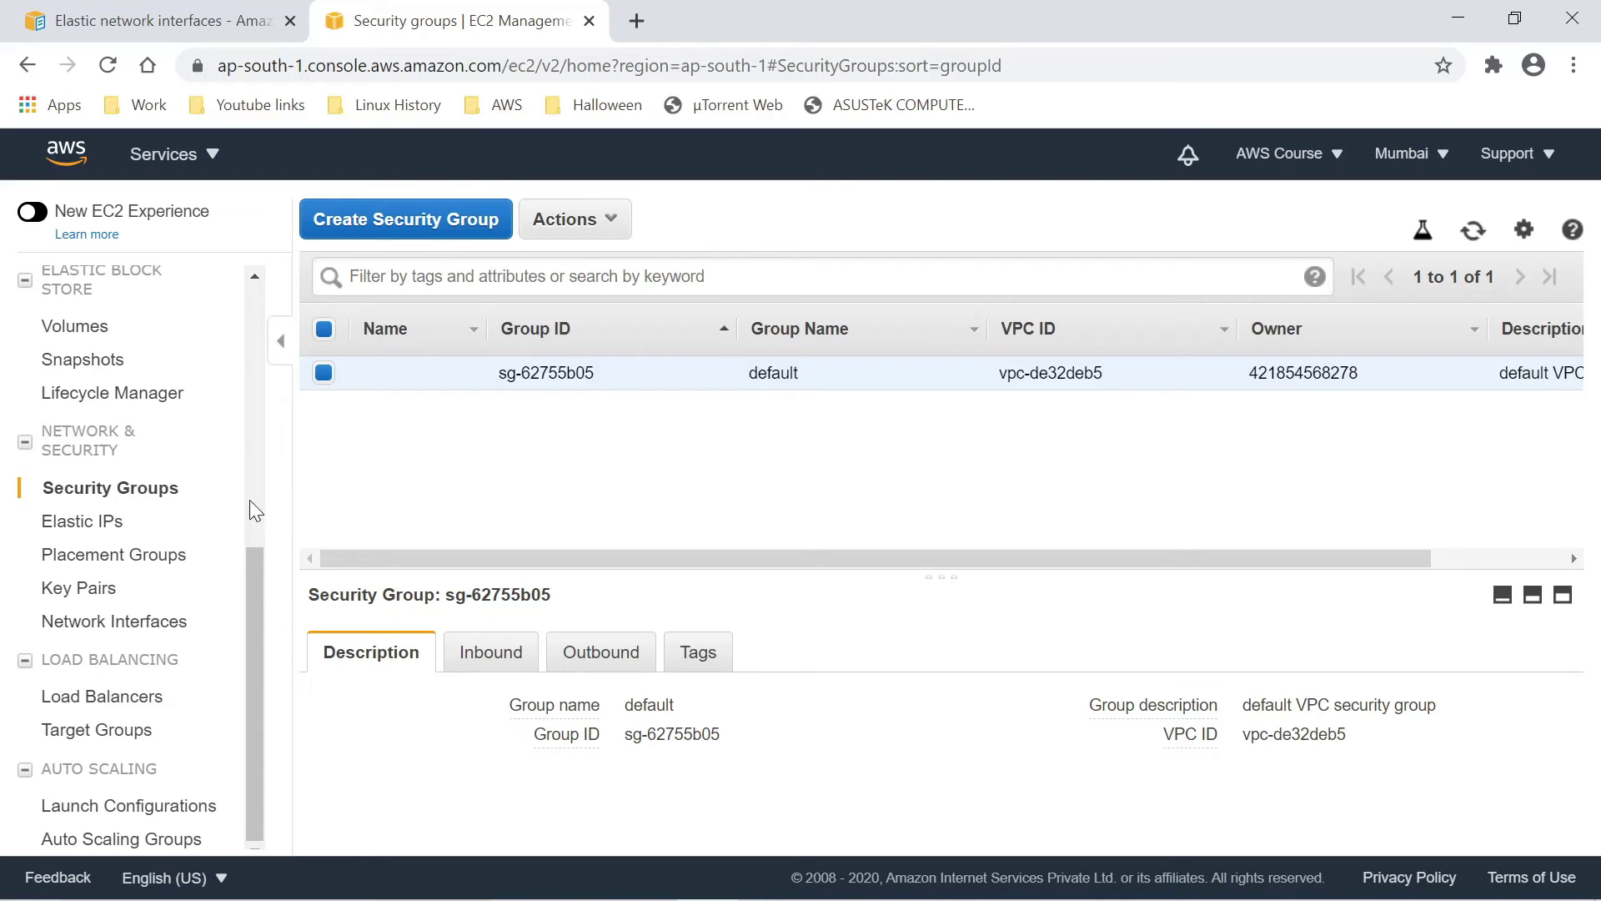
scroll(216, 517, "up", 6)
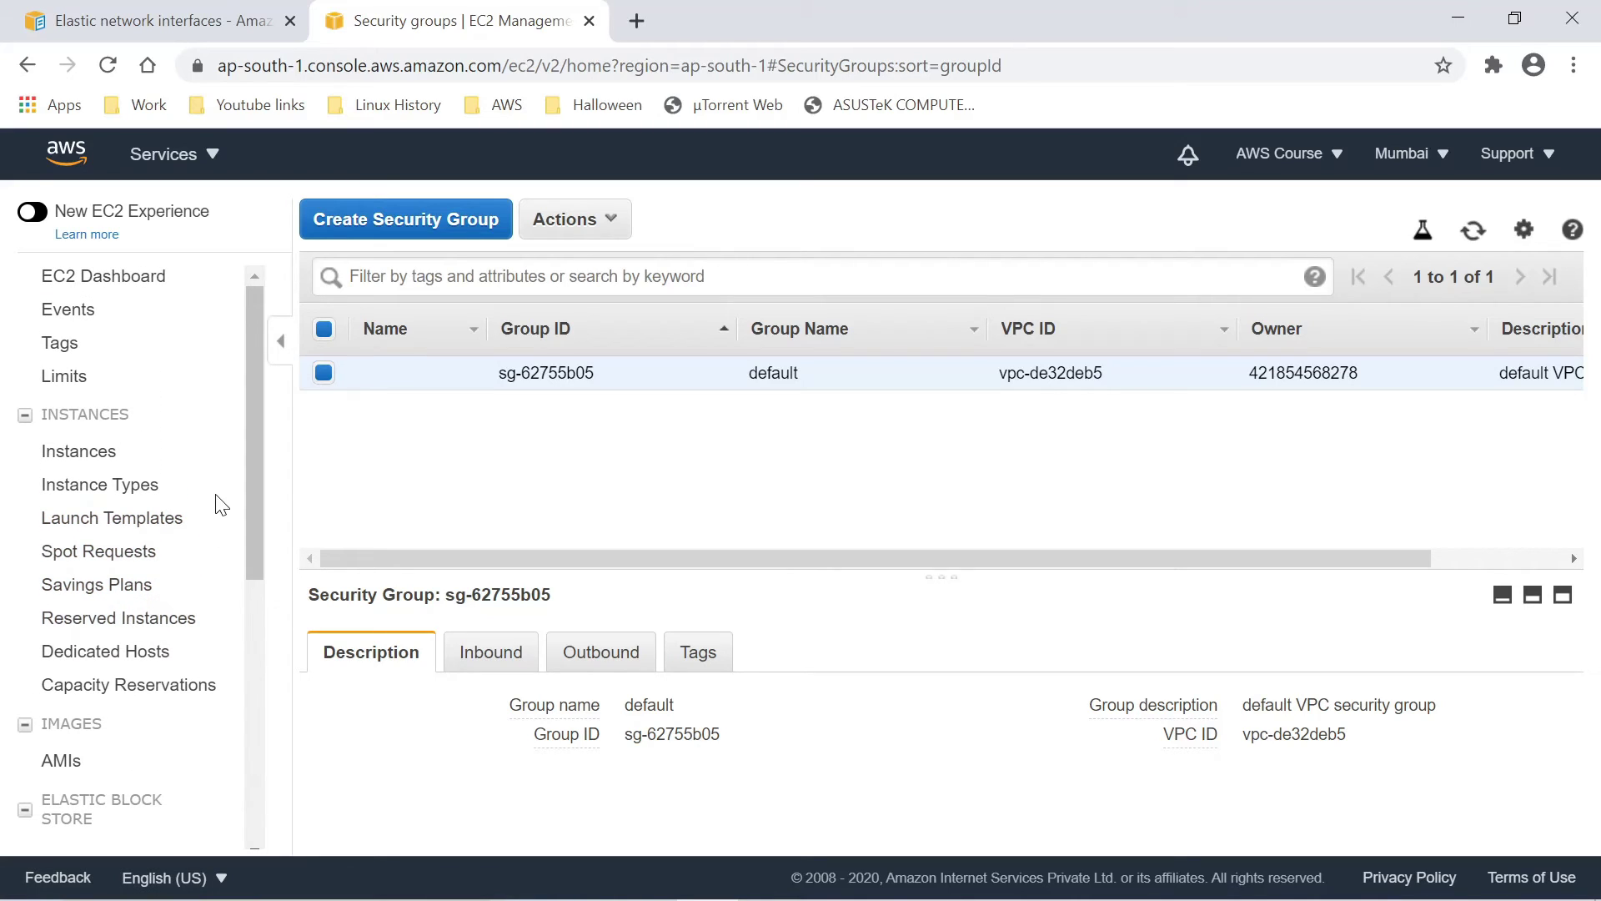
left_click(88, 450)
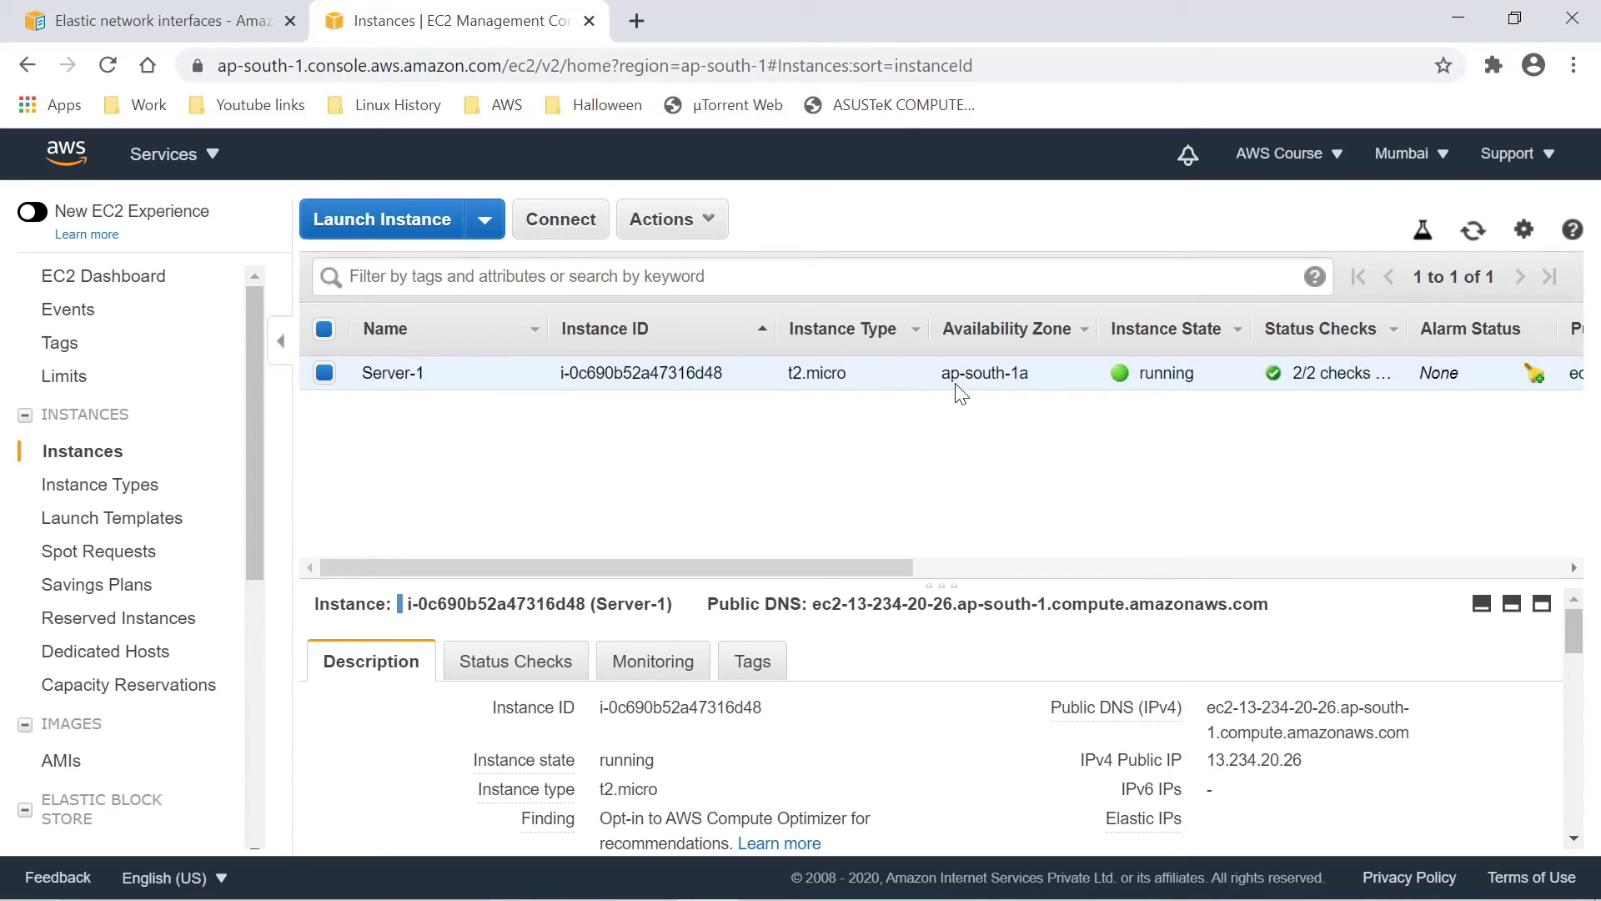
- Open the Network Interfaces list and widen the Description column to fit the interface's full description
left_click_drag(248, 444, 235, 666)
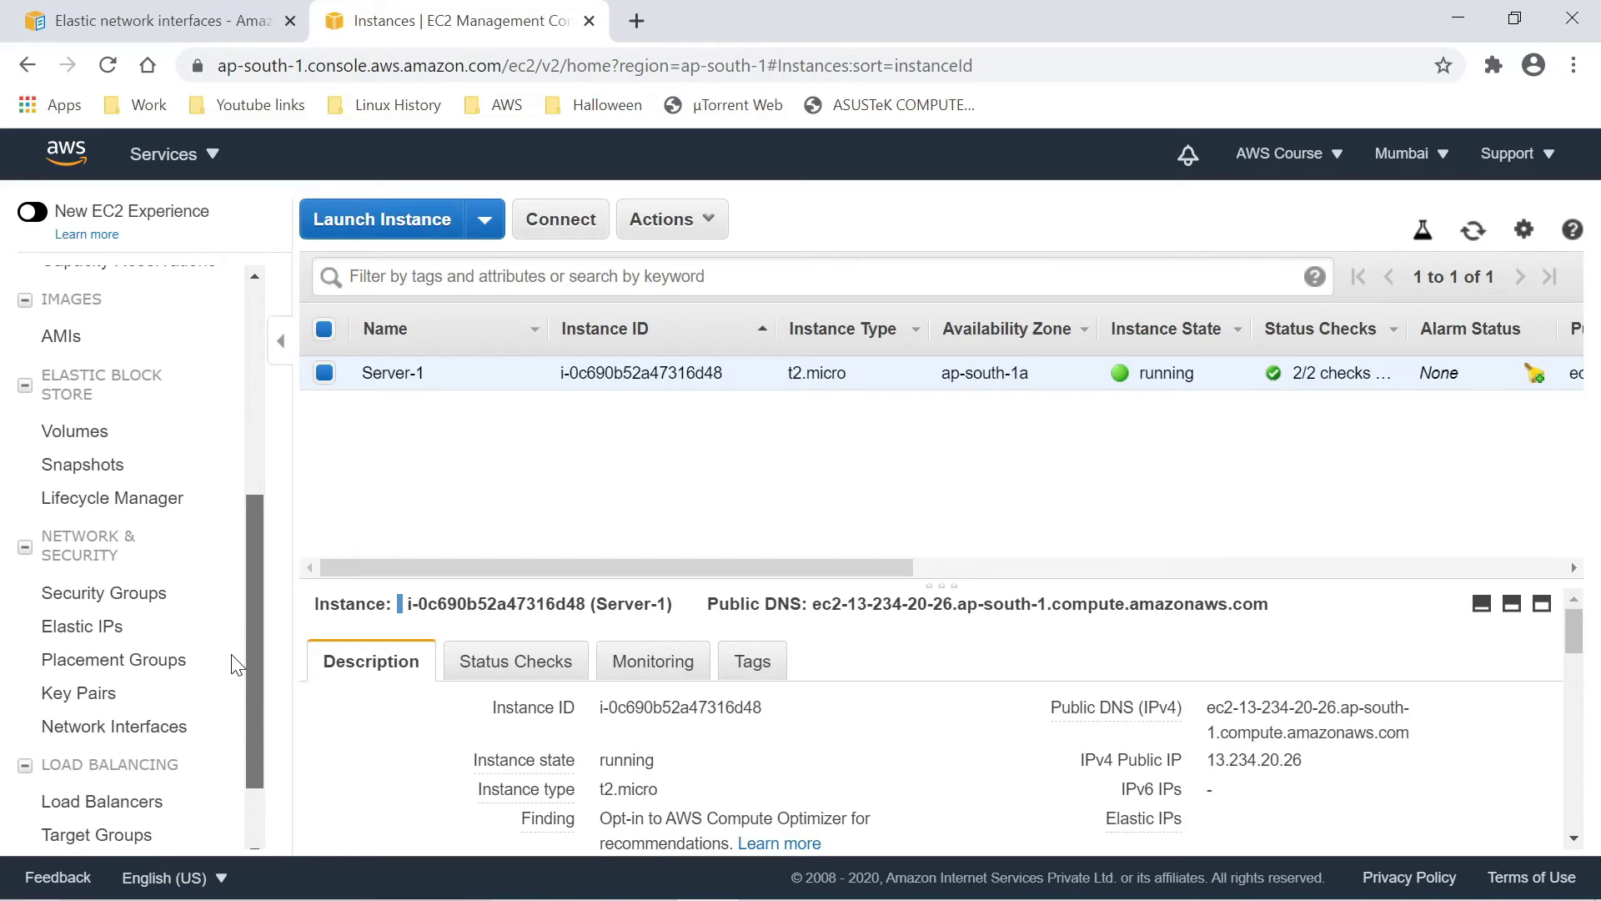
left_click(125, 728)
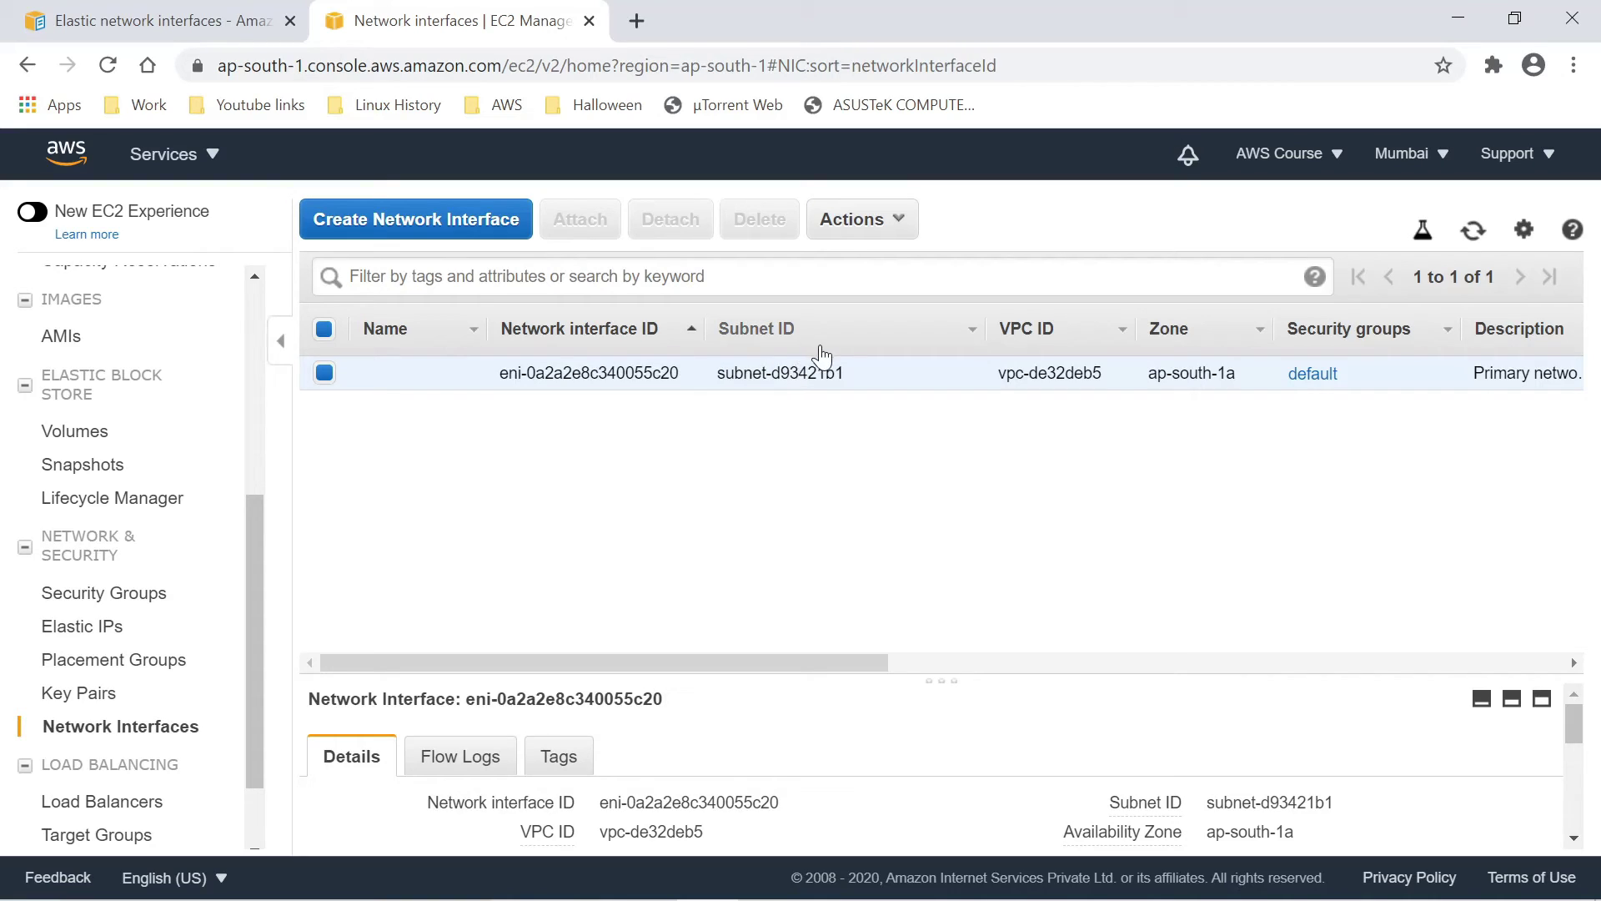
left_click_drag(912, 659, 914, 659)
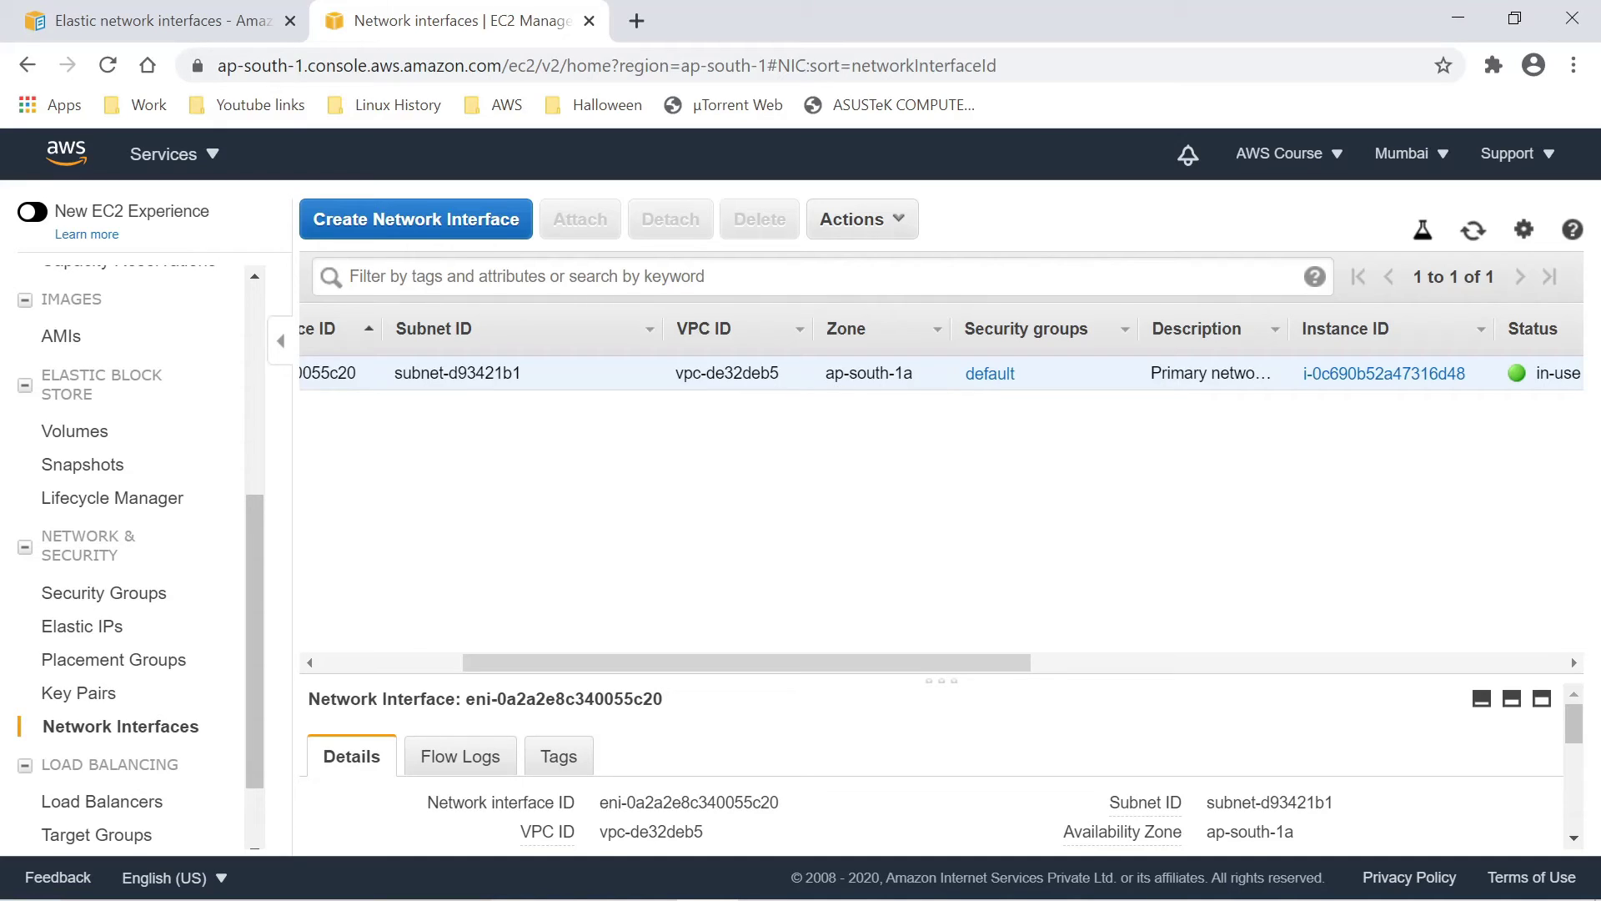
left_click_drag(892, 652, 1014, 634)
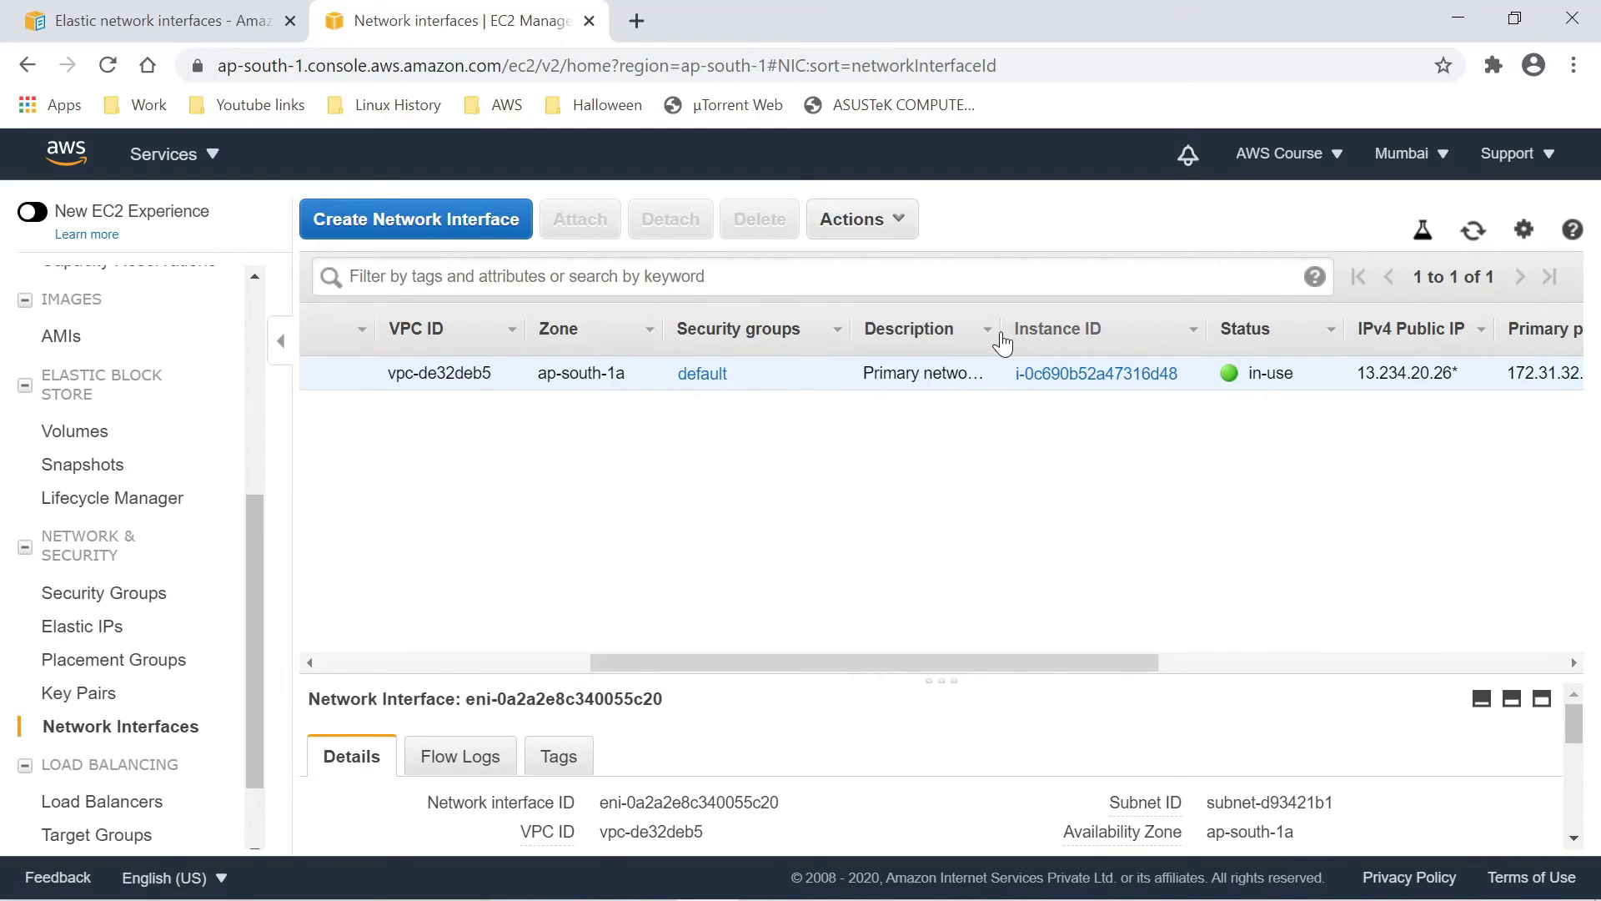
left_click_drag(996, 331, 1086, 330)
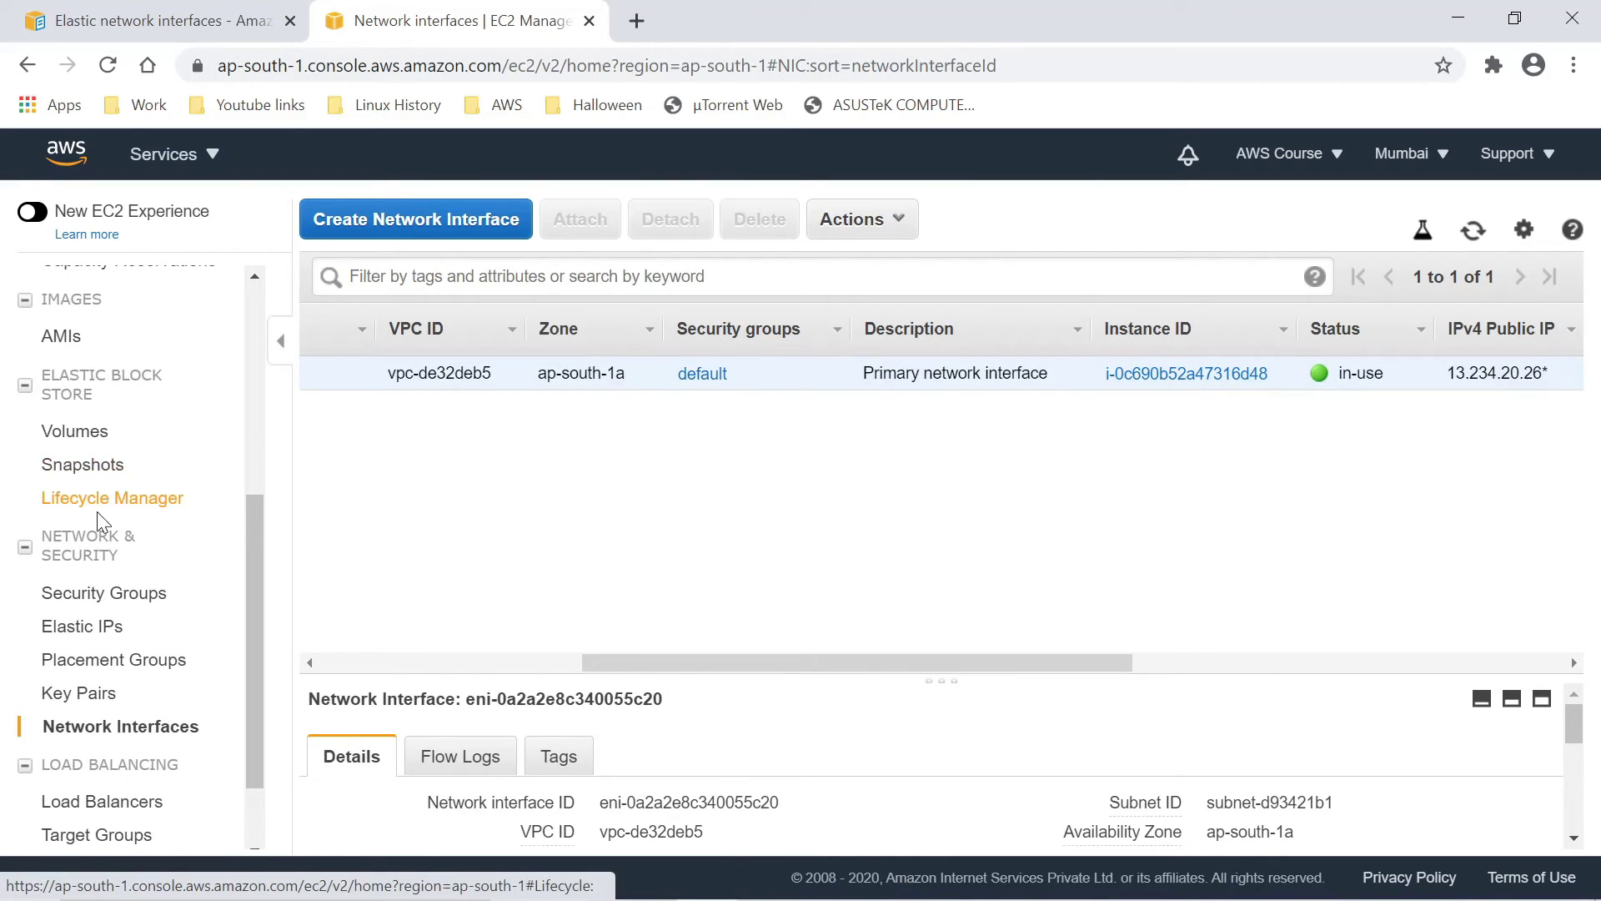
- Open the Instances list in a separate browser tab, view Server-1 there, and return to the network interfaces
scroll(209, 520, "up", 5)
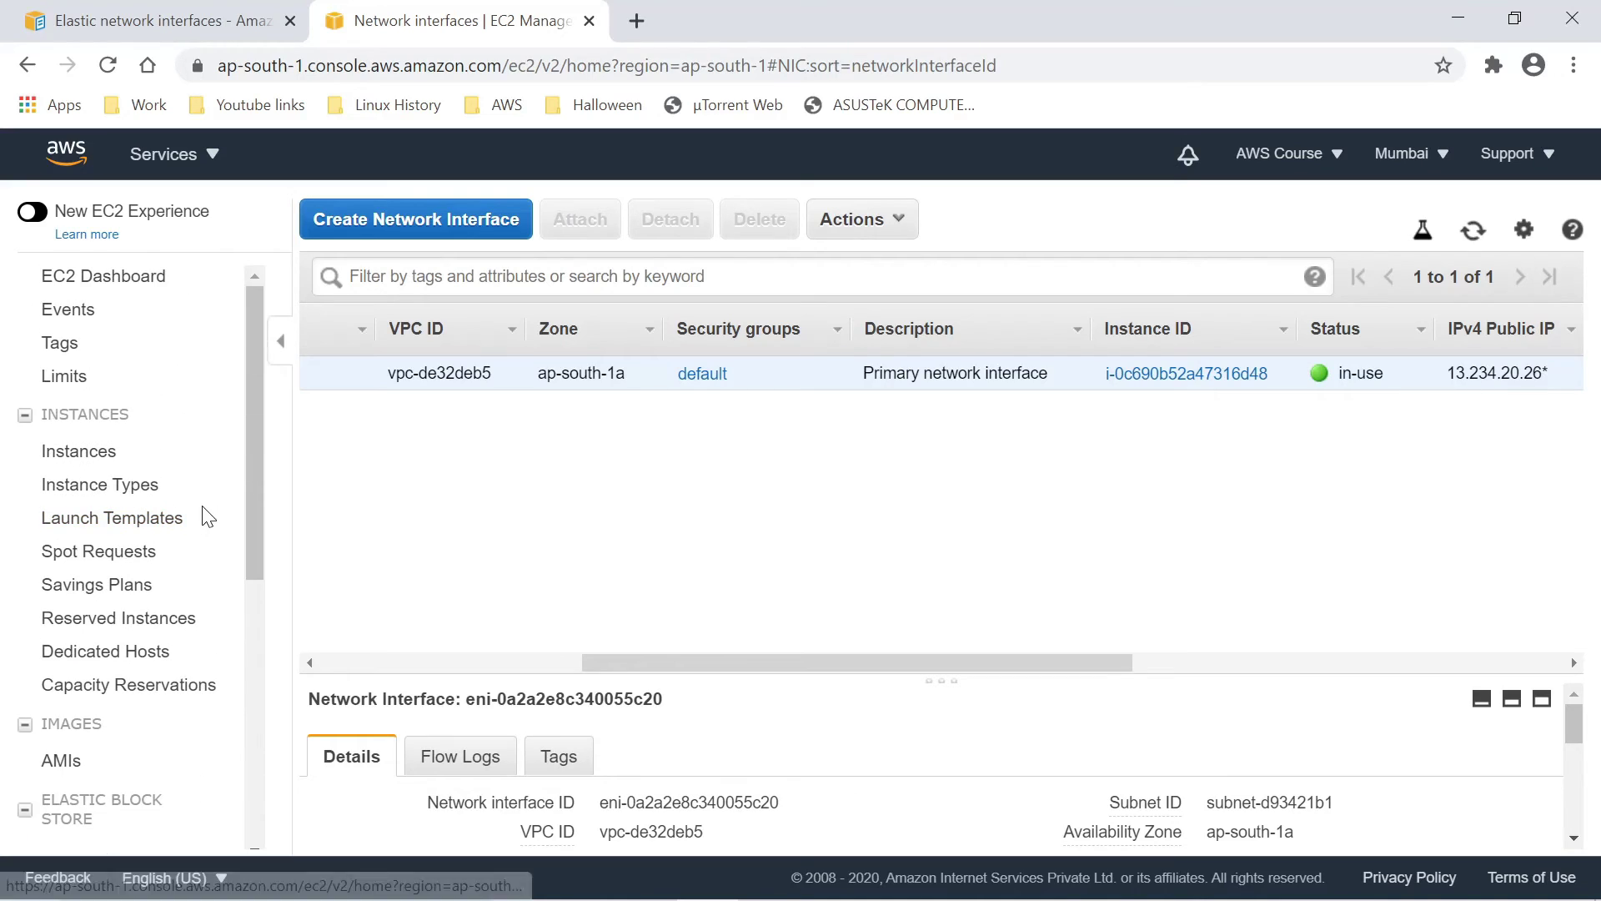
right_click(93, 469)
left_click(93, 473)
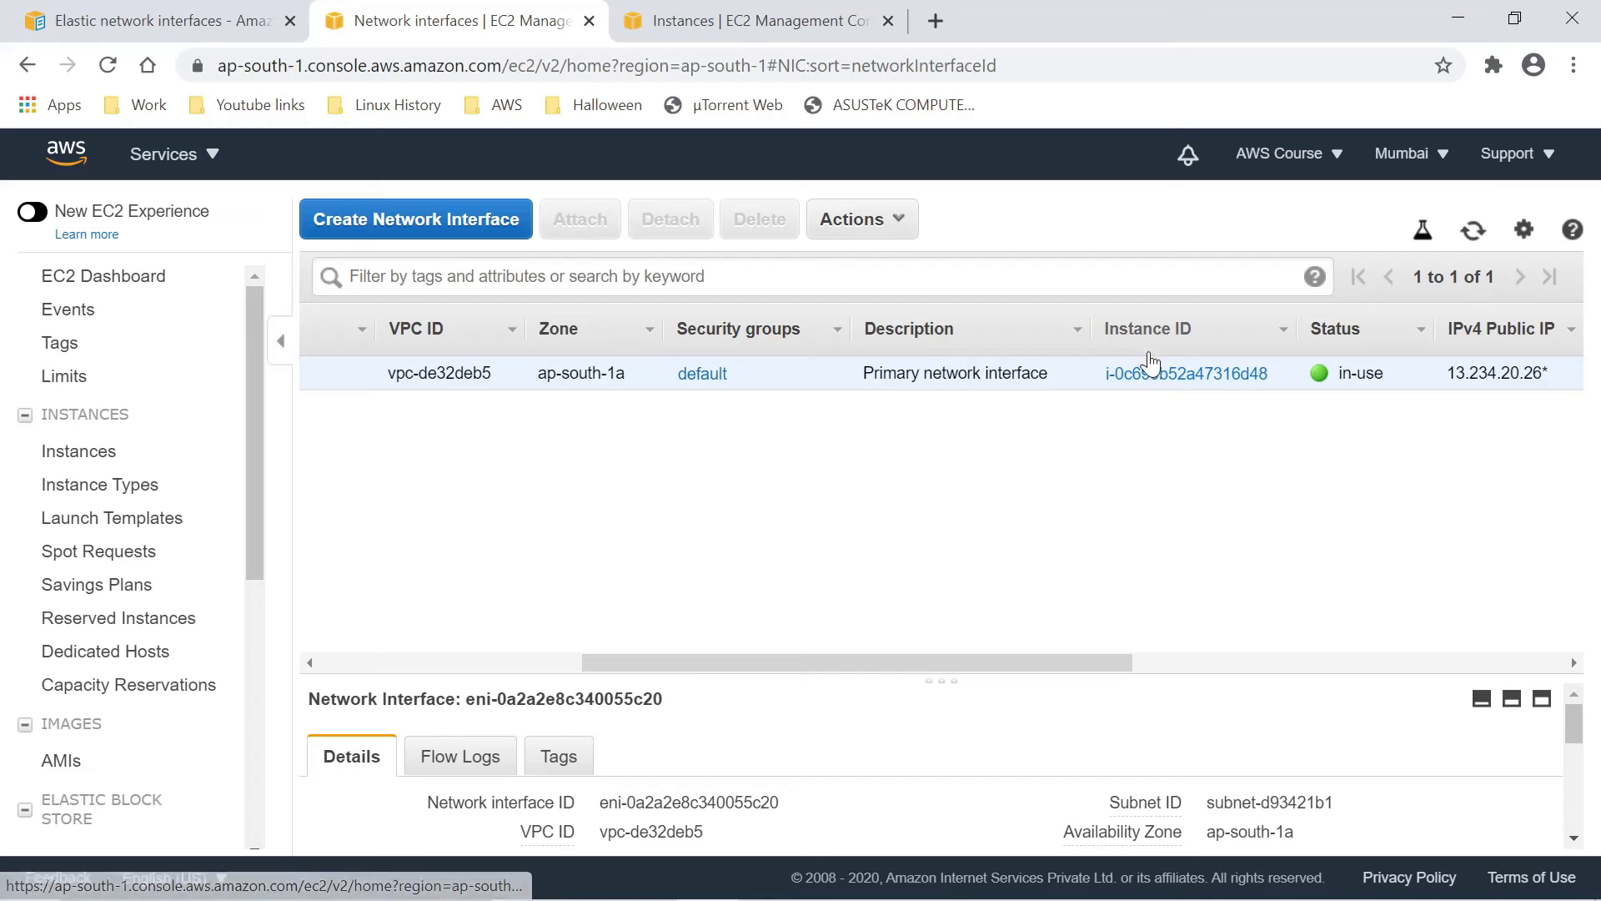
left_click(706, 17)
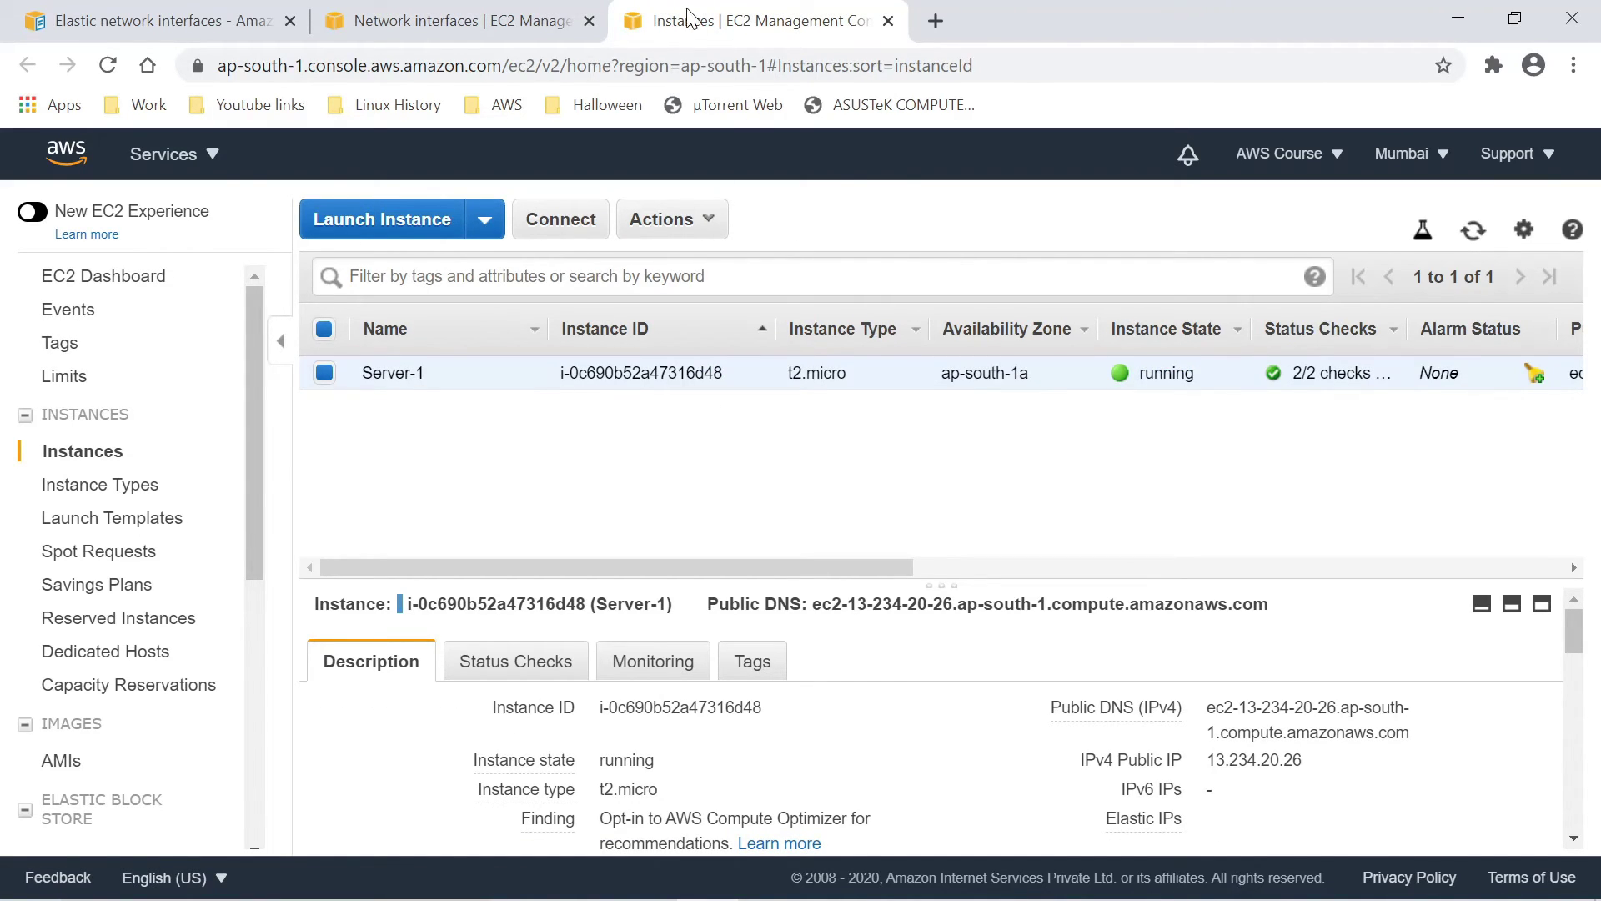
left_click(451, 20)
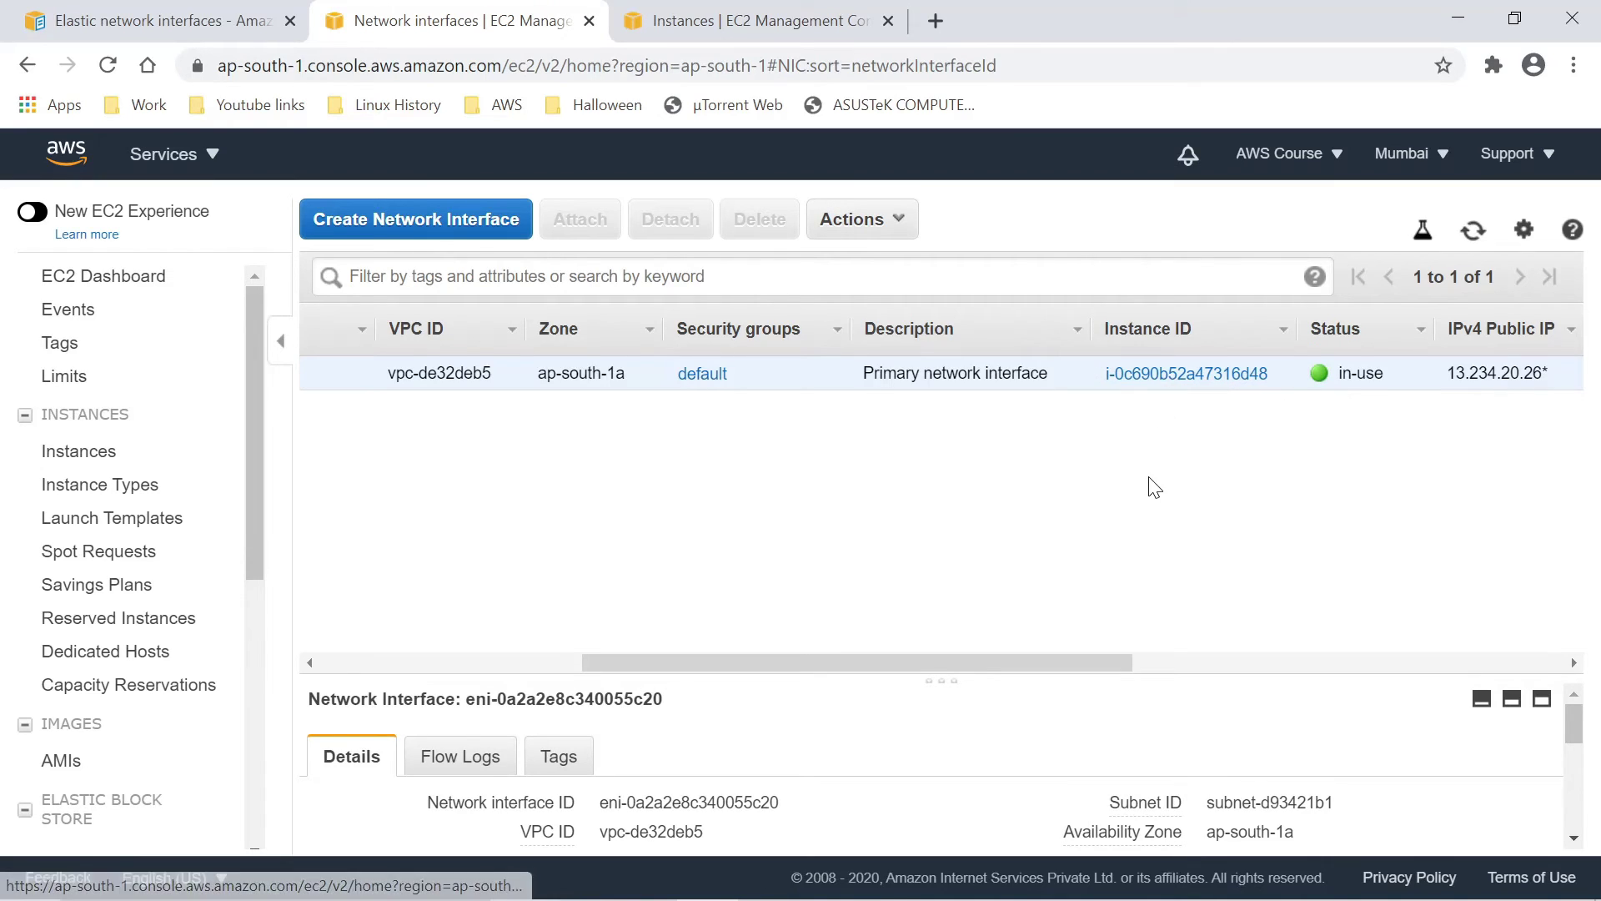
- Check the network interface's public and primary private IP addresses and compare them with Server-1's in the Instances list
left_click_drag(804, 662, 1041, 638)
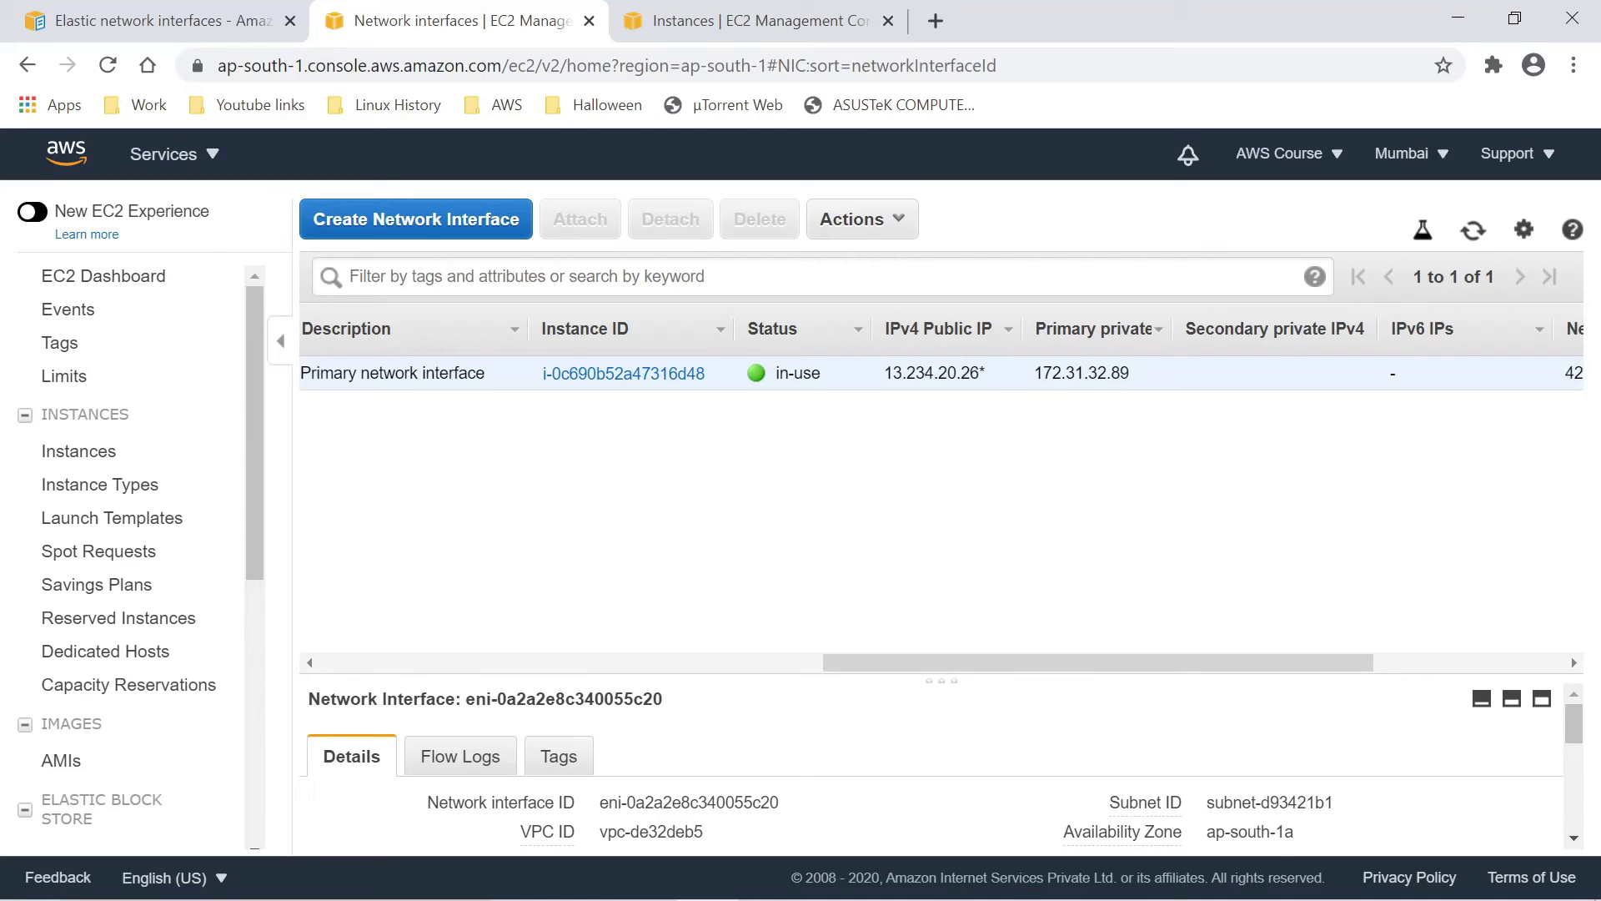
double_click(1082, 373)
left_click(1036, 434)
left_click_drag(1246, 659, 671, 699)
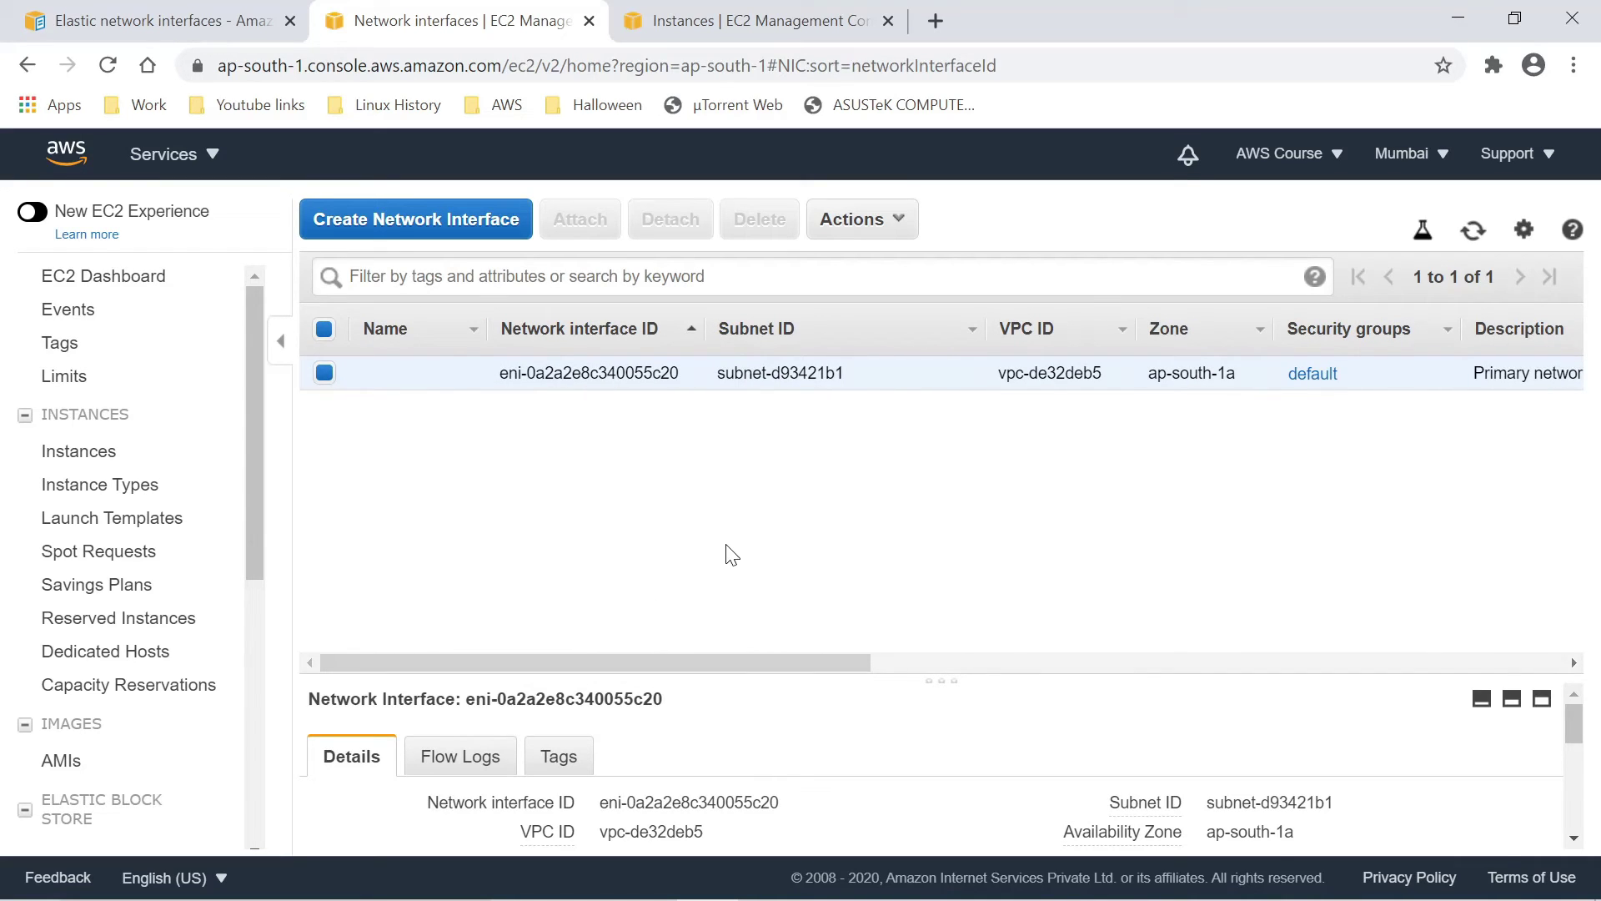
left_click(699, 18)
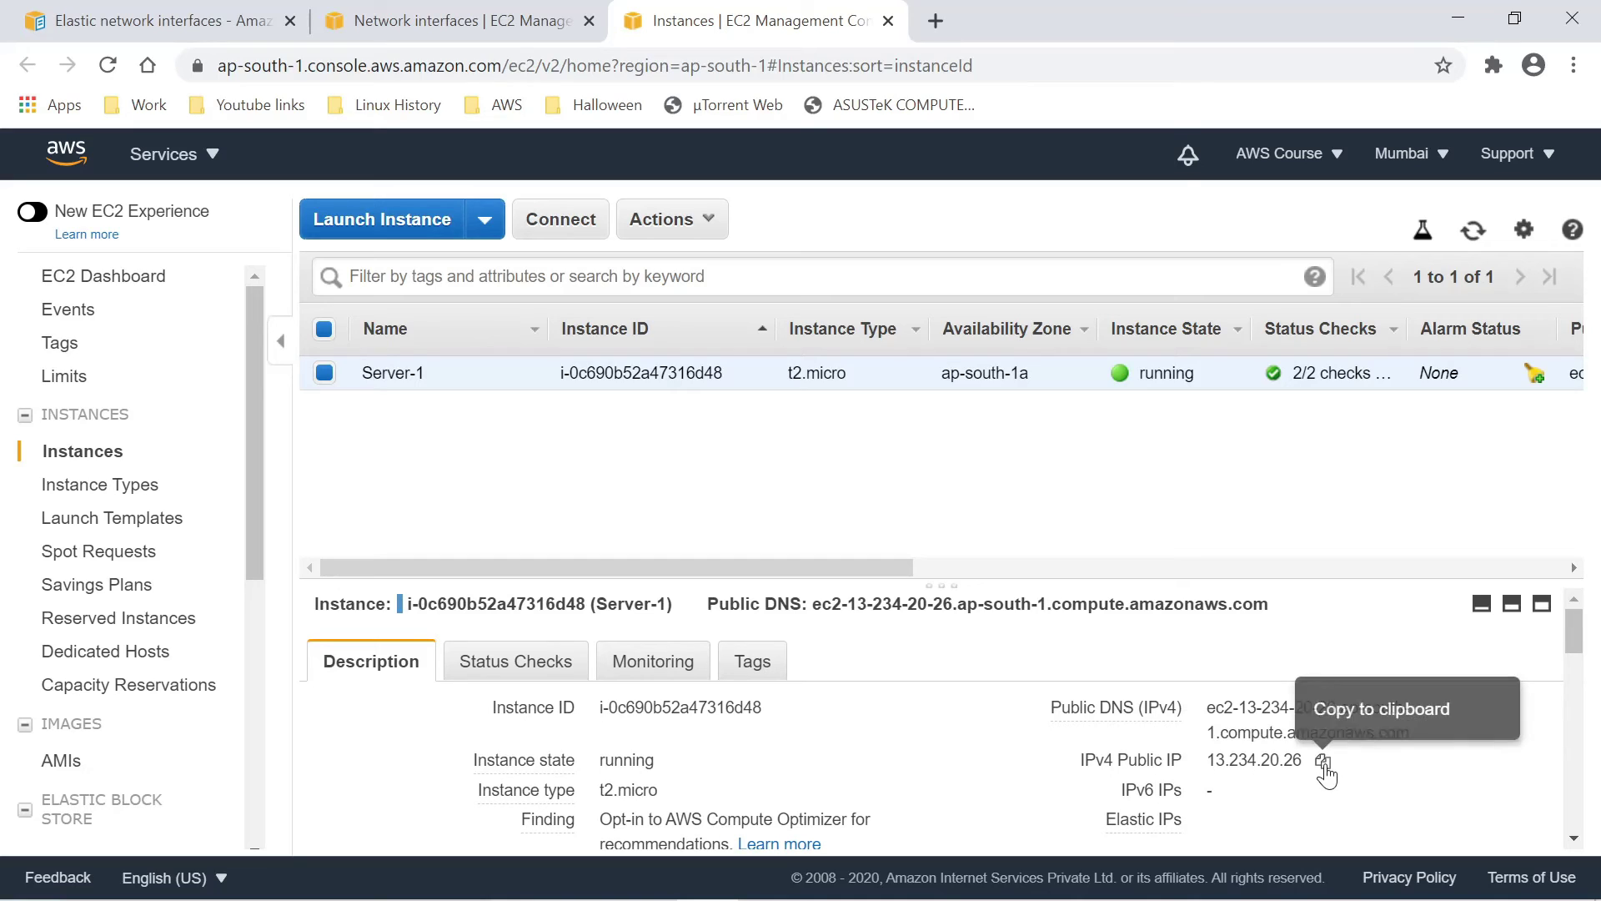
- Copy Server-1's IPv4 public IP from its details and load 13.234.20.26 in a new browser tab
left_click(1324, 762)
left_click(928, 28)
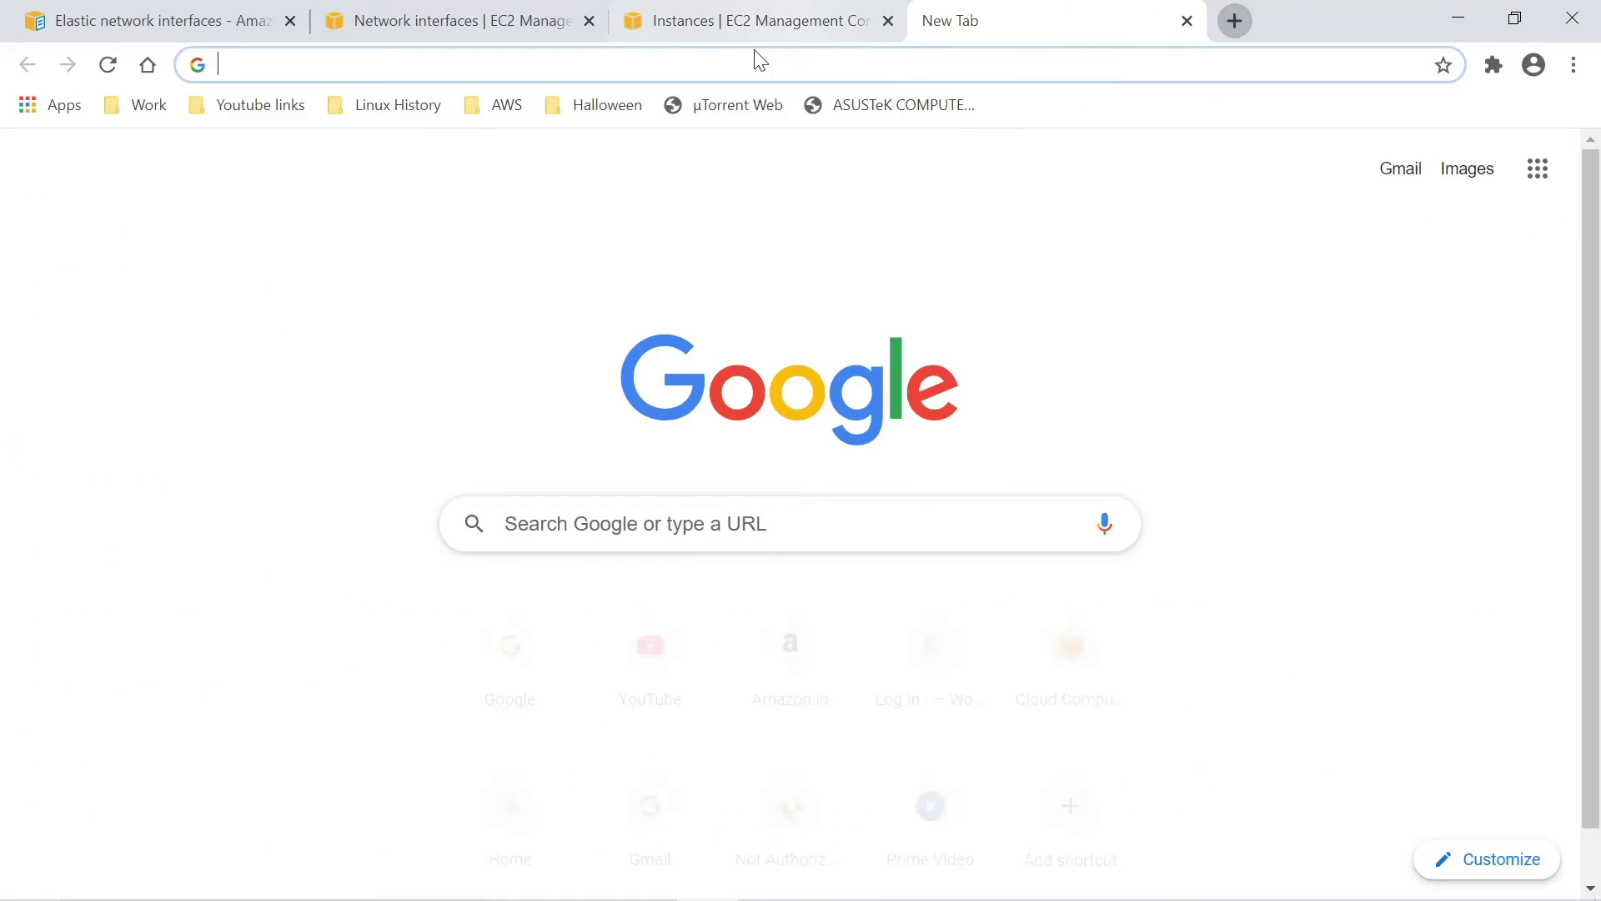
right_click(754, 58)
left_click(813, 221)
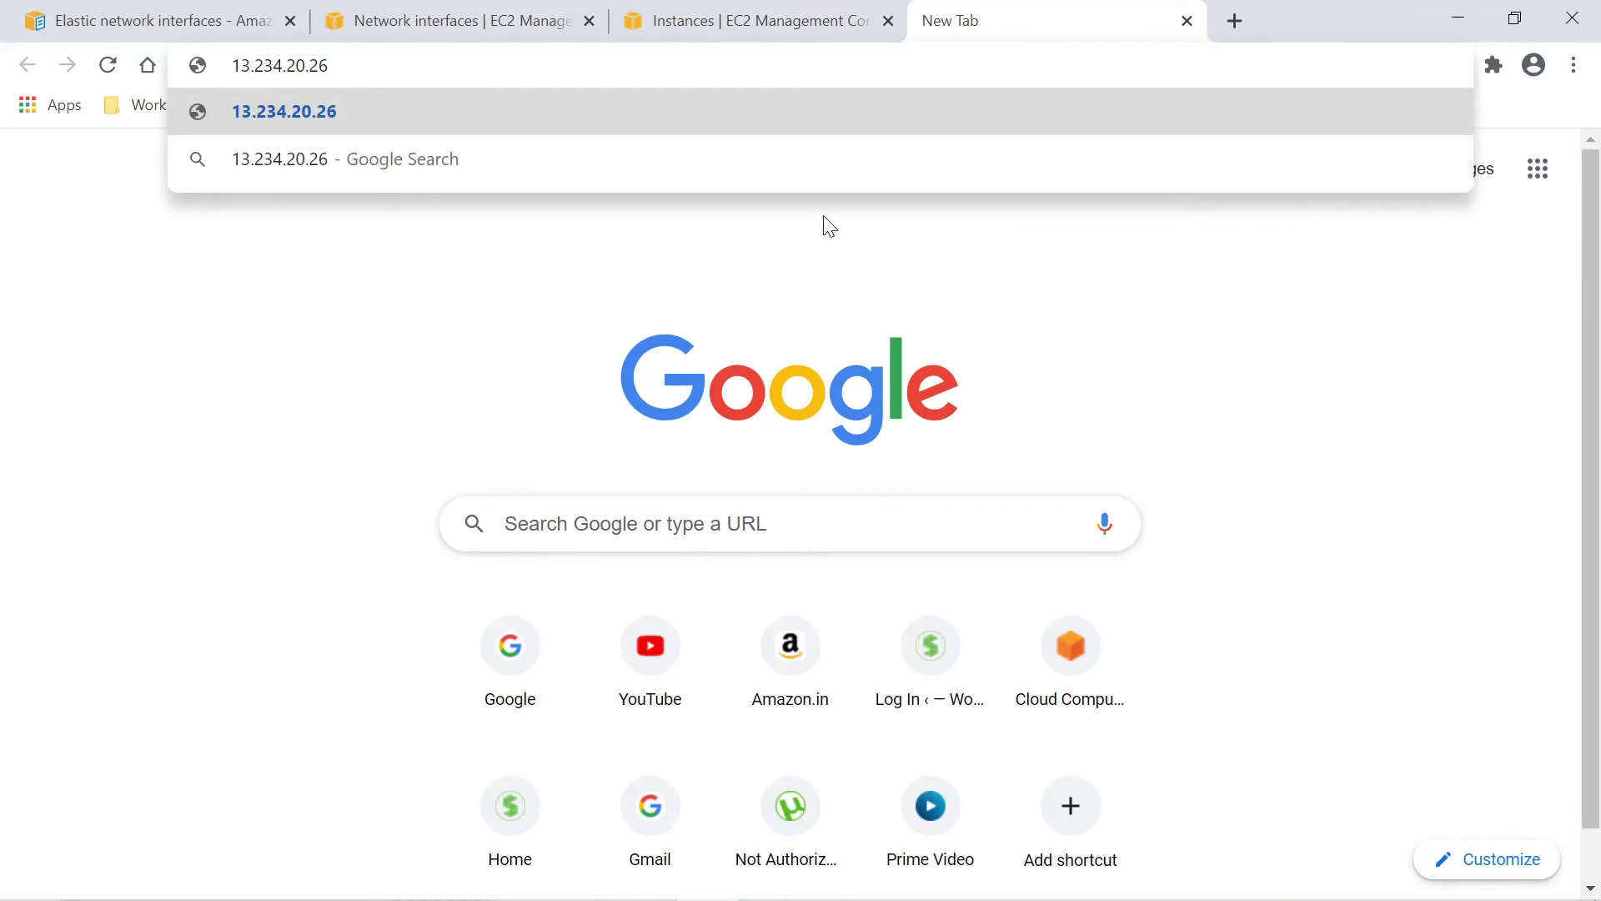
key("Return")
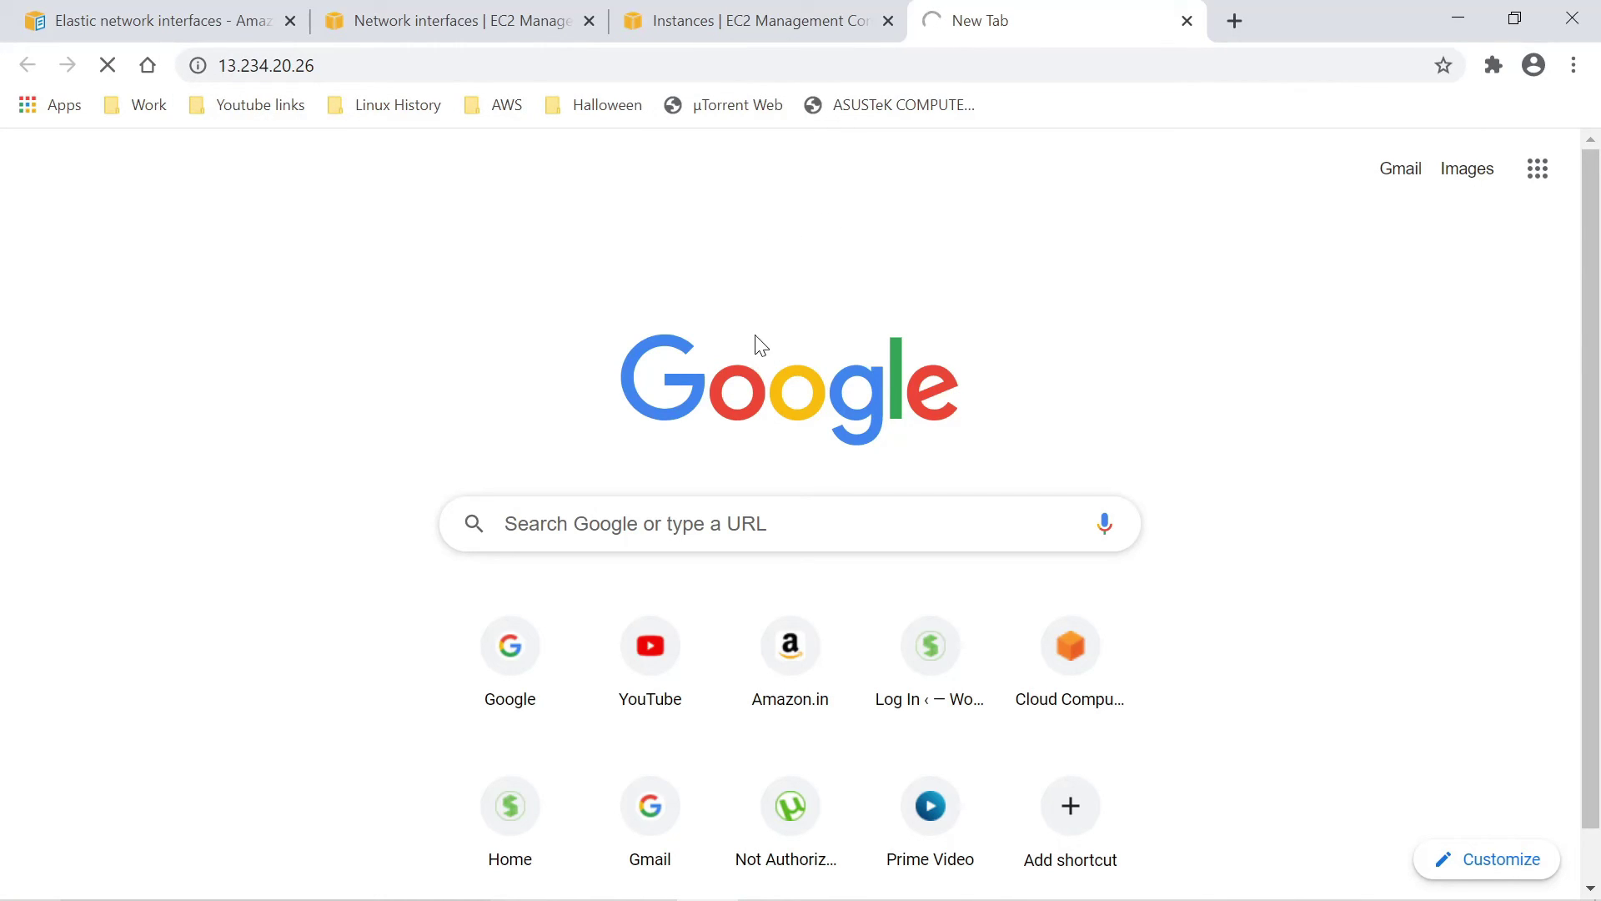
- Return to the Instances list and open the Security Groups page from there in a separate browser tab
left_click(771, 13)
left_click(495, 12)
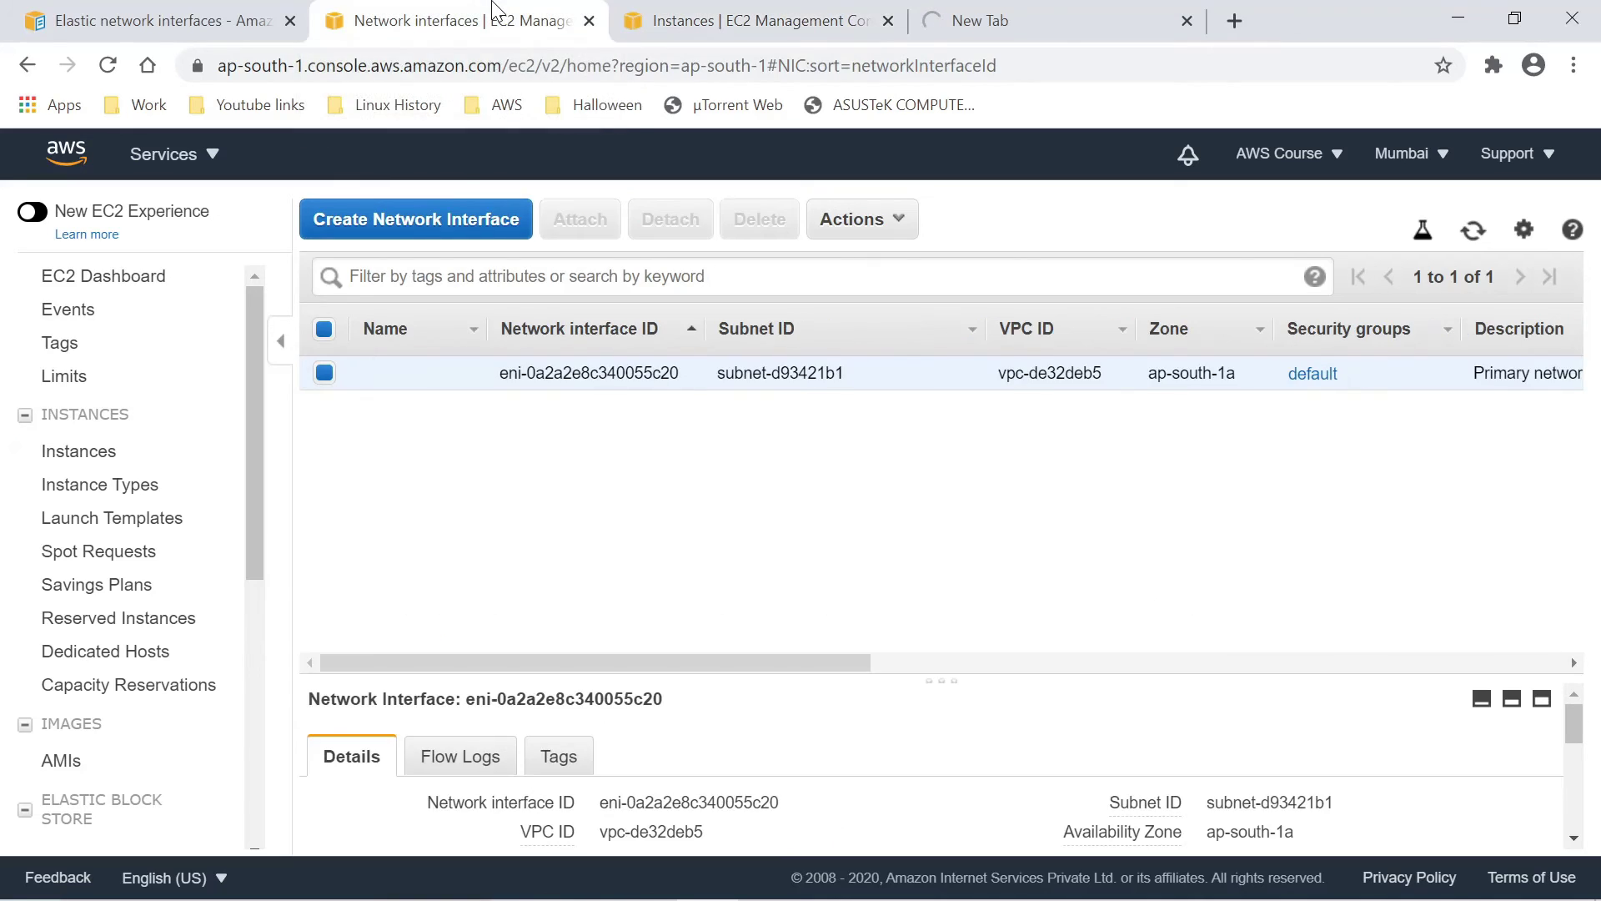
left_click(659, 10)
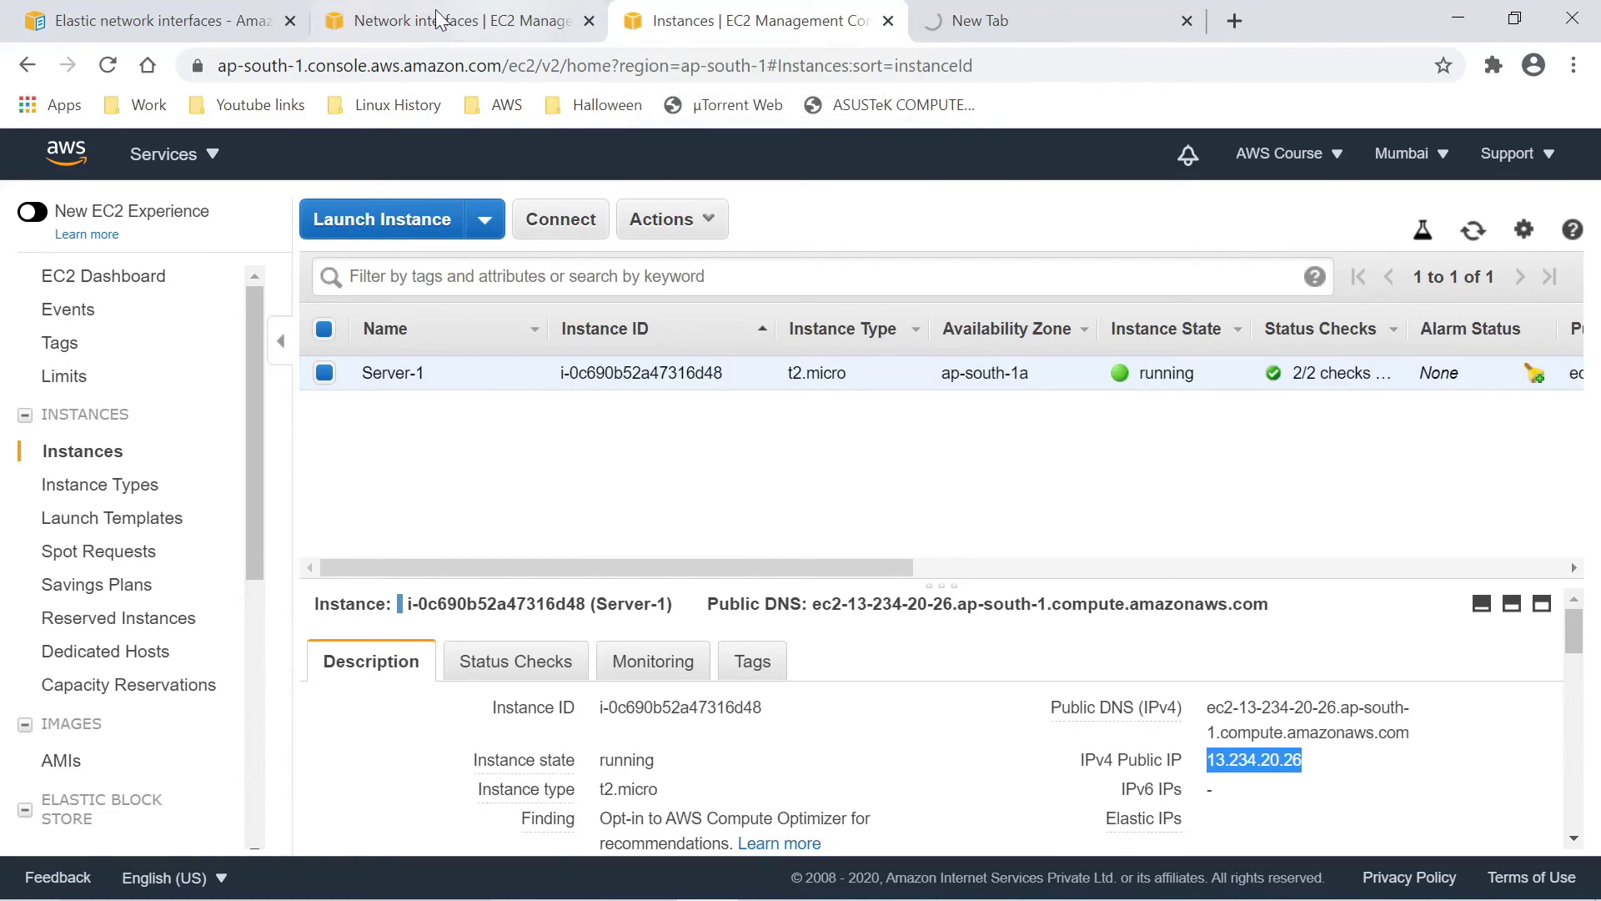
scroll(78, 538, "down", 5)
scroll(79, 534, "down", 3)
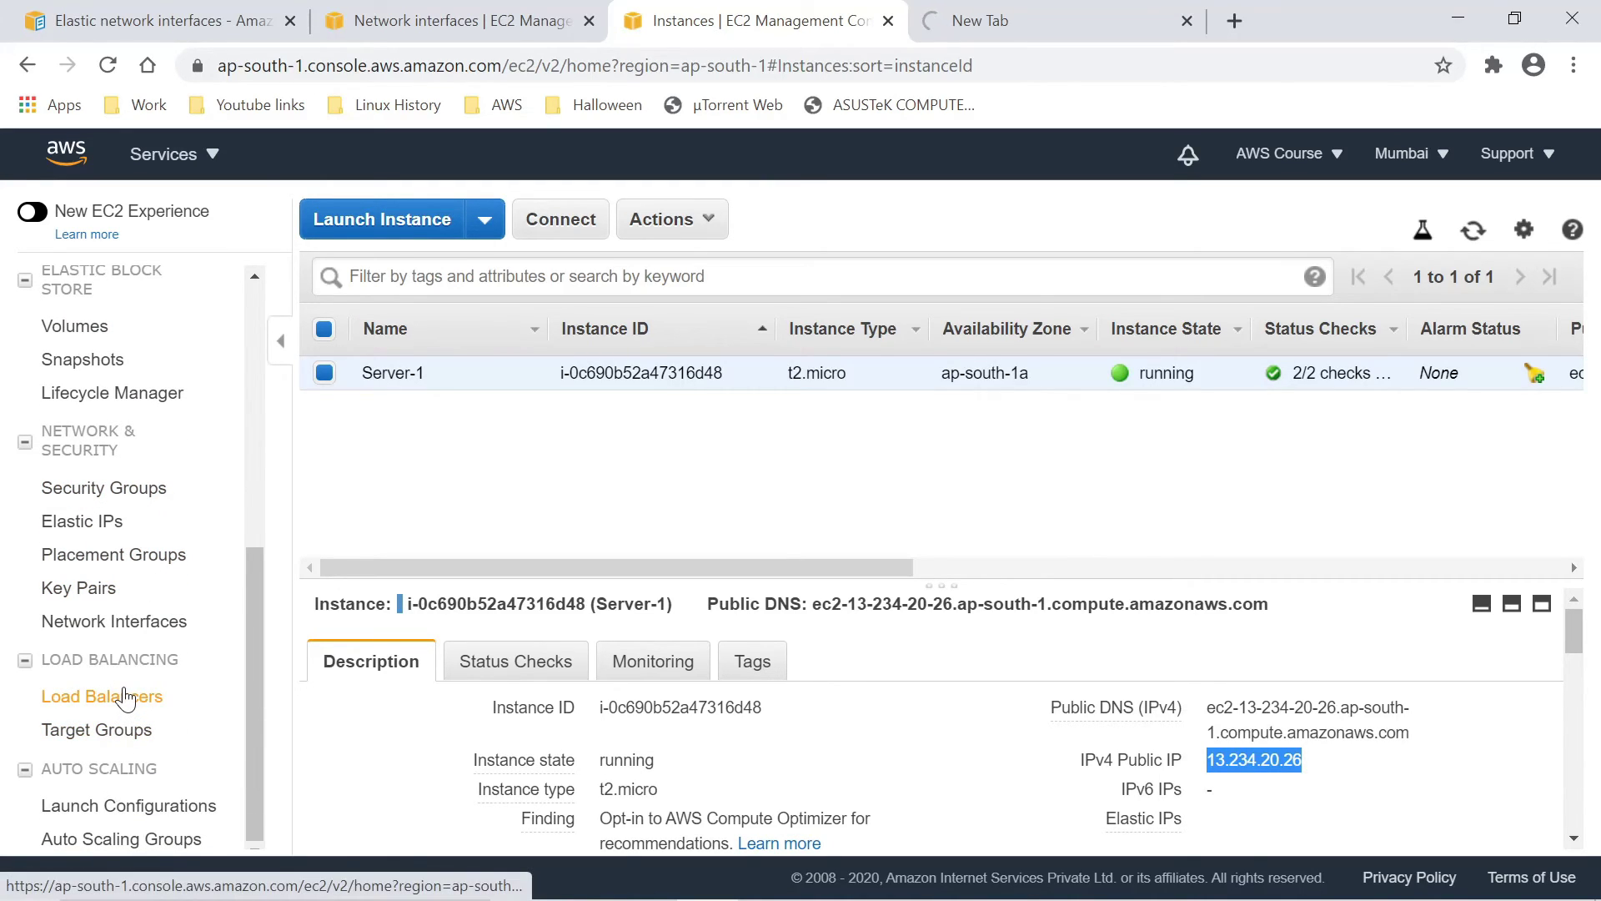
right_click(150, 492)
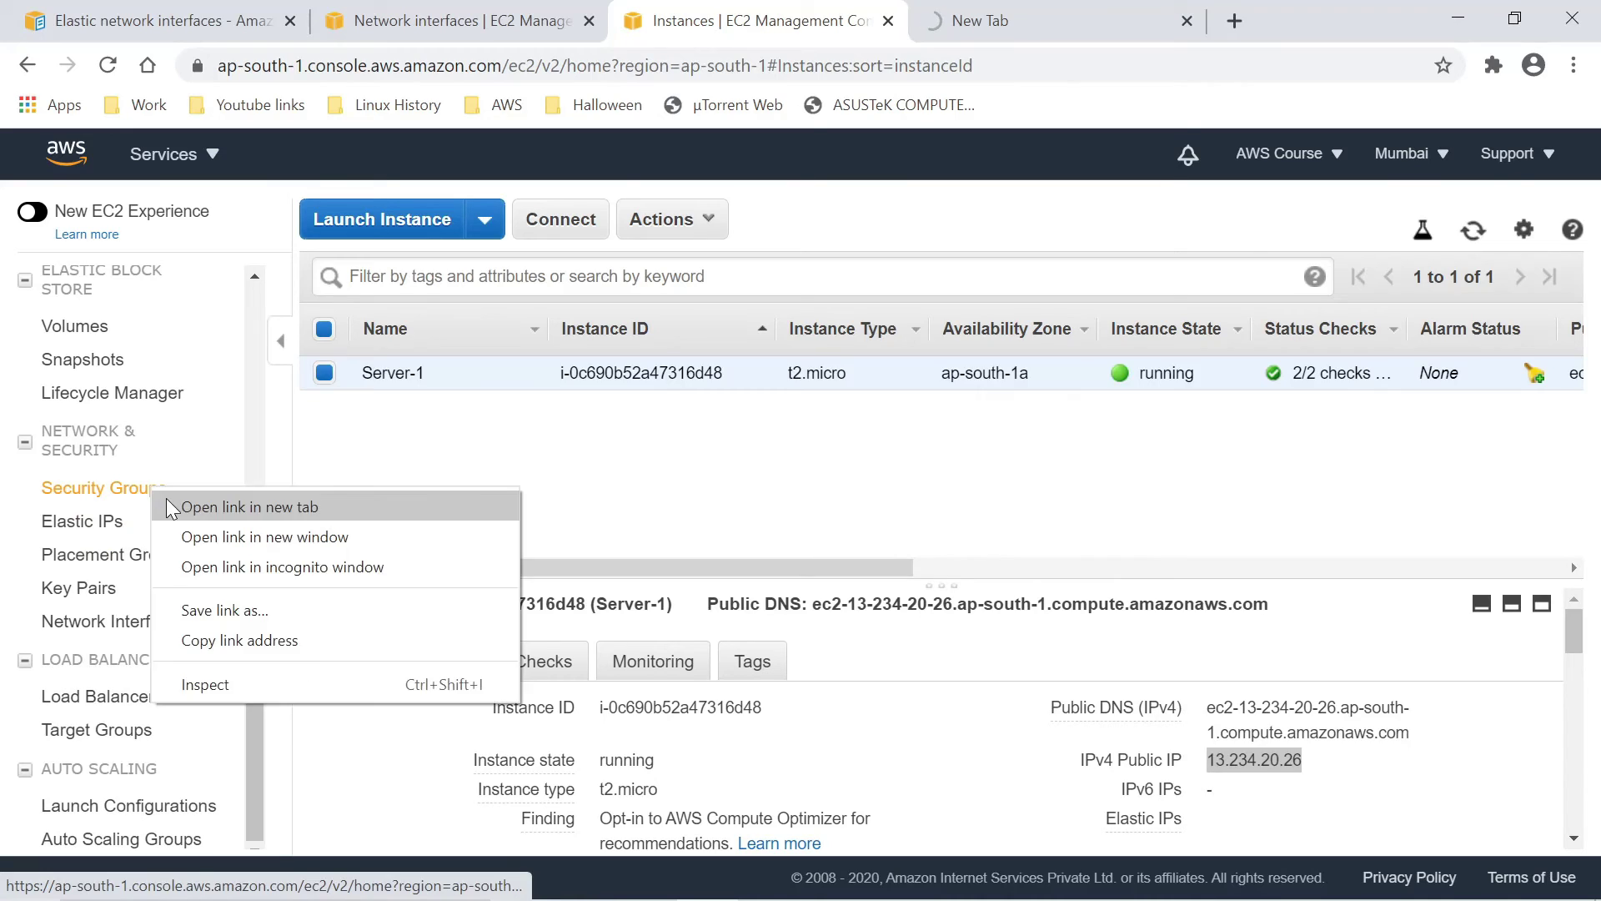
left_click(221, 508)
left_click(880, 29)
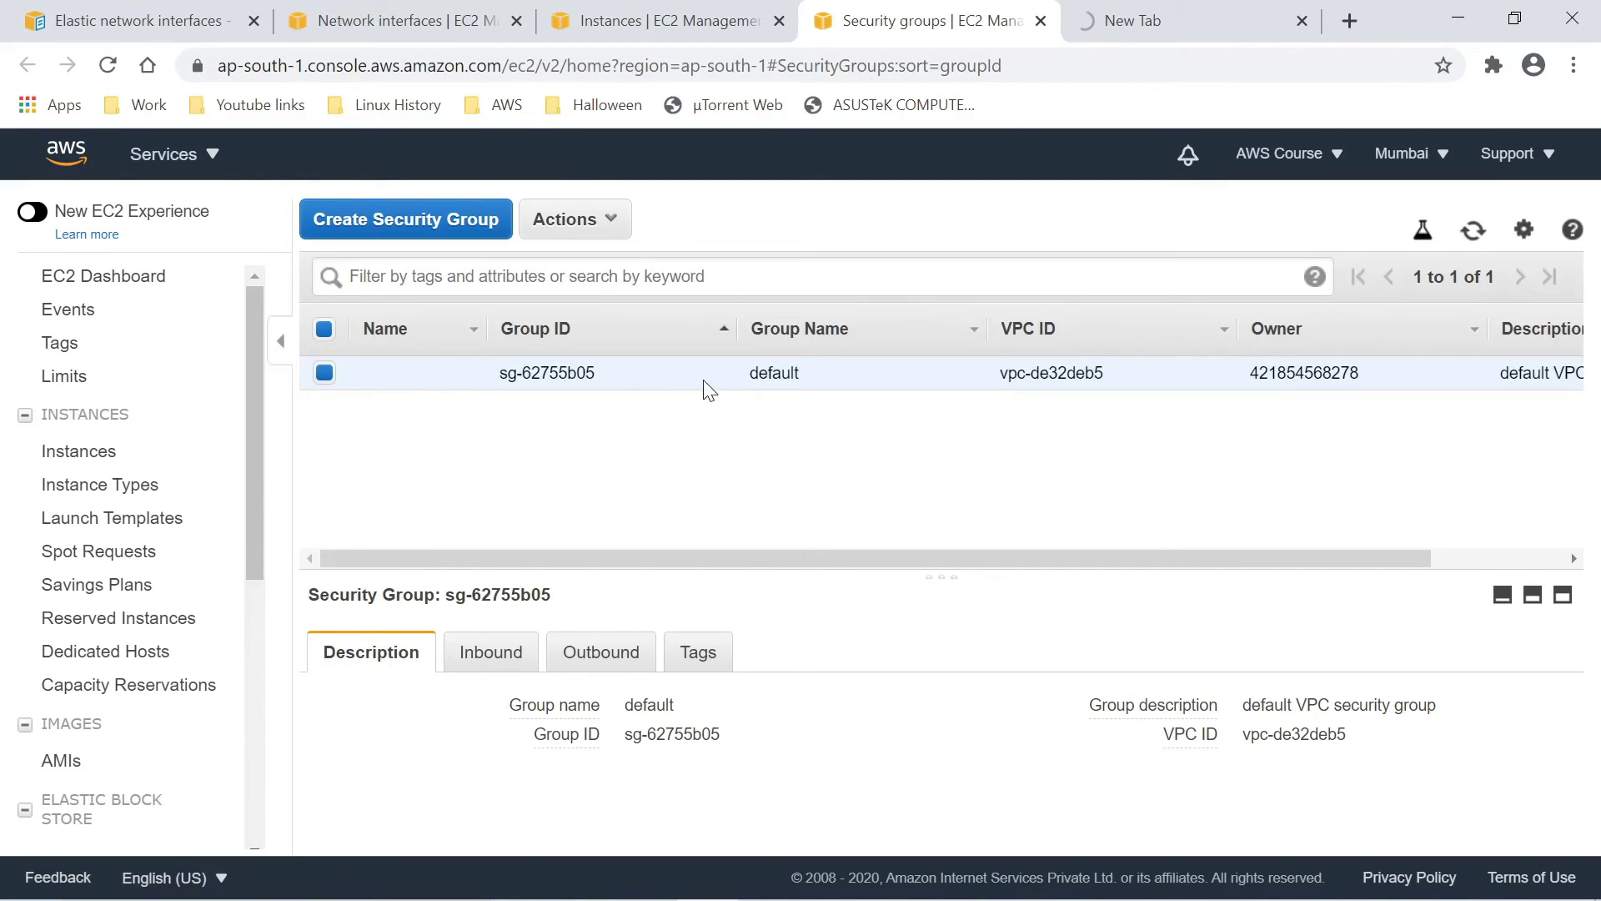
- Enlarge the details pane of the default security group and review its inbound and outbound rules
left_click(501, 649)
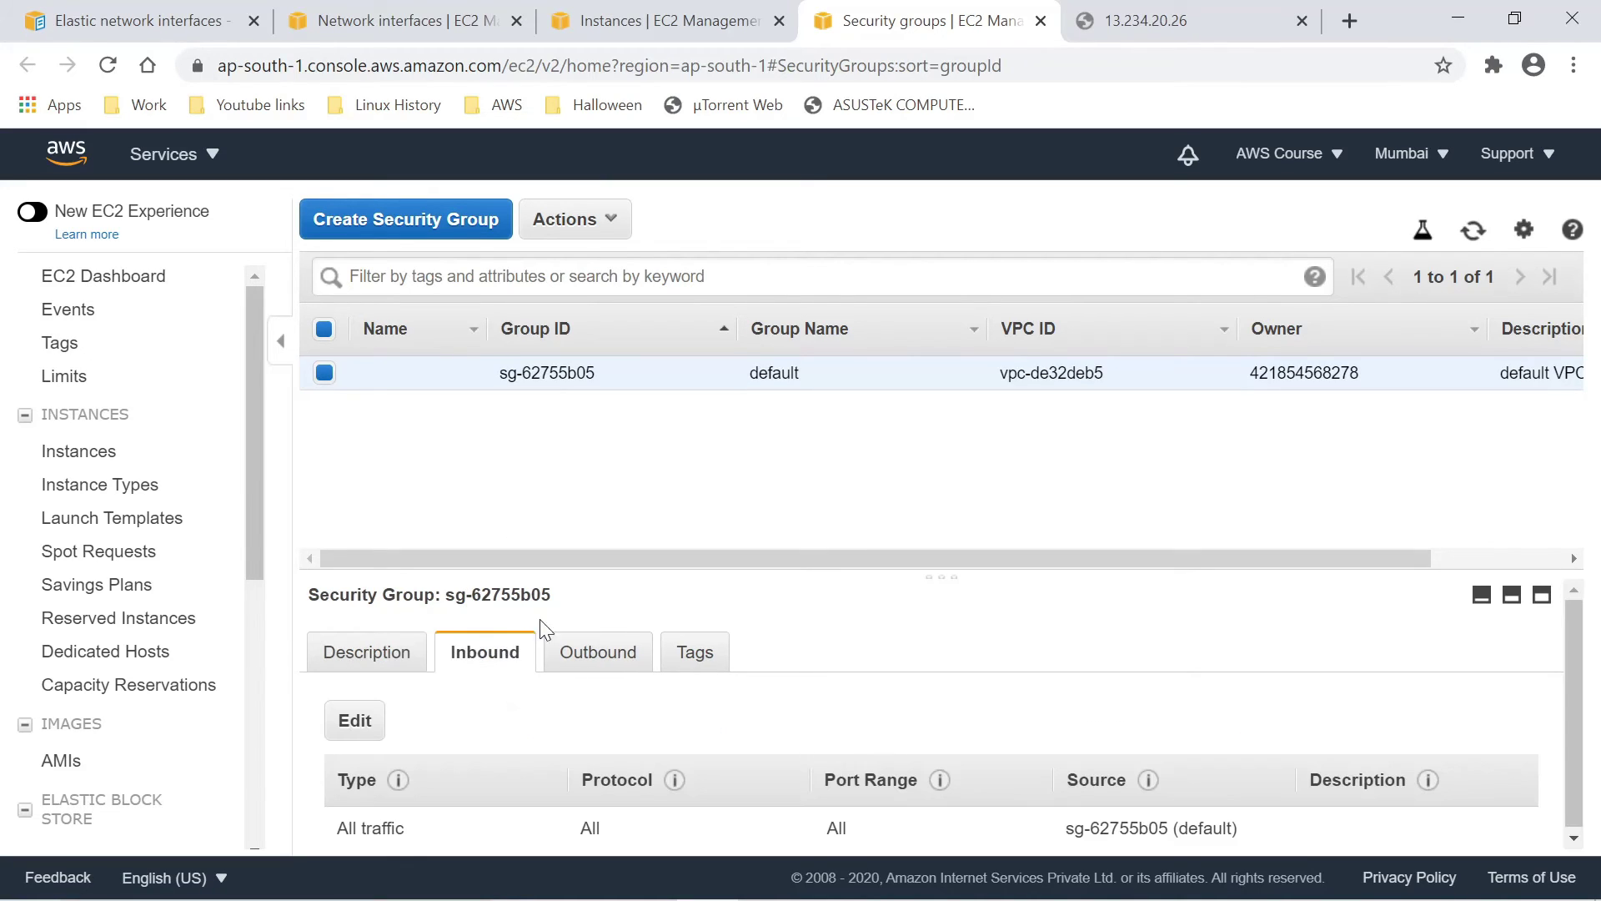
left_click_drag(948, 576, 942, 406)
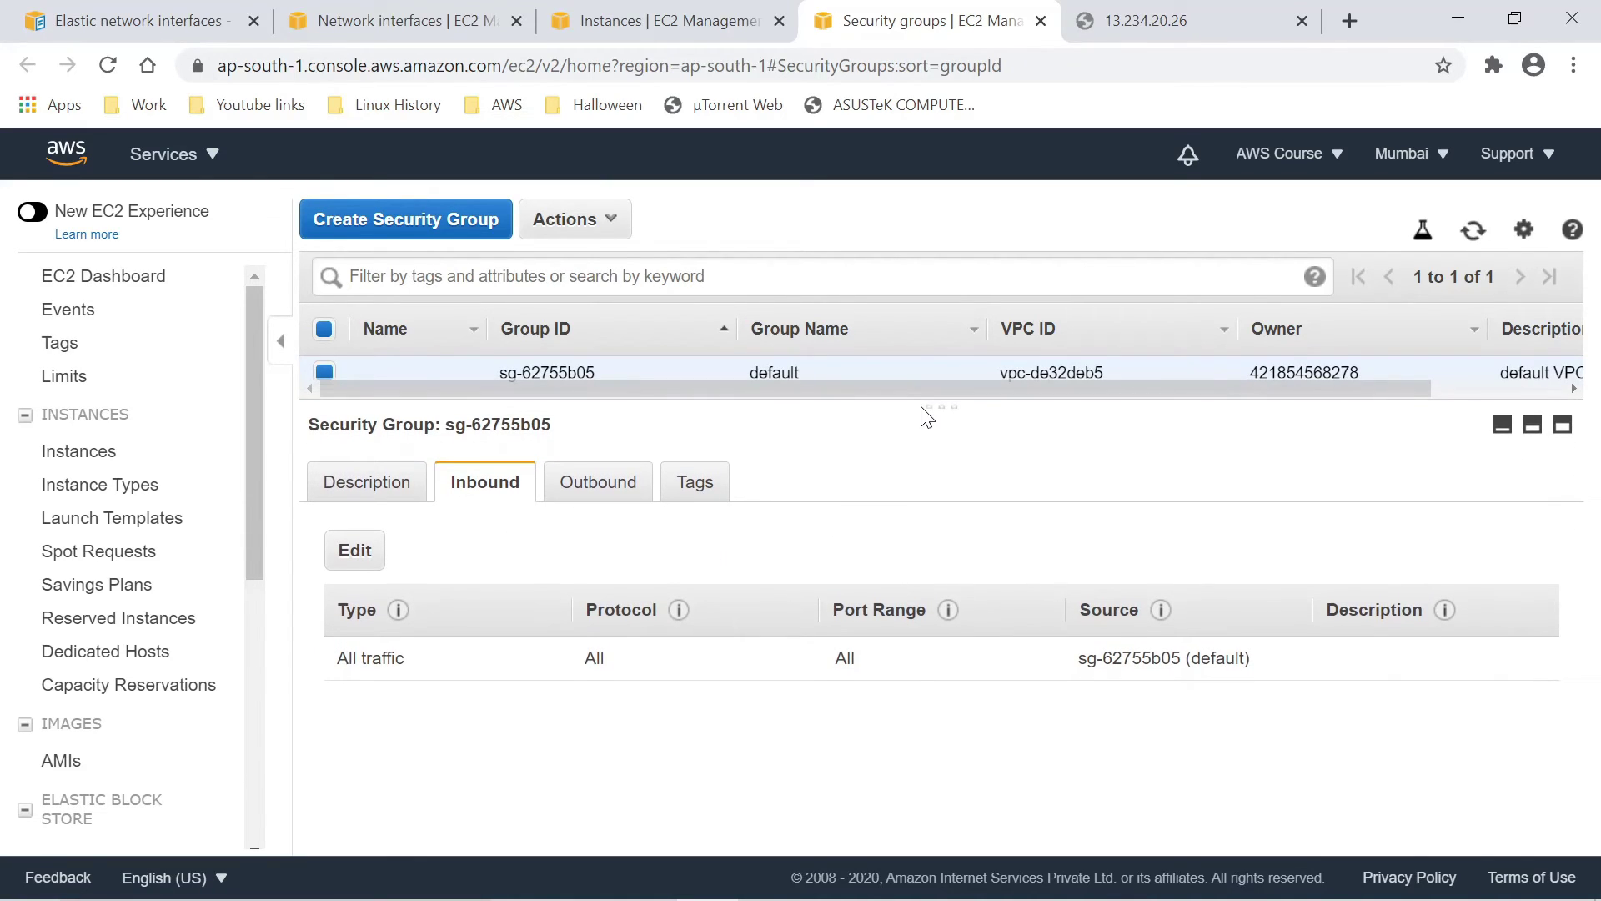
left_click(627, 499)
left_click(482, 498)
left_click(386, 503)
left_click(497, 500)
left_click(574, 492)
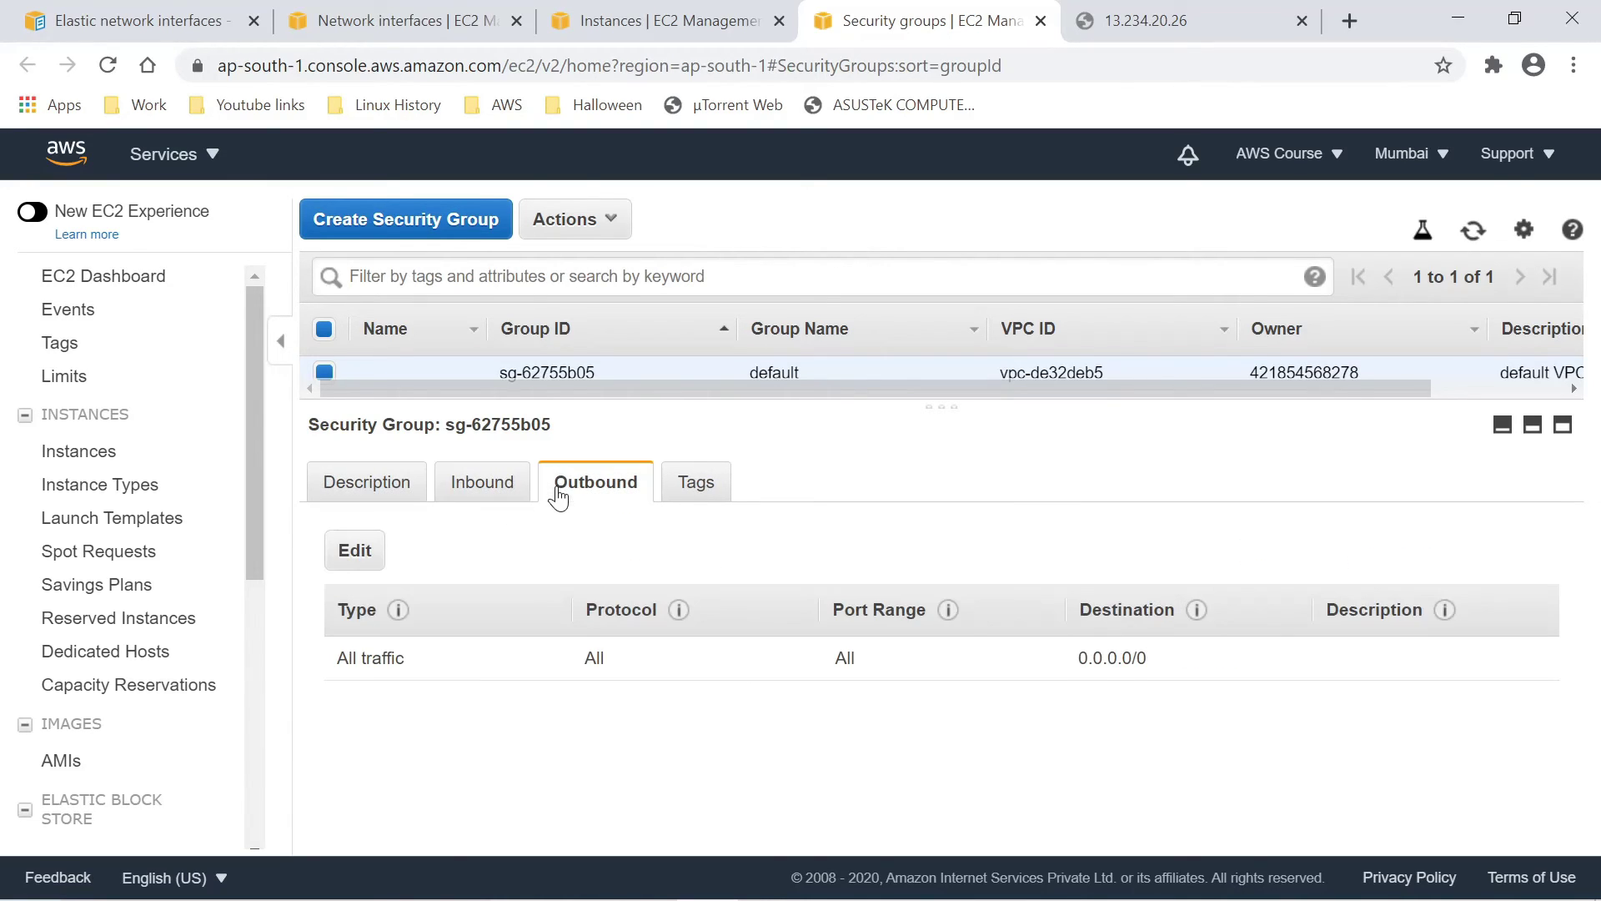
left_click(459, 500)
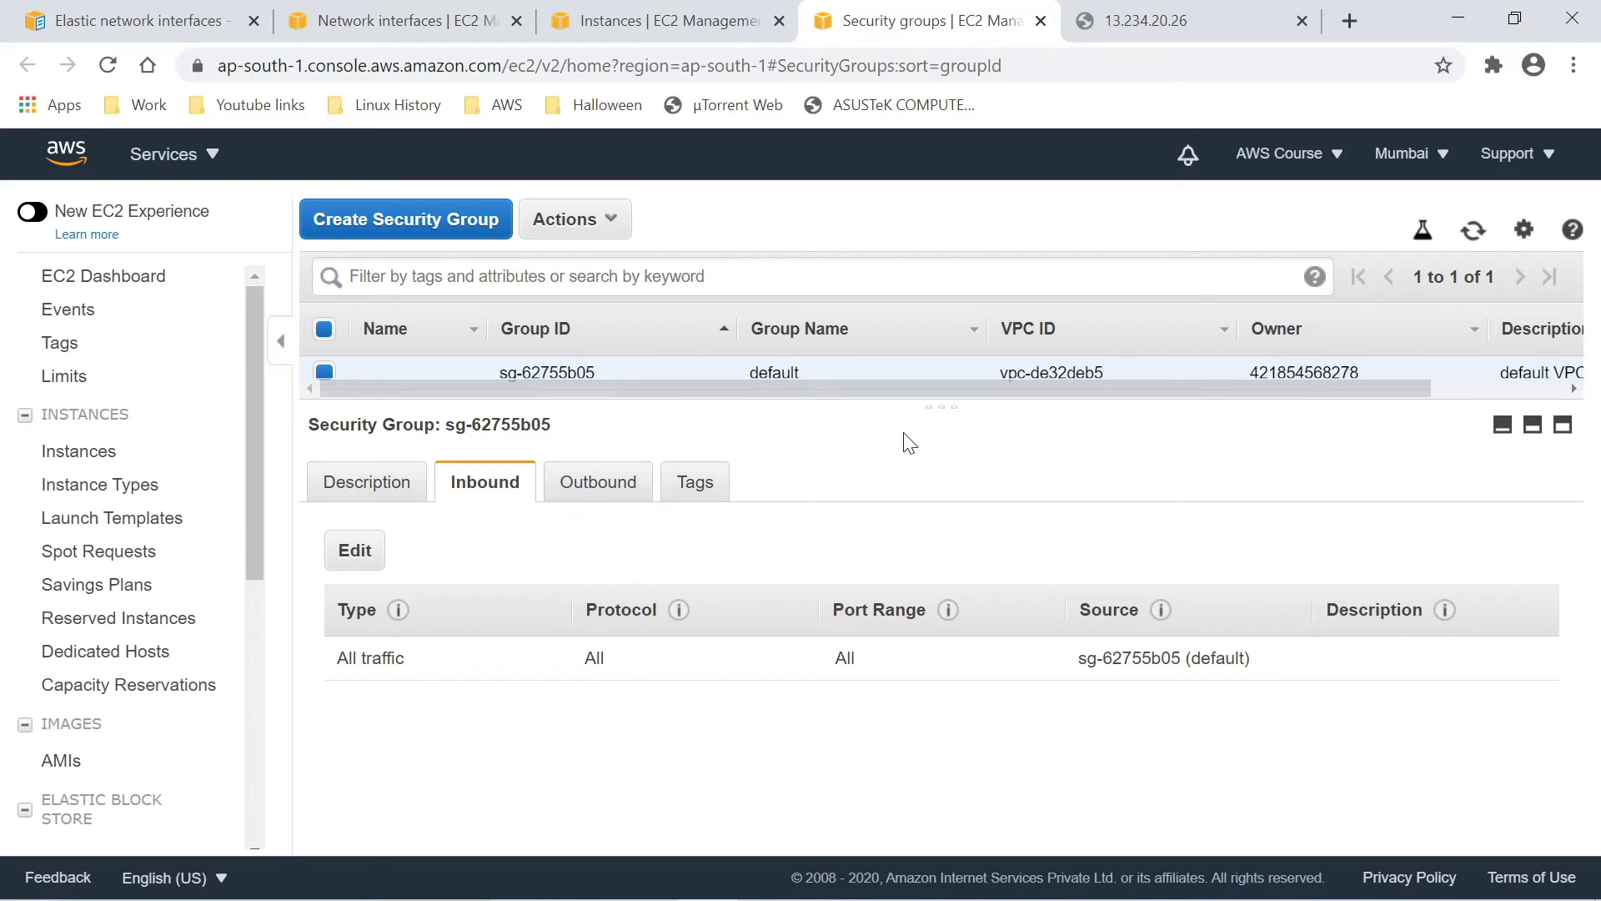
left_click_drag(943, 407, 940, 563)
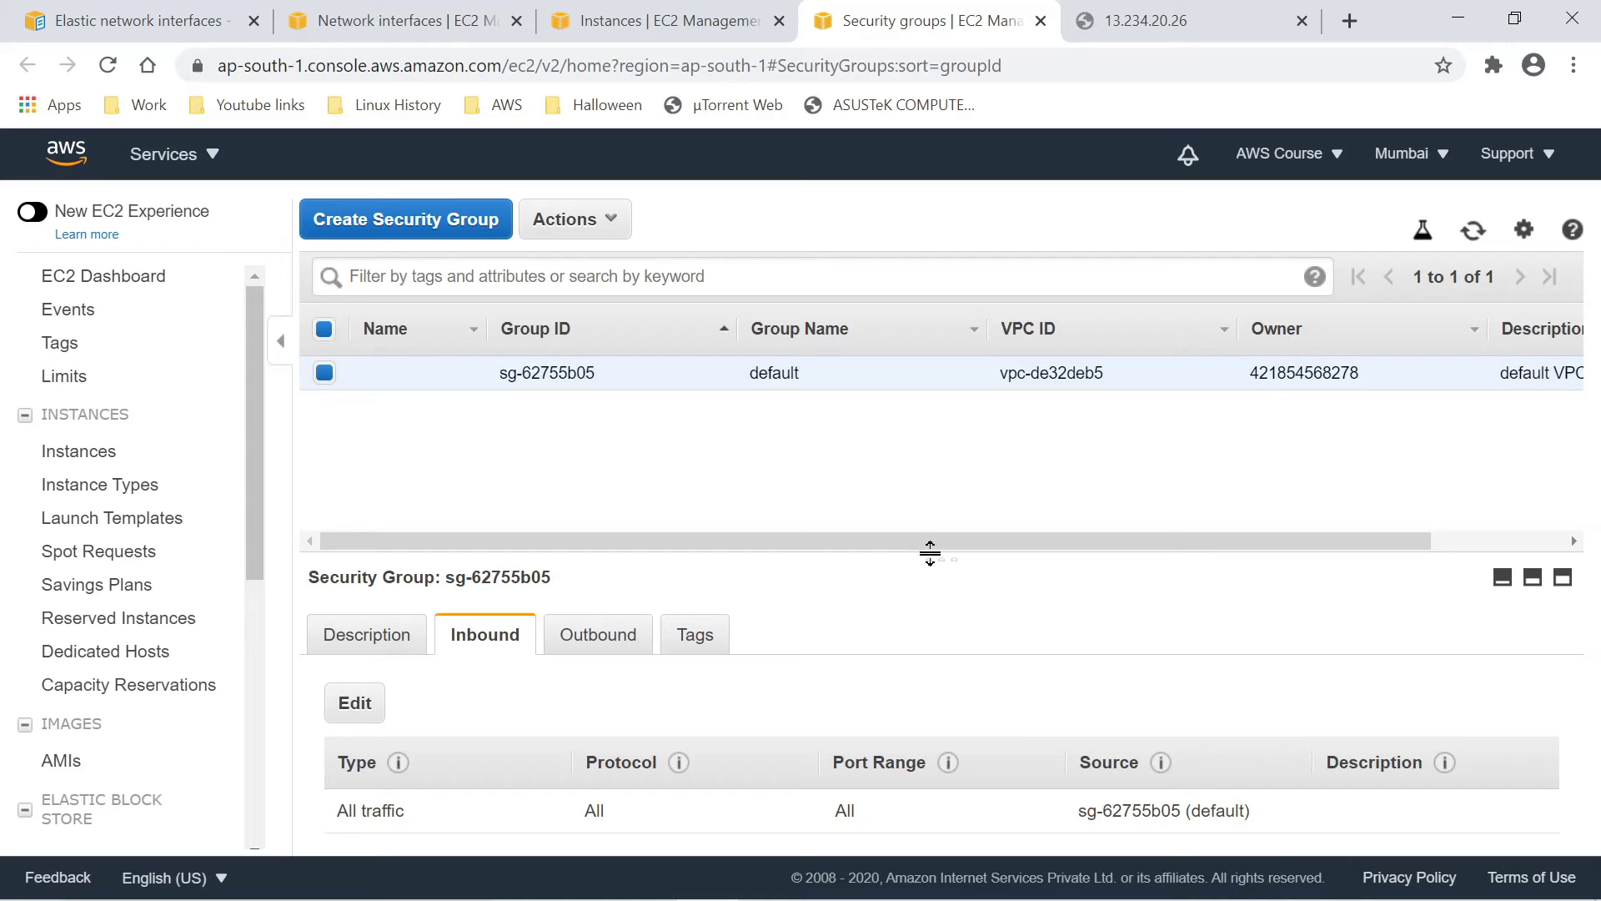
left_click_drag(930, 553, 919, 512)
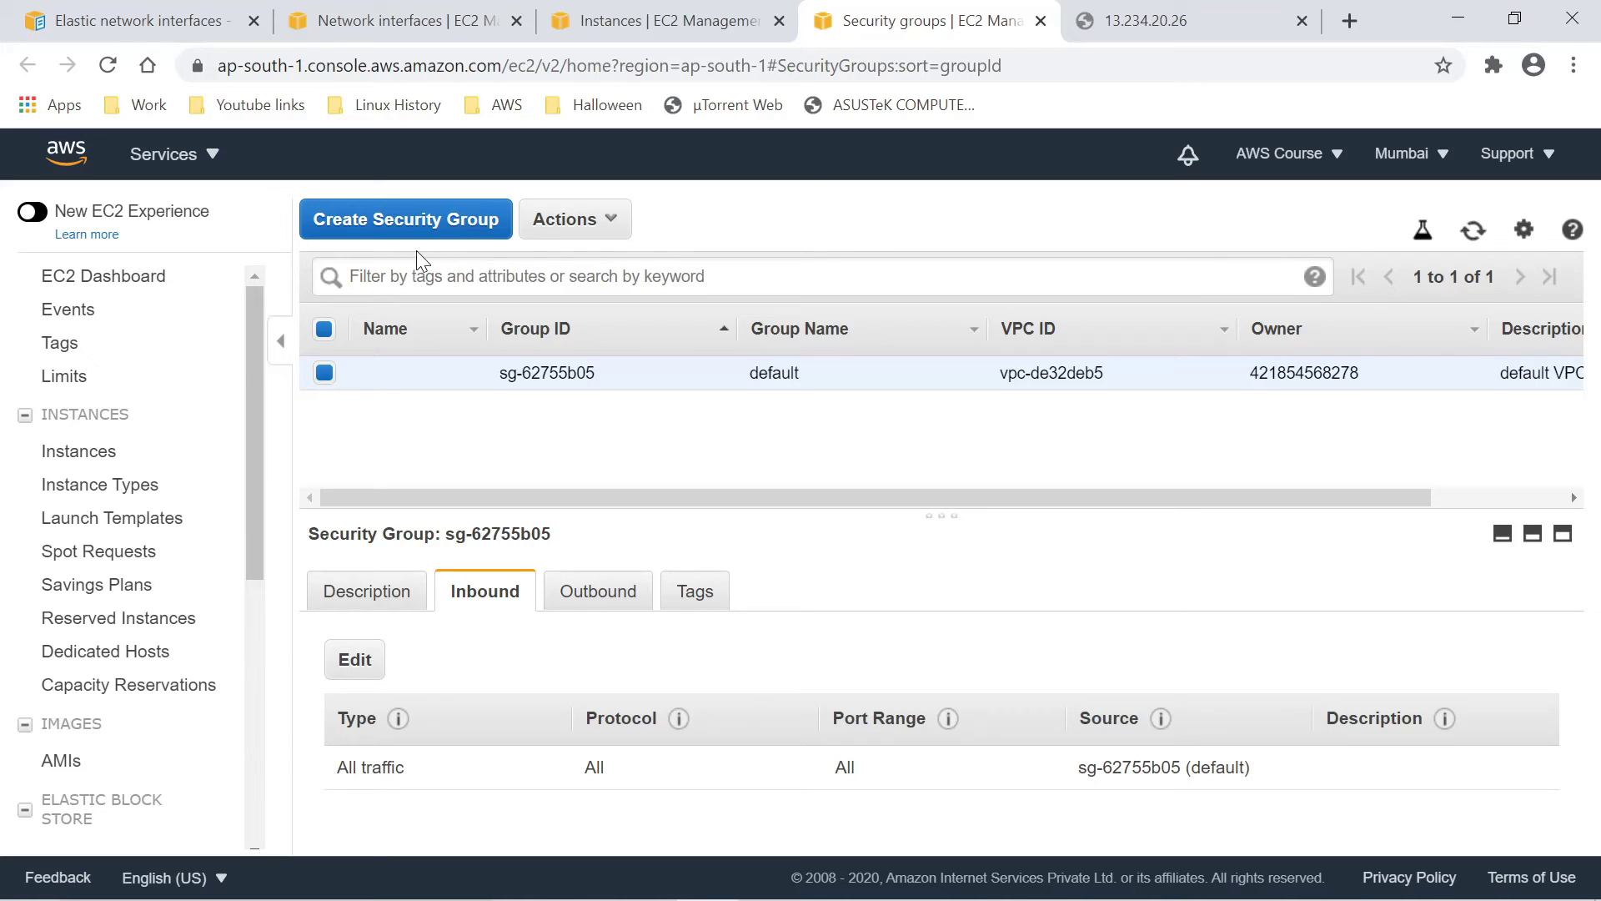
- Start a new security group named WebSrvrSG with the description "Allows https traffic" in the default VPC
left_click(422, 221)
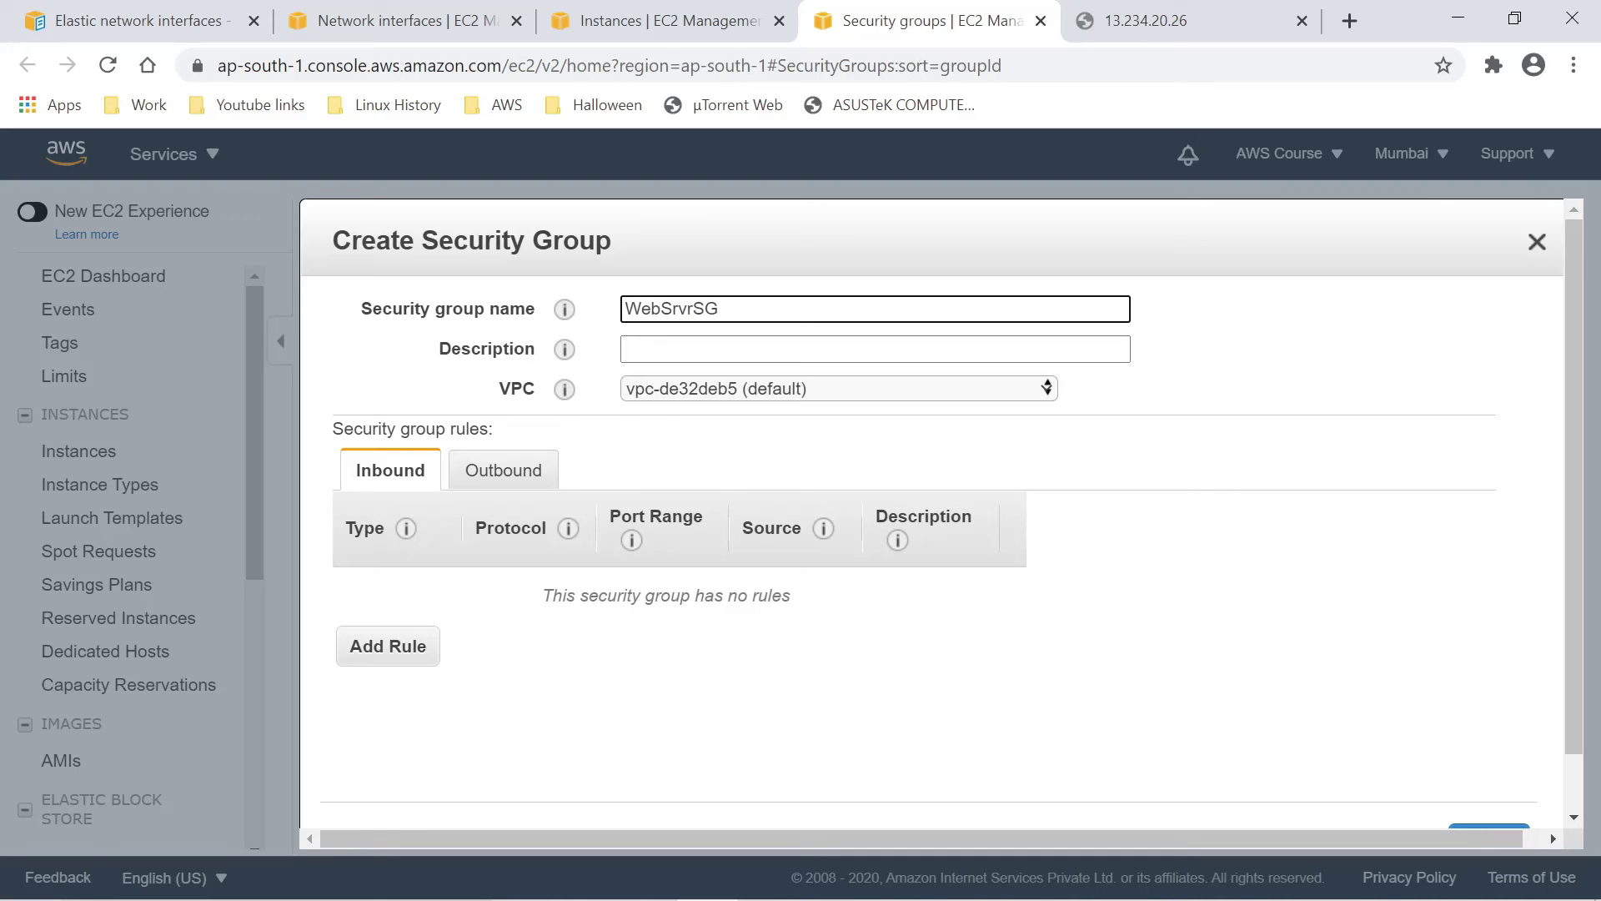
left_click(875, 349)
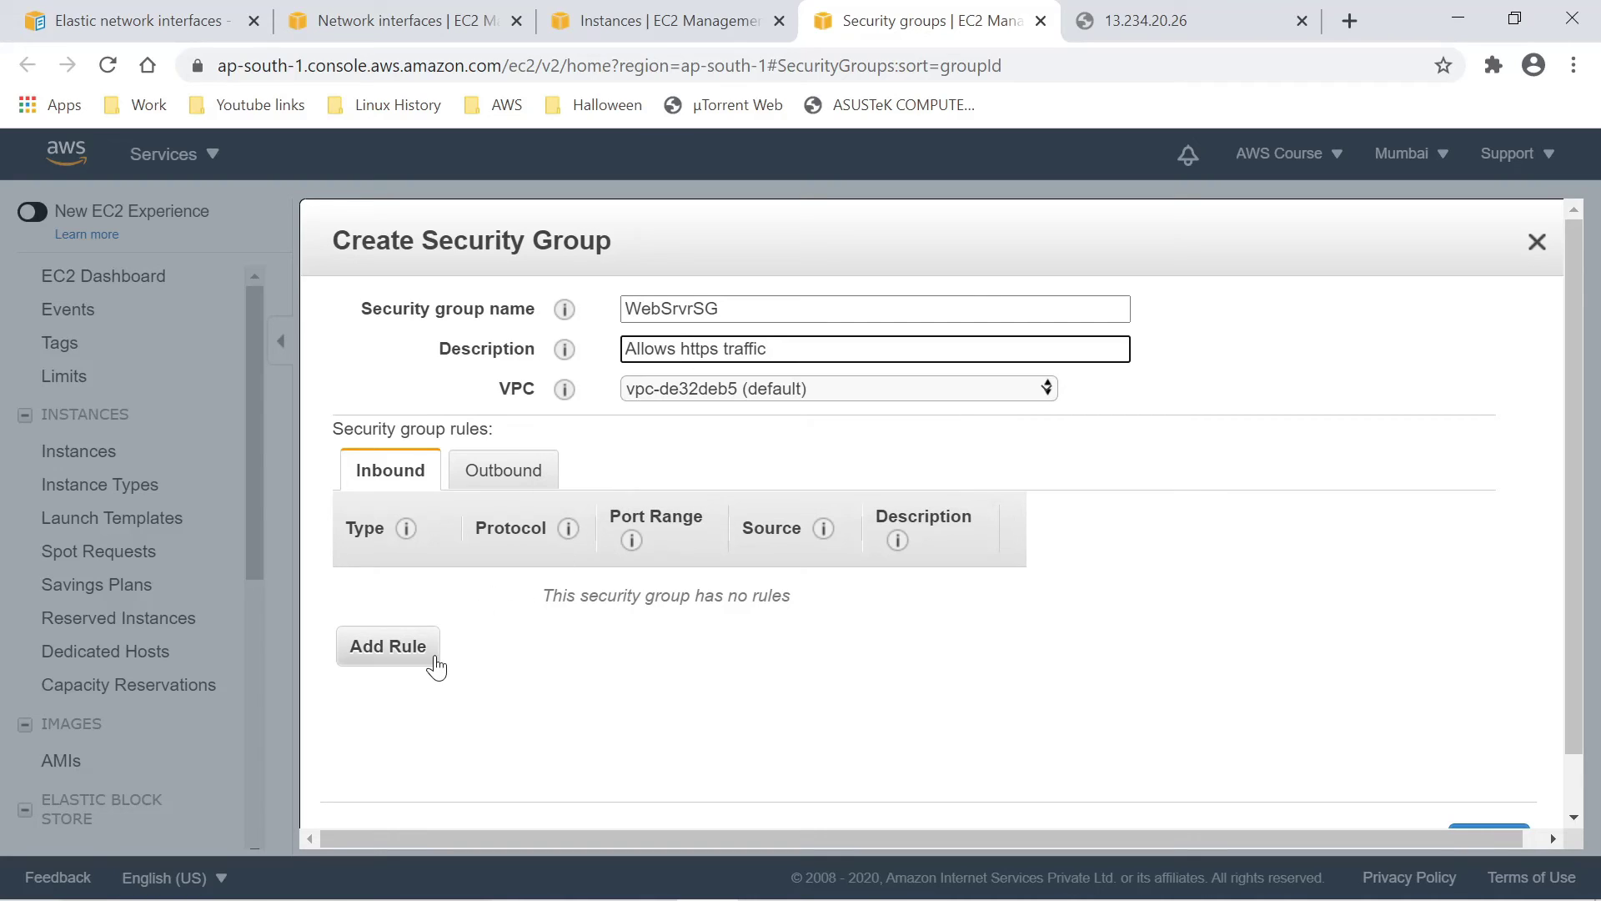
mouse_move(406, 528)
left_click(382, 473)
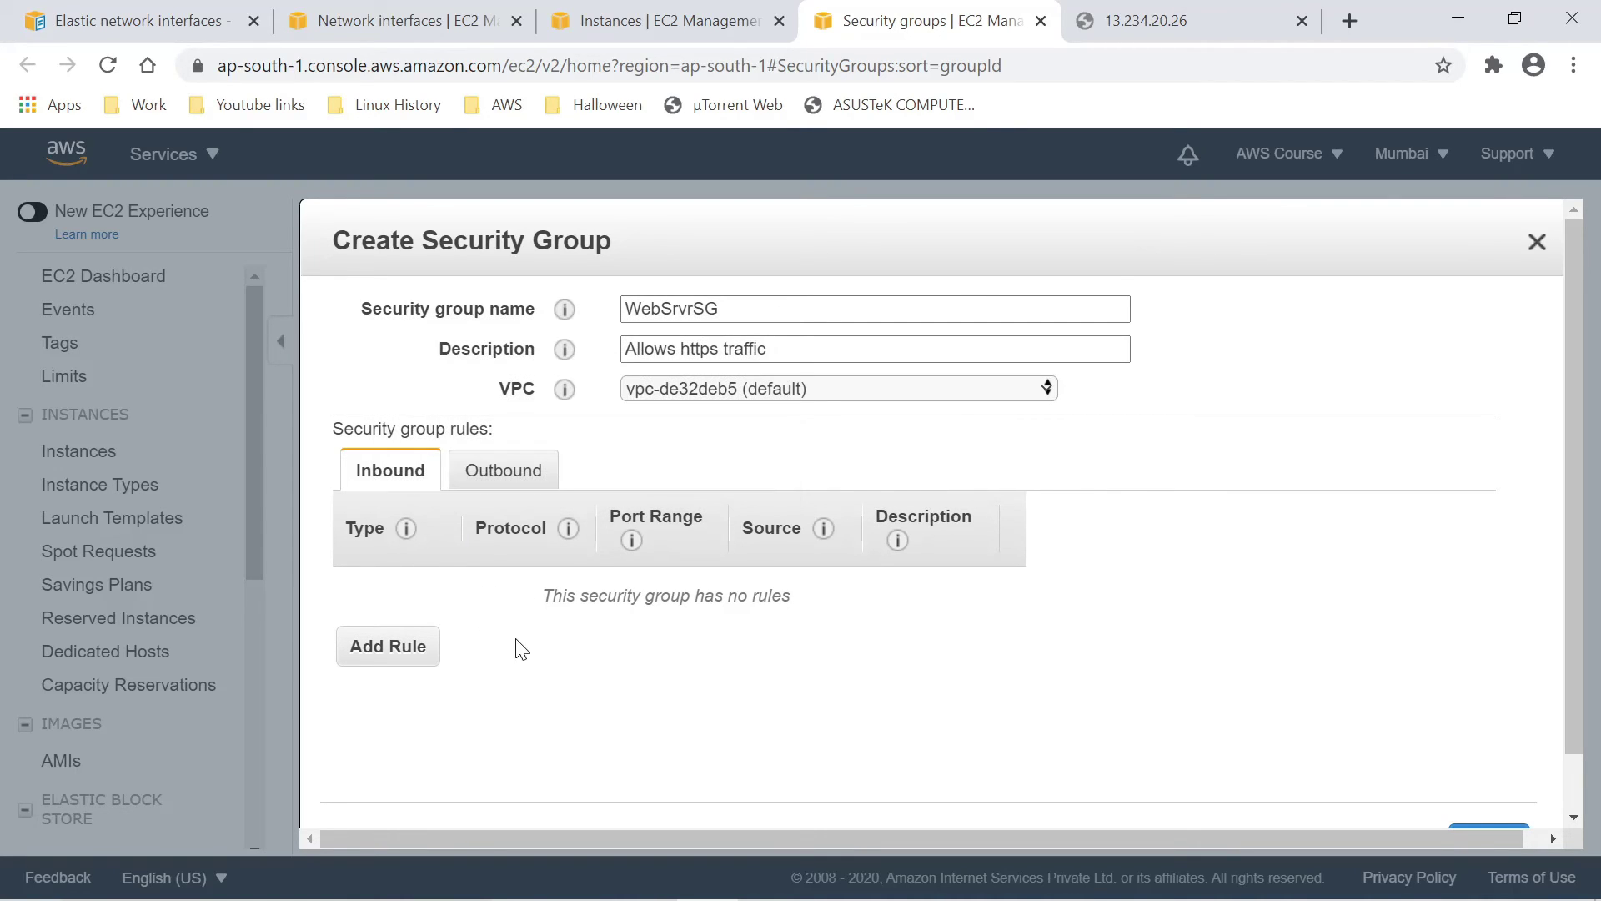
- Add an inbound HTTP rule with source Anywhere to WebSrvrSG and create the security group
left_click(390, 655)
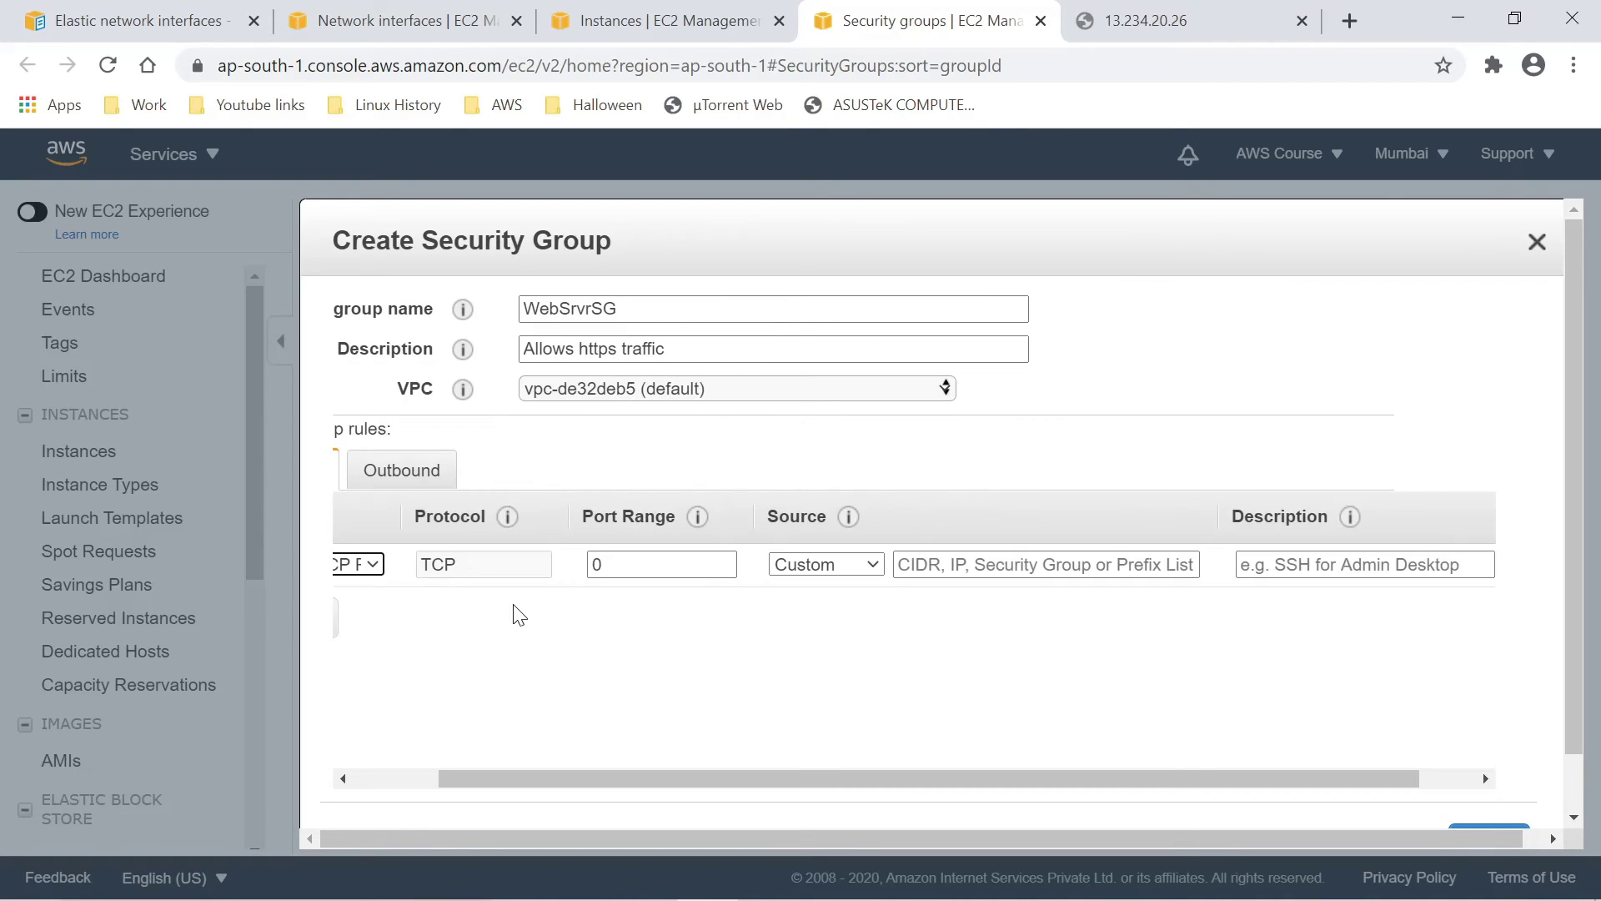
left_click_drag(521, 779, 430, 778)
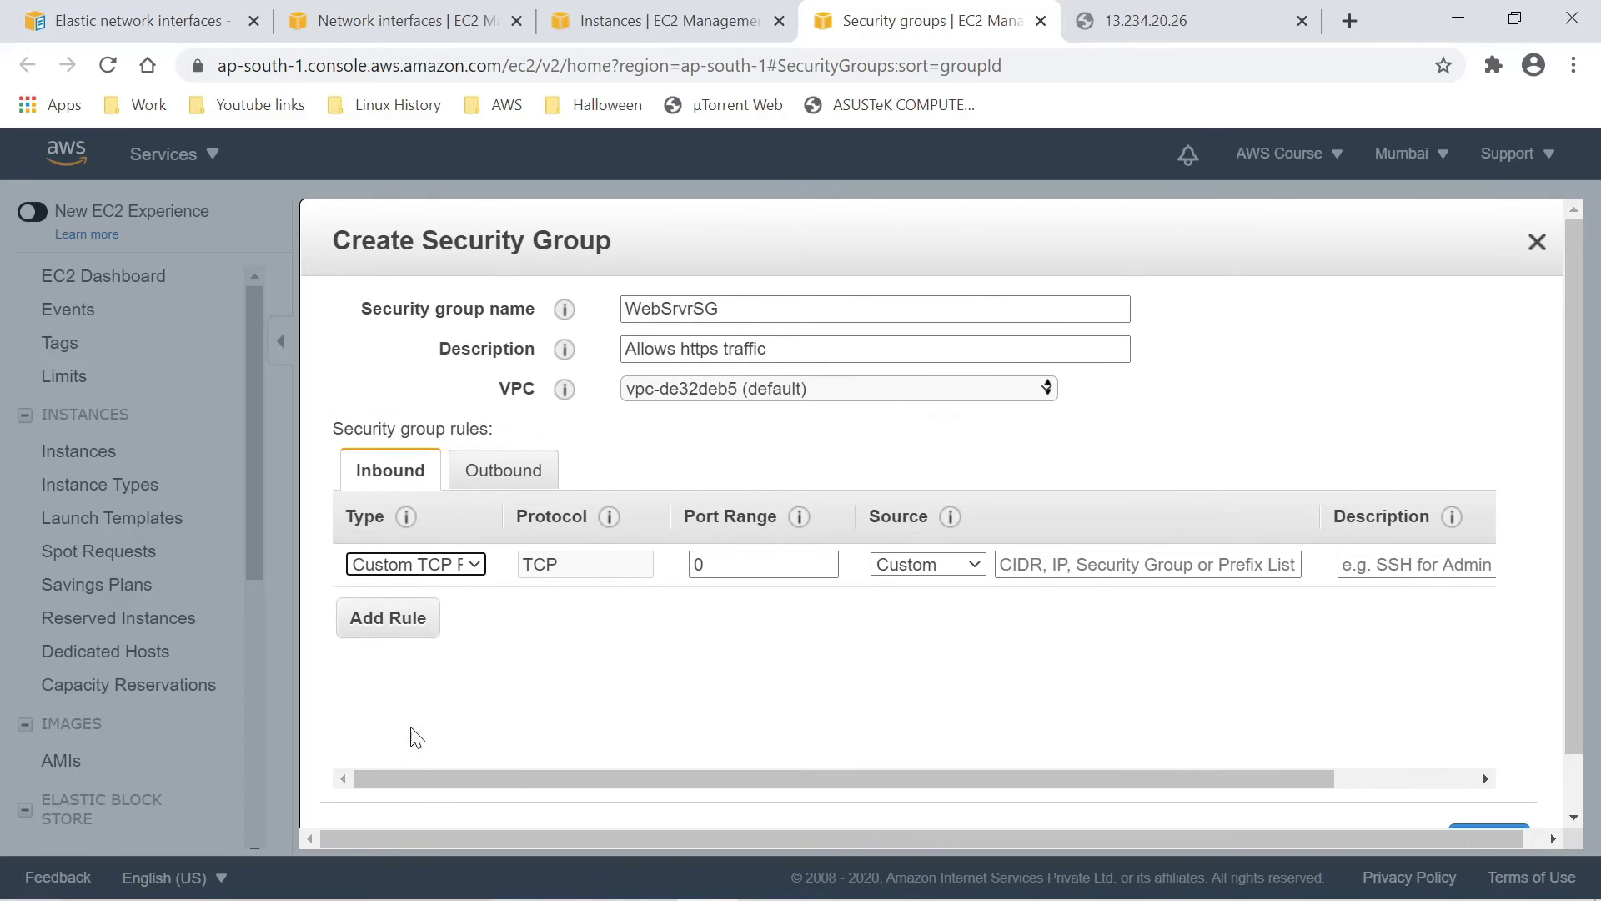
left_click(477, 571)
left_click_drag(561, 247, 562, 275)
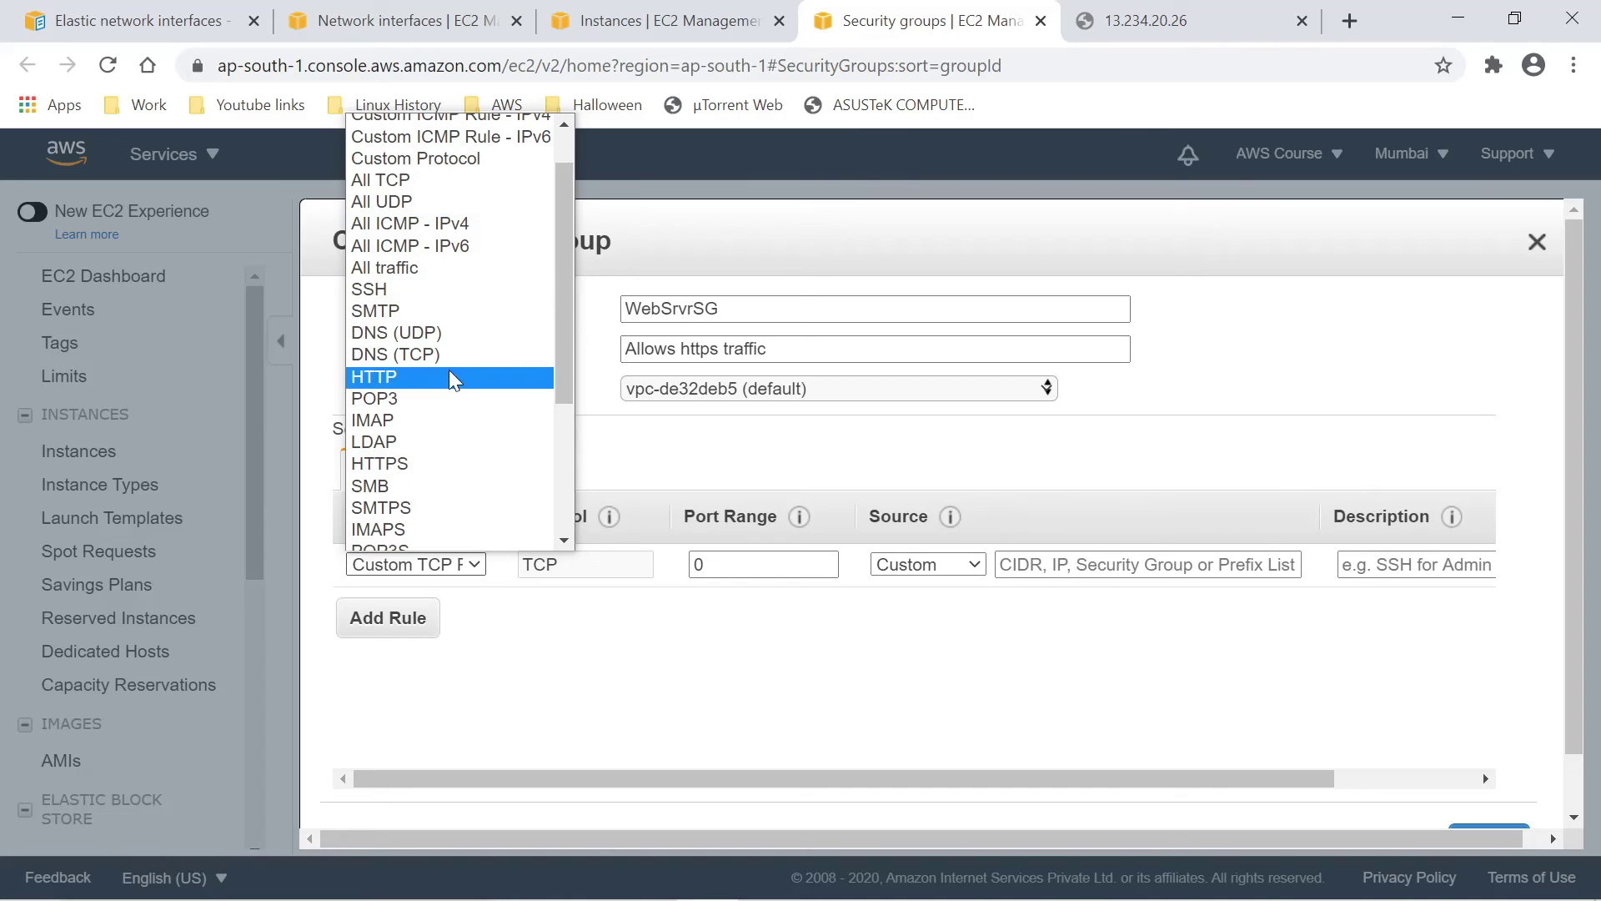
left_click(379, 379)
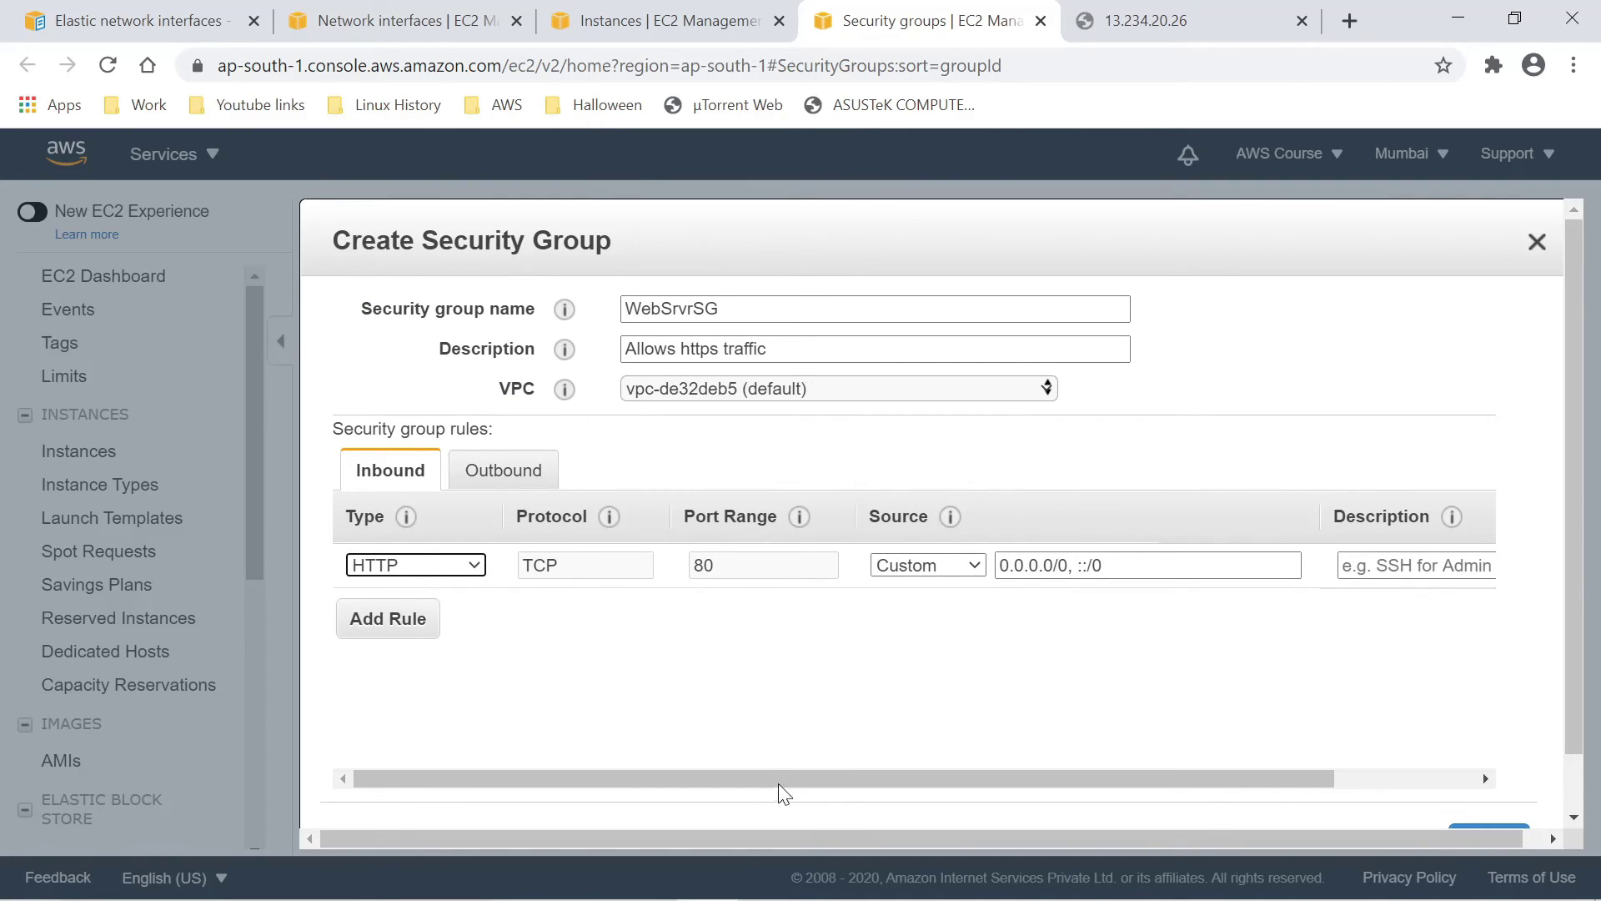
left_click(948, 567)
left_click(943, 607)
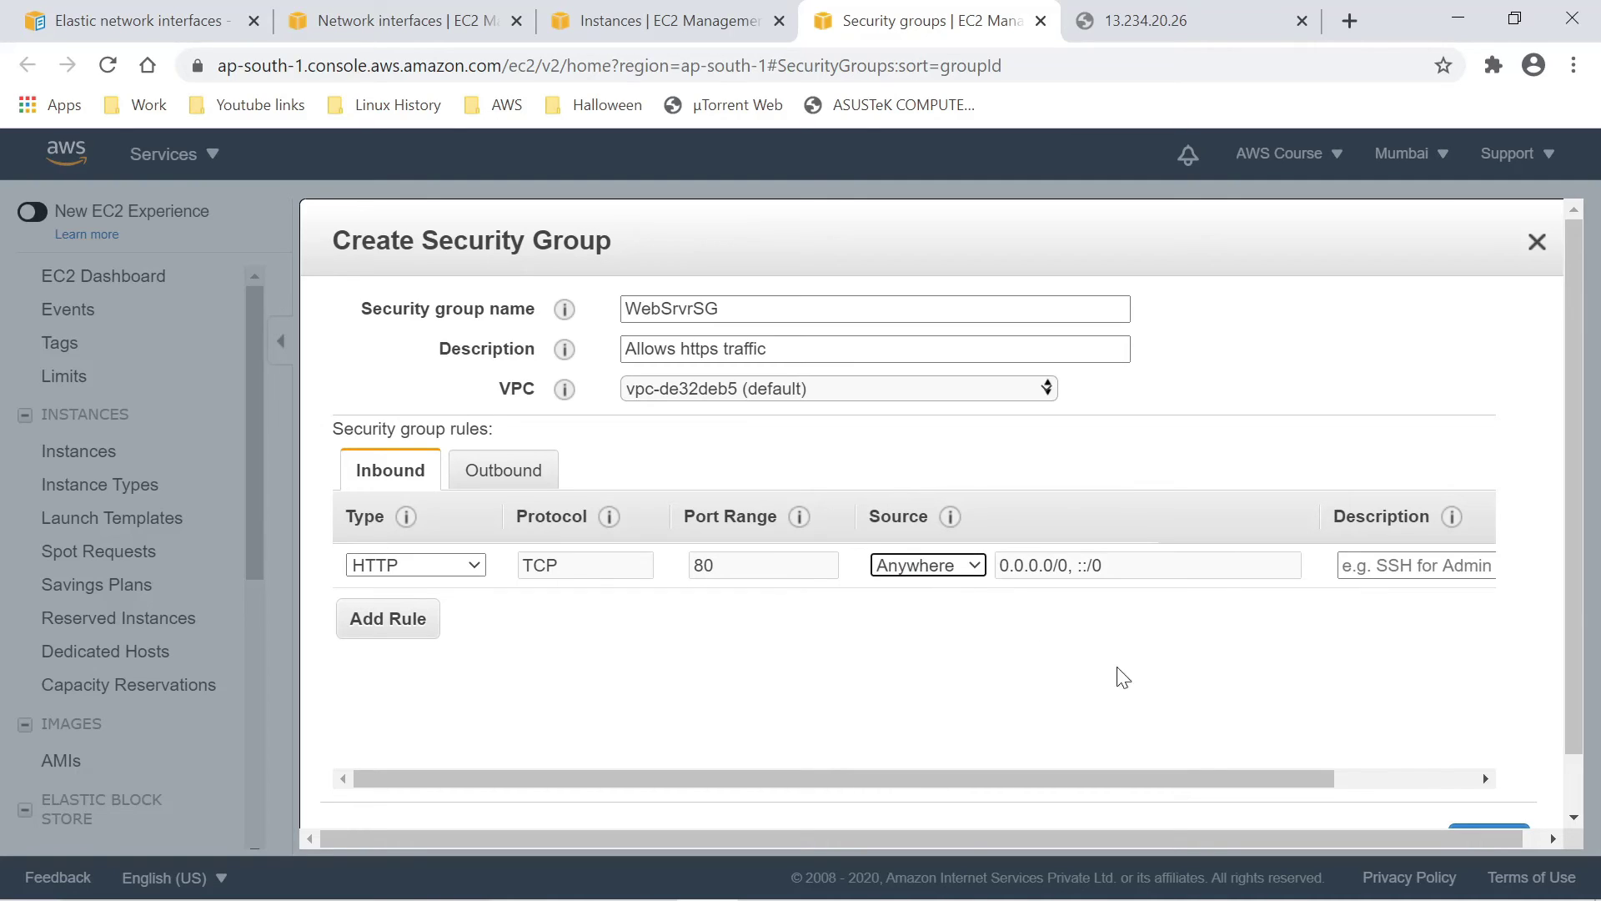
scroll(1581, 616, "down", 1)
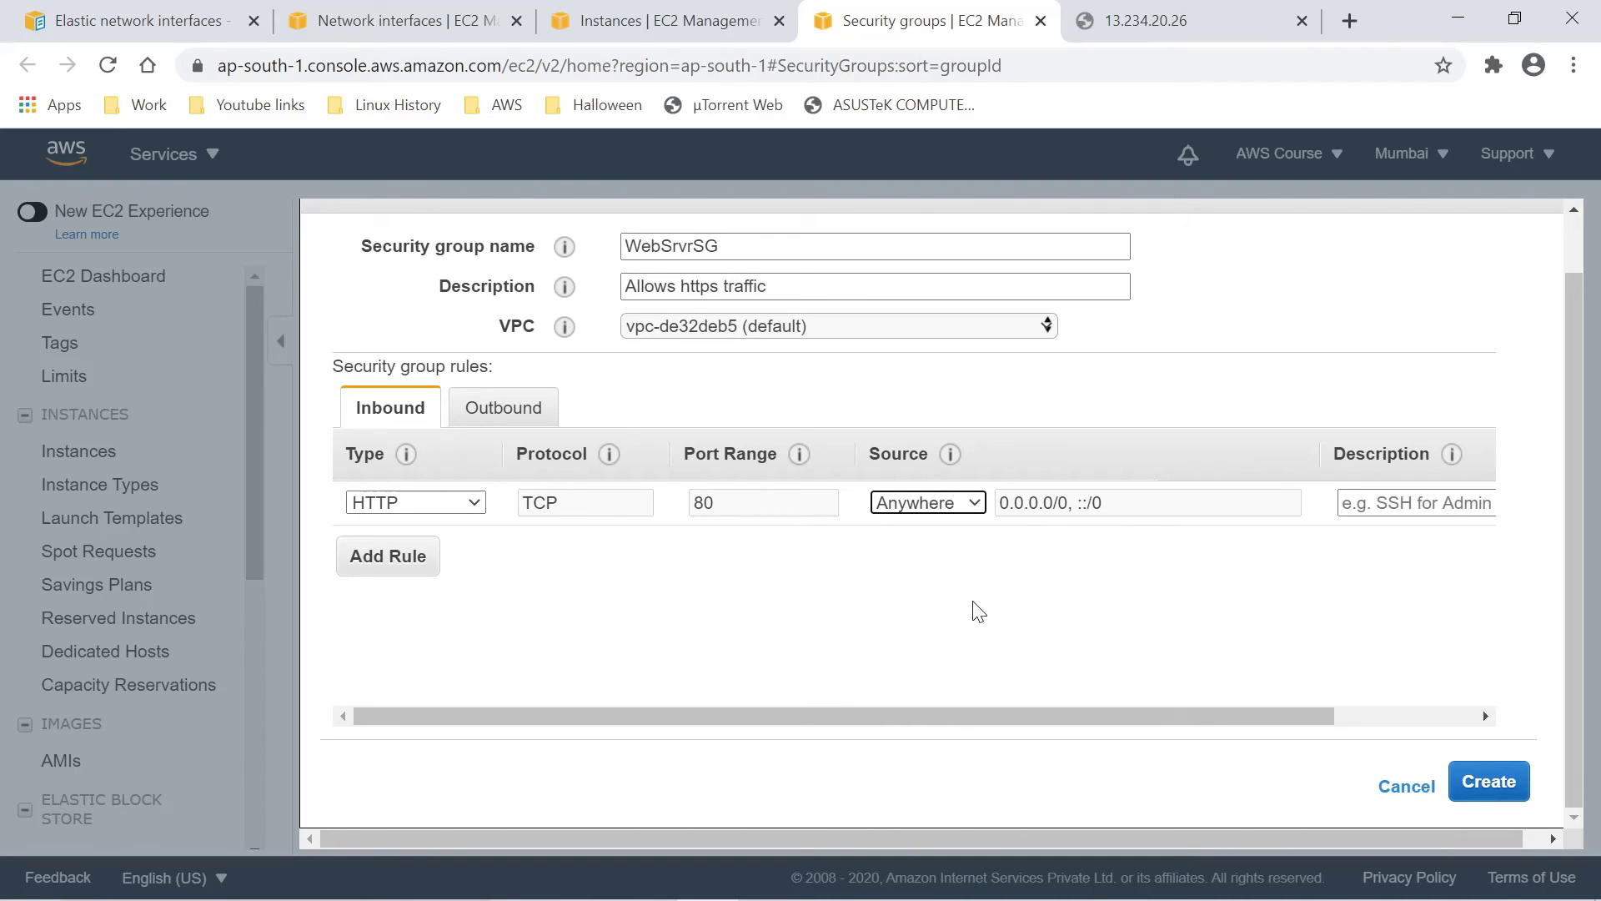
left_click(1501, 786)
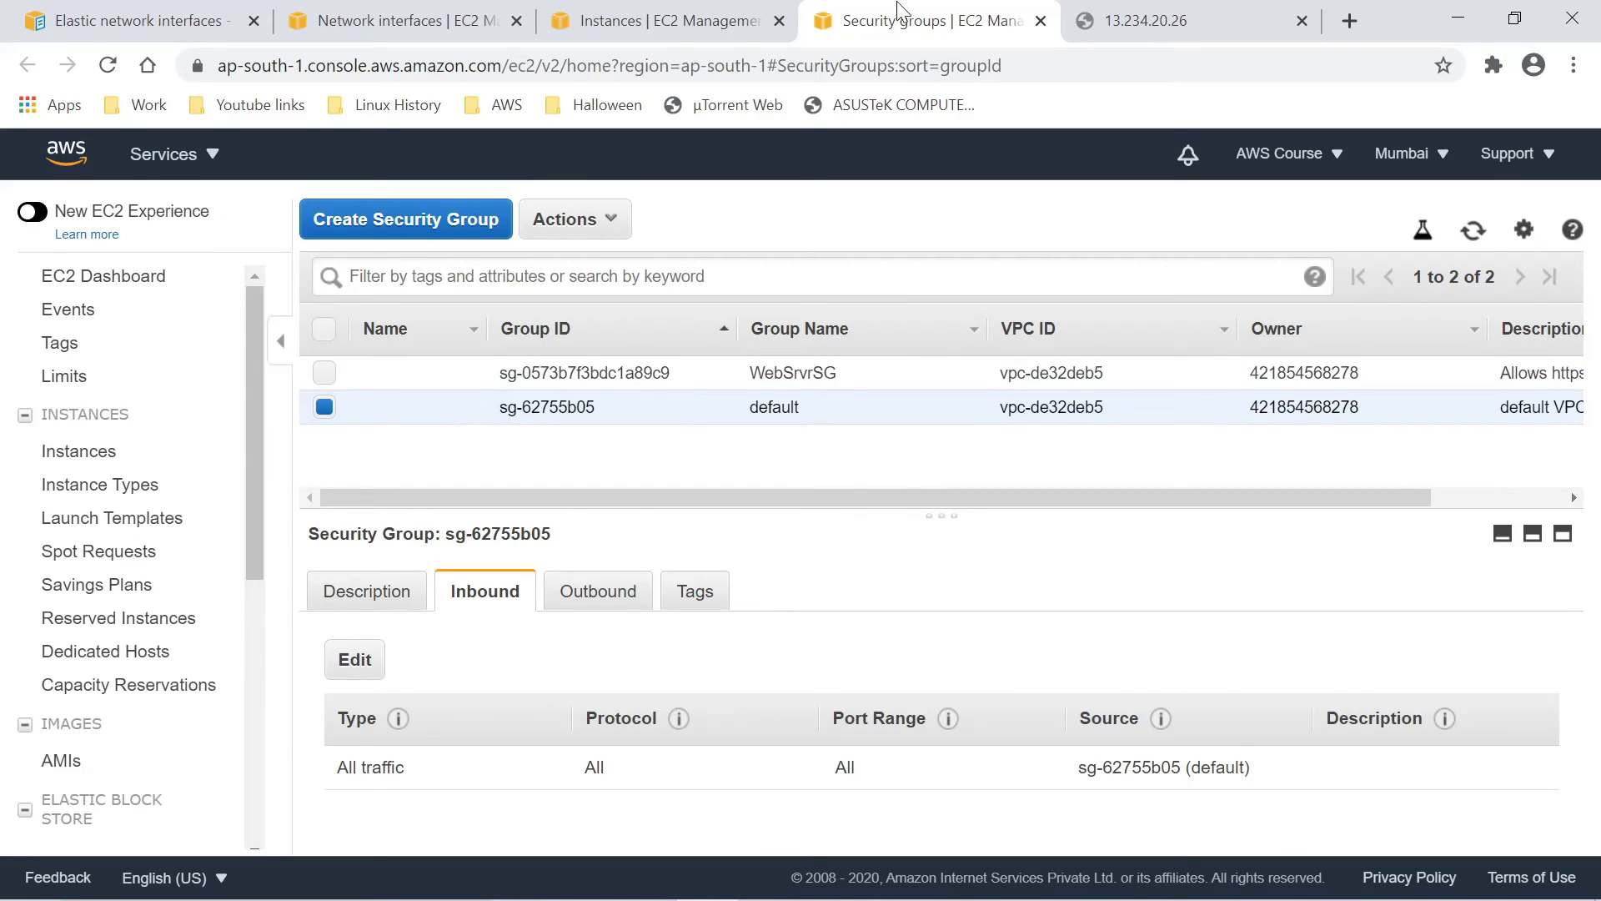
- Check Server-1's assigned security groups and assign WebSrvrSG to the instance in addition to default
left_click(663, 20)
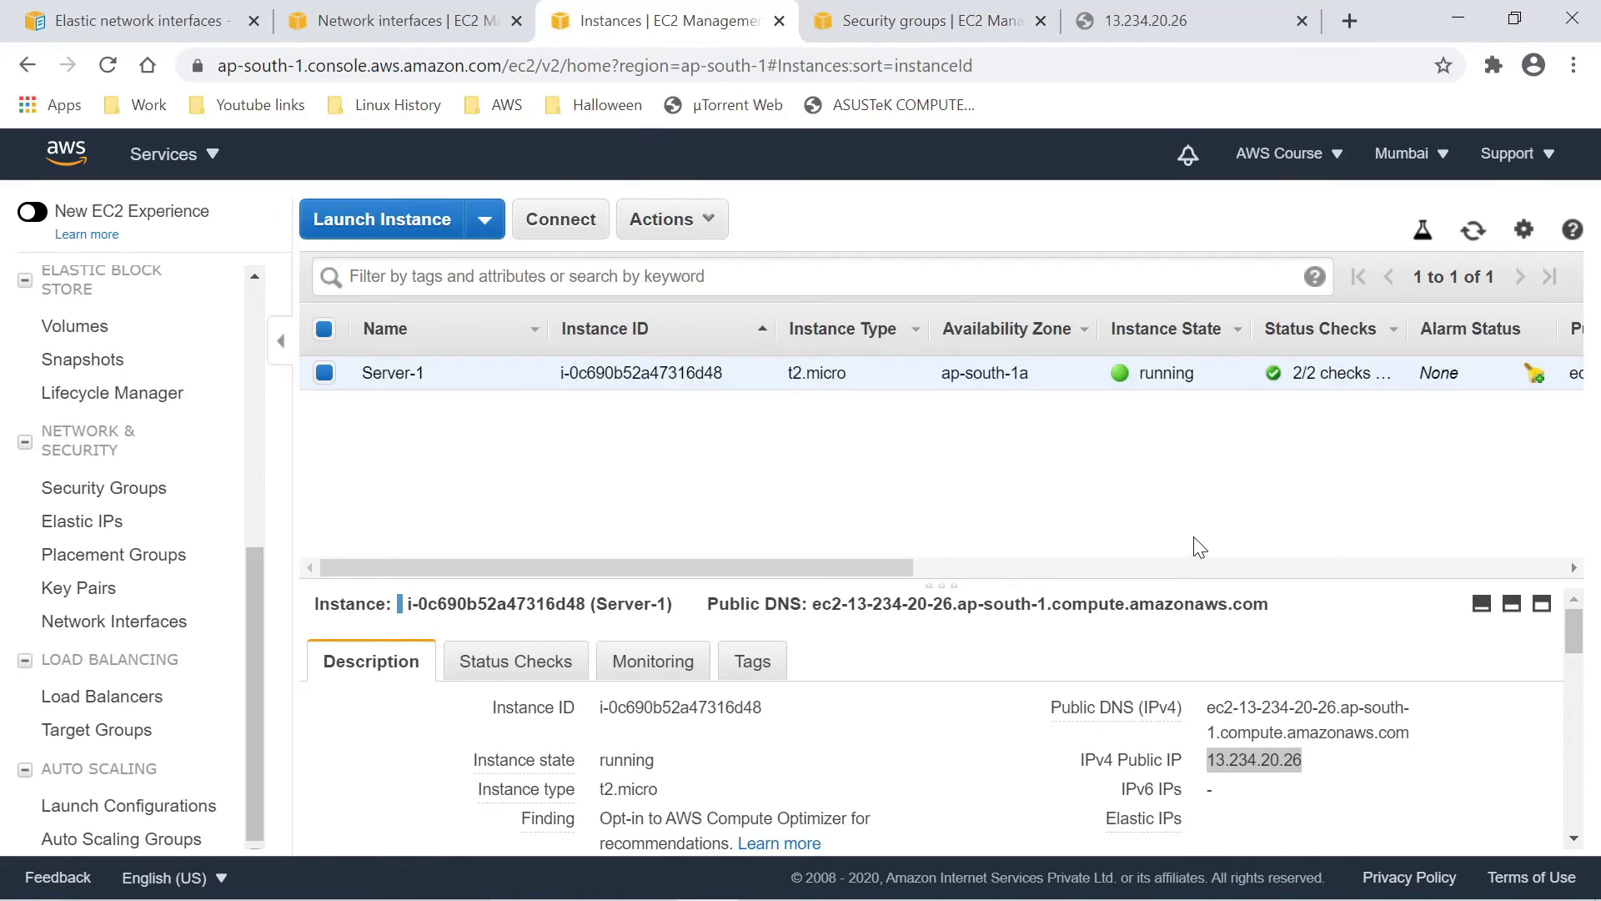
scroll(1214, 676, "down", 5)
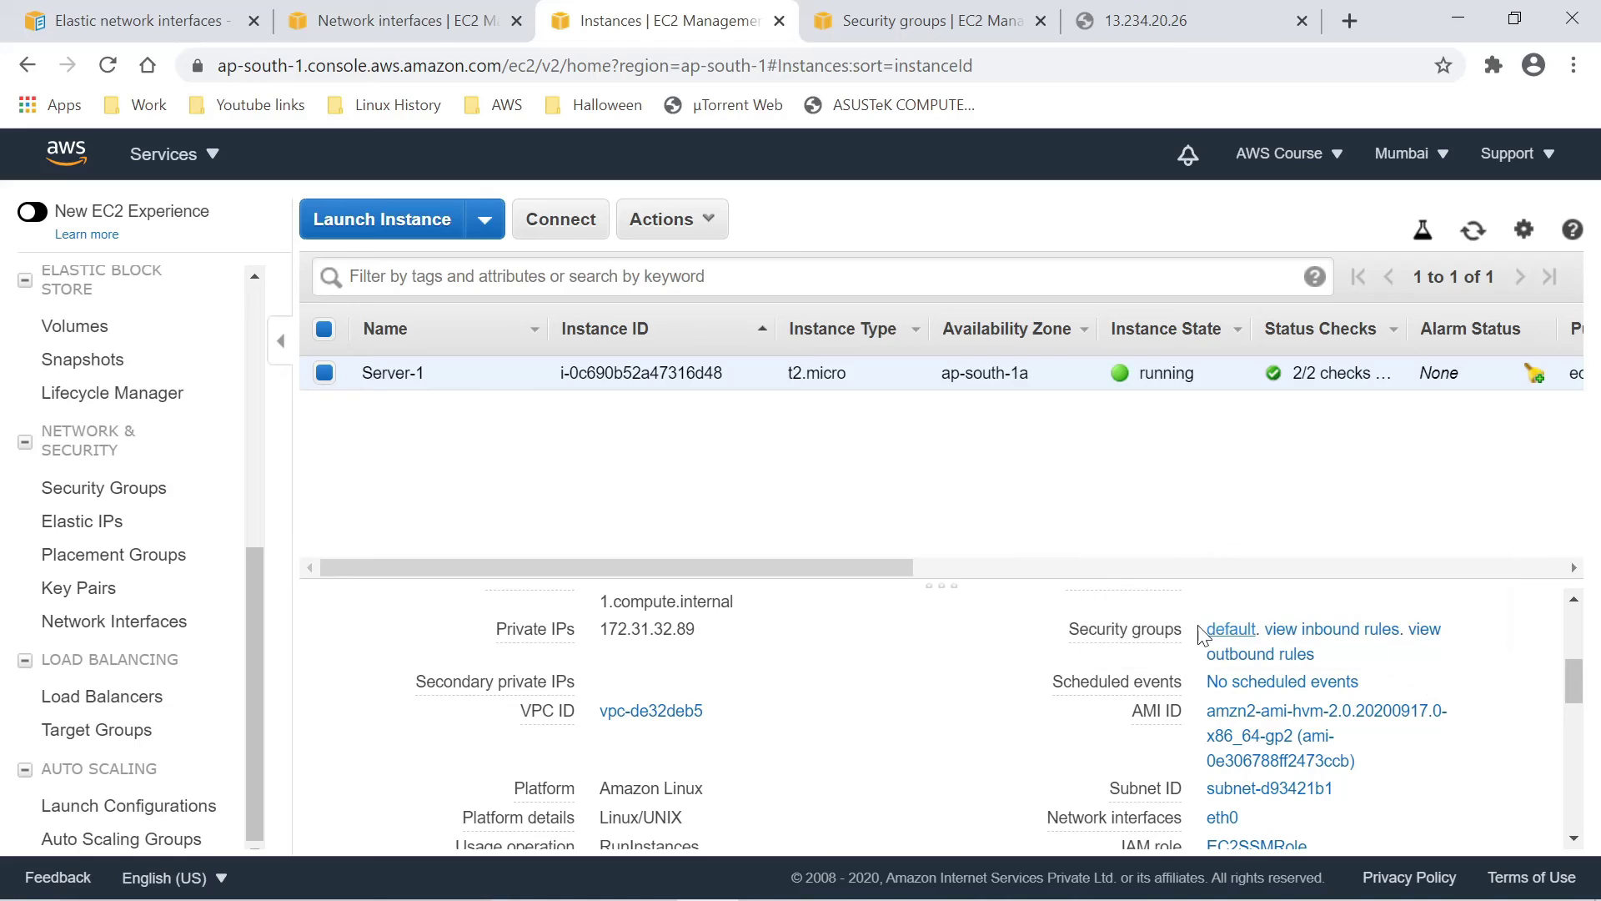
mouse_move(1140, 648)
left_click(672, 221)
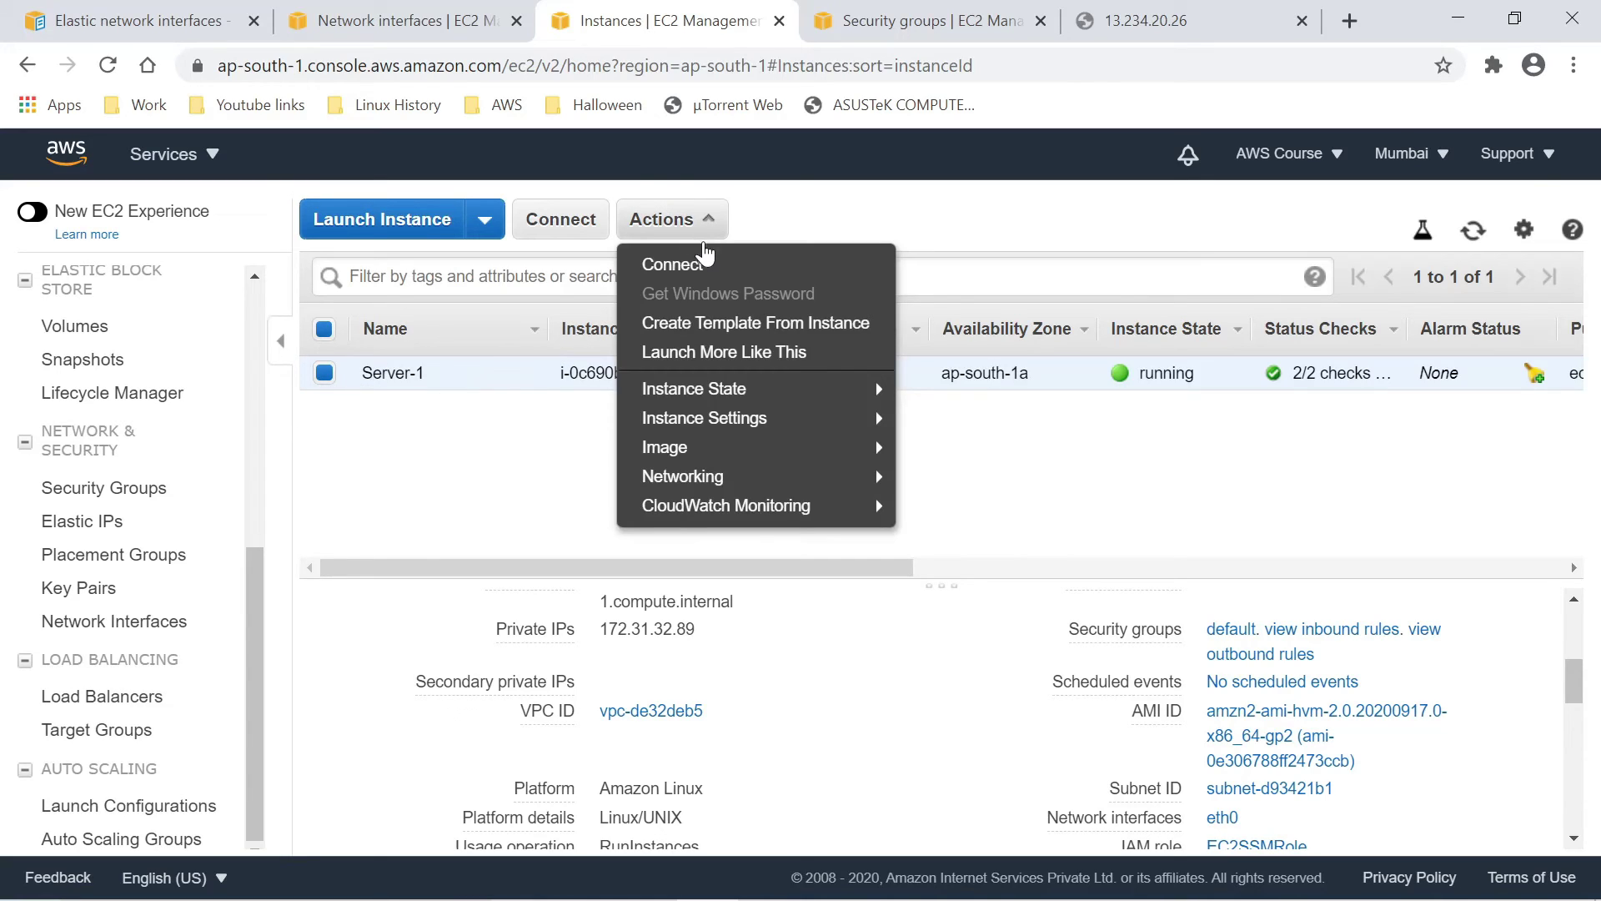
mouse_move(781, 393)
mouse_move(782, 426)
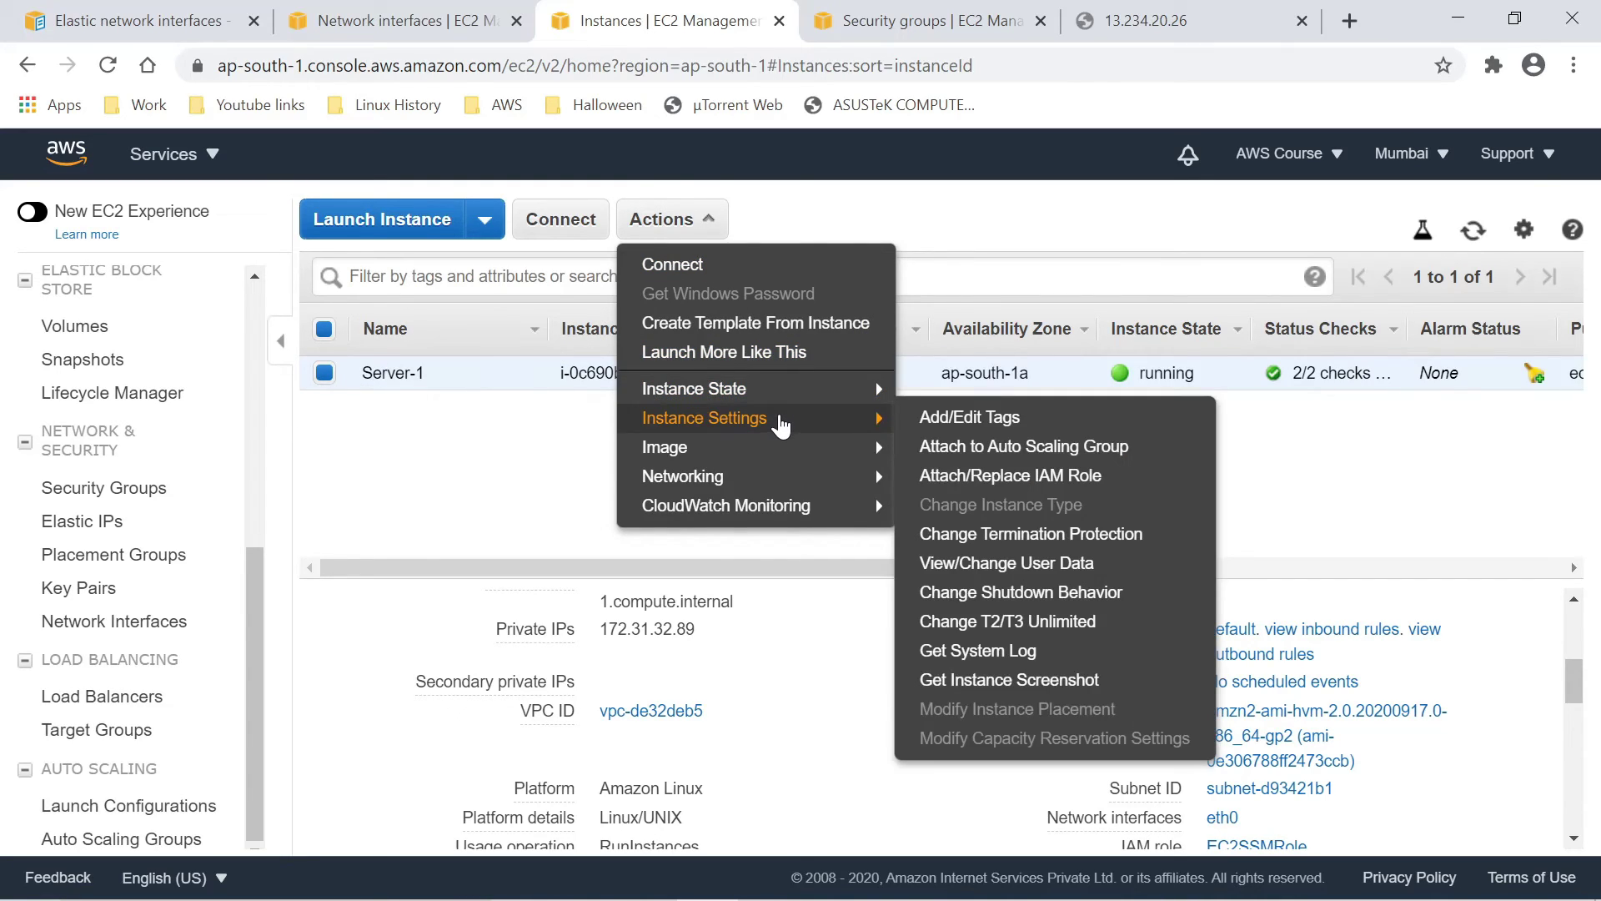
mouse_move(800, 509)
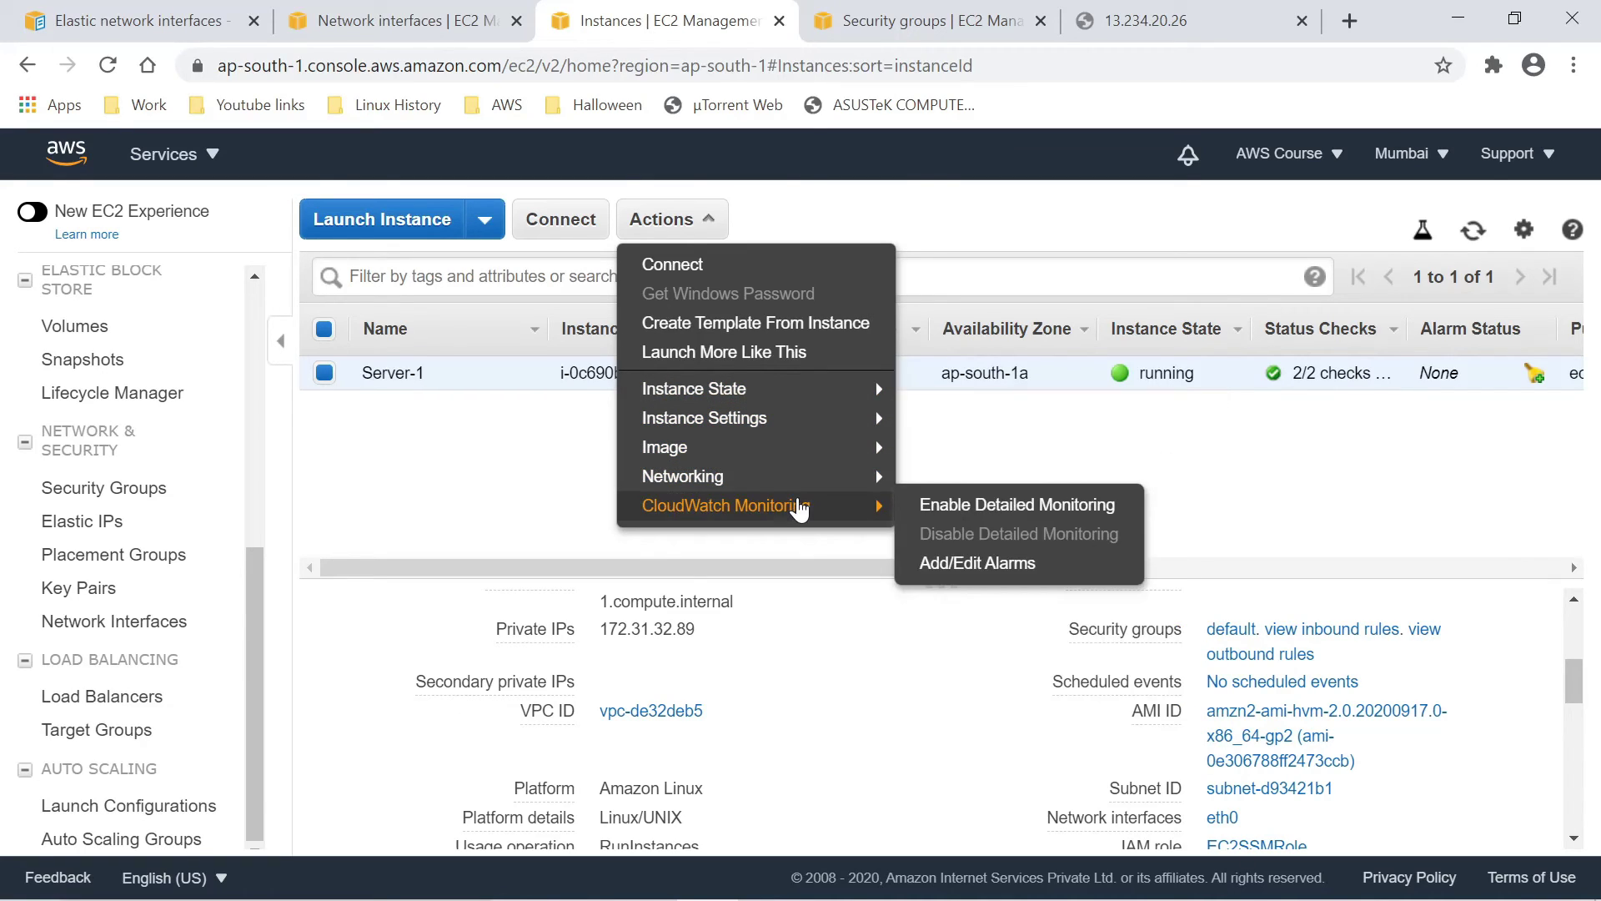
mouse_move(797, 480)
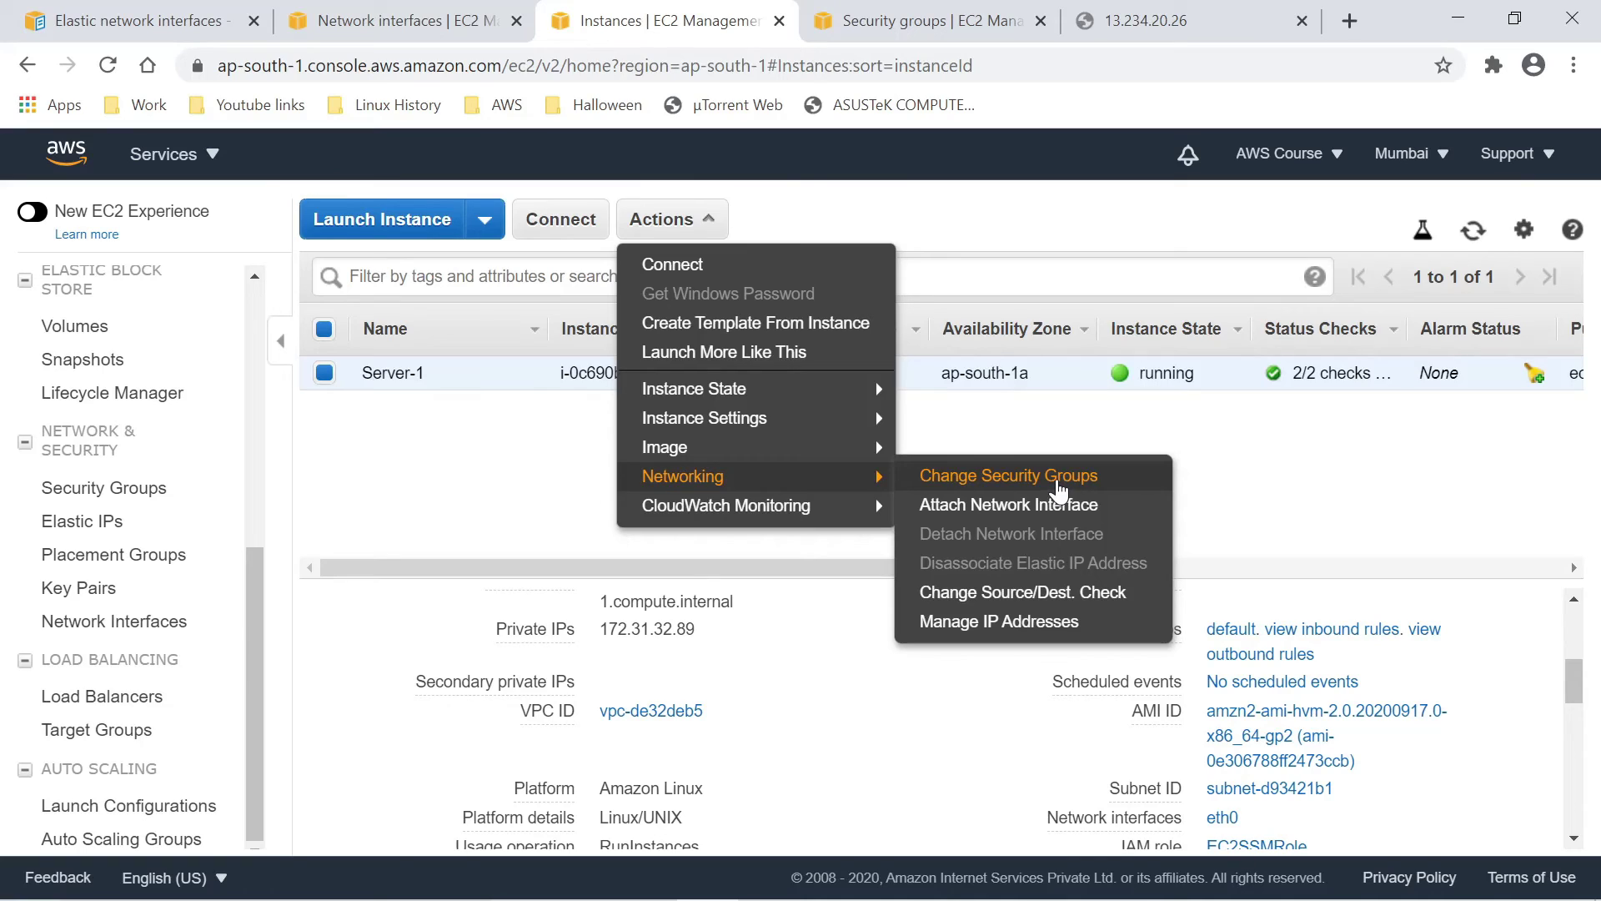
left_click(1060, 484)
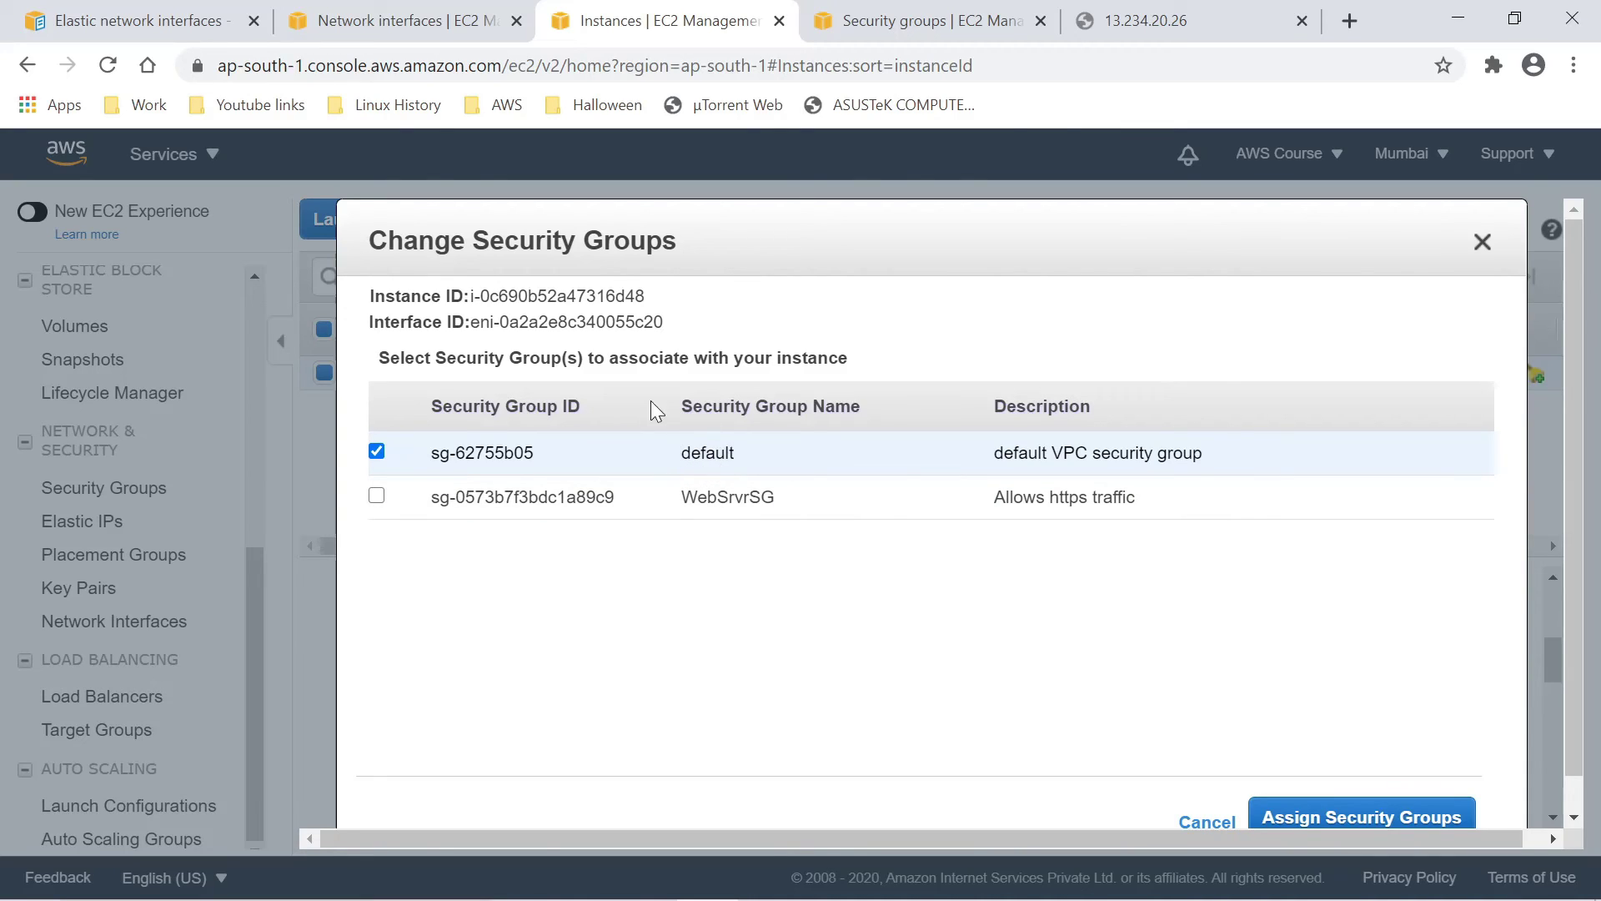
left_click(380, 497)
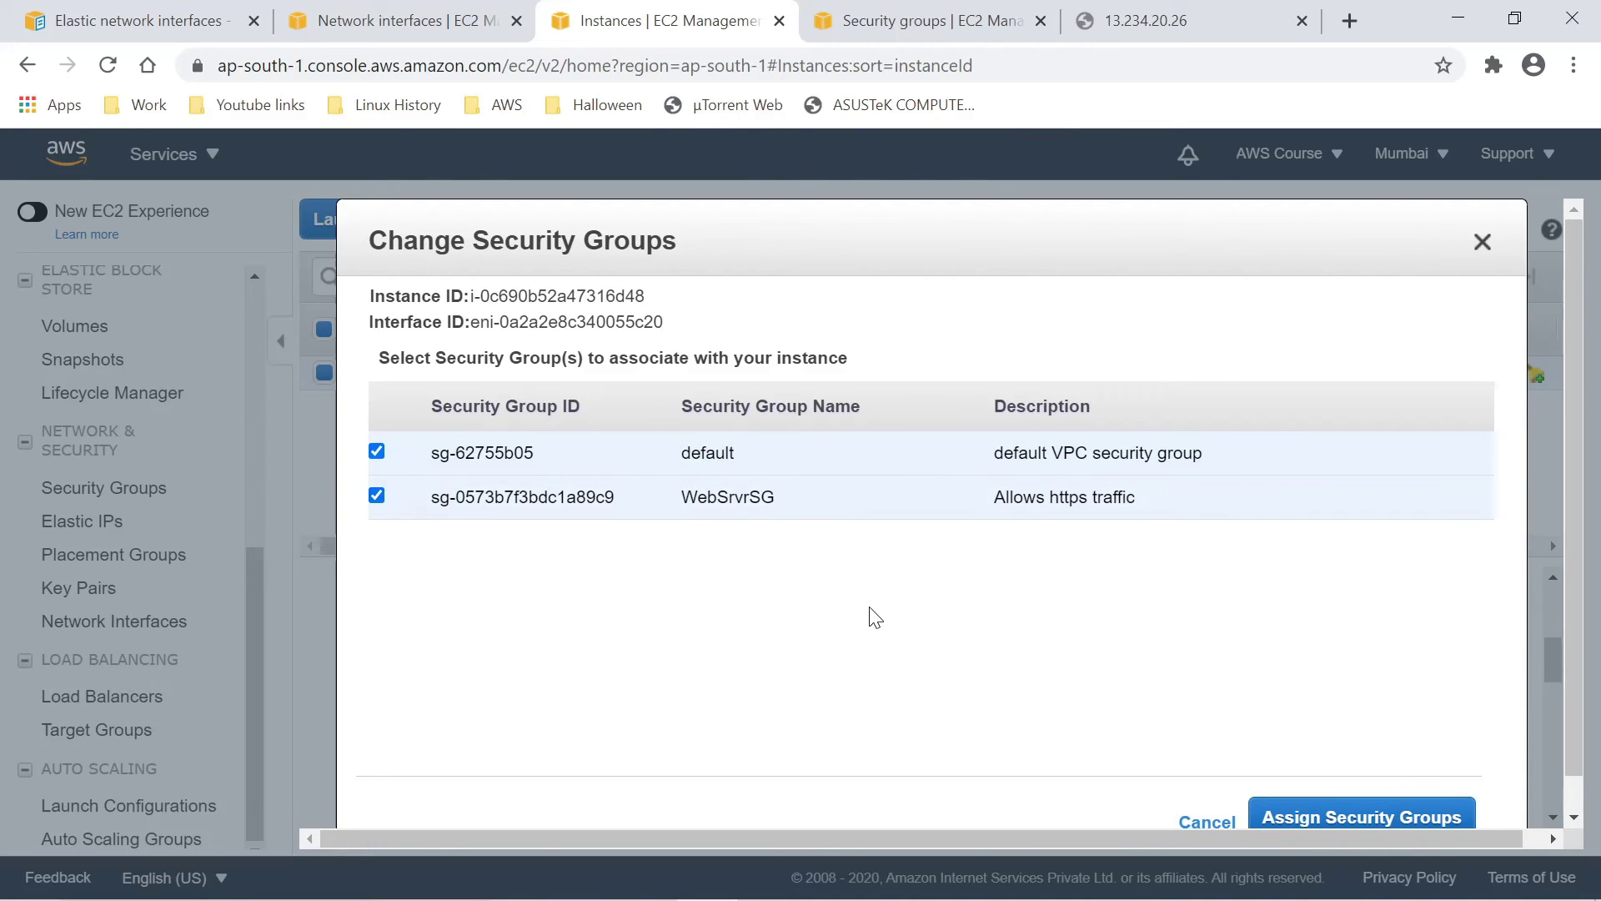
left_click(1325, 818)
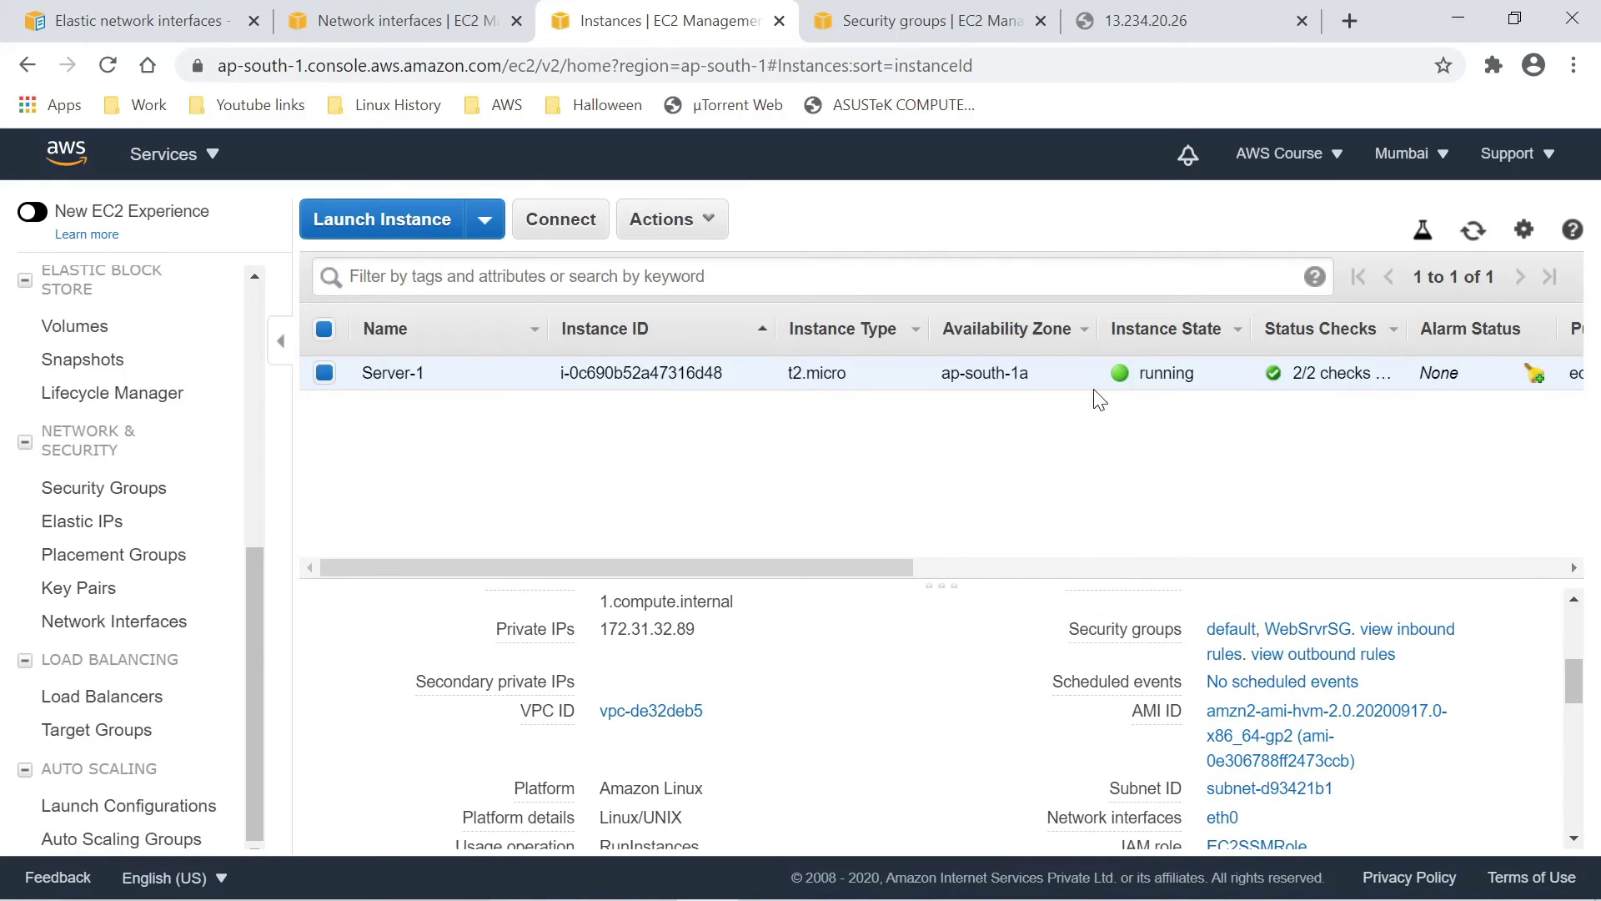
- Refresh the instance list, copy Server-1's public IPv4 address and reload the web page at 13.234.20.26 to test HTTP access
left_click(1472, 231)
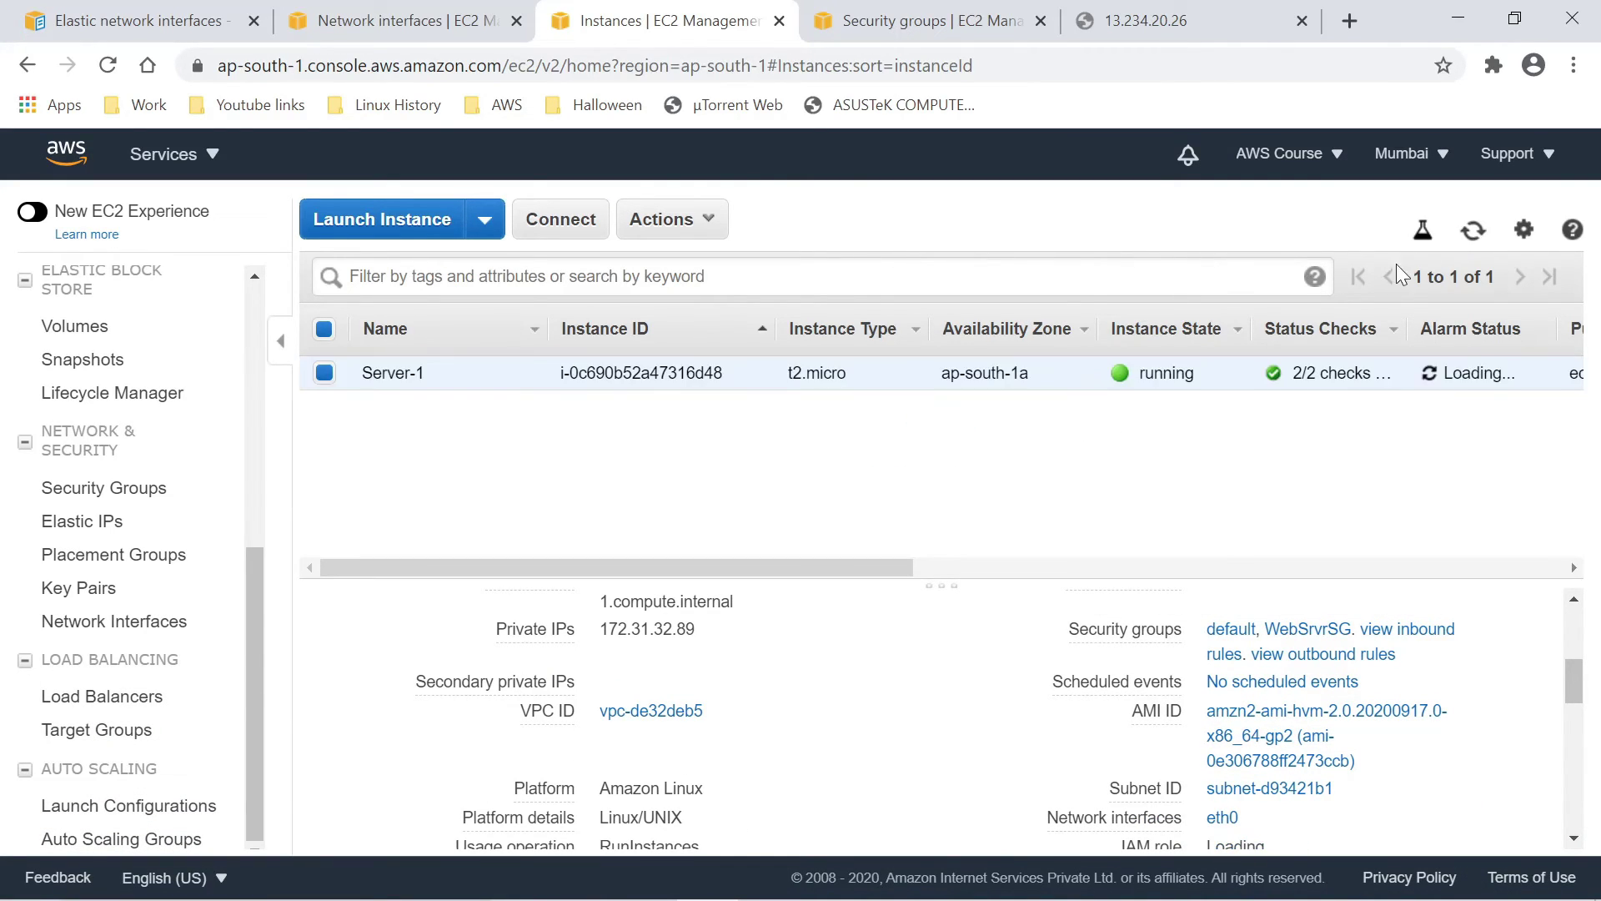
scroll(1378, 703, "down", 2)
scroll(1378, 703, "up", 5)
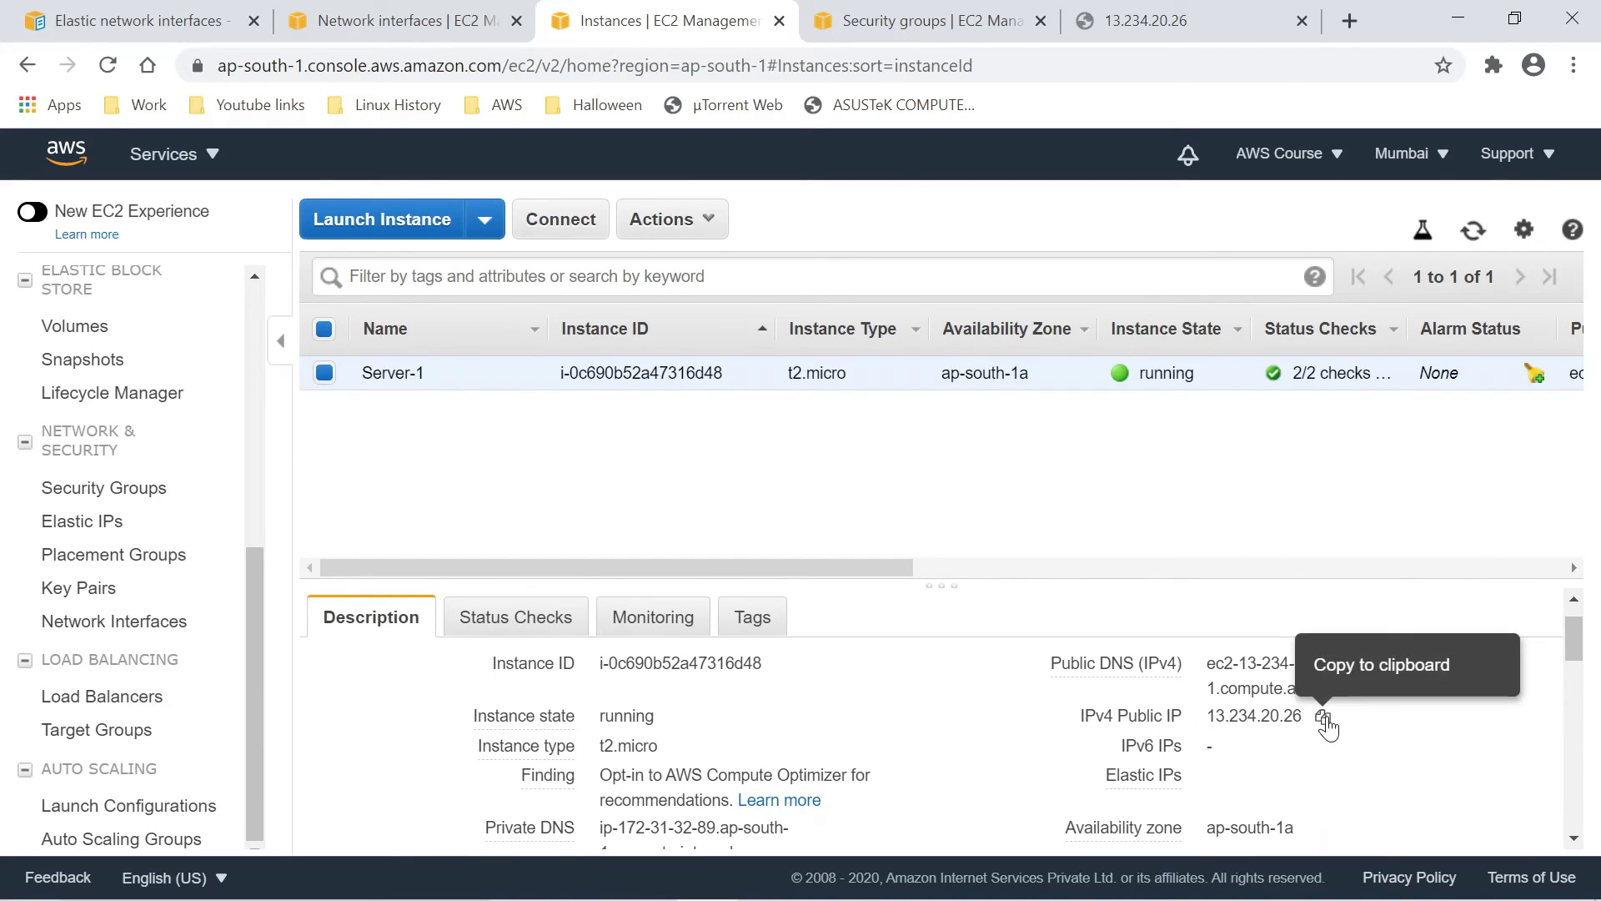
left_click(1325, 719)
left_click(1325, 719)
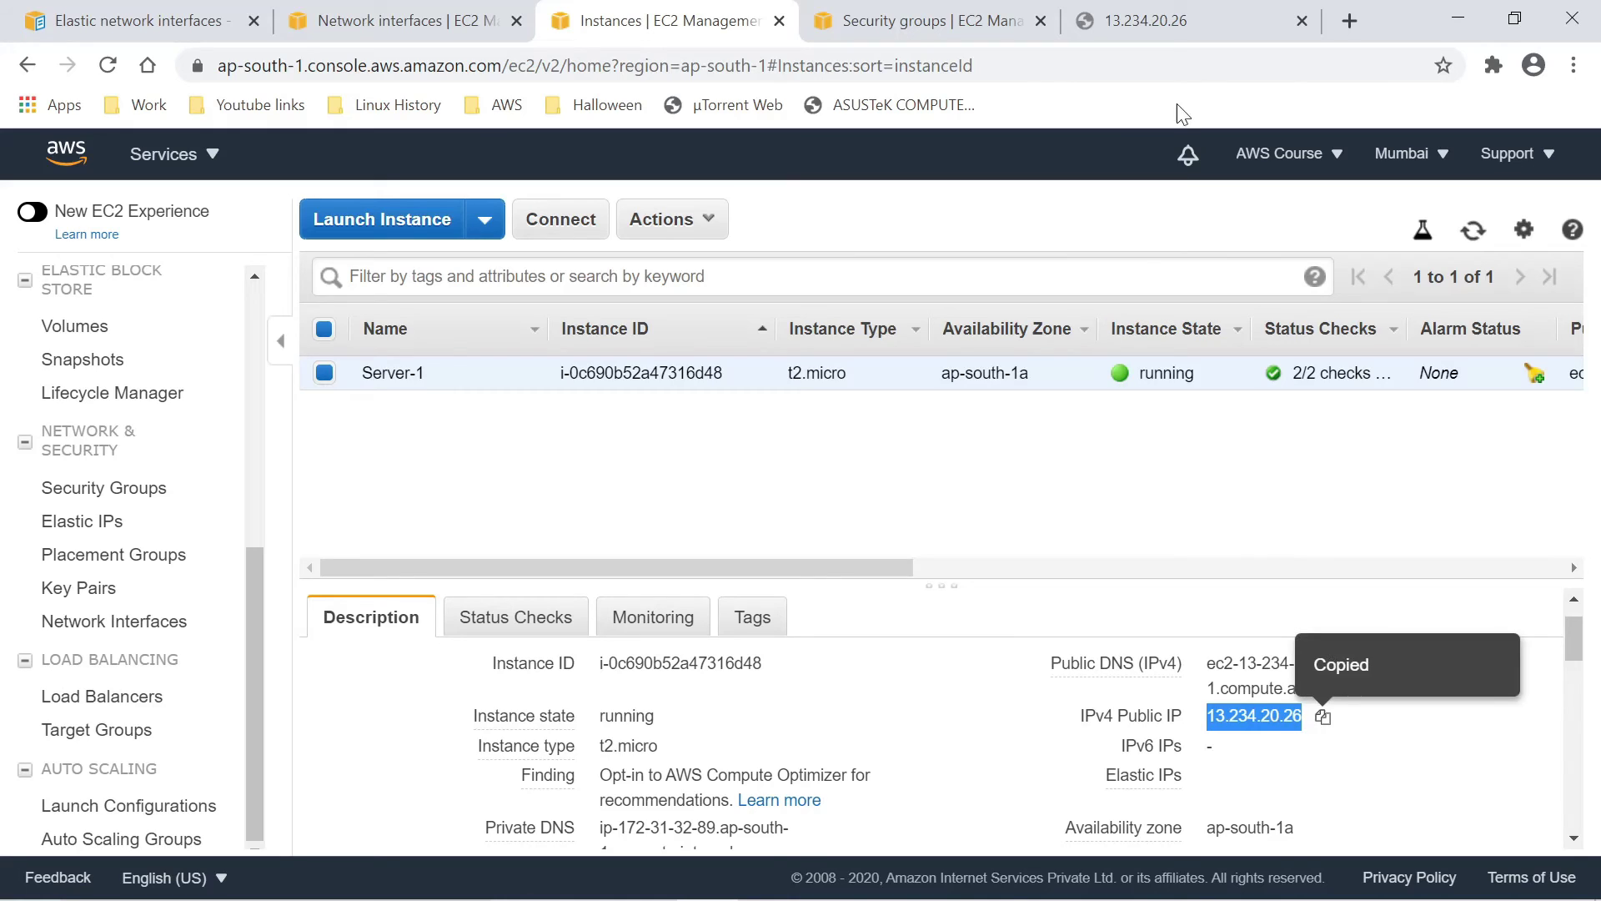
left_click(1174, 27)
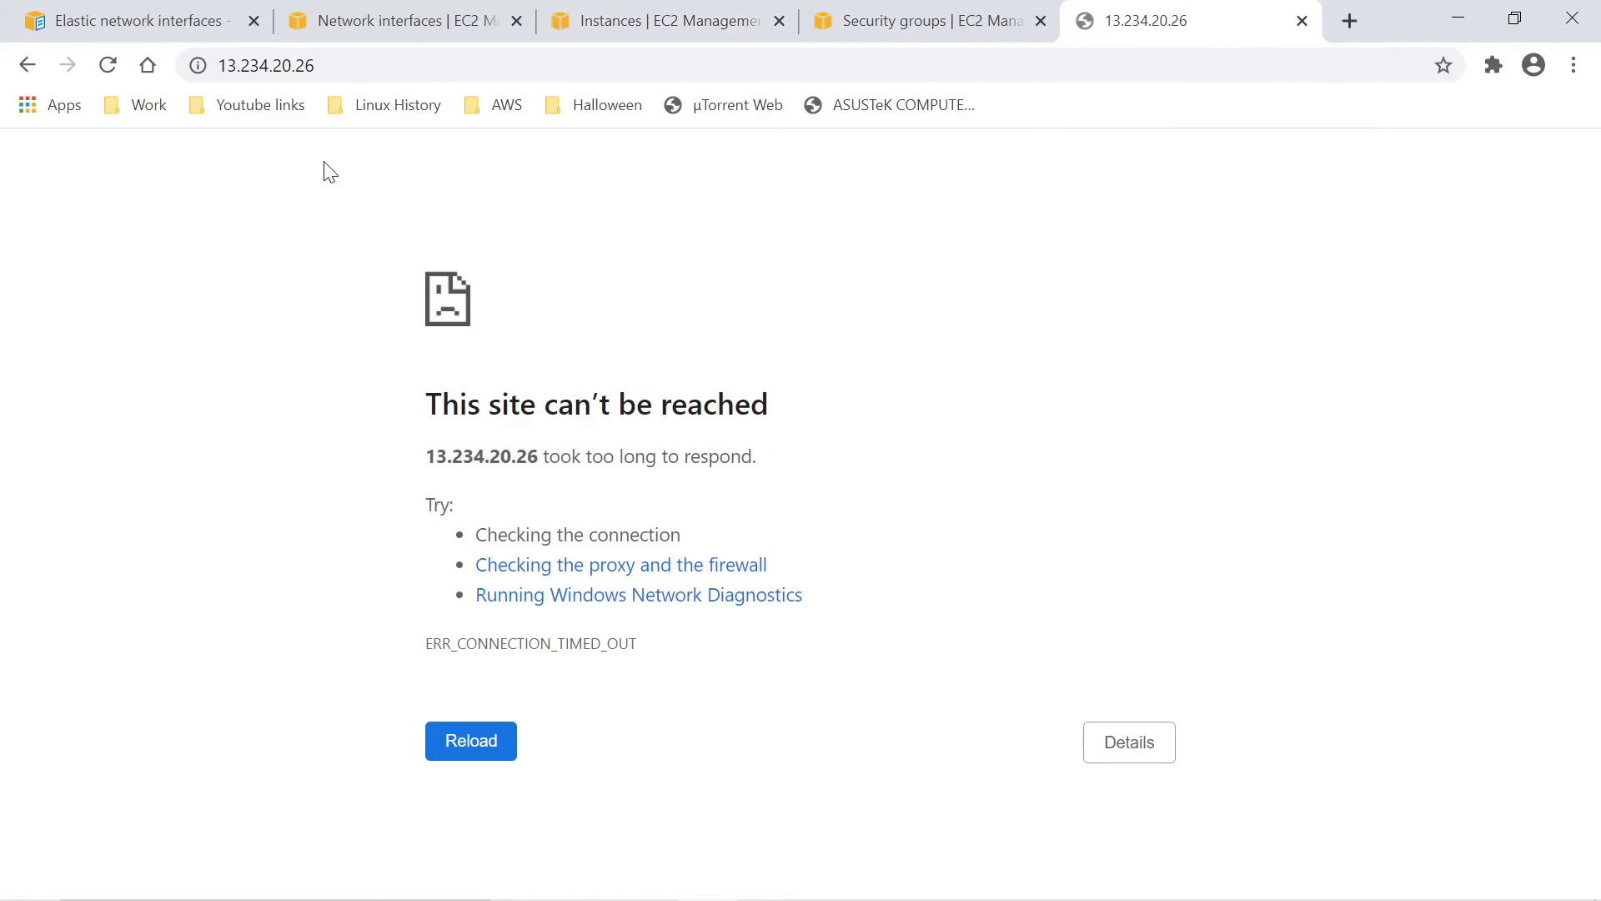
key("F5")
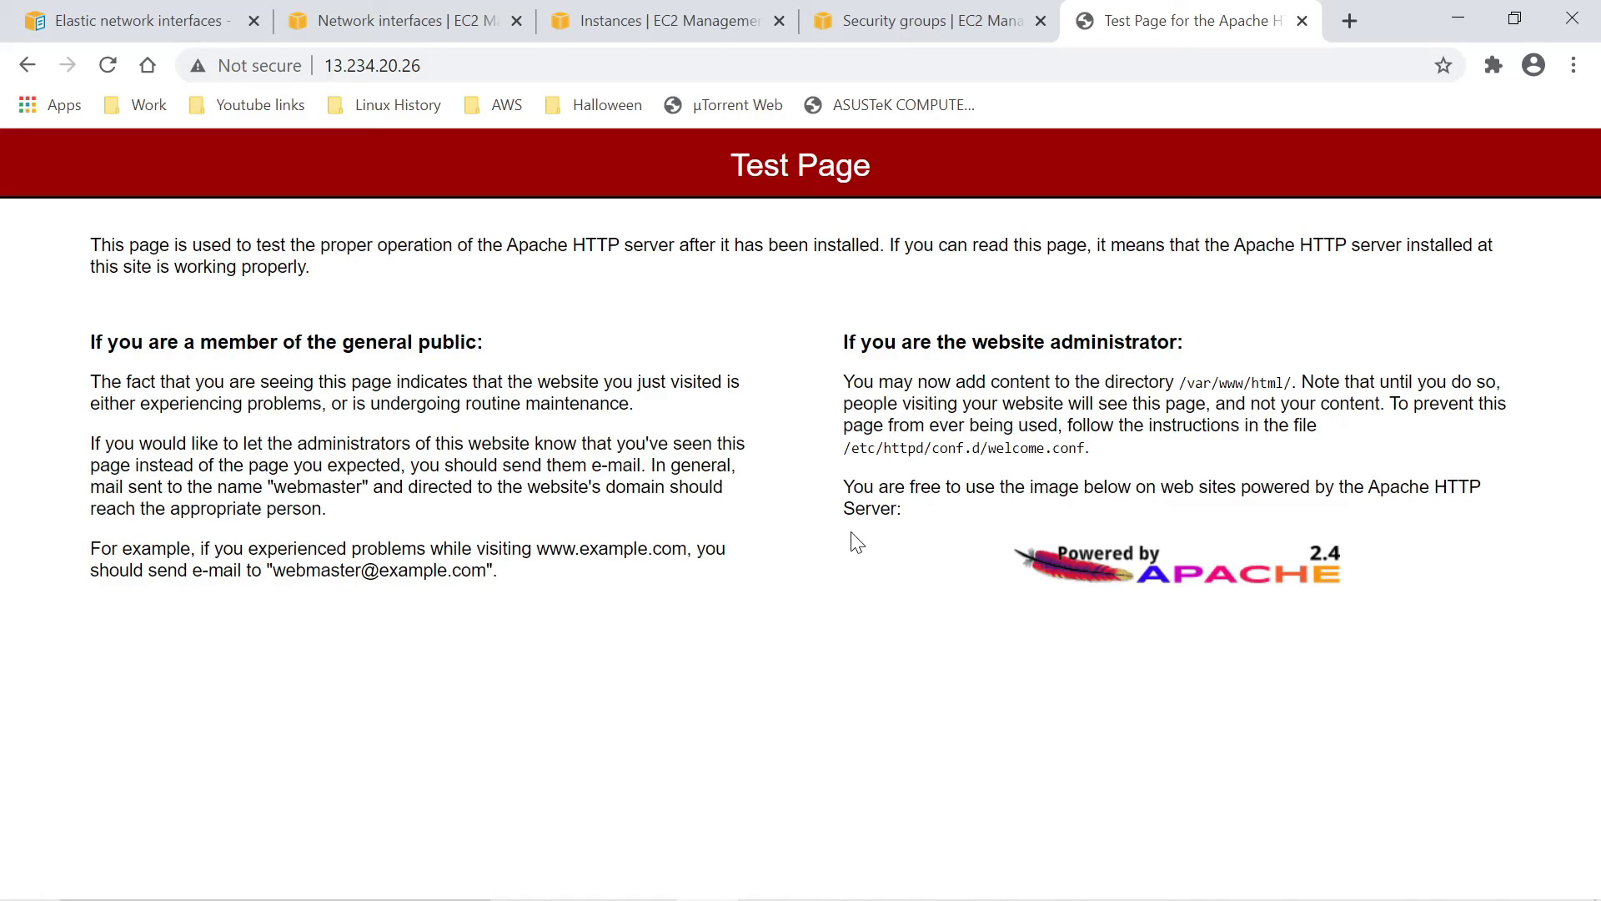
- Review the inbound rules of WebSrvrSG in the security groups list and the actions available for it
left_click(952, 10)
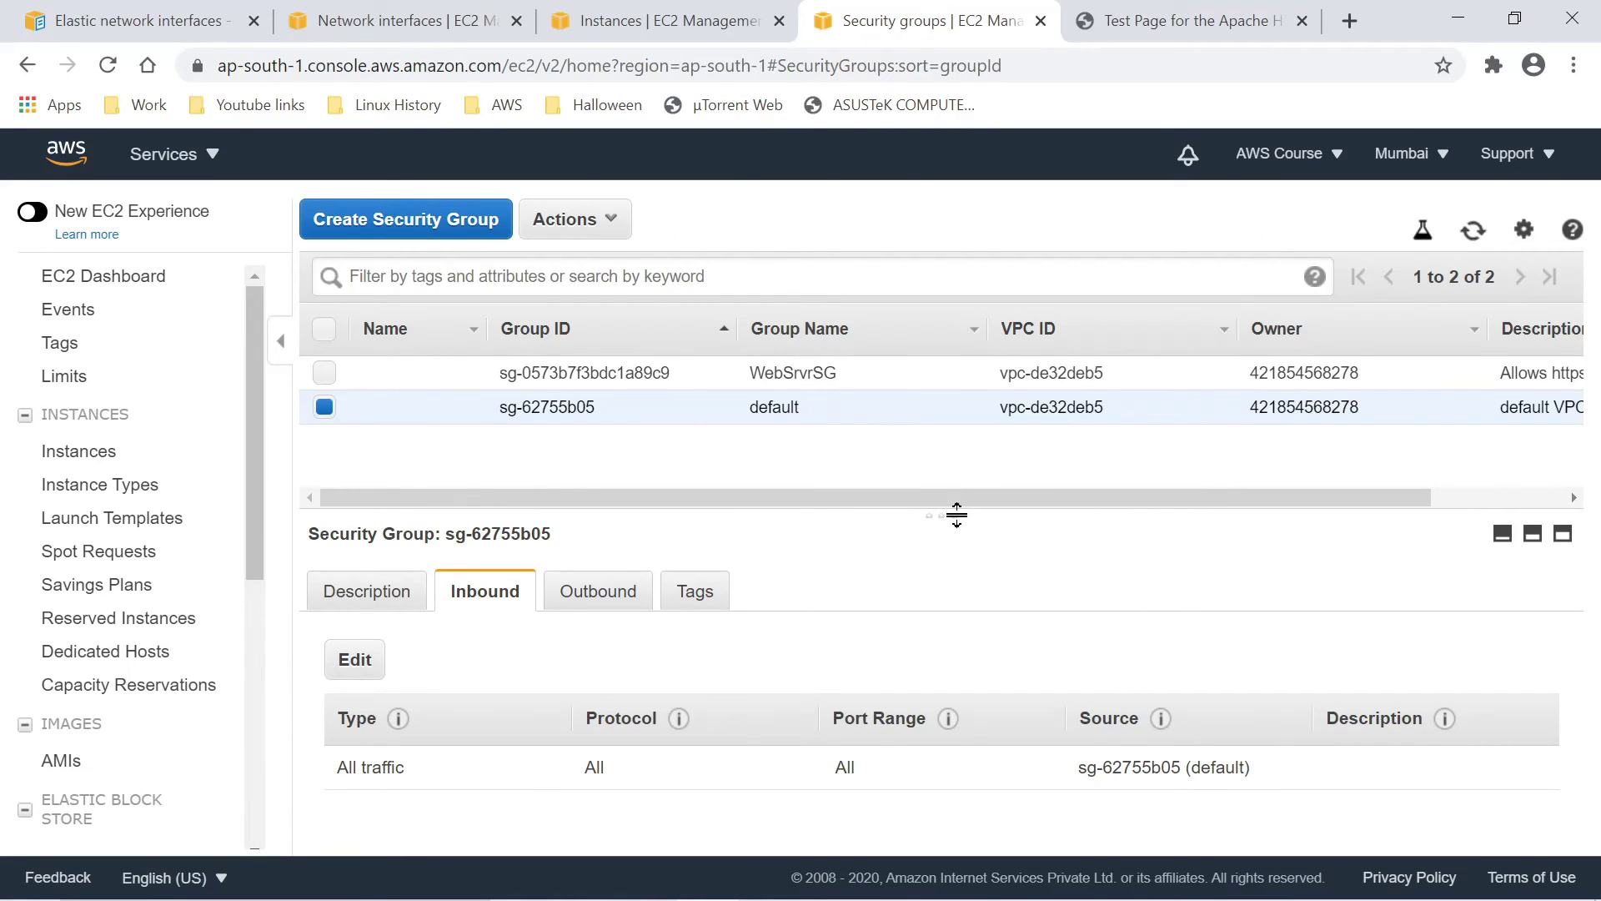
left_click_drag(951, 514, 925, 490)
left_click_drag(252, 509, 243, 609)
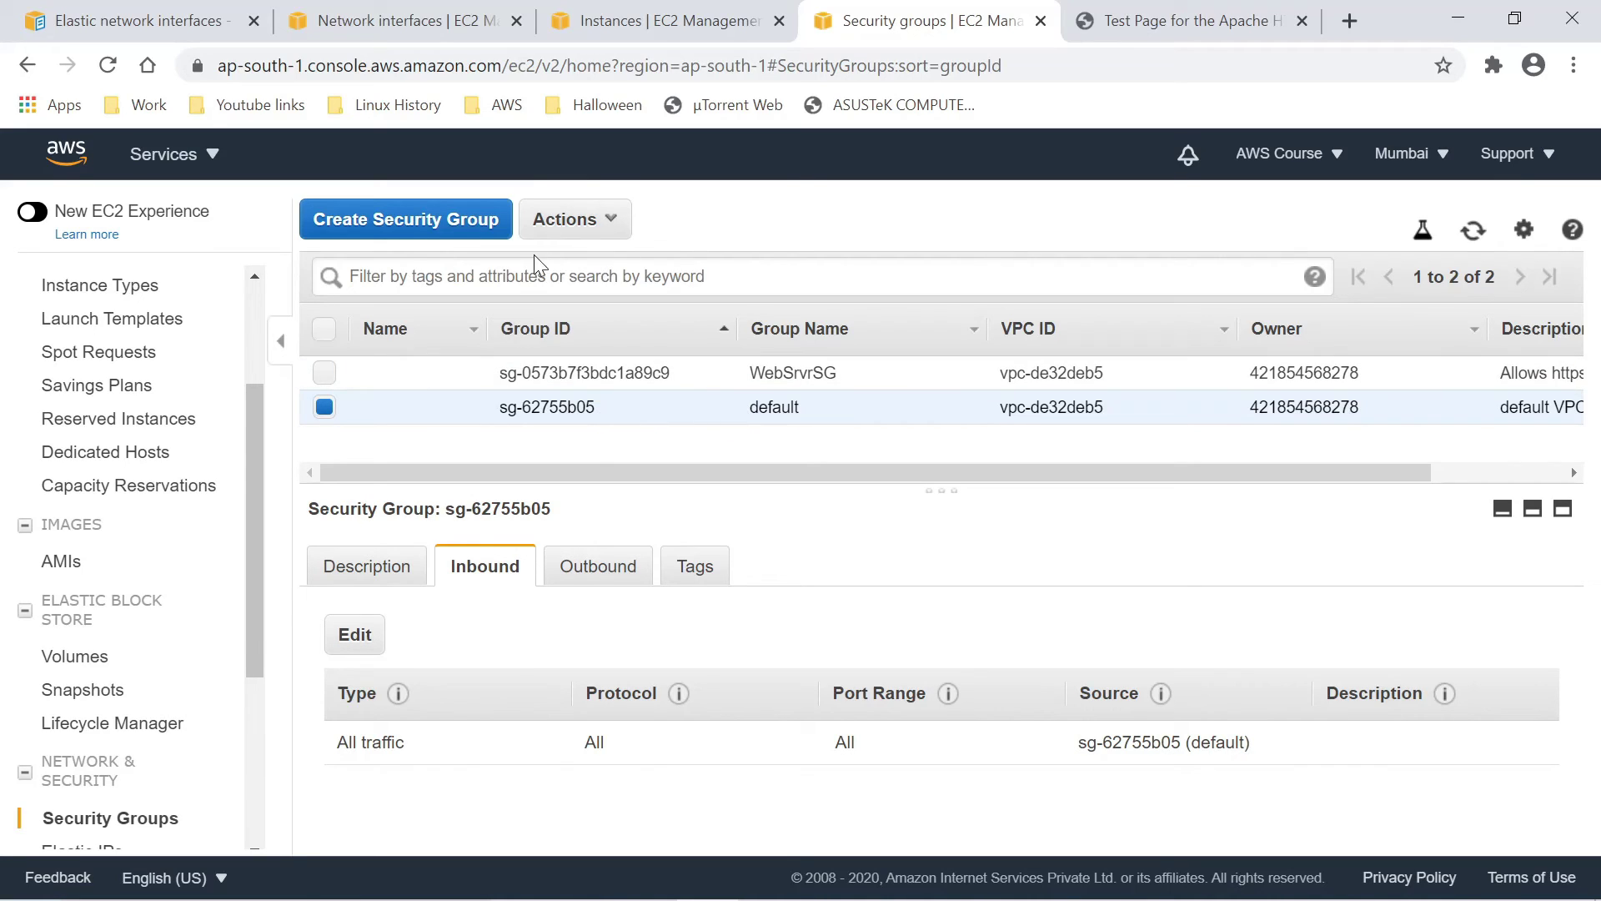
left_click_drag(732, 472, 403, 440)
left_click(325, 409)
left_click(324, 374)
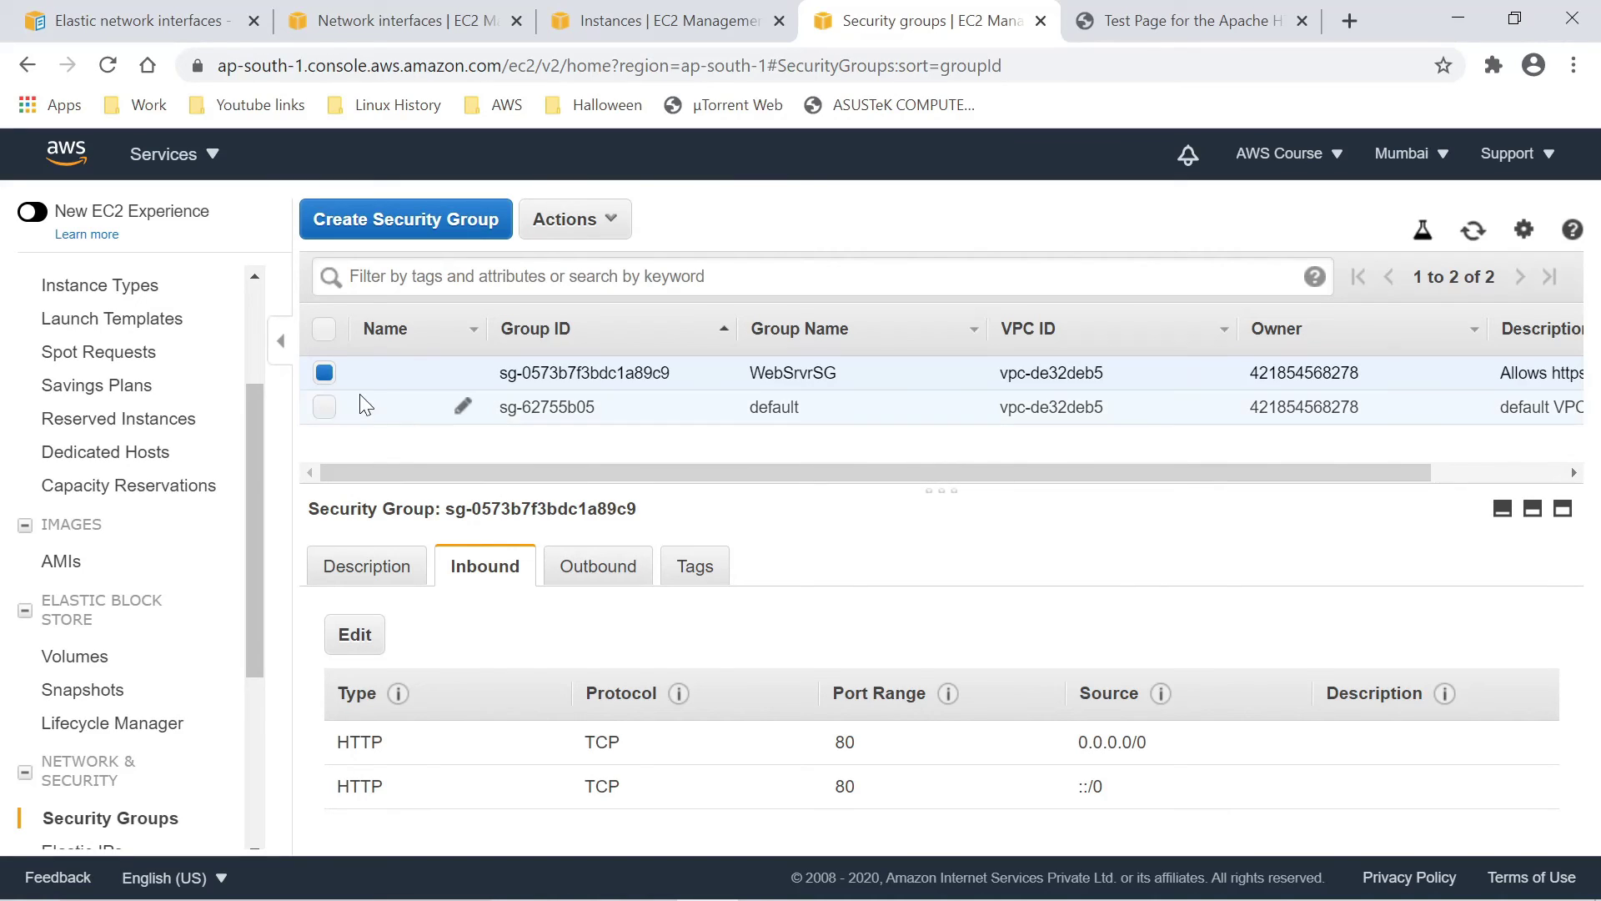
left_click(630, 222)
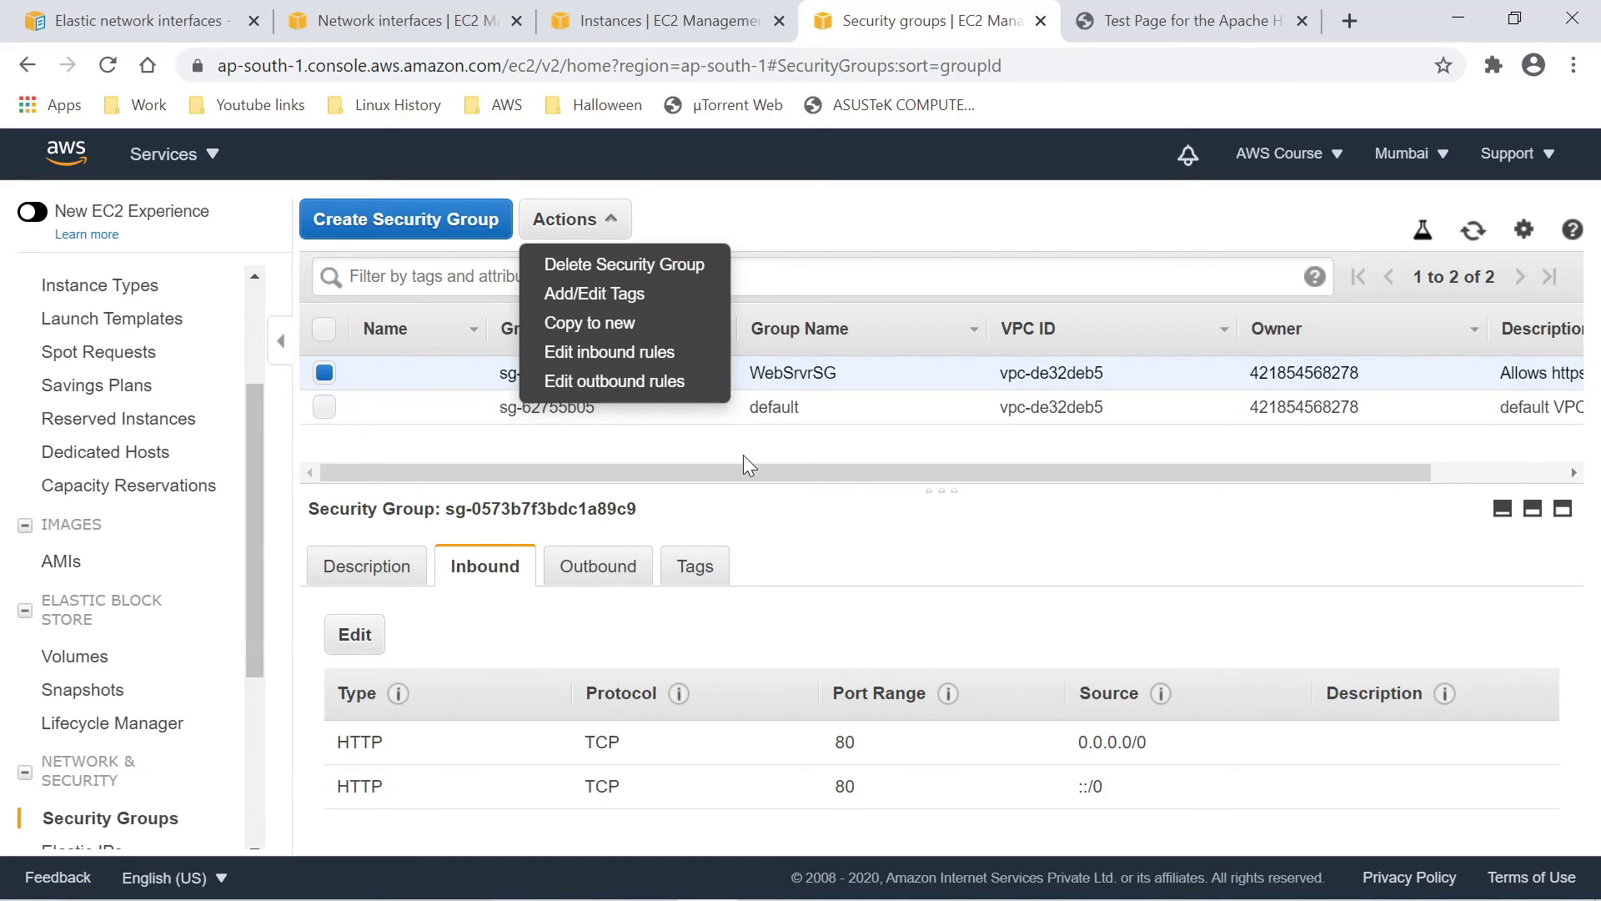
- Check Server-1's assigned security groups and remove WebSrvrSG from the instance, keeping only default
left_click(674, 33)
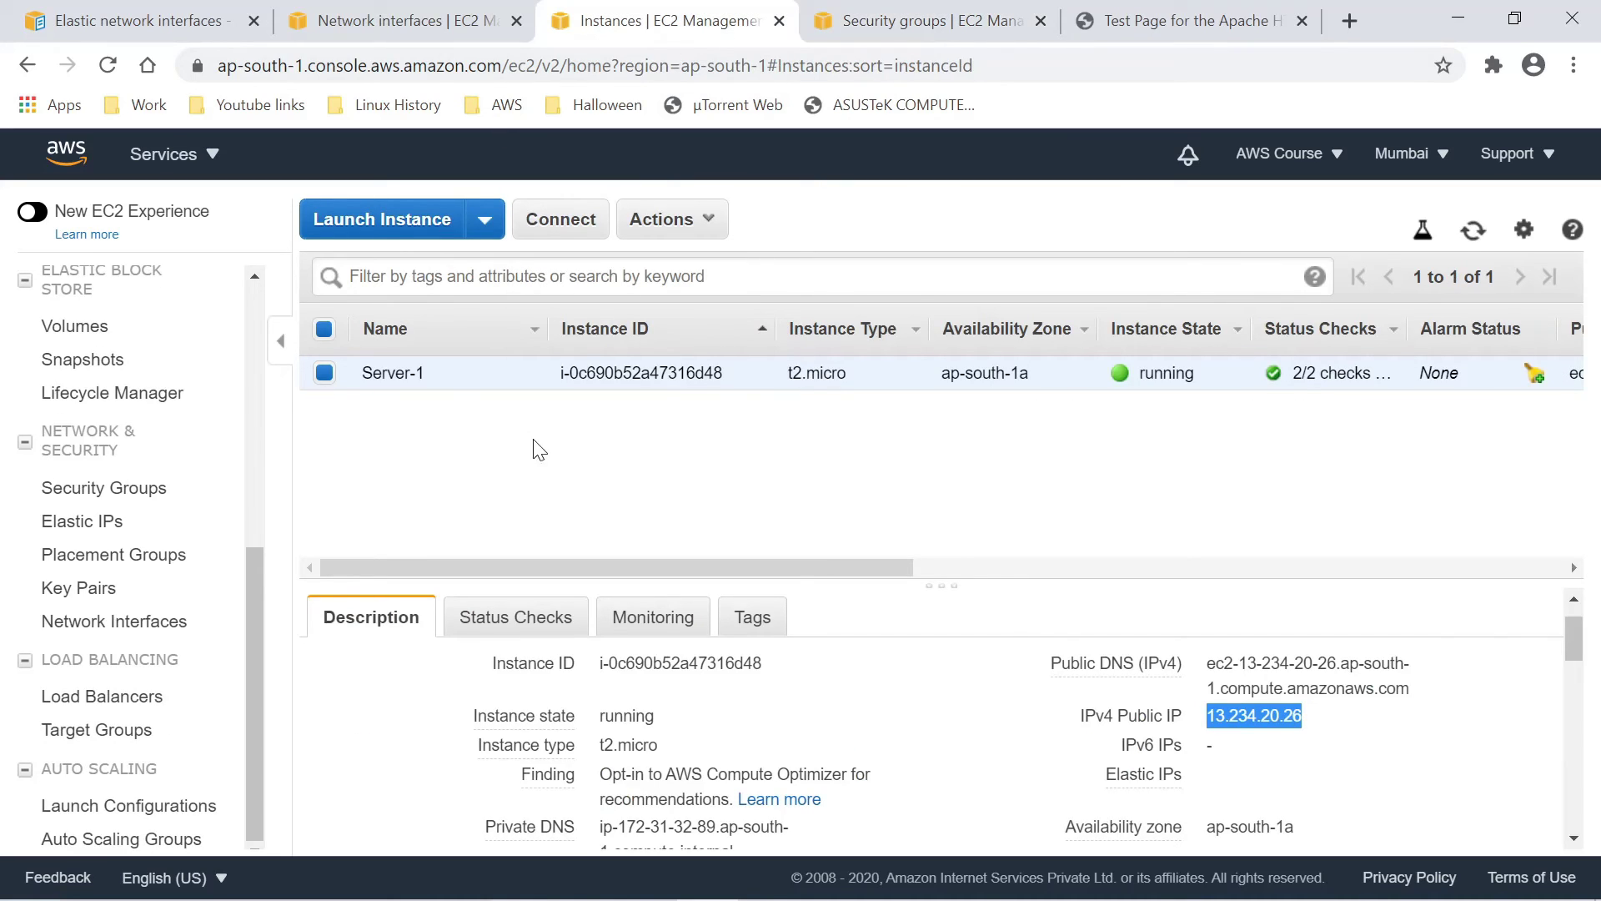
left_click(1473, 231)
scroll(1374, 697, "down", 2)
scroll(1375, 697, "down", 1)
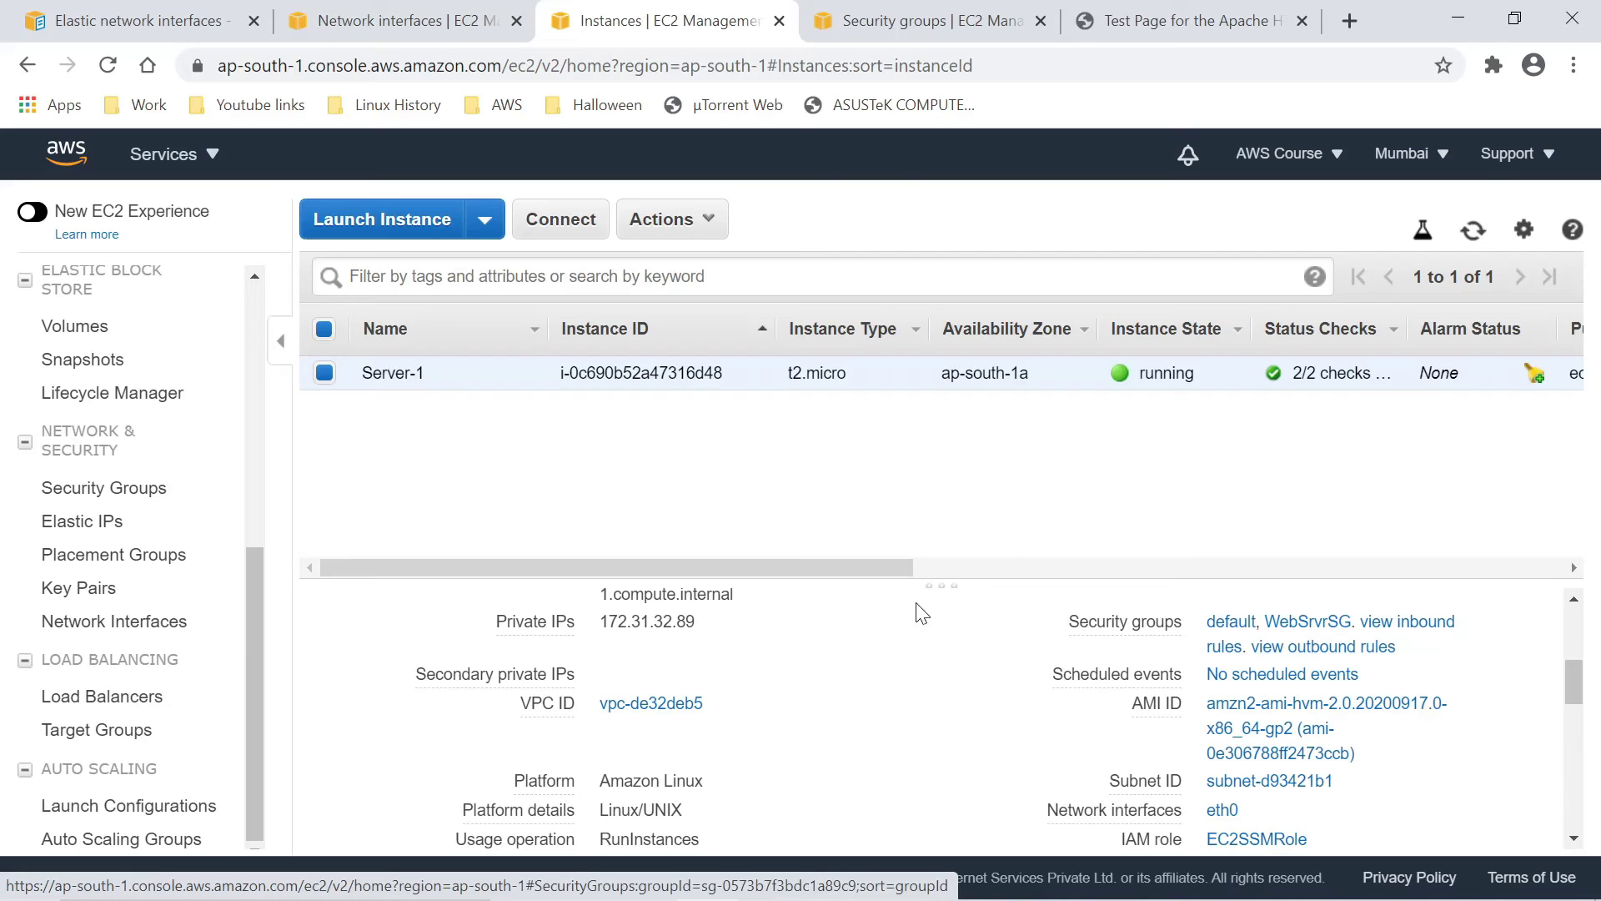
left_click(715, 220)
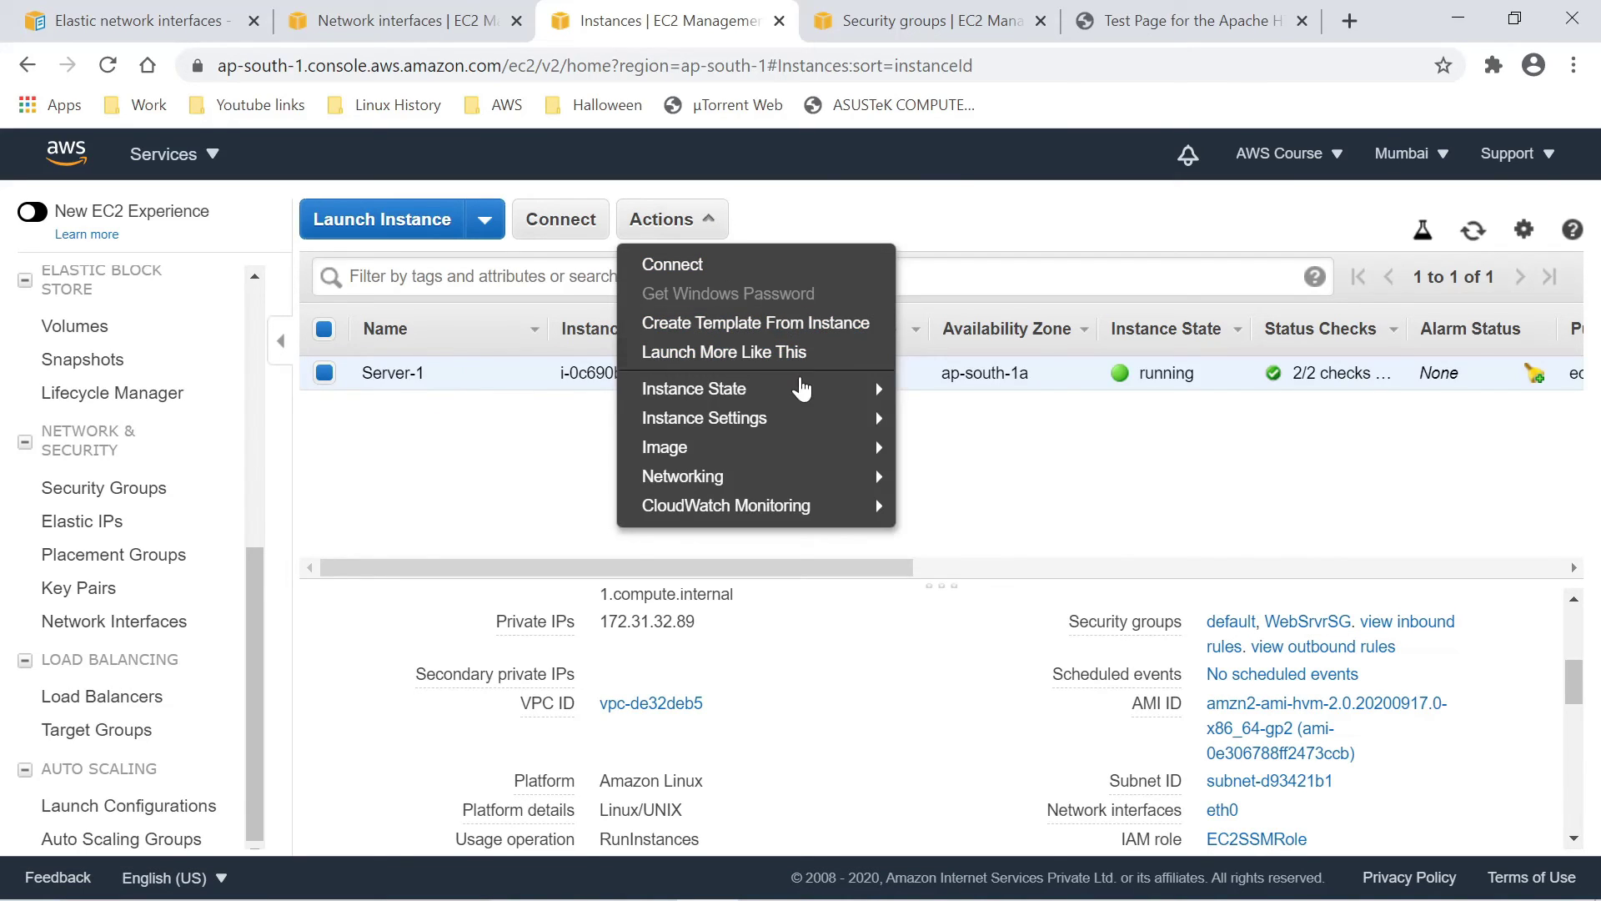
mouse_move(805, 427)
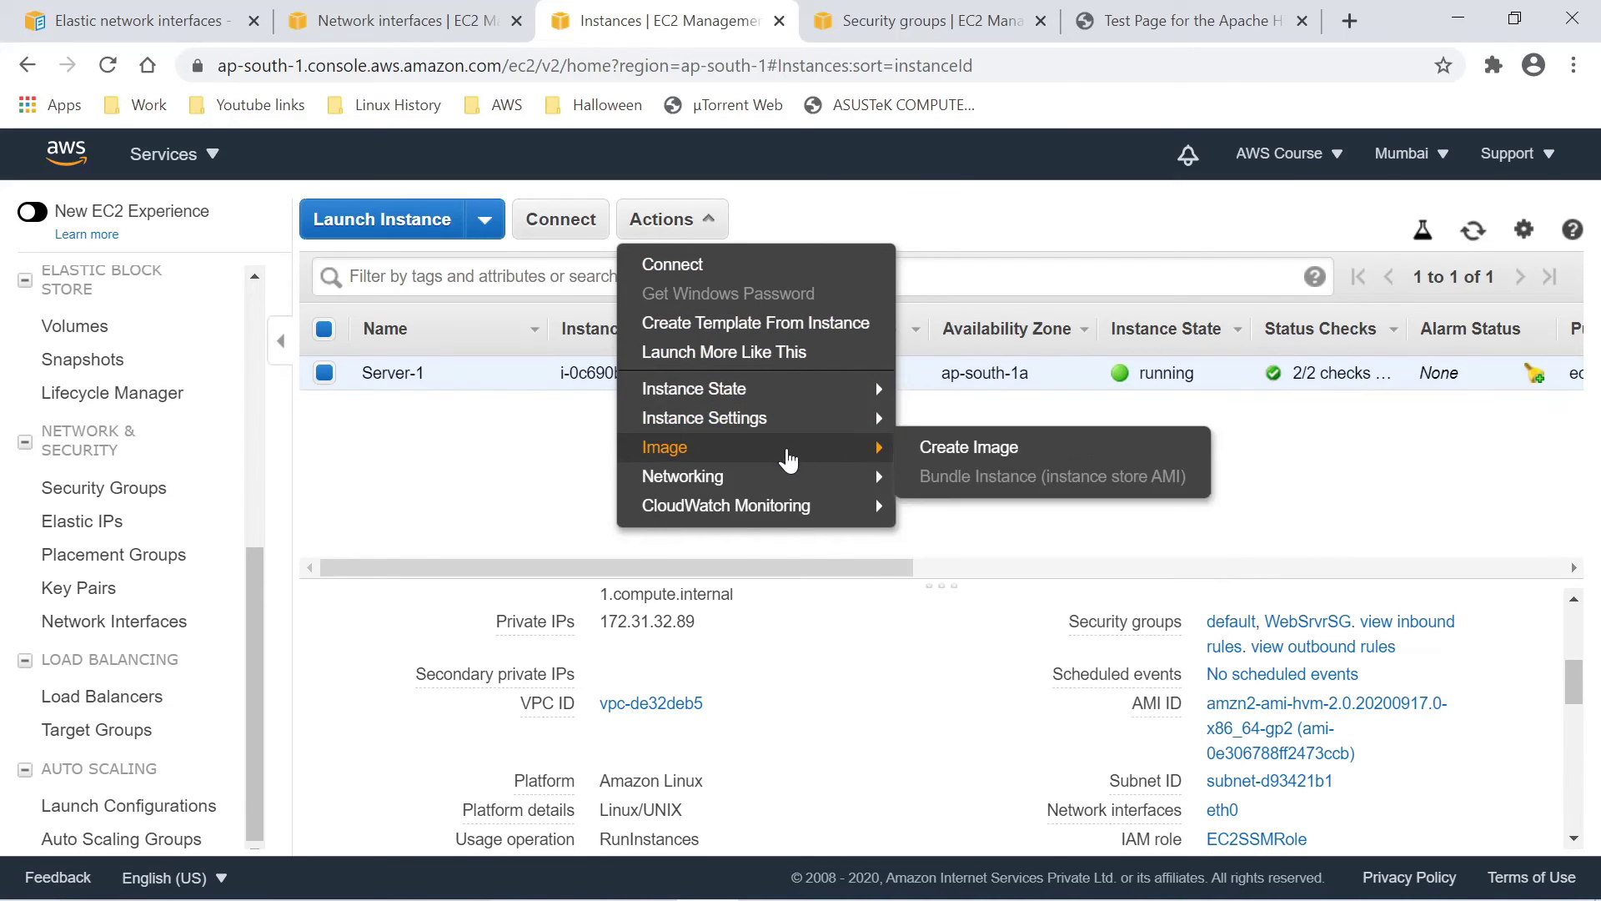
mouse_move(768, 476)
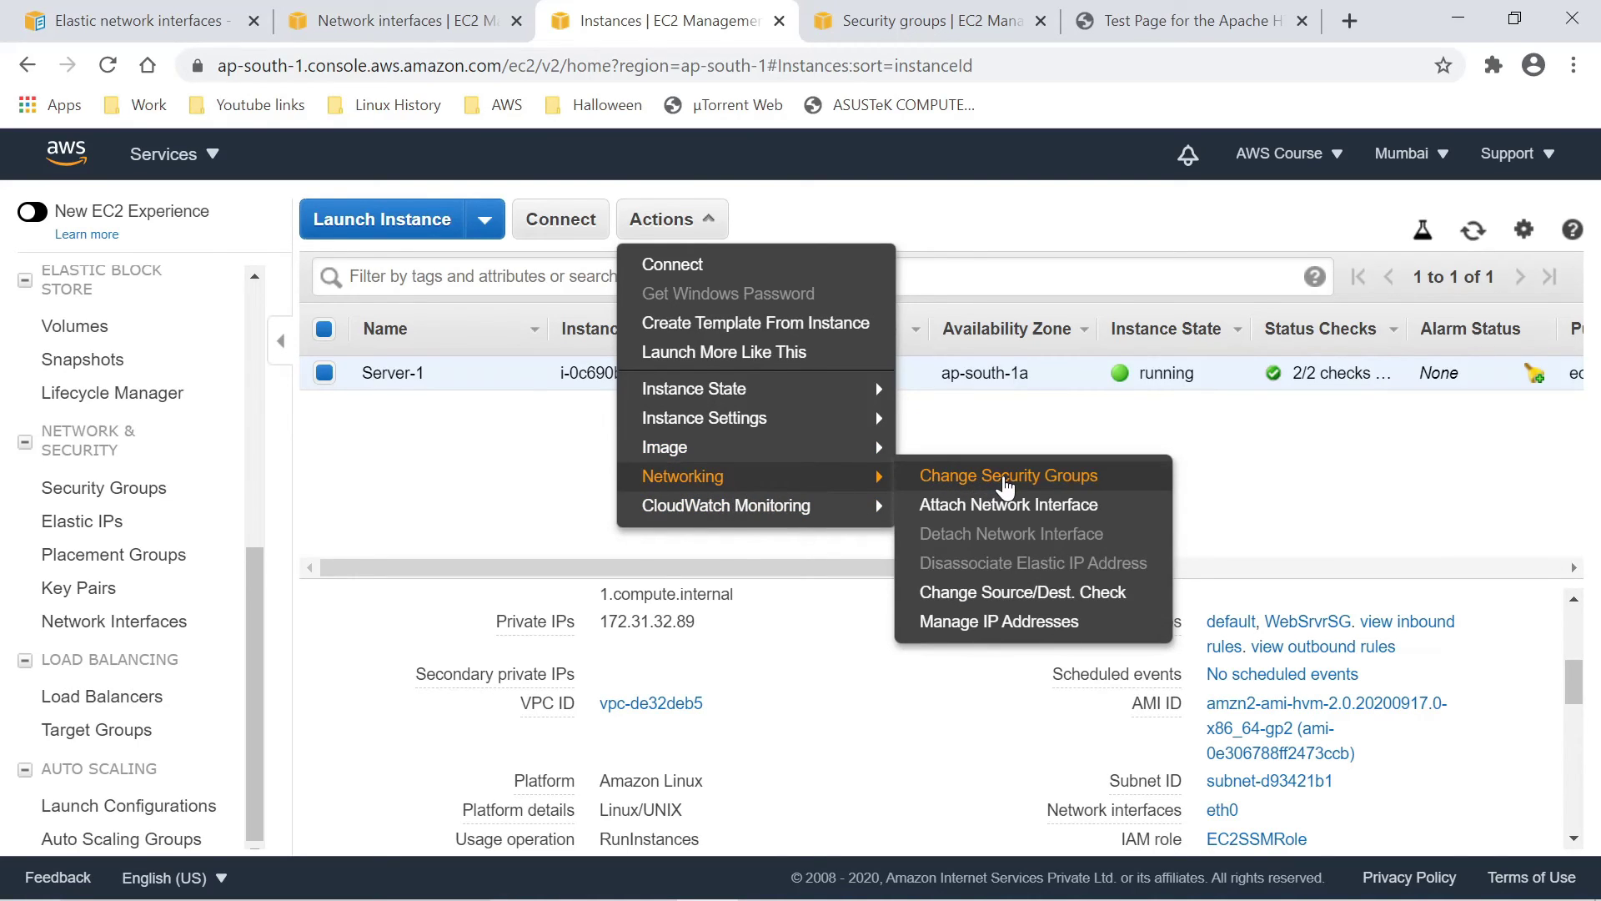
left_click(1006, 480)
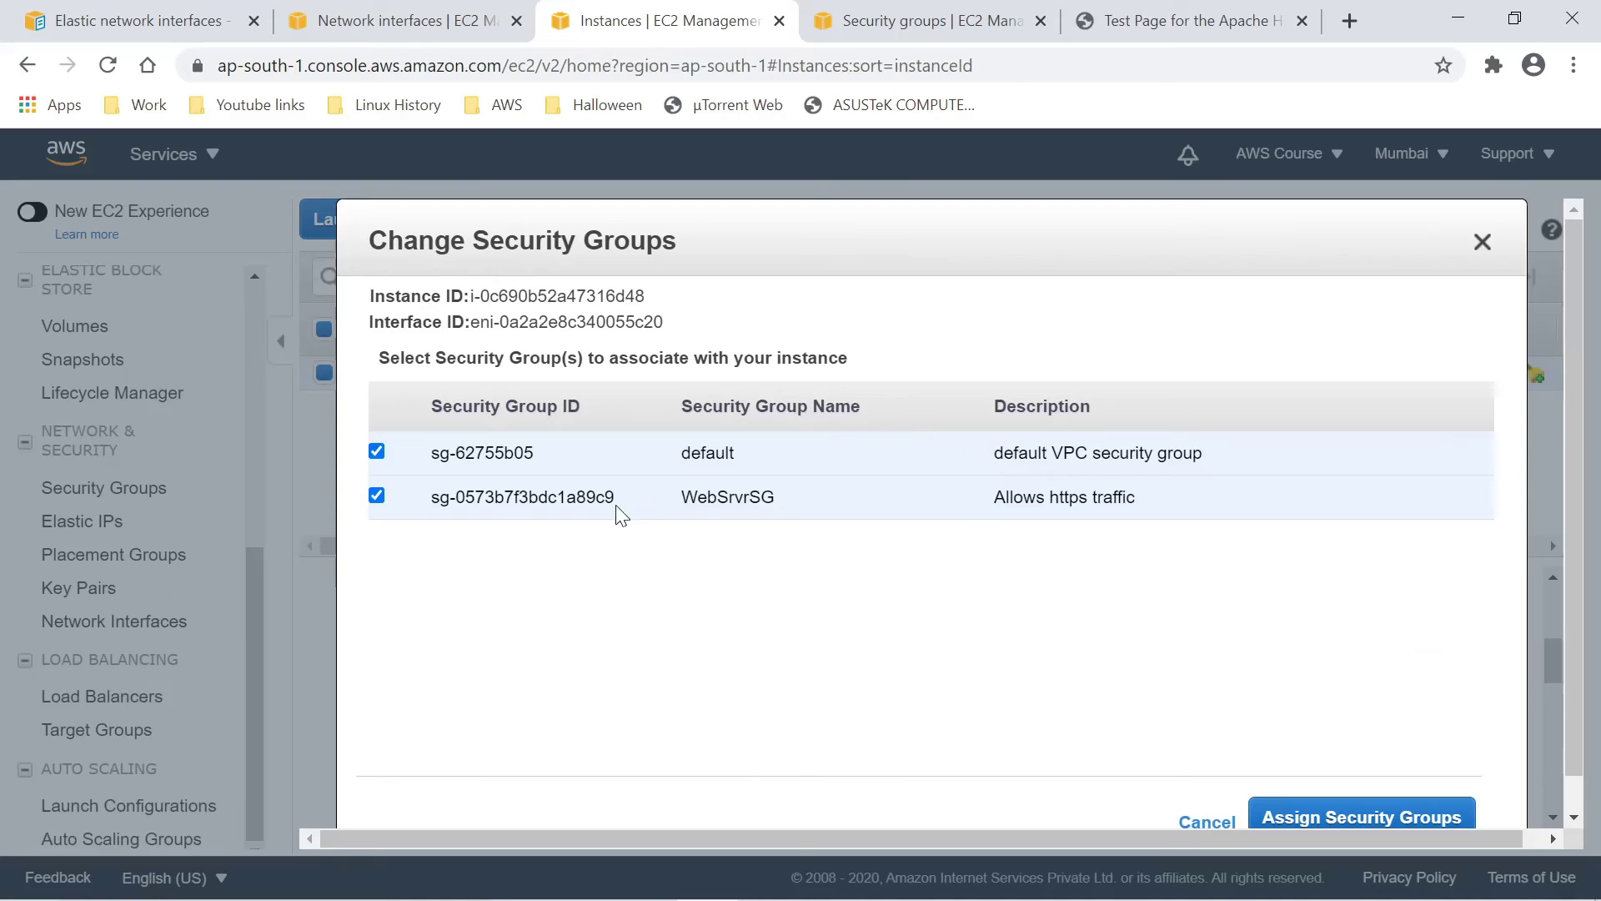
left_click(386, 500)
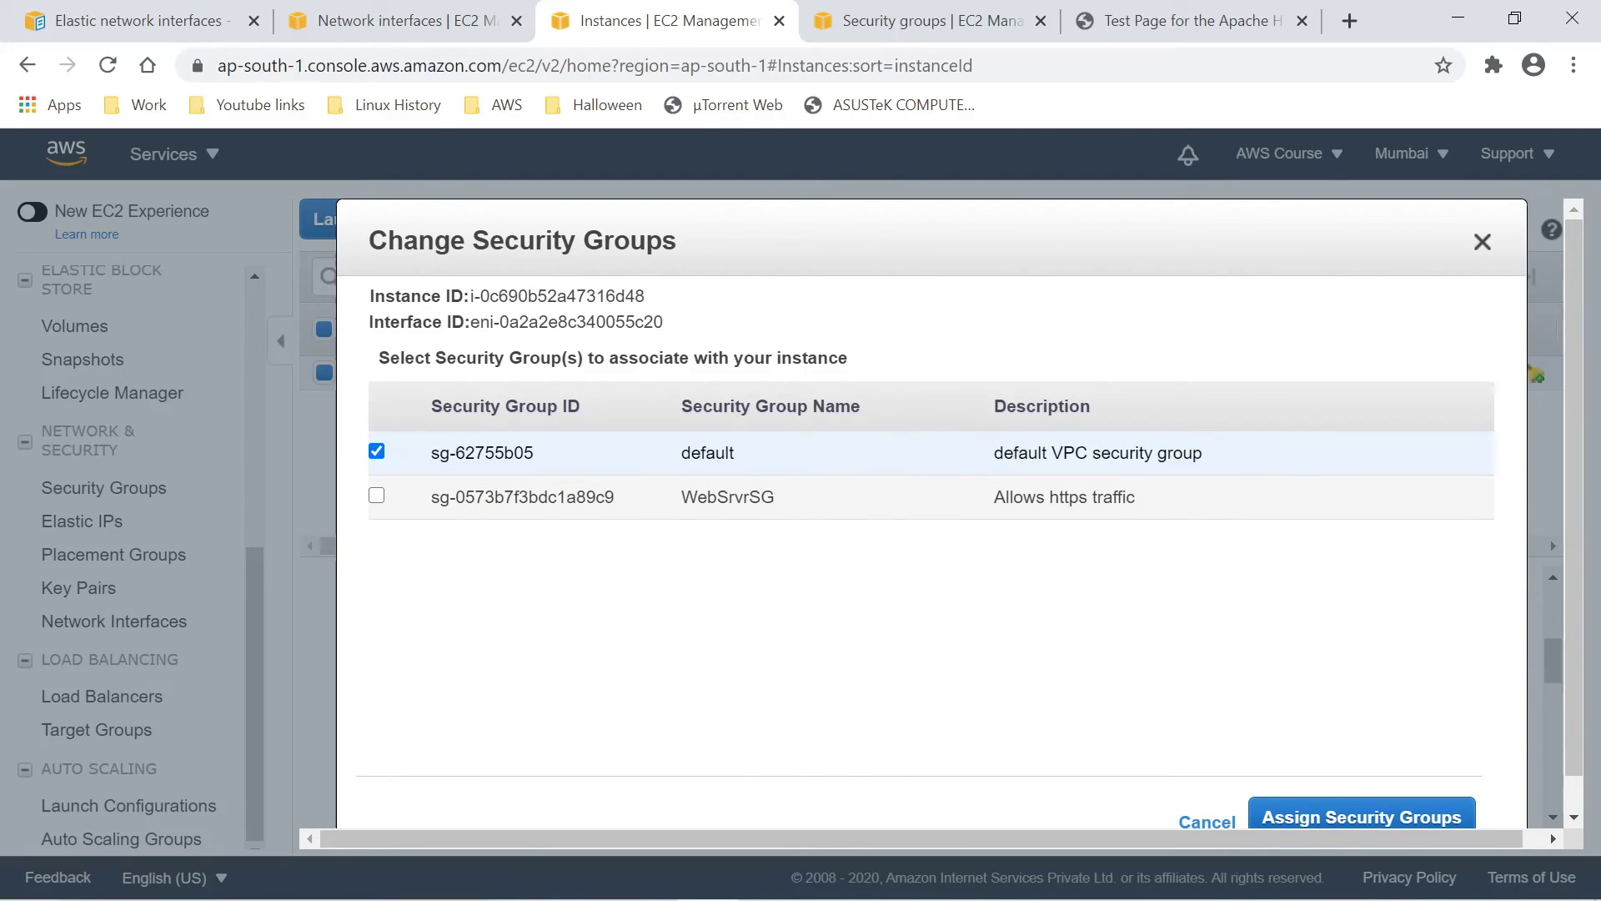
left_click(1404, 816)
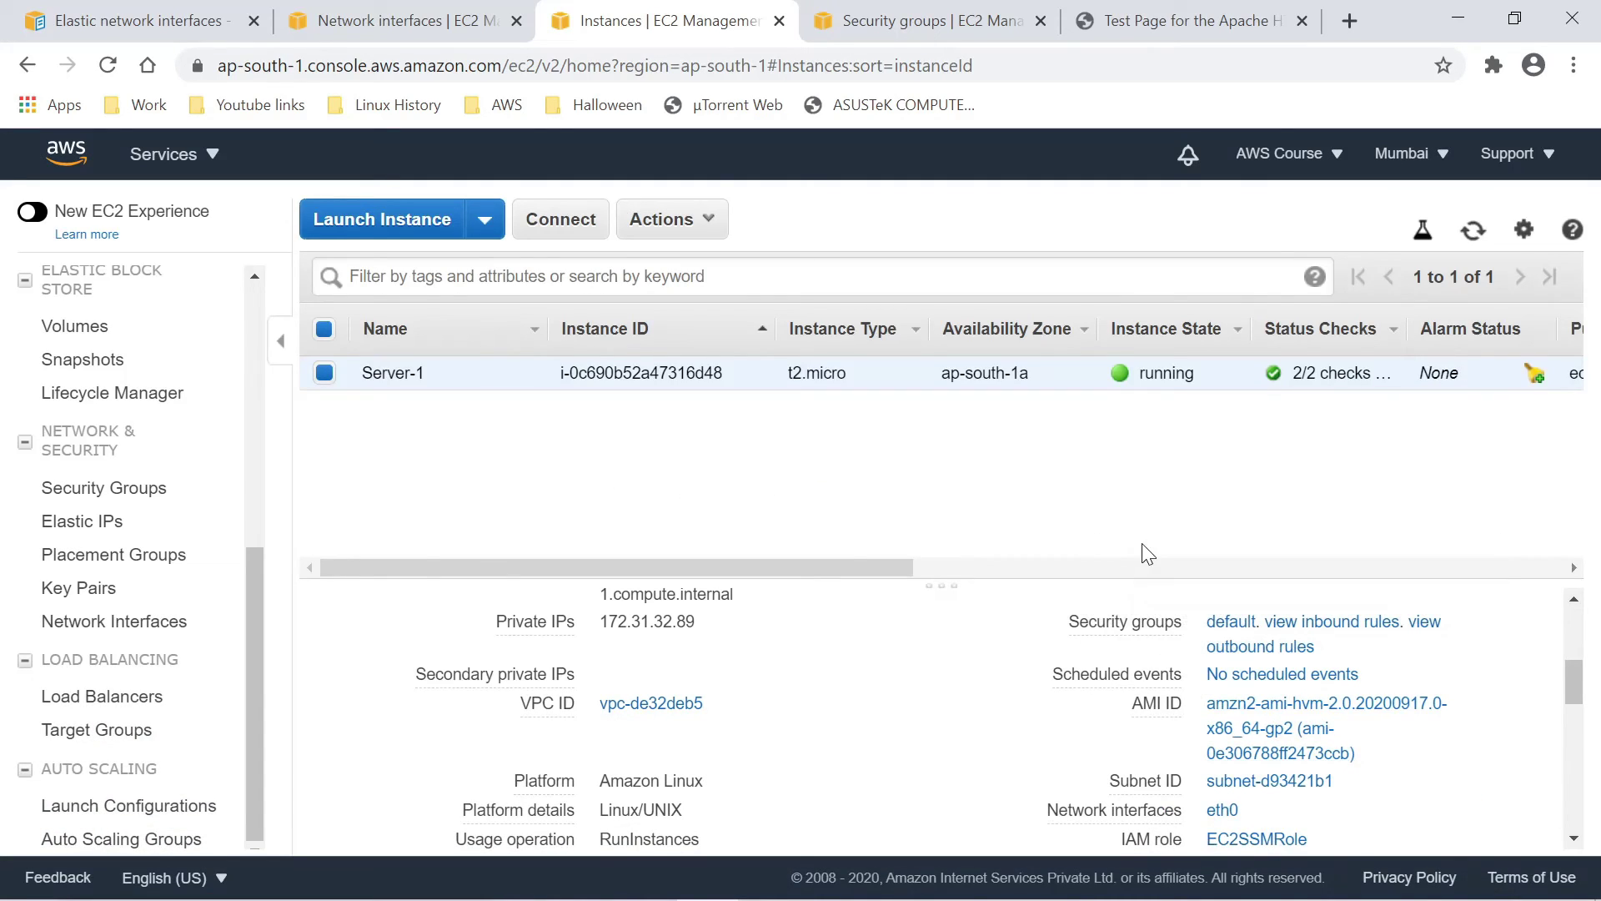
- Reload the Apache test page at 13.234.20.26 to retest HTTP access and return to the instance list
left_click(1231, 10)
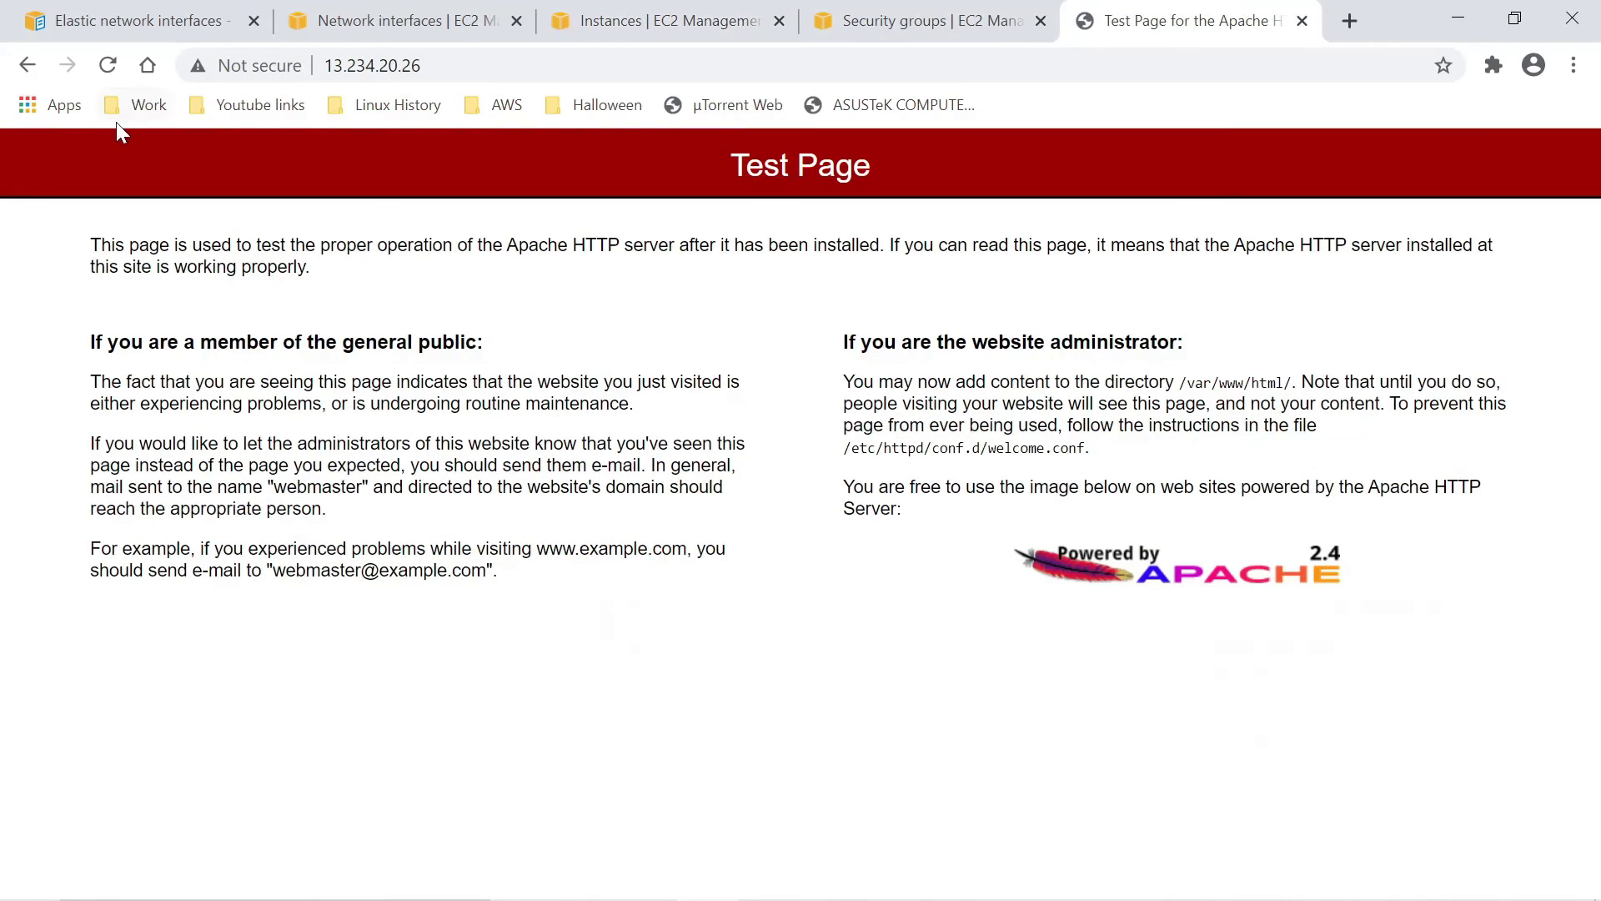
left_click(108, 65)
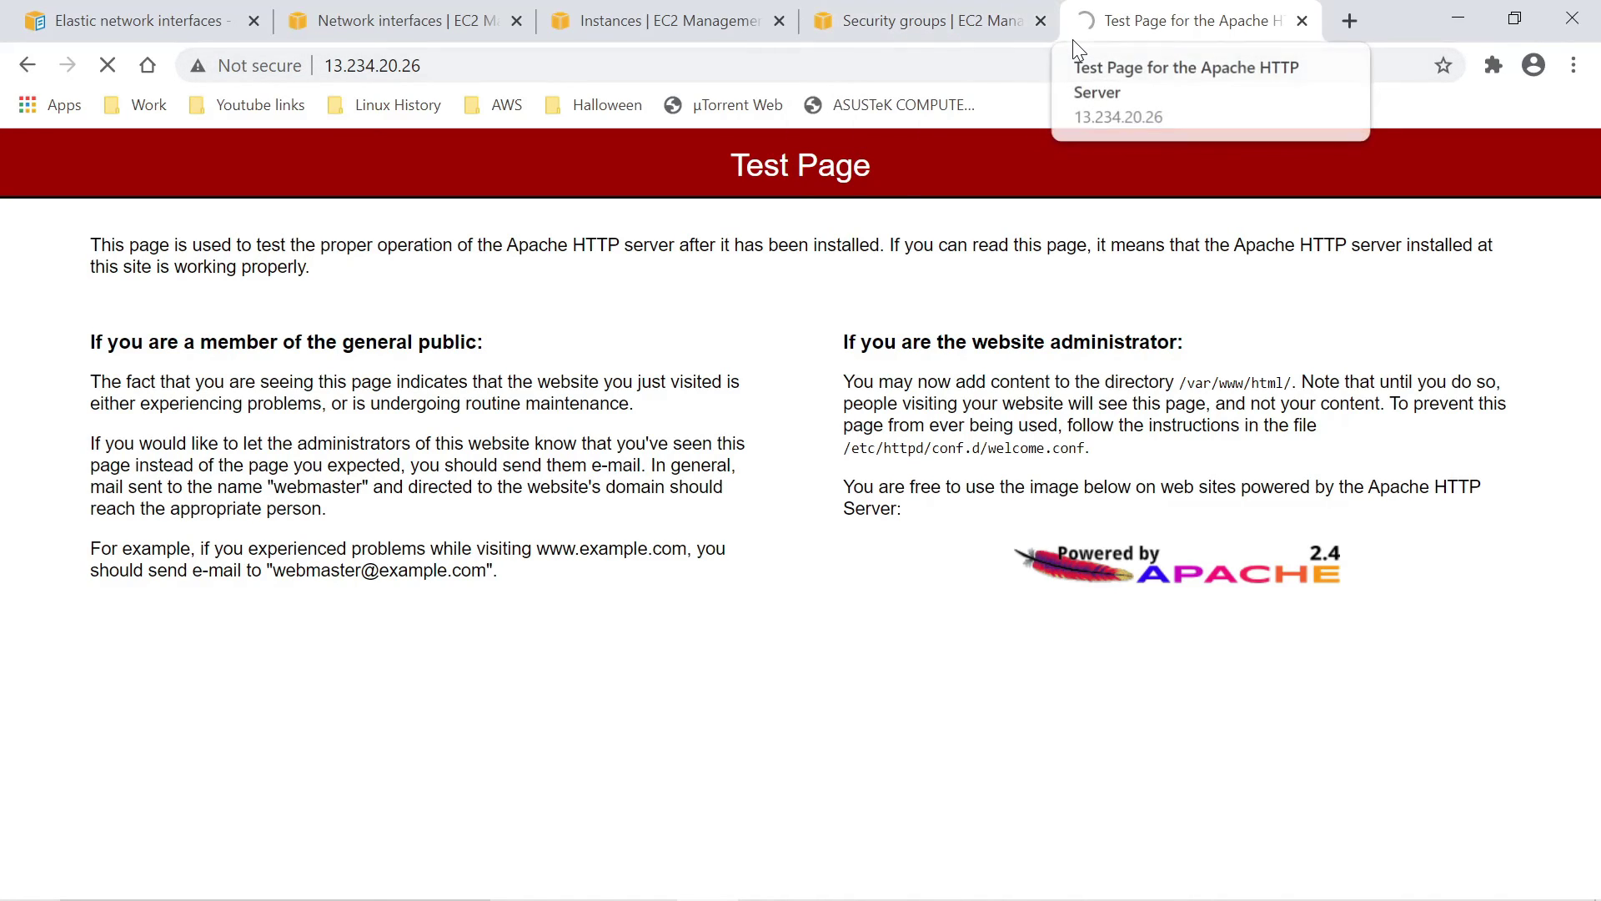
left_click(590, 32)
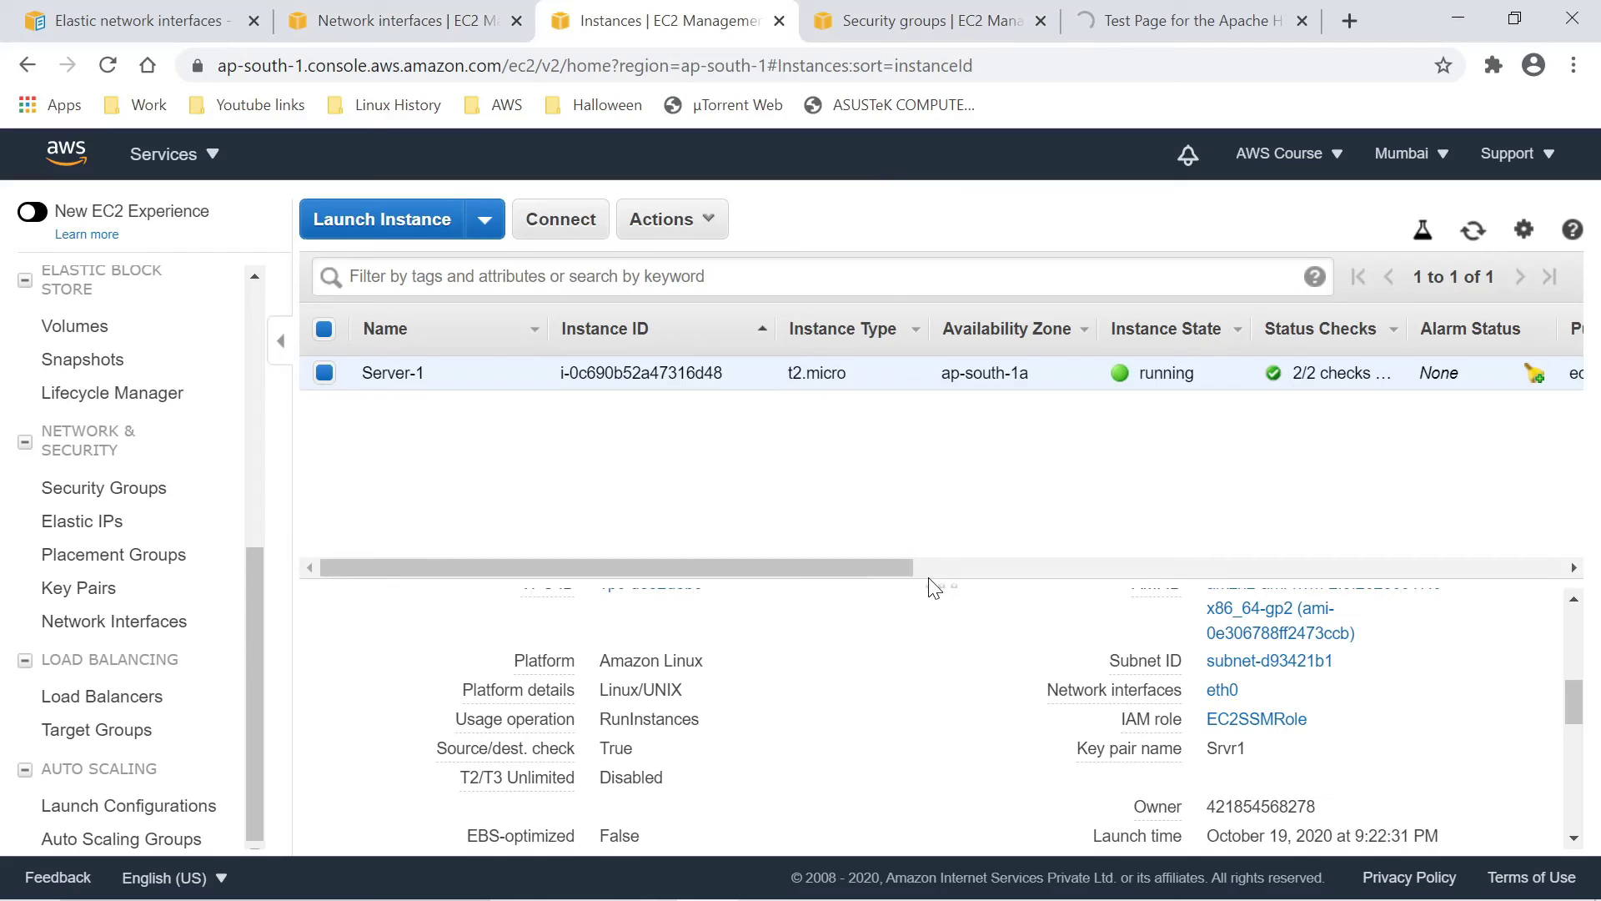
- Enlarge Server-1's details pane and examine its IP addresses, security groups, subnet and network interface
left_click_drag(943, 598, 943, 535)
scroll(934, 671, "up", 3)
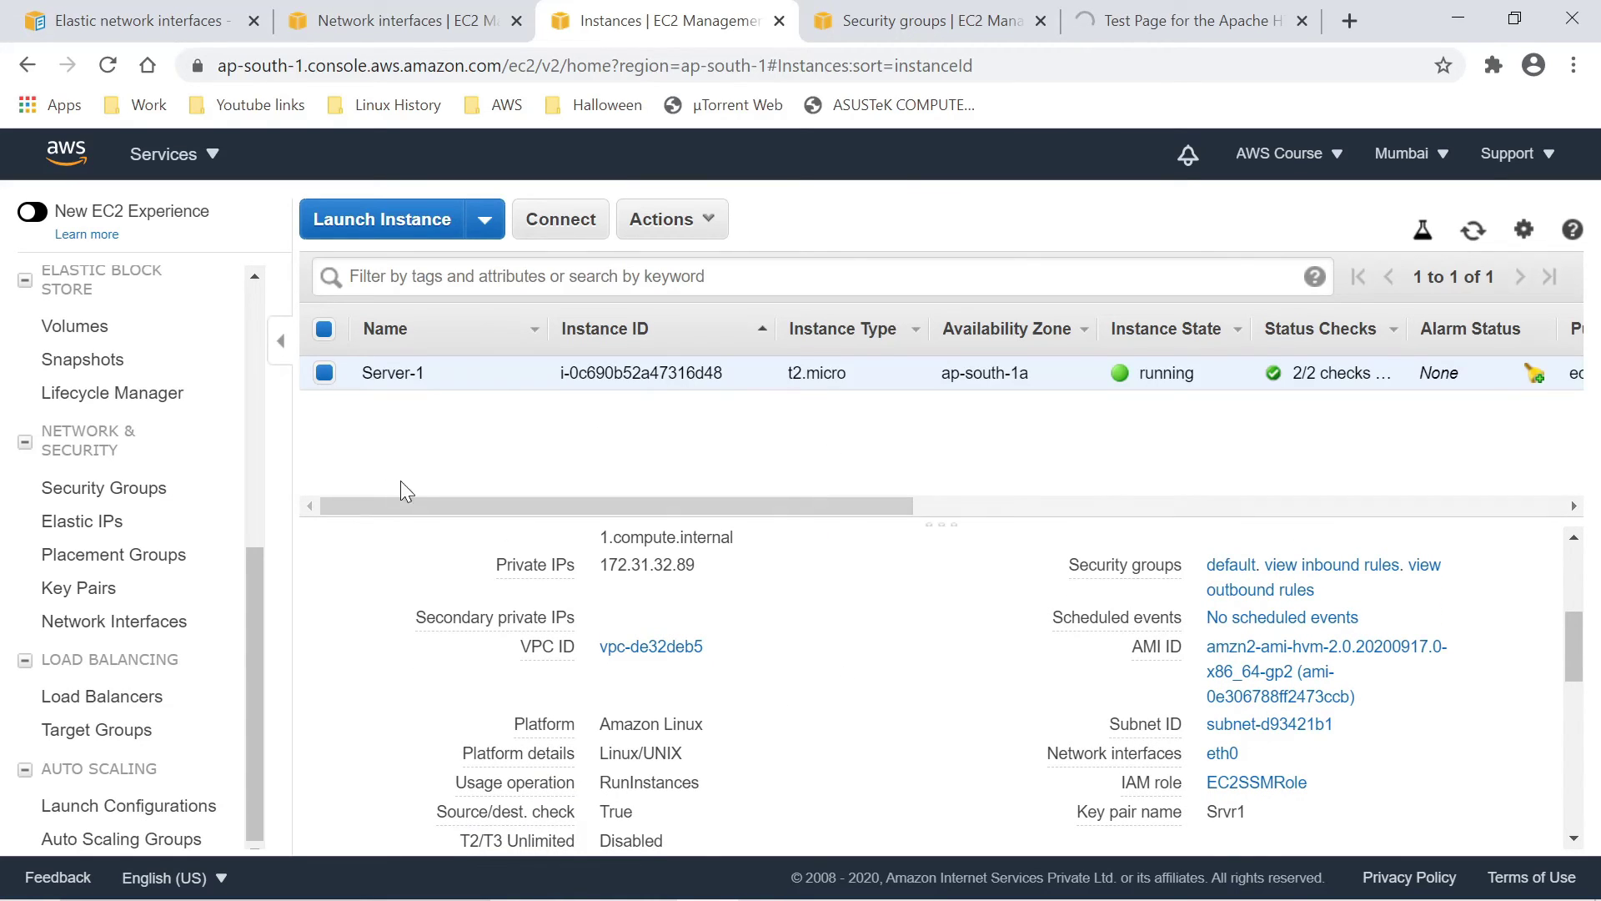
scroll(919, 666, "down", 2)
scroll(918, 666, "down", 5)
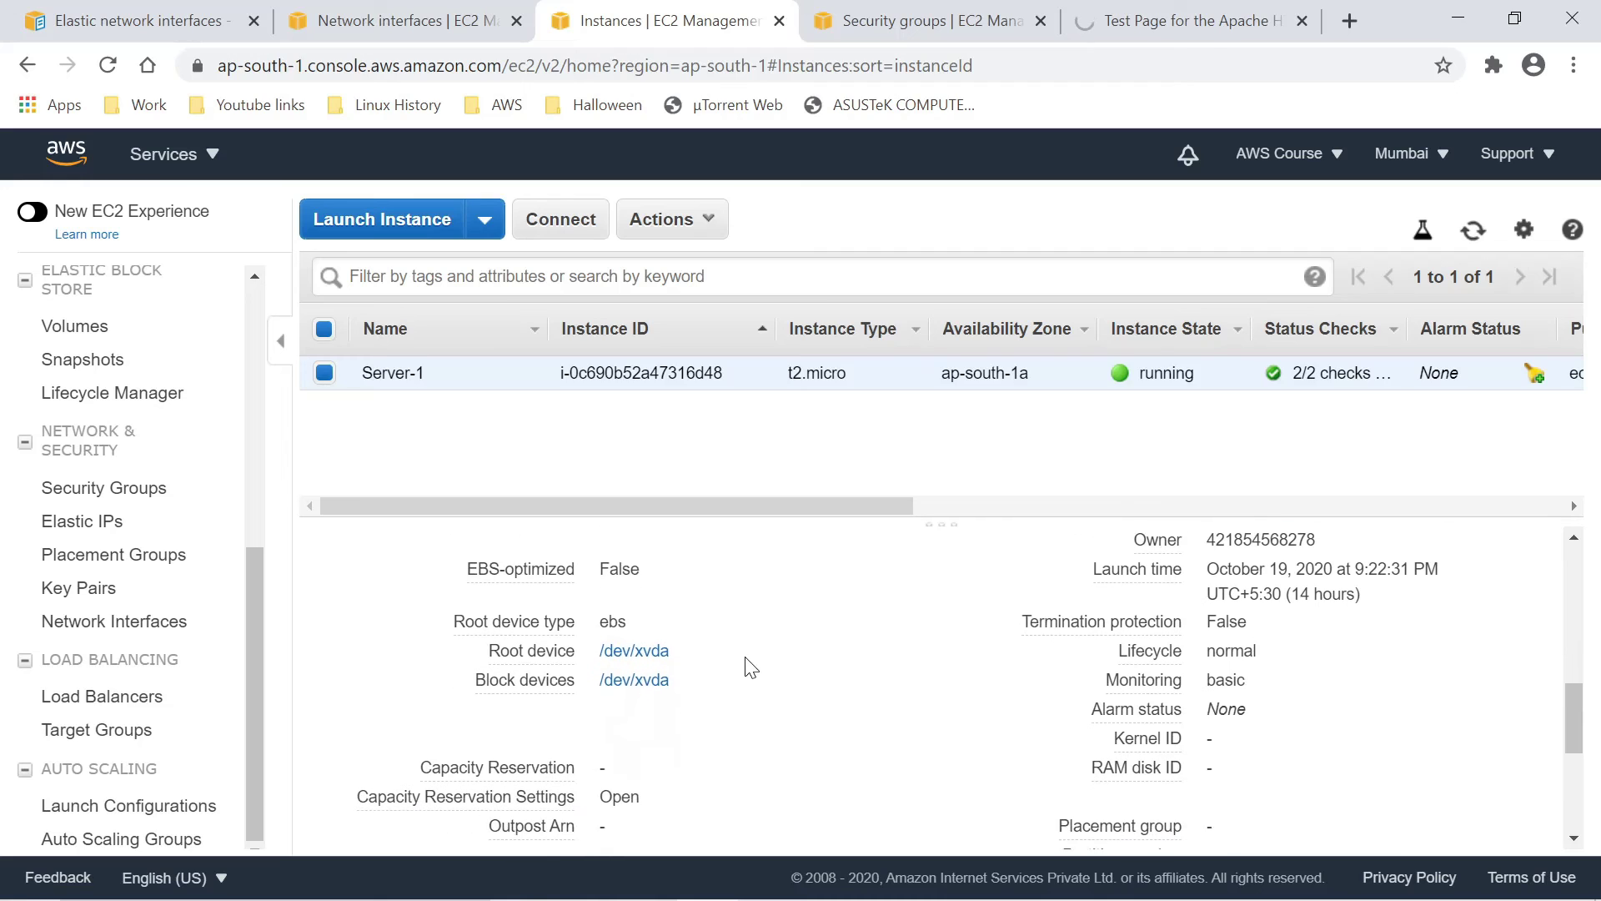
scroll(814, 680, "up", 5)
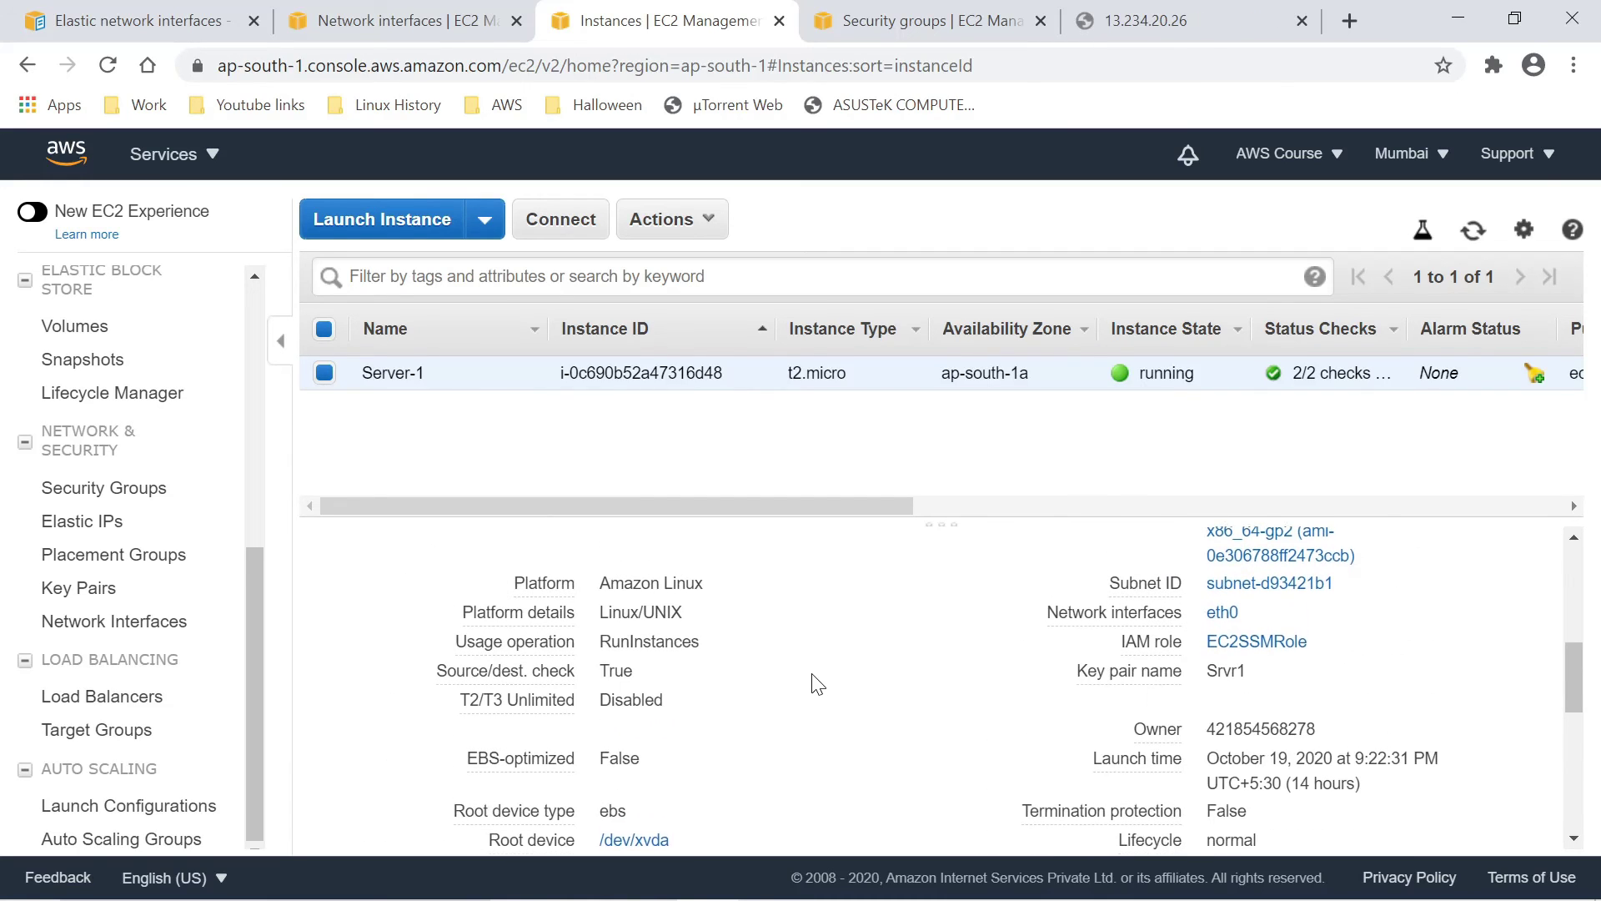
scroll(814, 679, "up", 3)
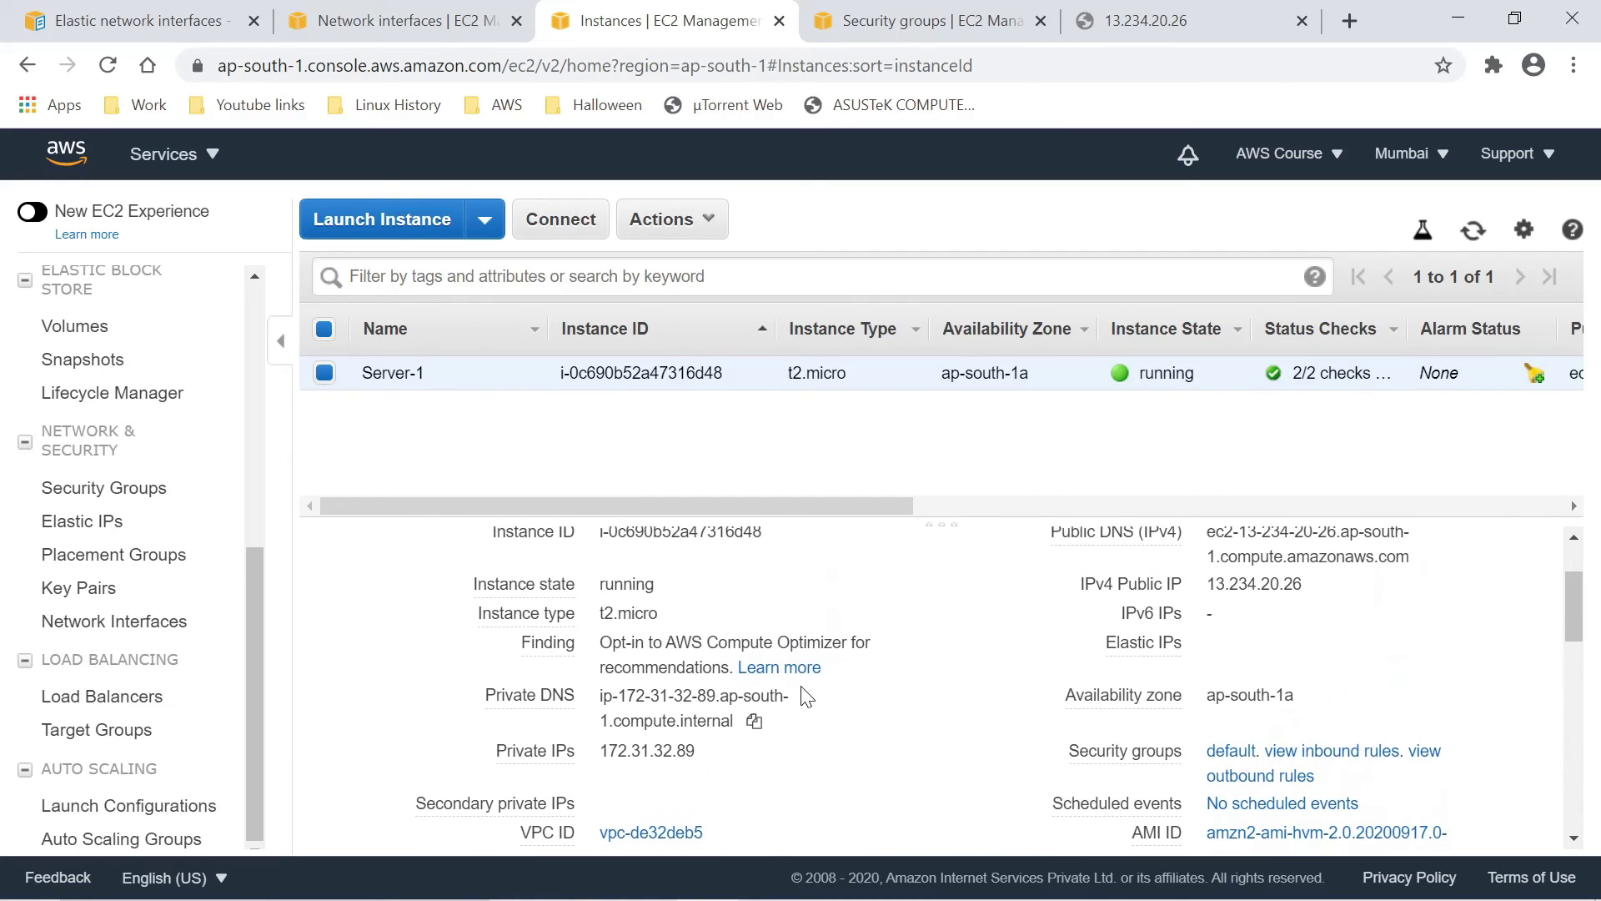
scroll(808, 699, "down", 1)
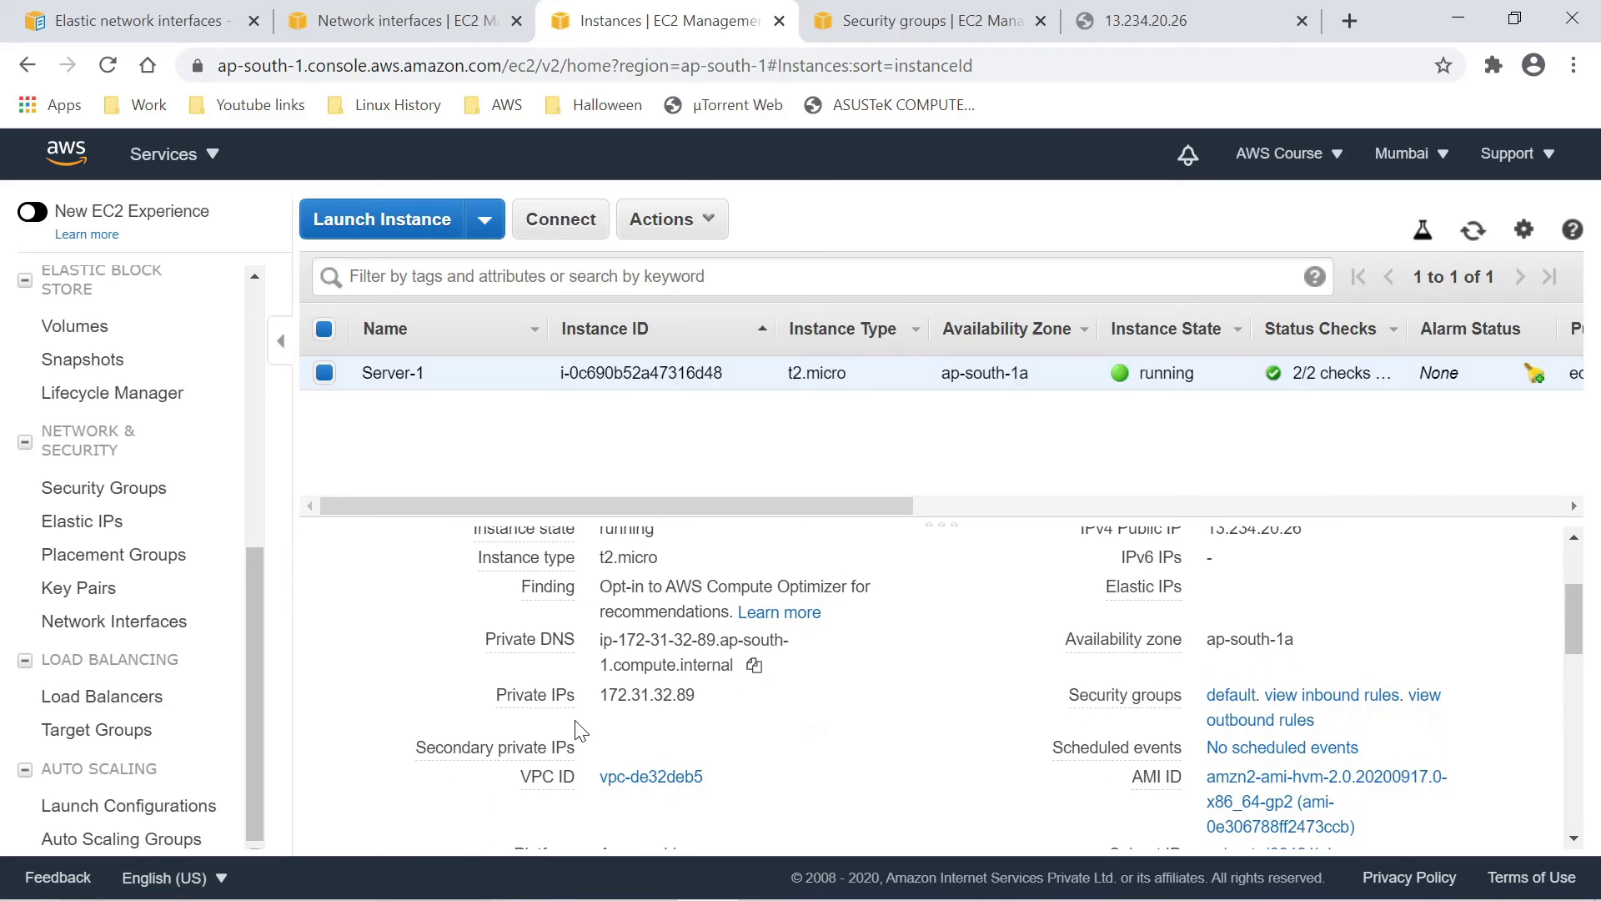
scroll(923, 715, "up", 2)
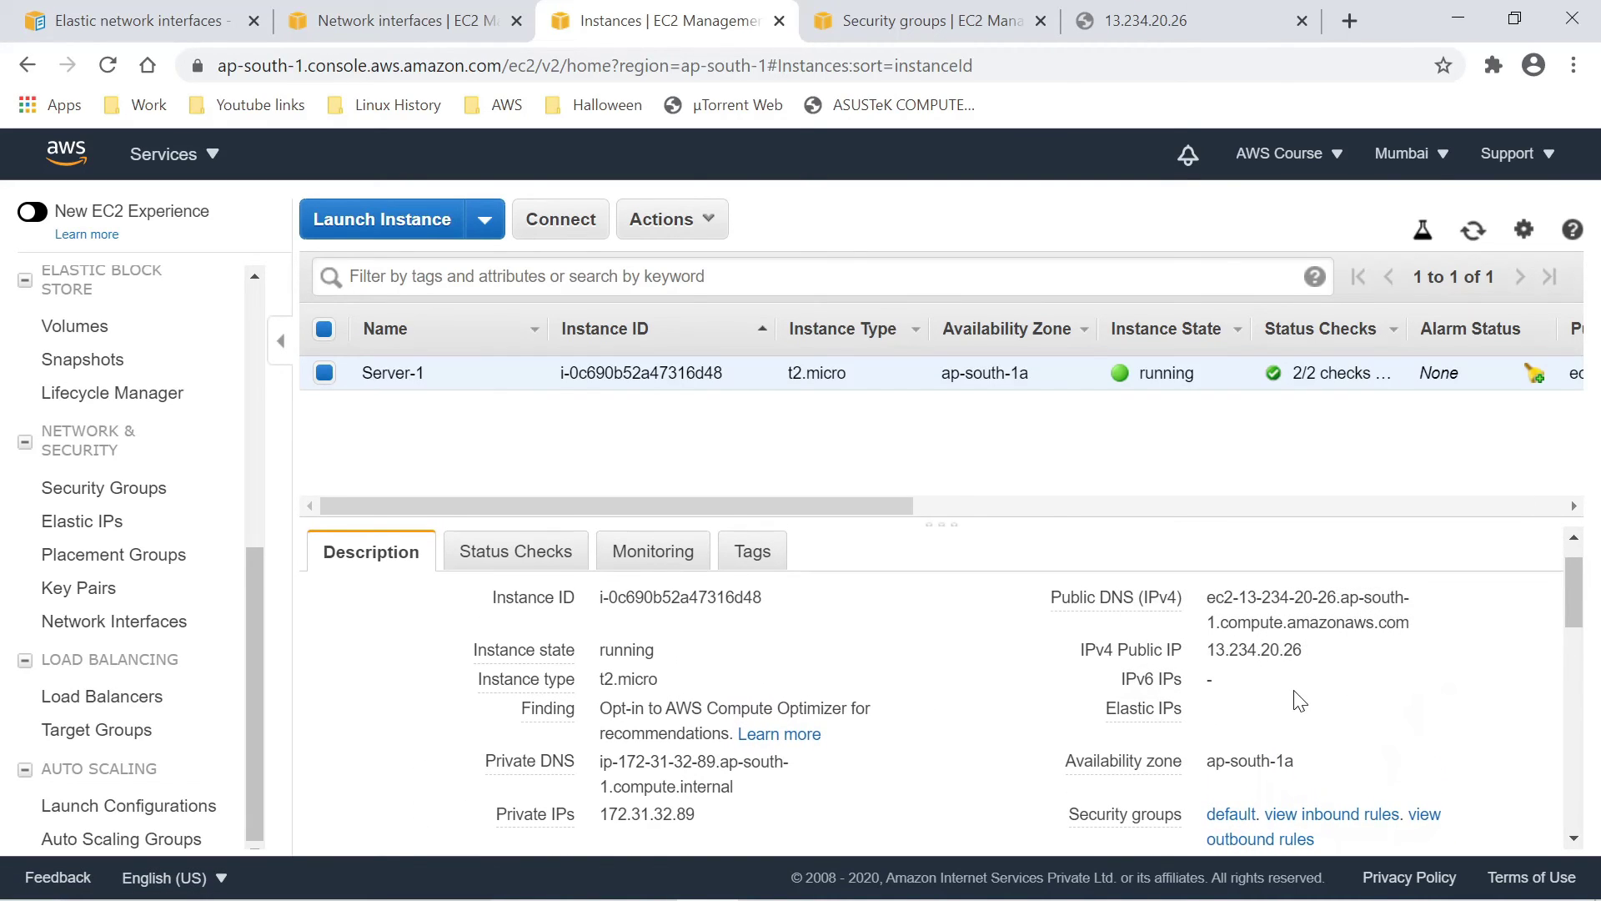
scroll(1294, 705, "down", 5)
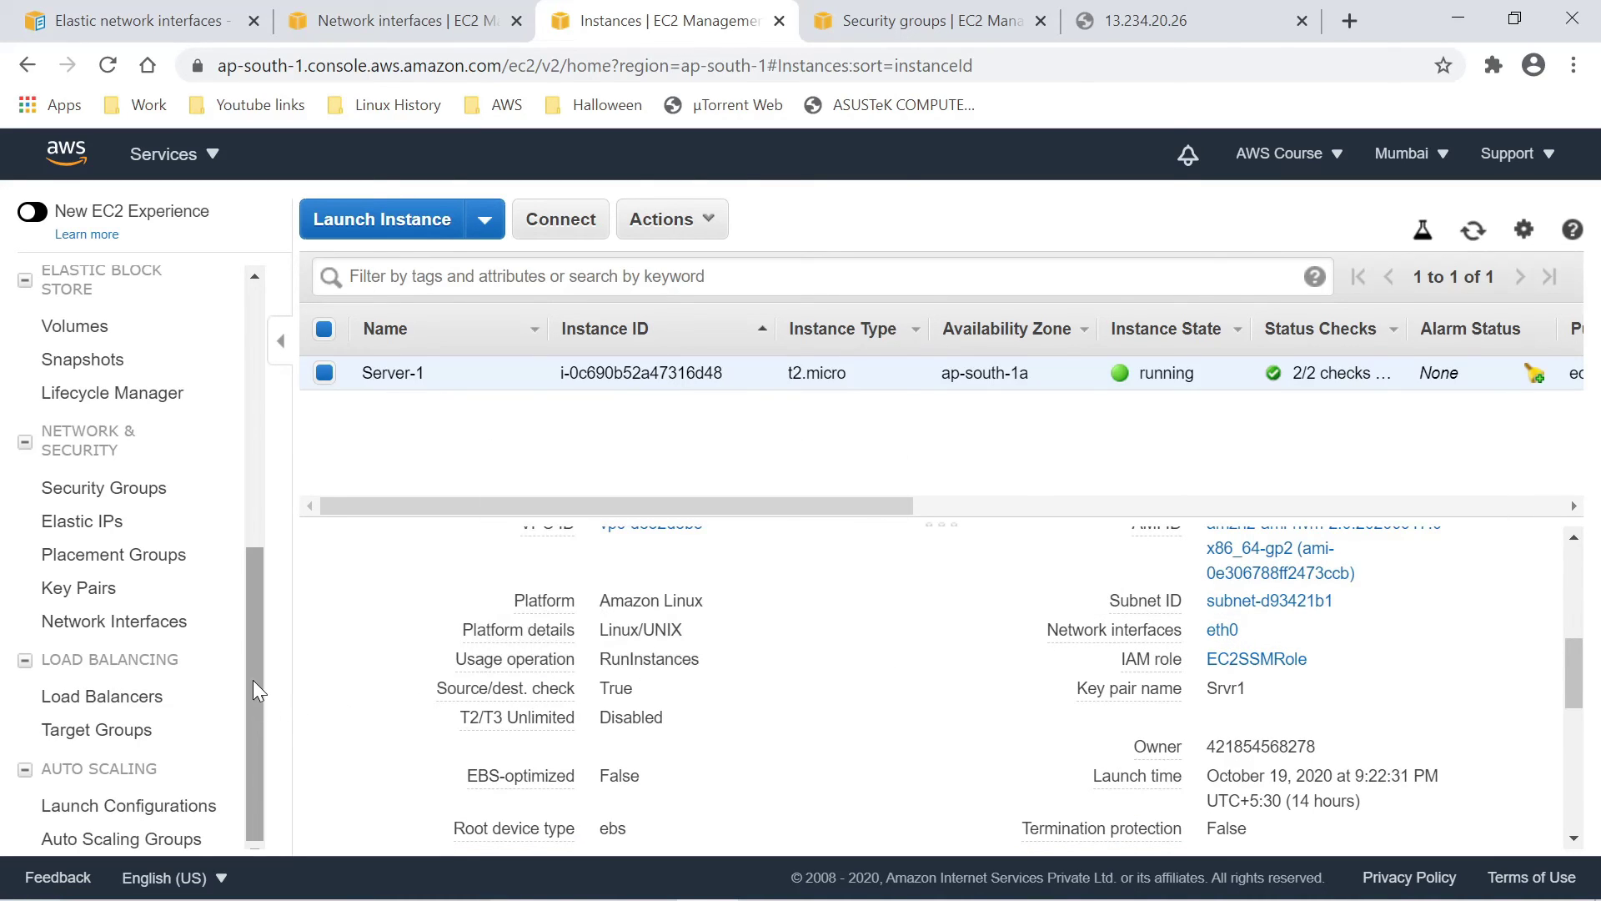
- Start a new network interface with the description "Second Interface" in subnet-d93421b1 in ap-south-1a
left_click(126, 623)
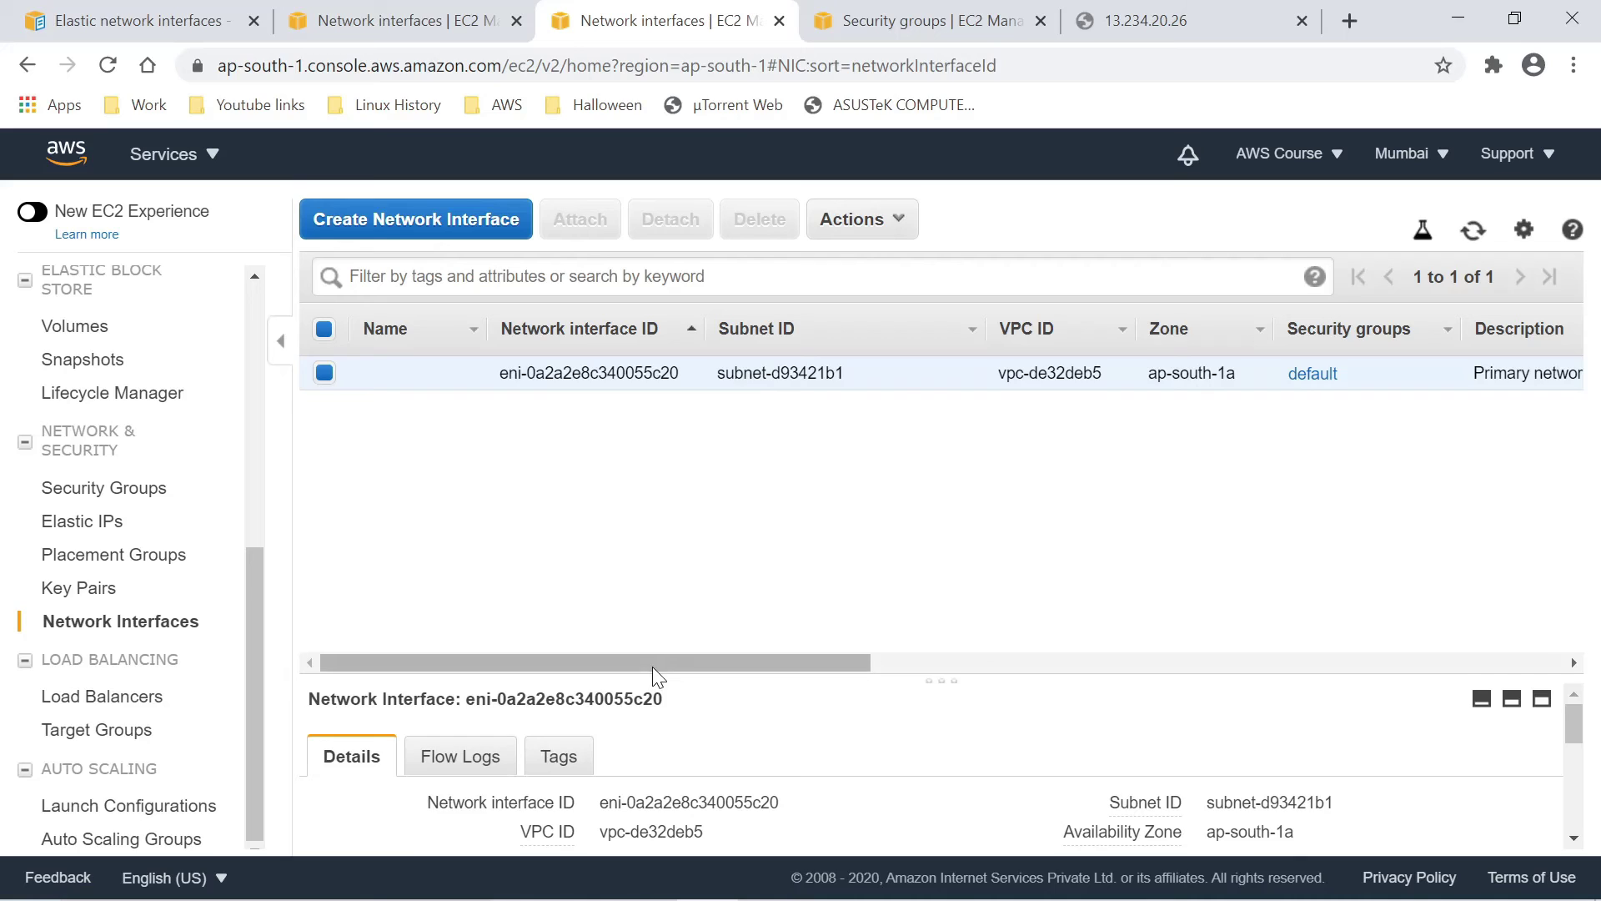
left_click_drag(654, 655, 538, 701)
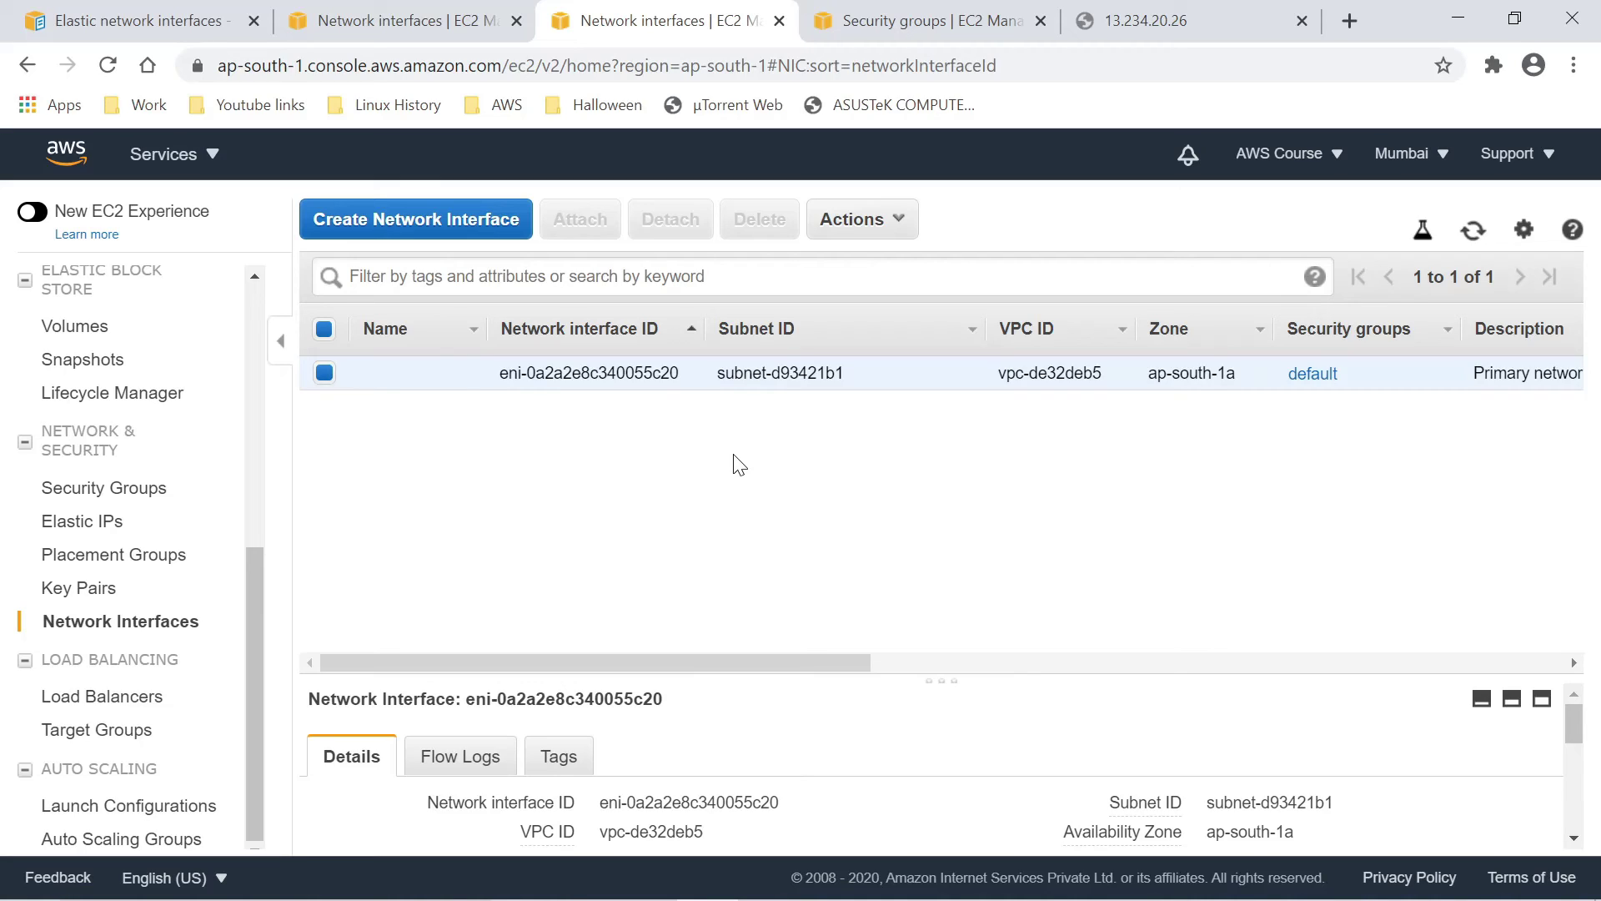
left_click(466, 238)
left_click(587, 362)
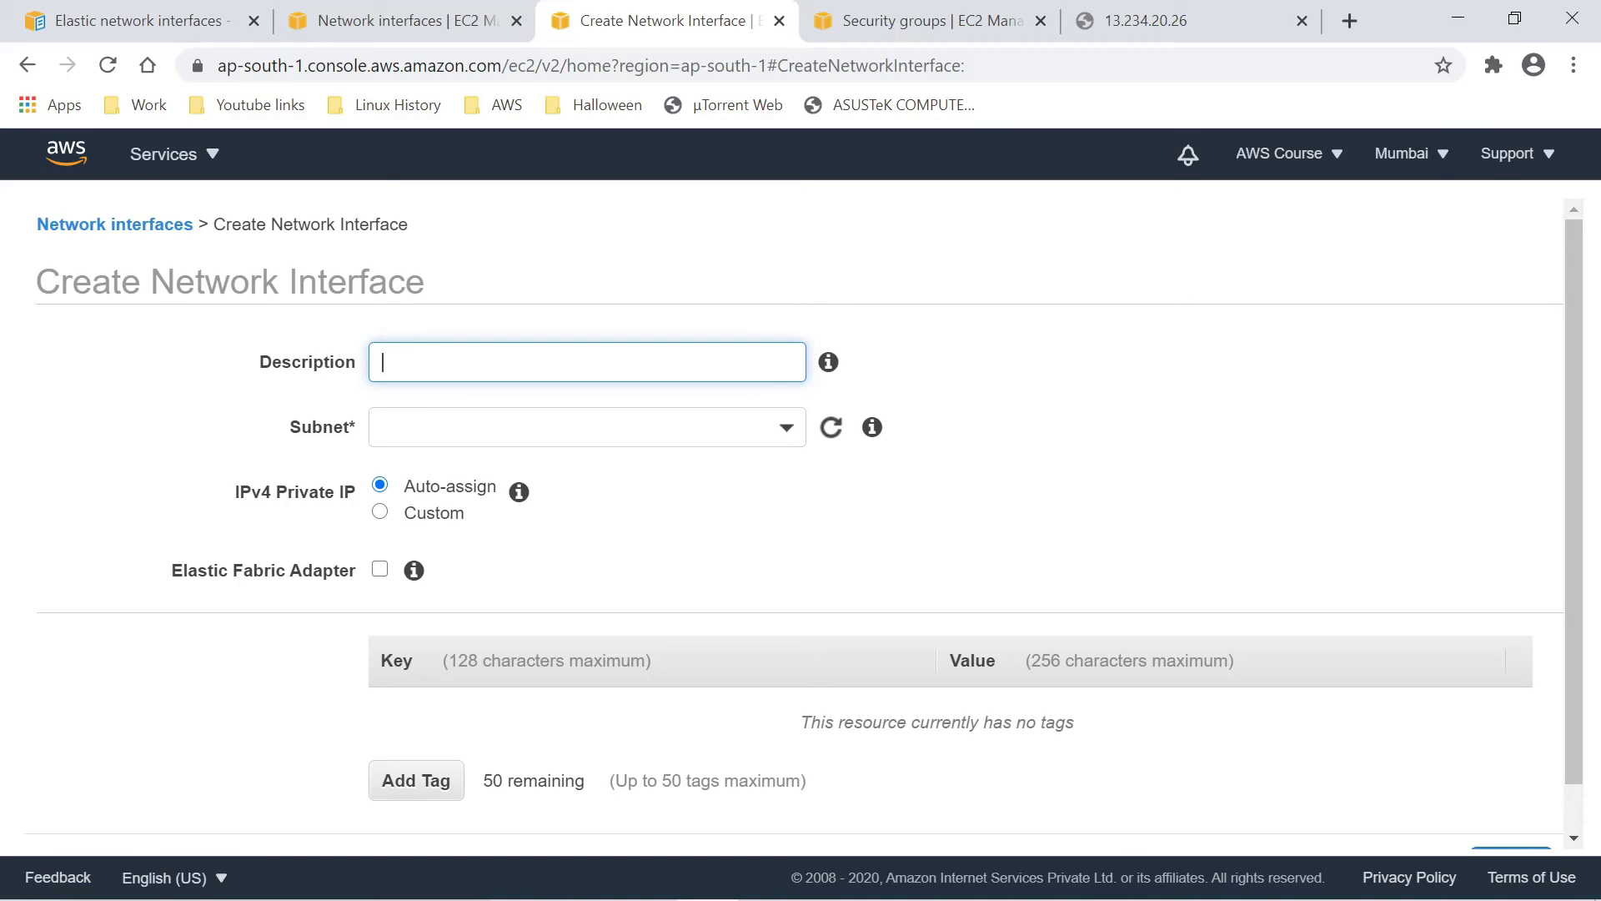
type("Second Interface")
left_click(384, 427)
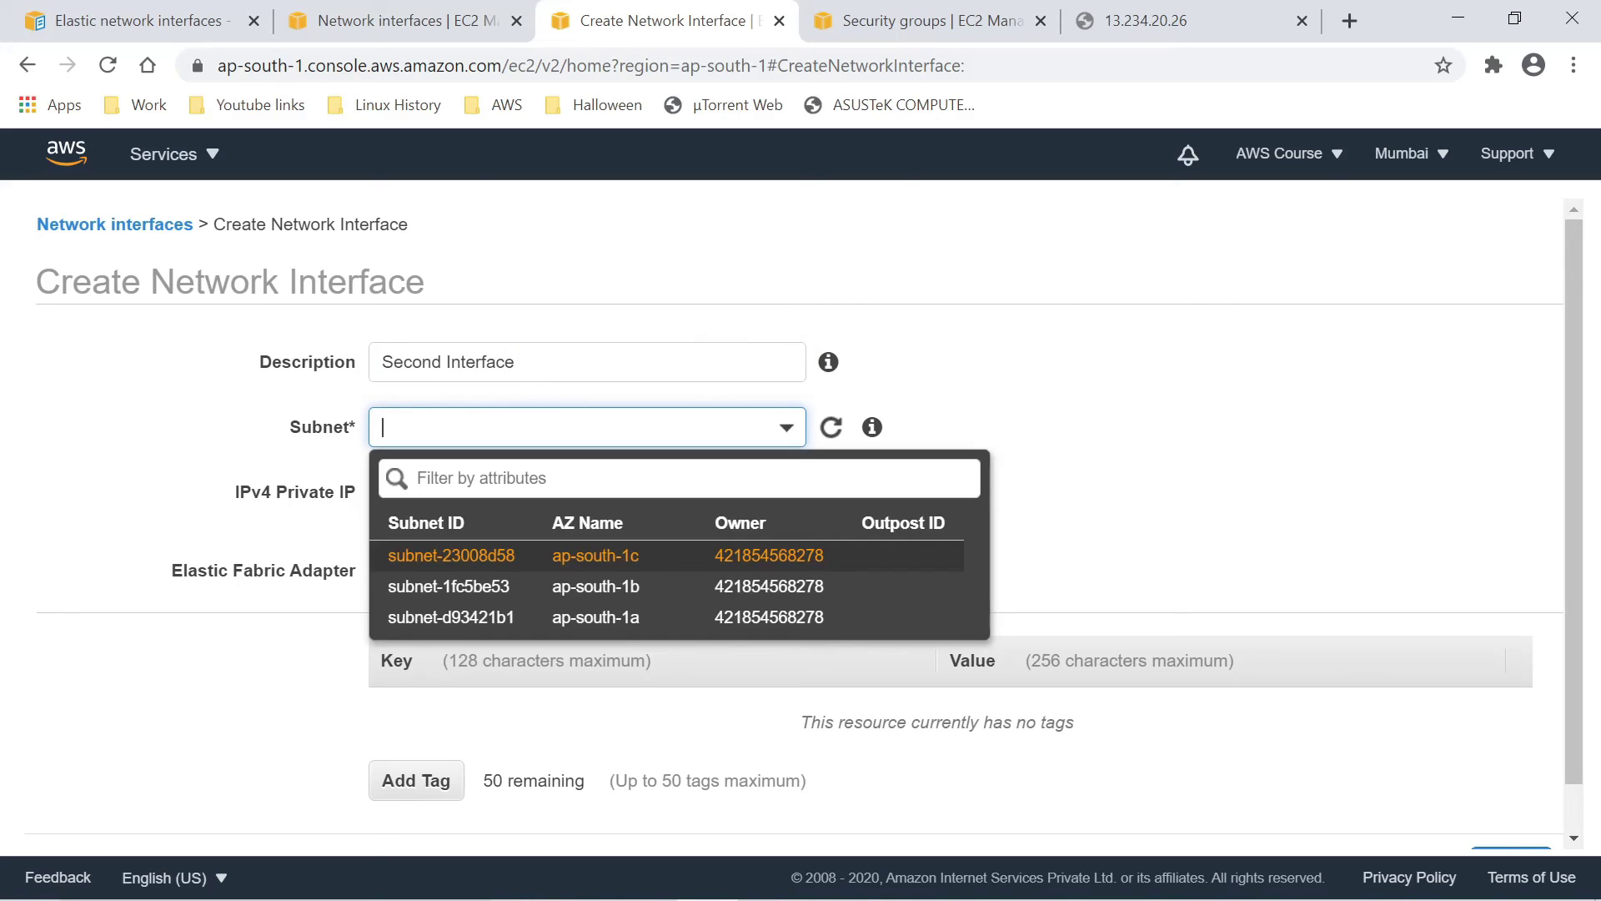
left_click(558, 619)
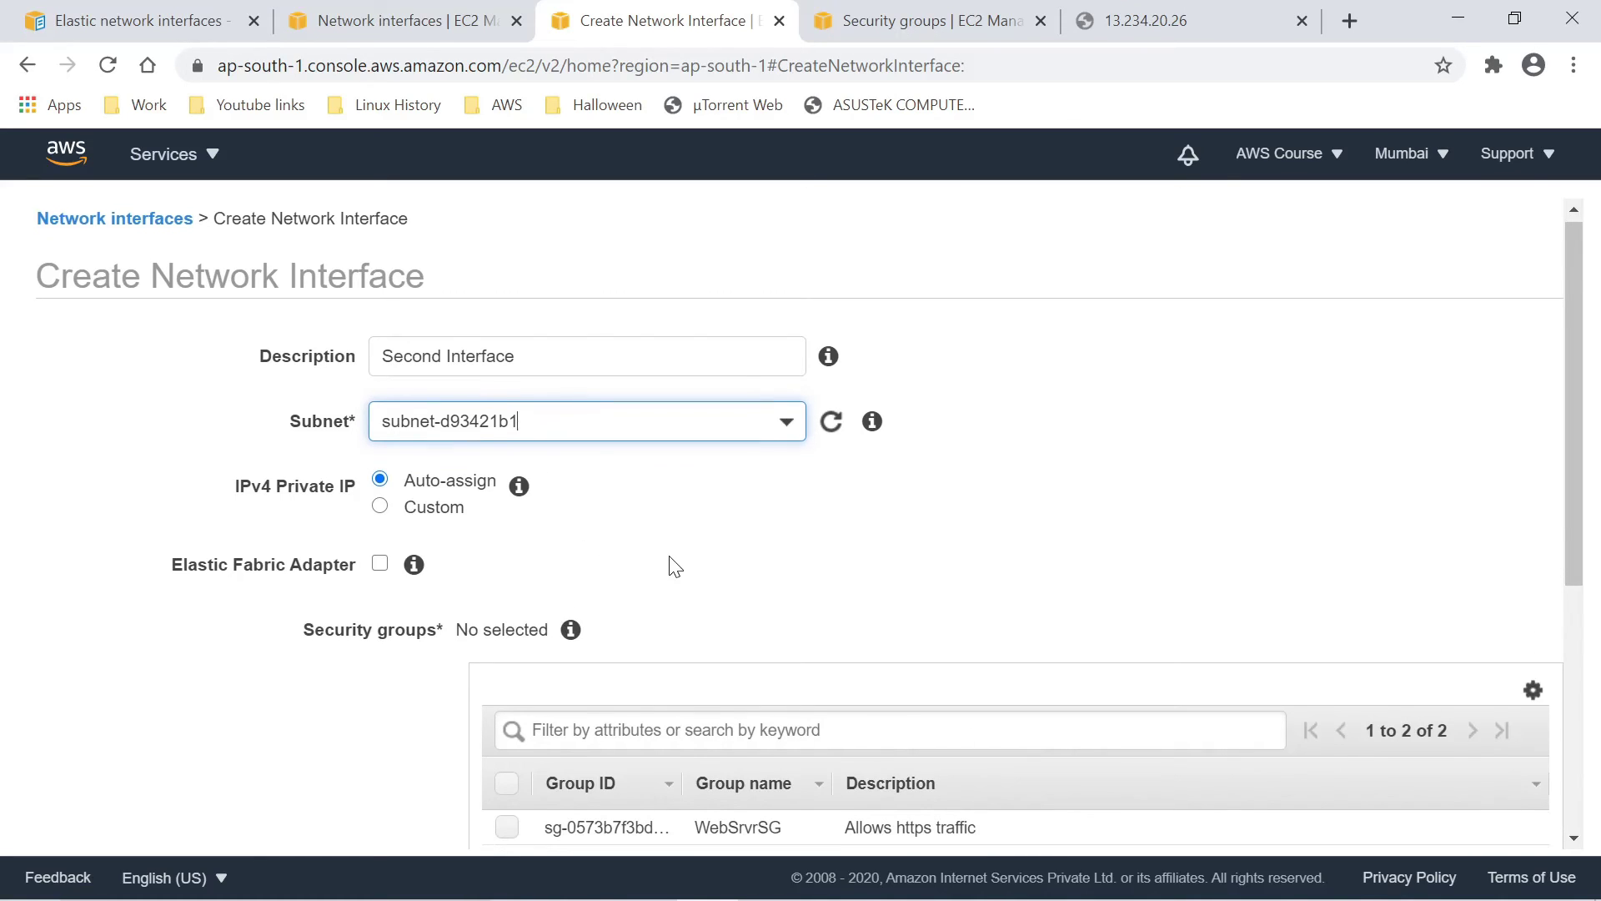
- Check the Custom option for the IPv4 private IP and return the setting to Auto-assign
scroll(667, 559, "down", 1)
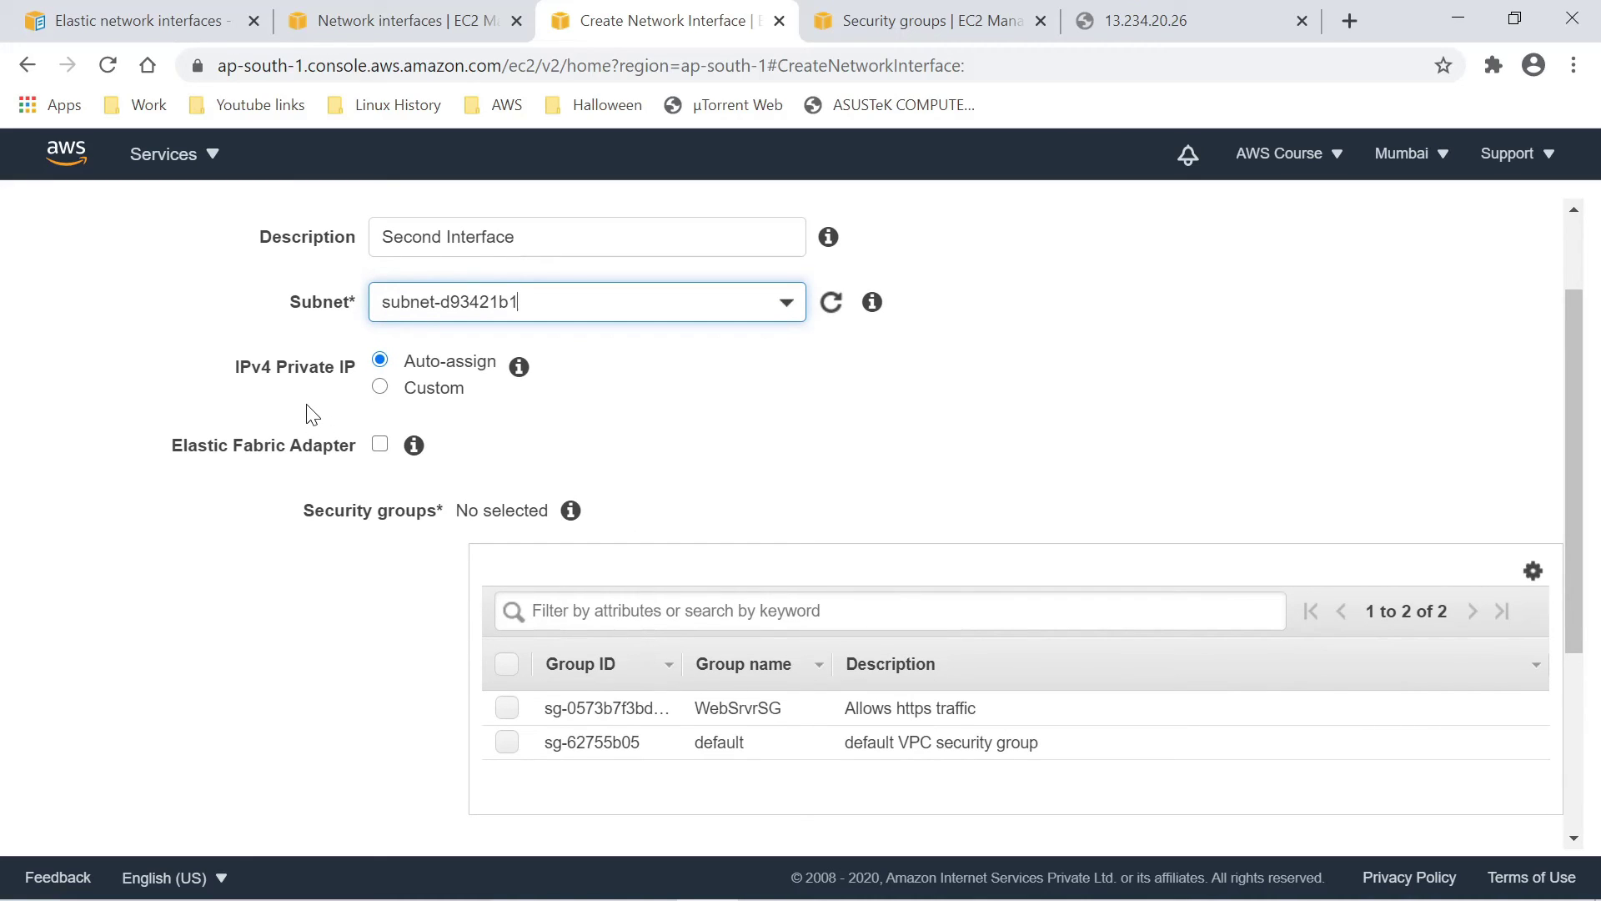
left_click(379, 387)
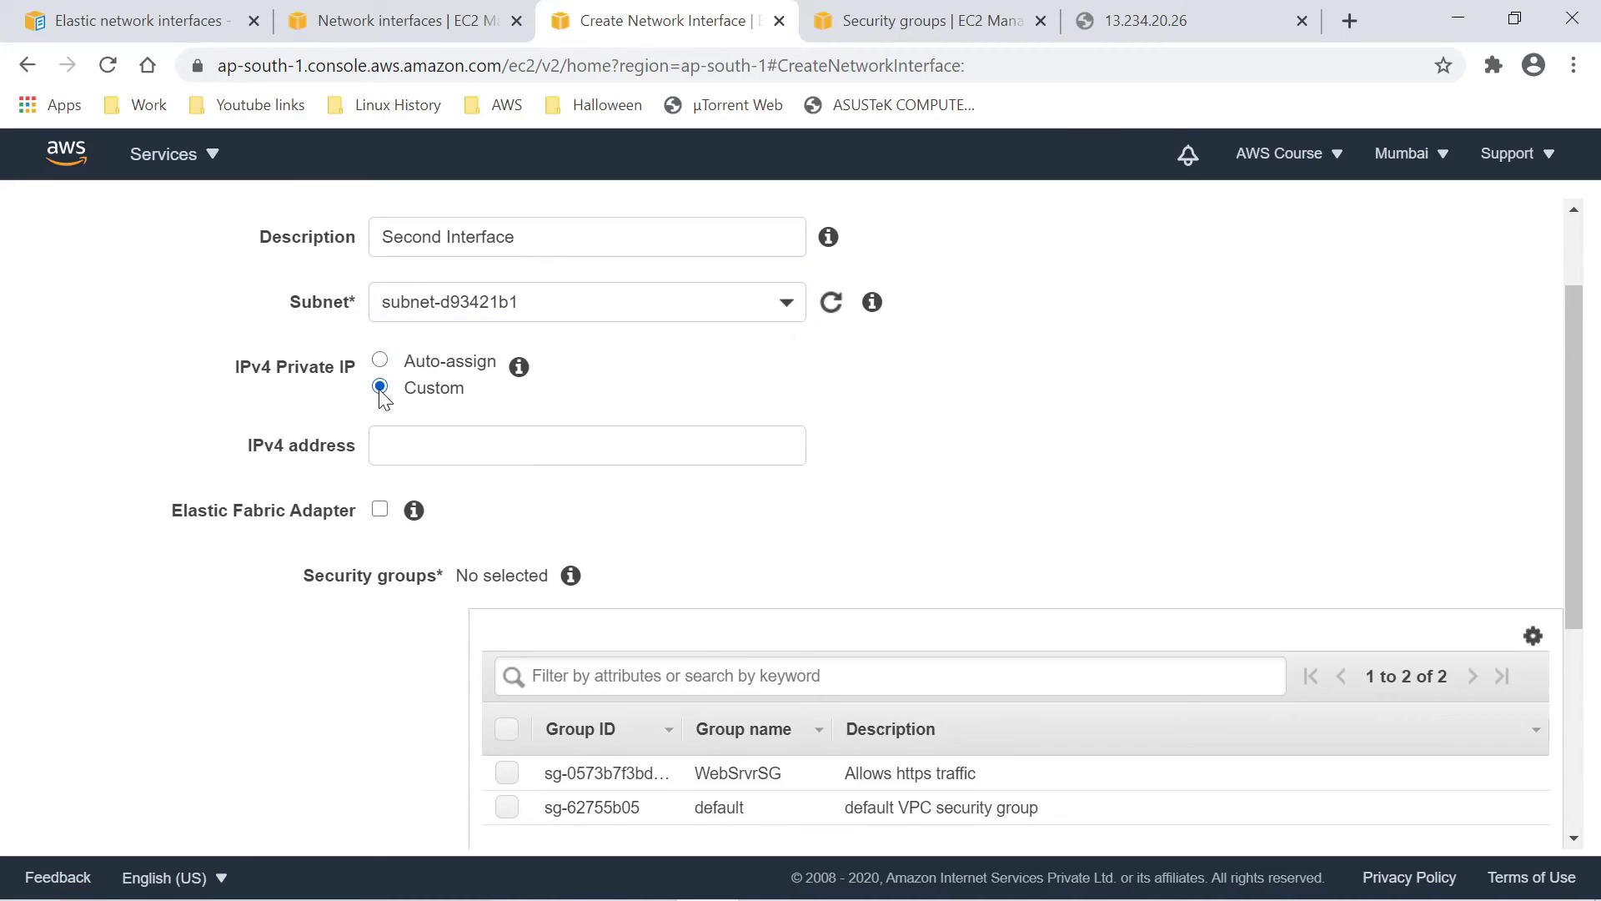
left_click(384, 435)
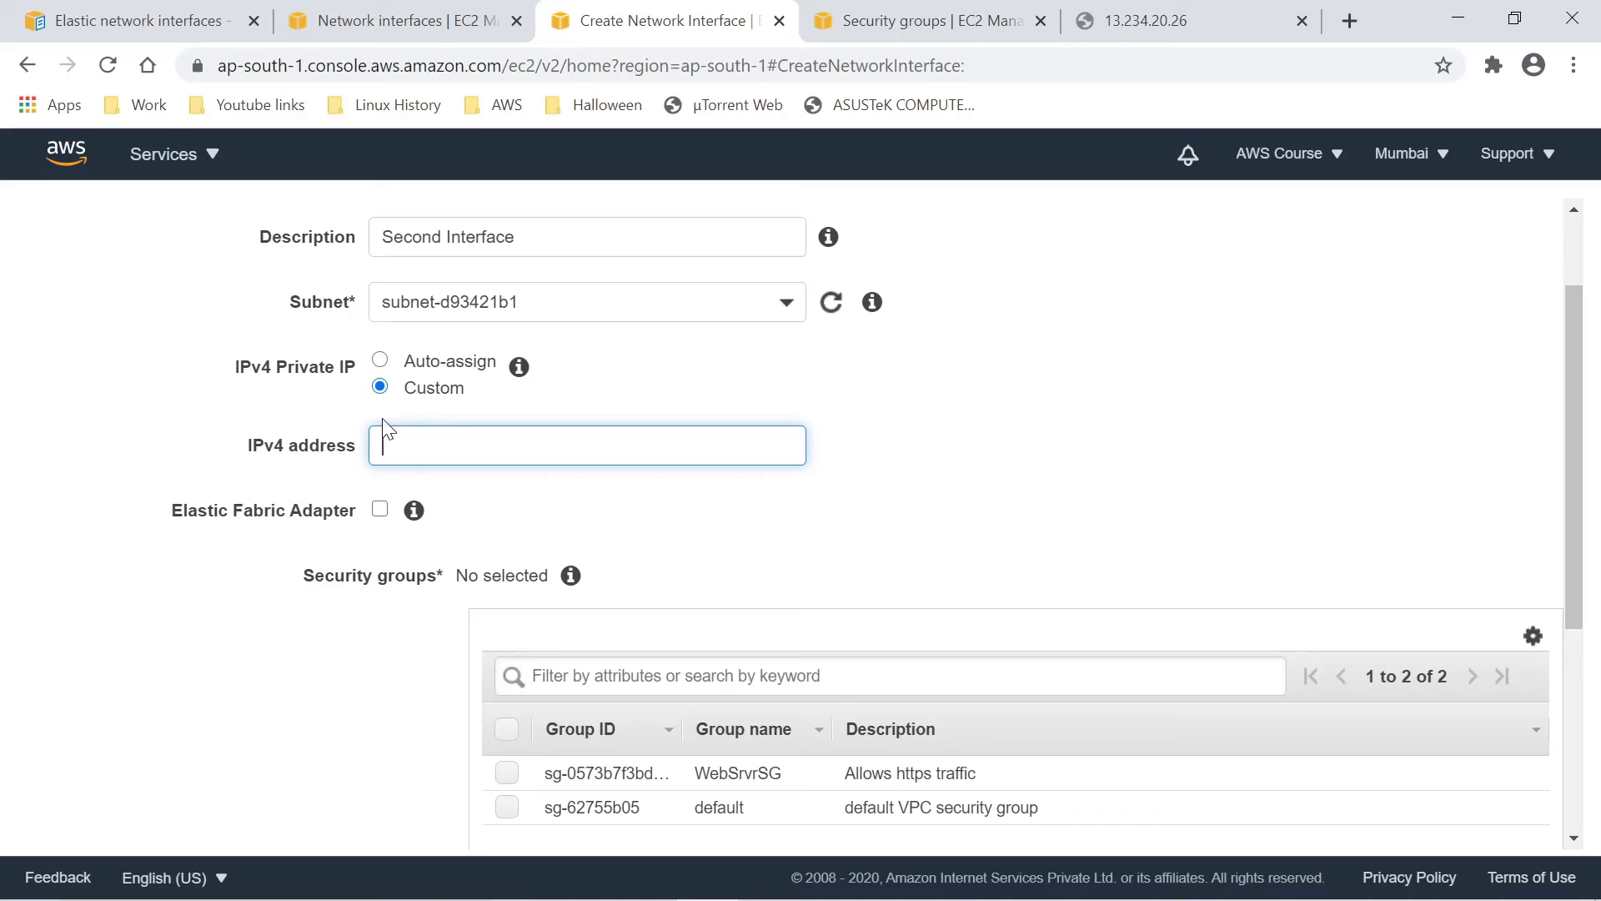
left_click(379, 359)
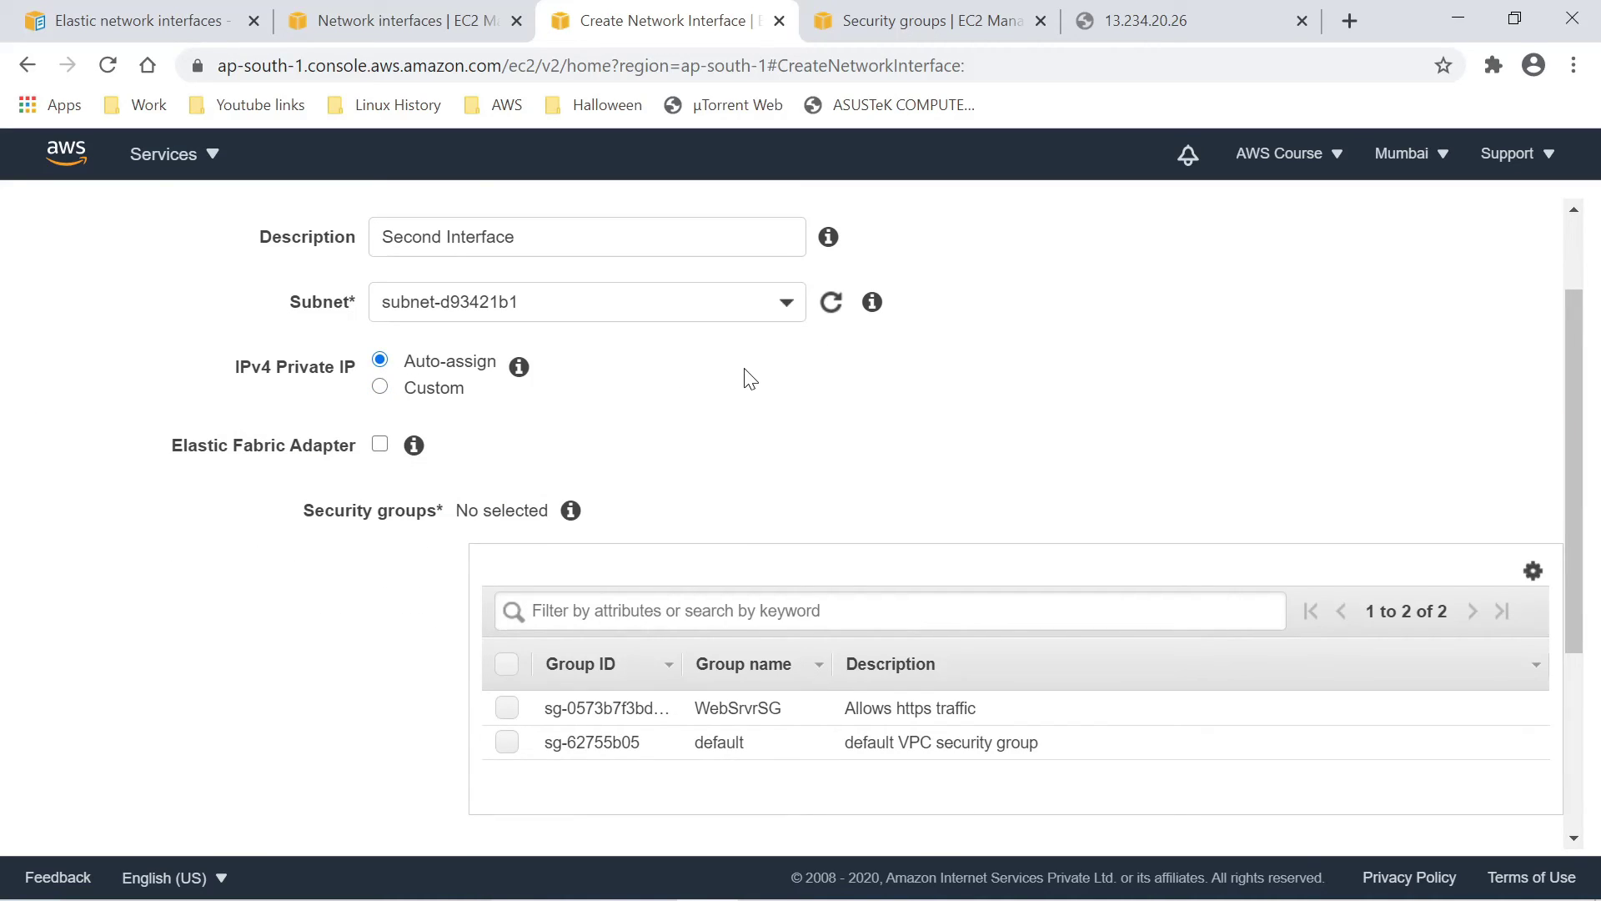
- Assign the default security group sg-62755b05 to the new interface and create it
mouse_move(401, 452)
left_click_drag(1575, 404, 1544, 379)
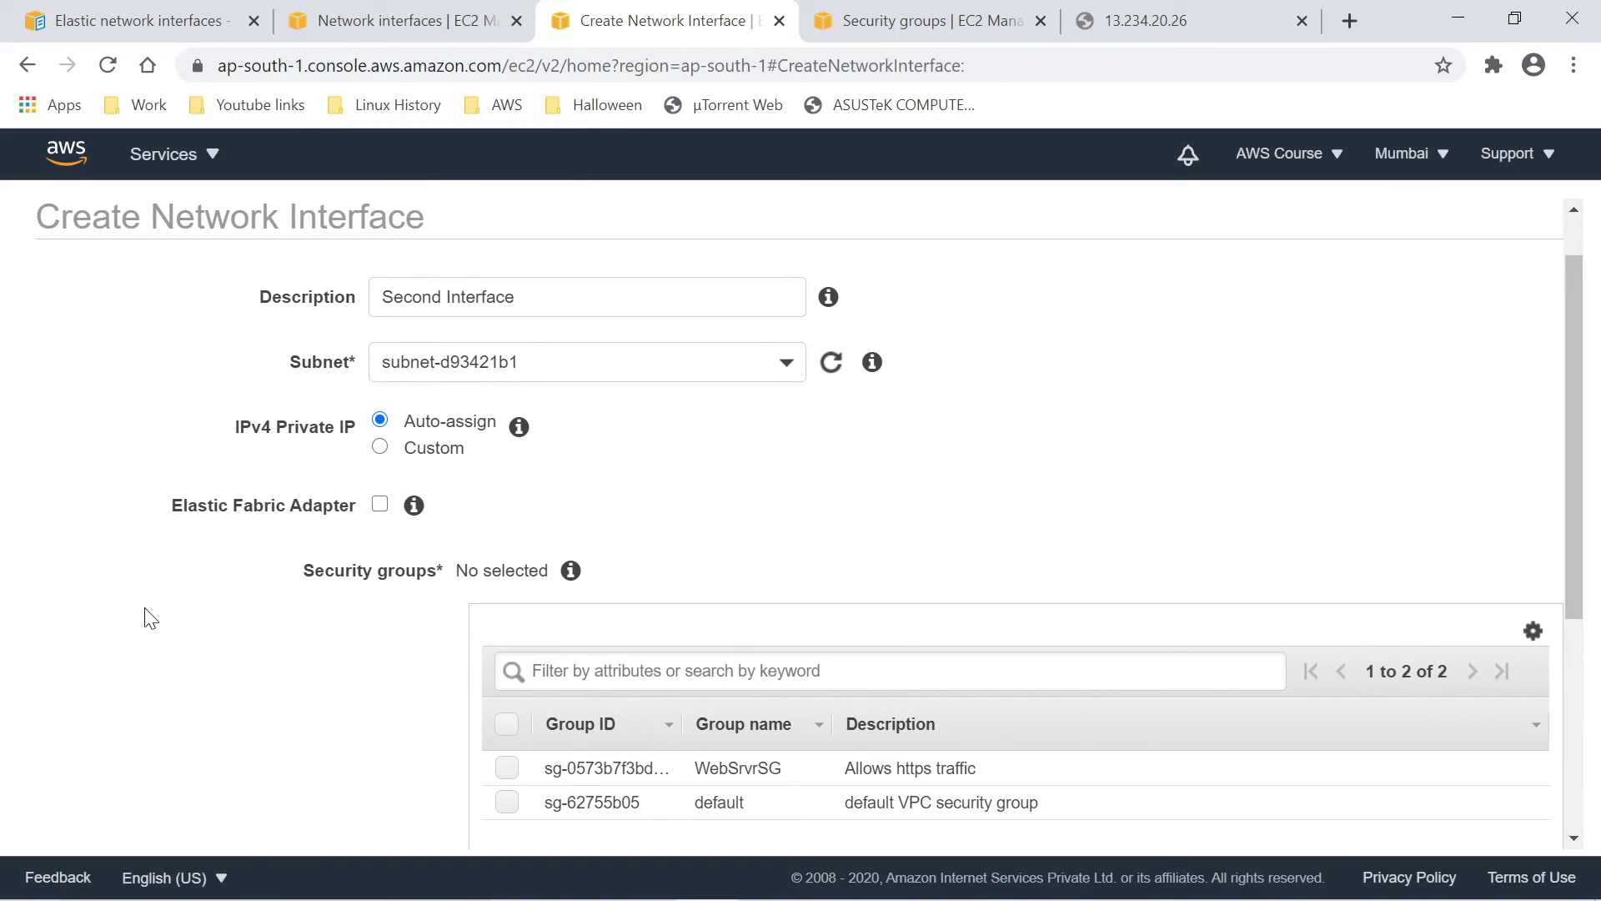
scroll(191, 544, "down", 3)
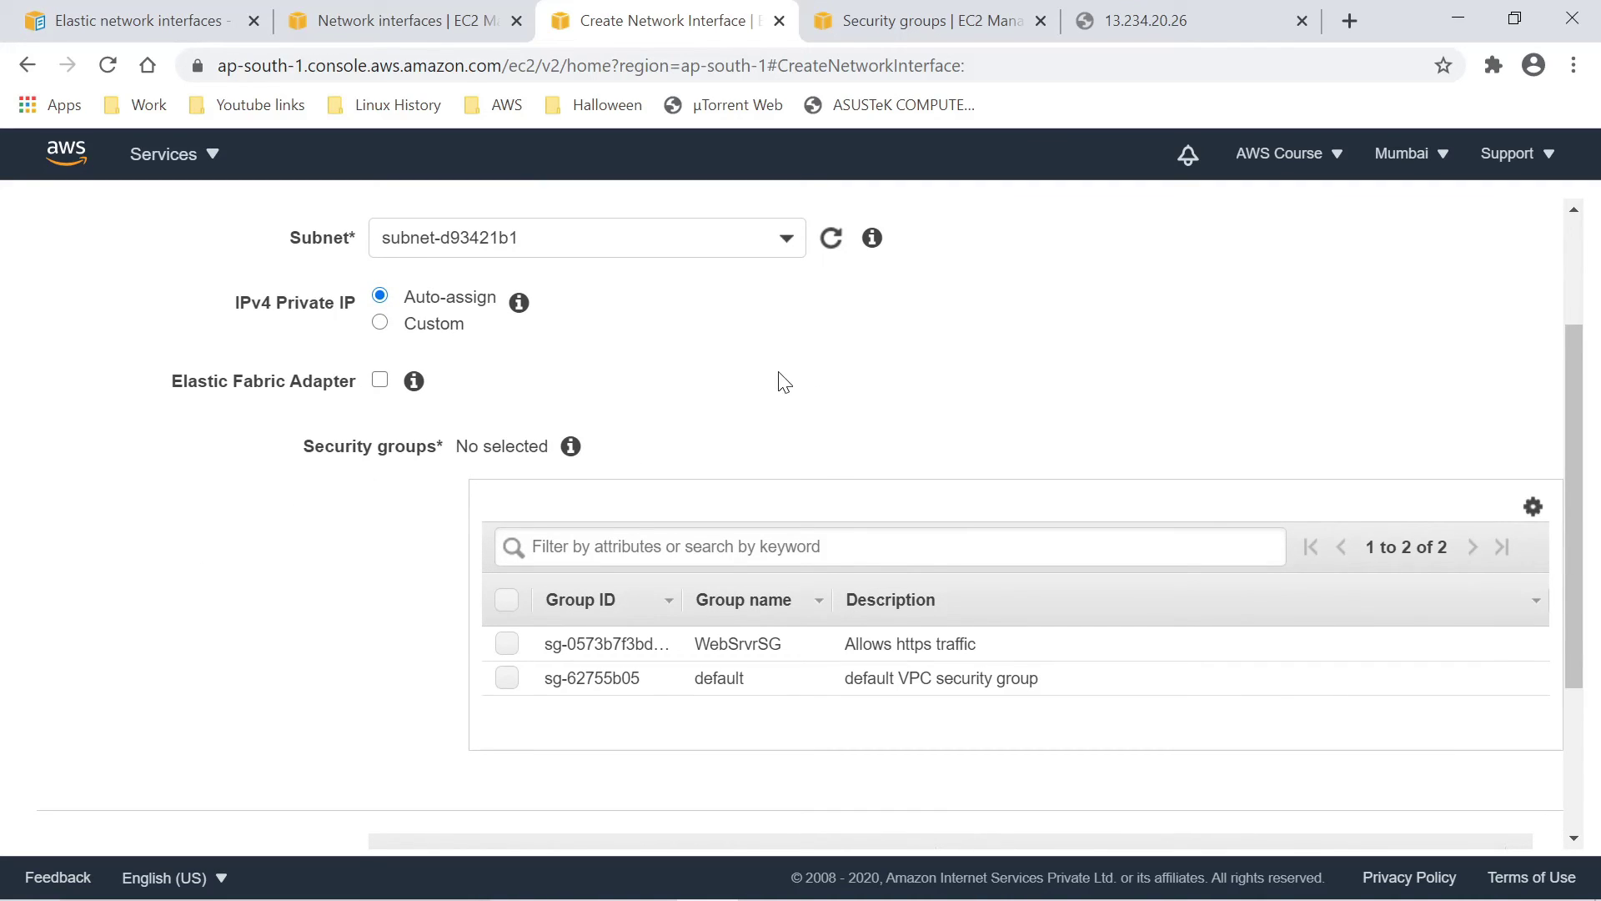
scroll(717, 408, "down", 1)
scroll(418, 543, "up", 5)
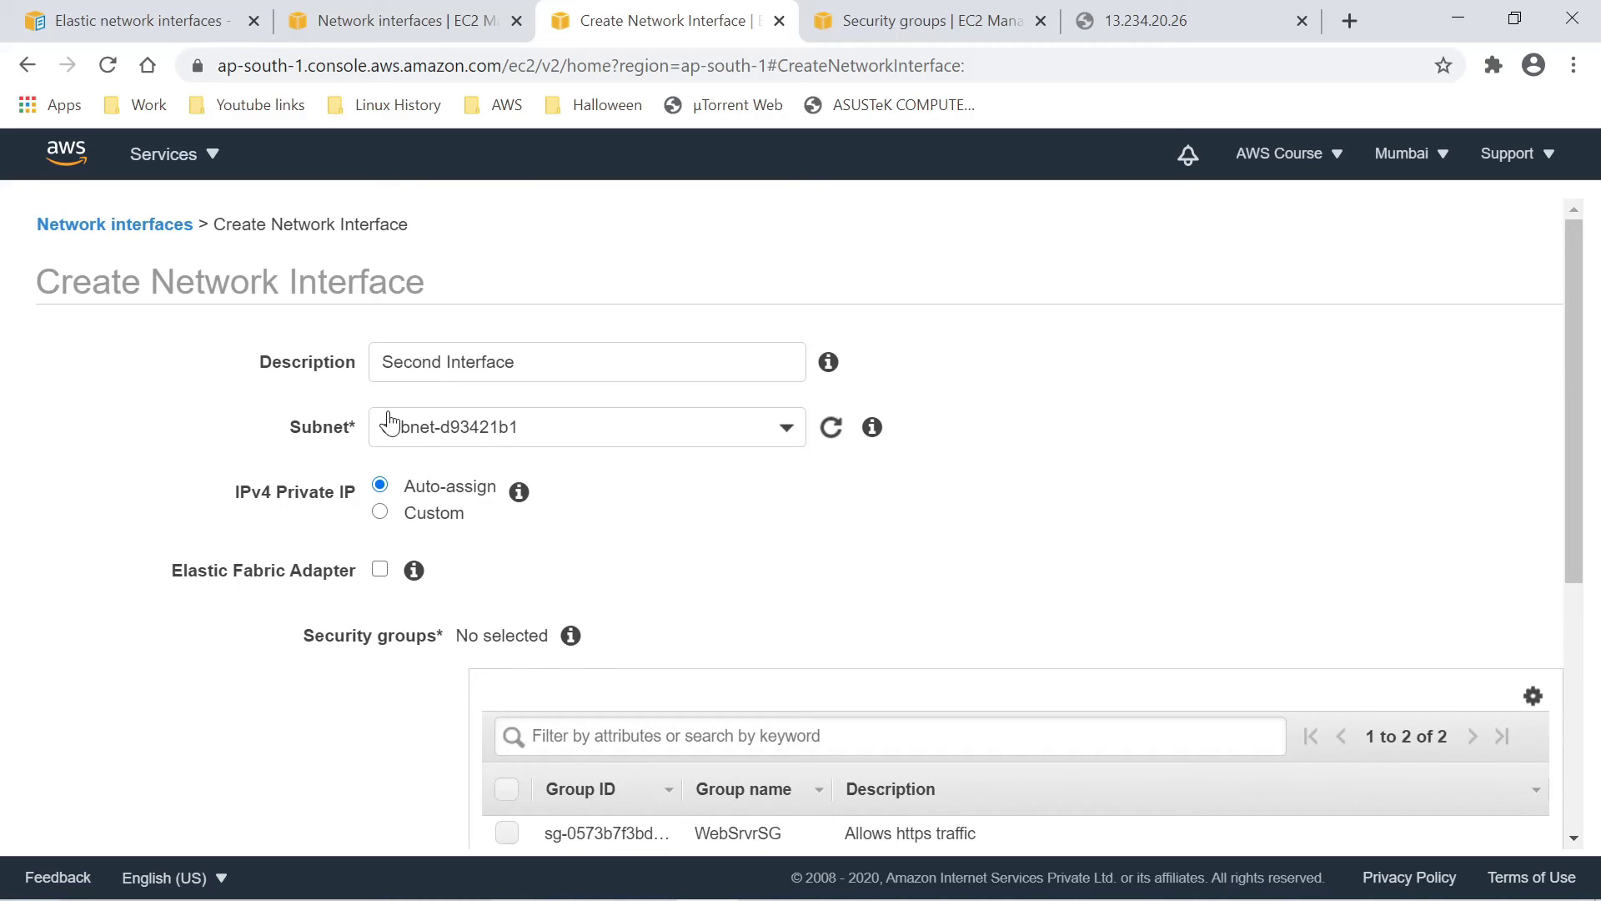
scroll(467, 417, "down", 3)
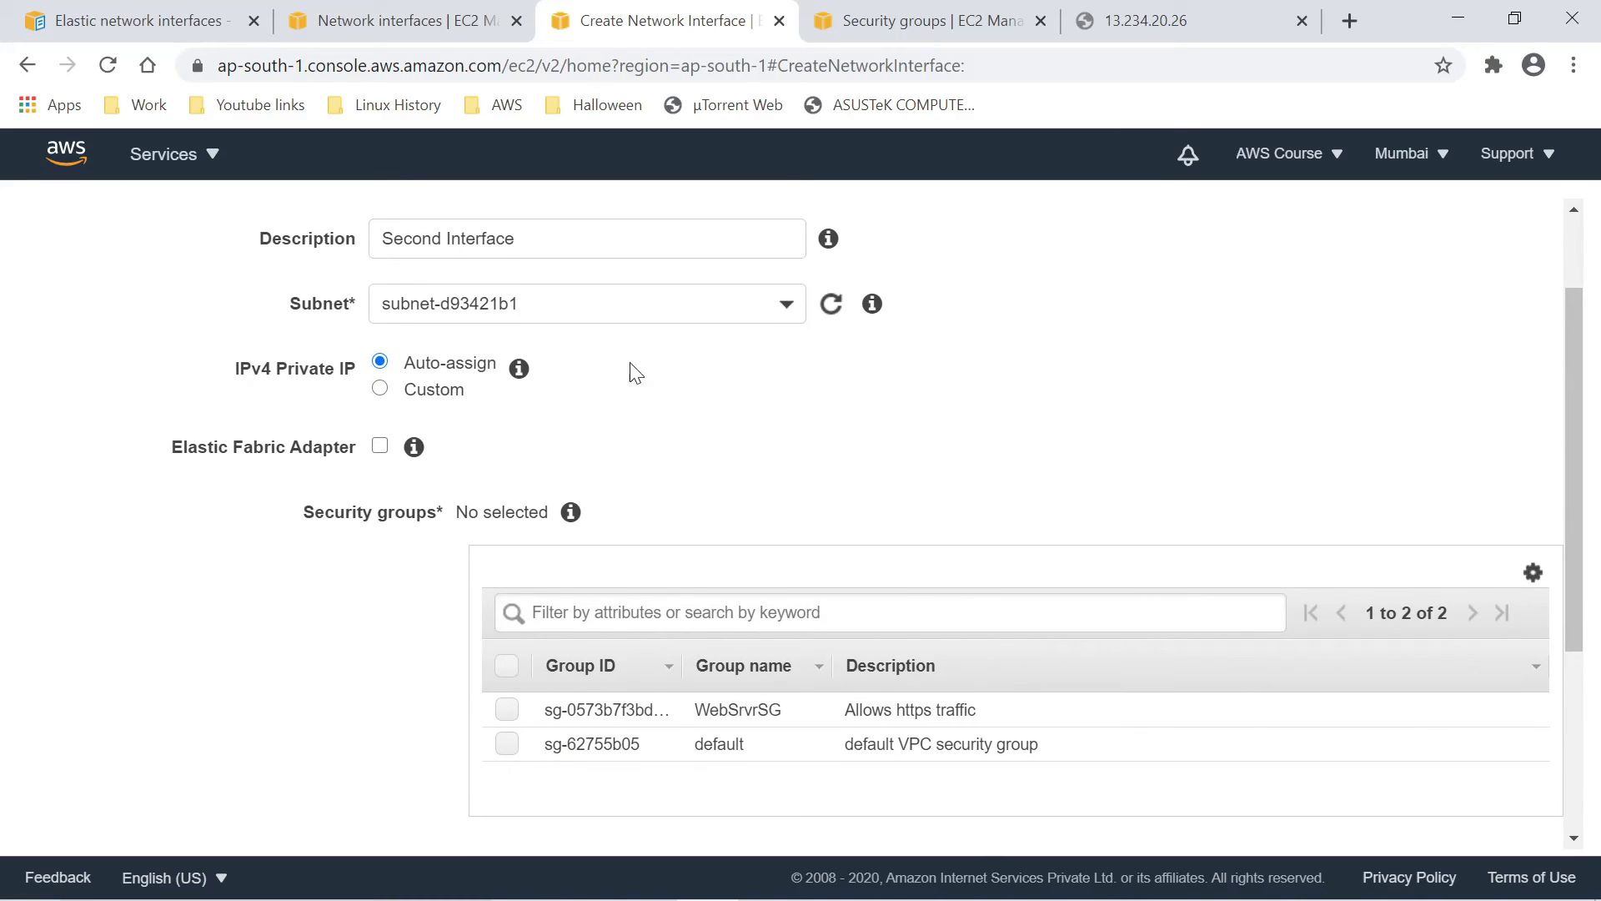
scroll(686, 365, "down", 2)
scroll(705, 364, "down", 4)
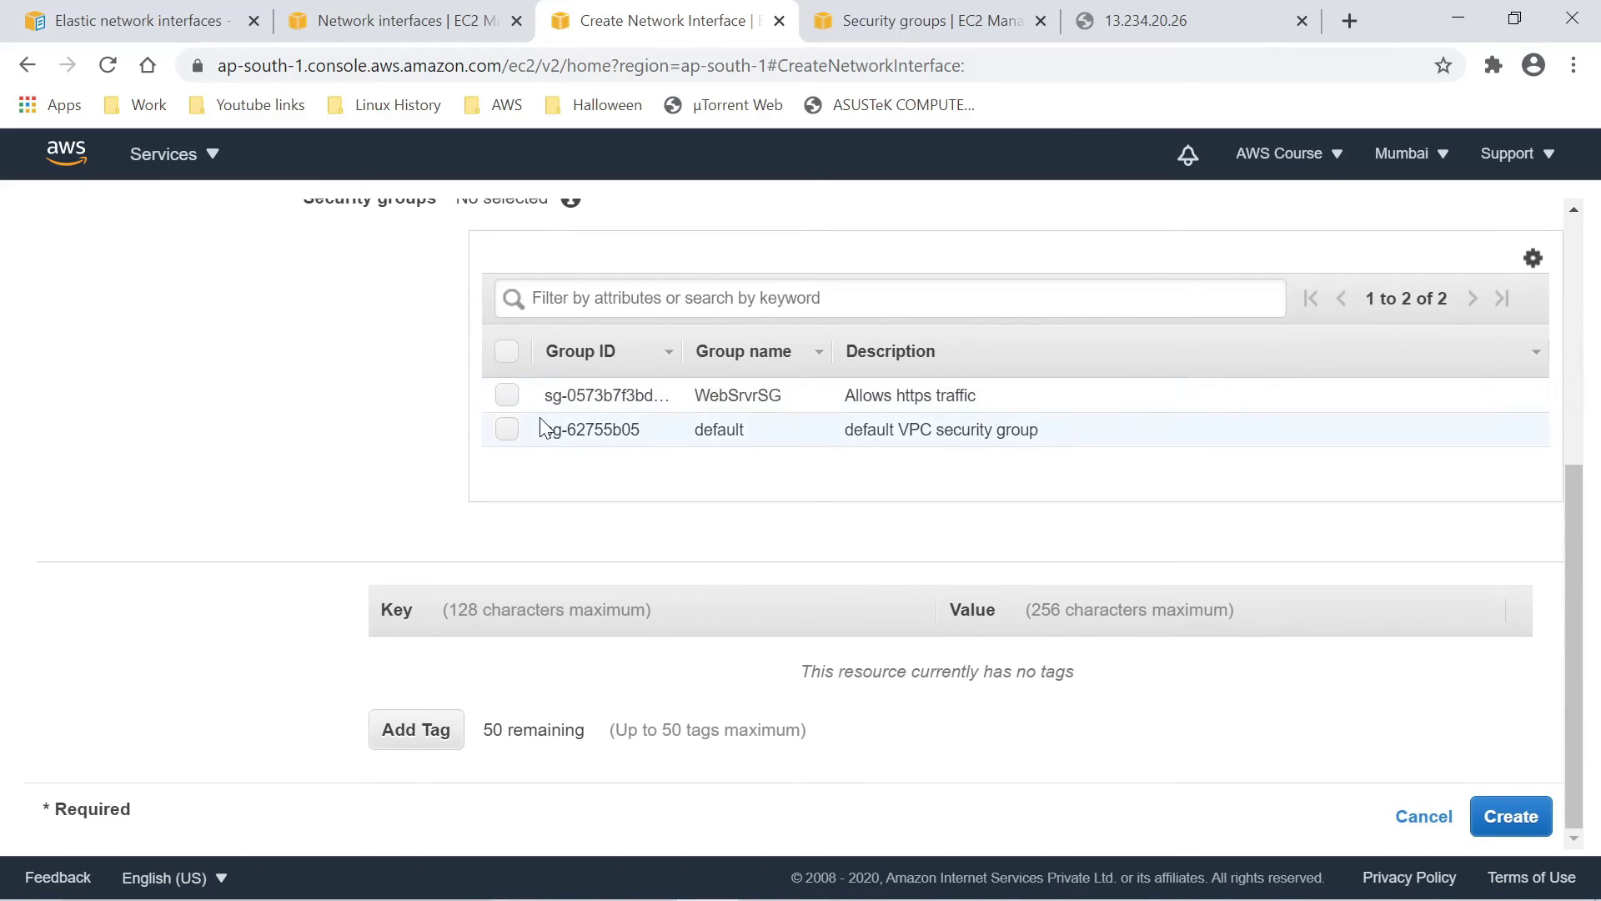
left_click(516, 431)
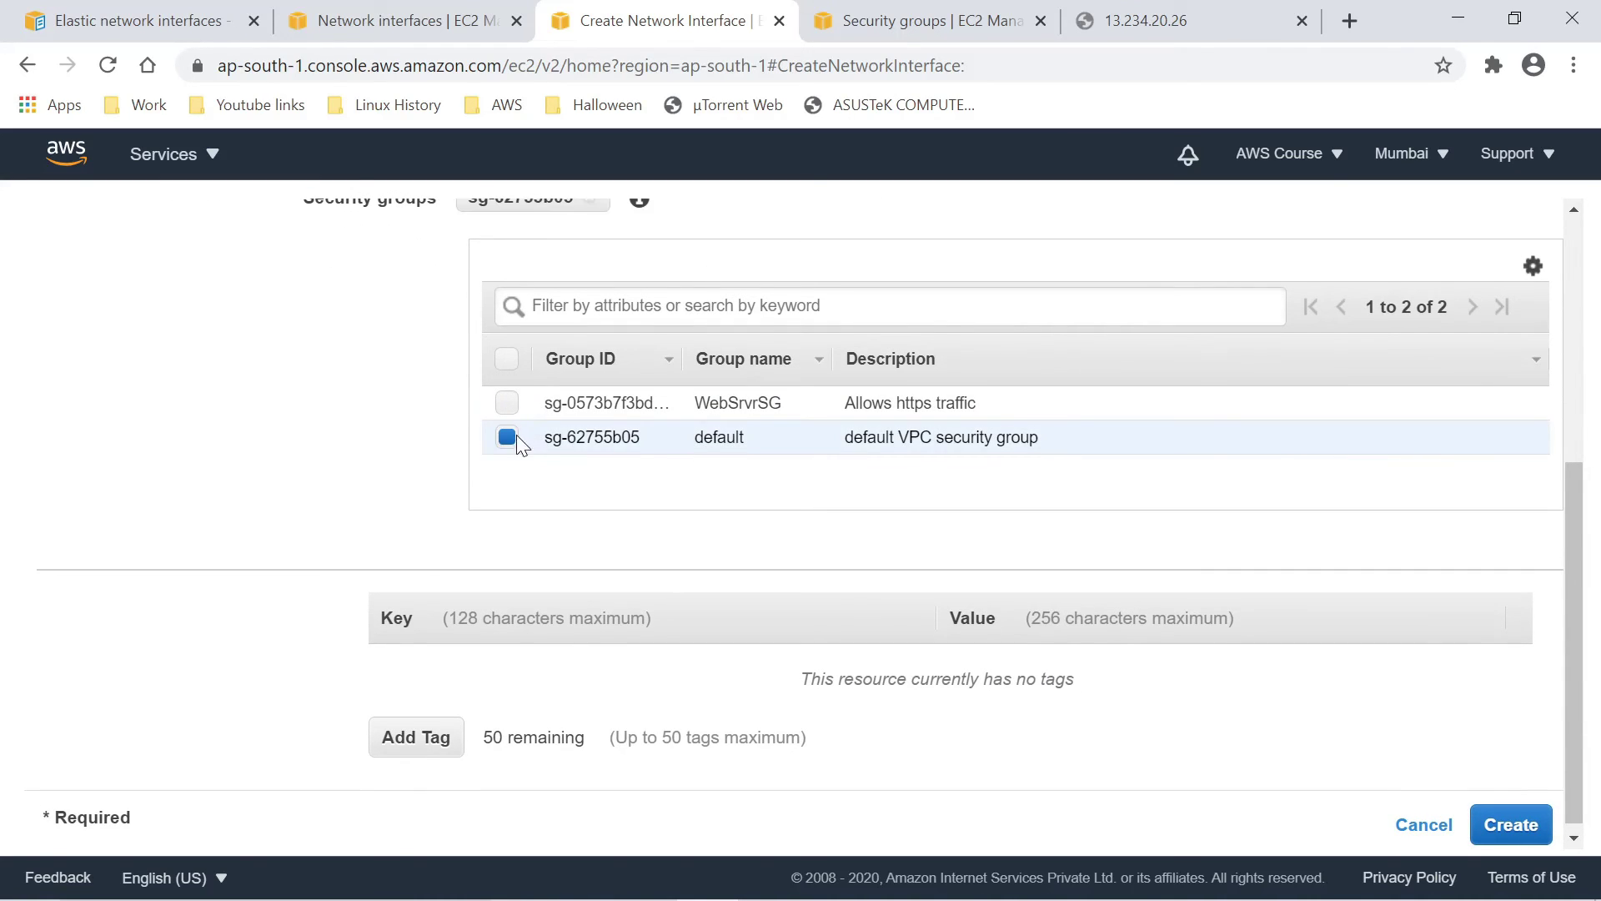
left_click(1511, 824)
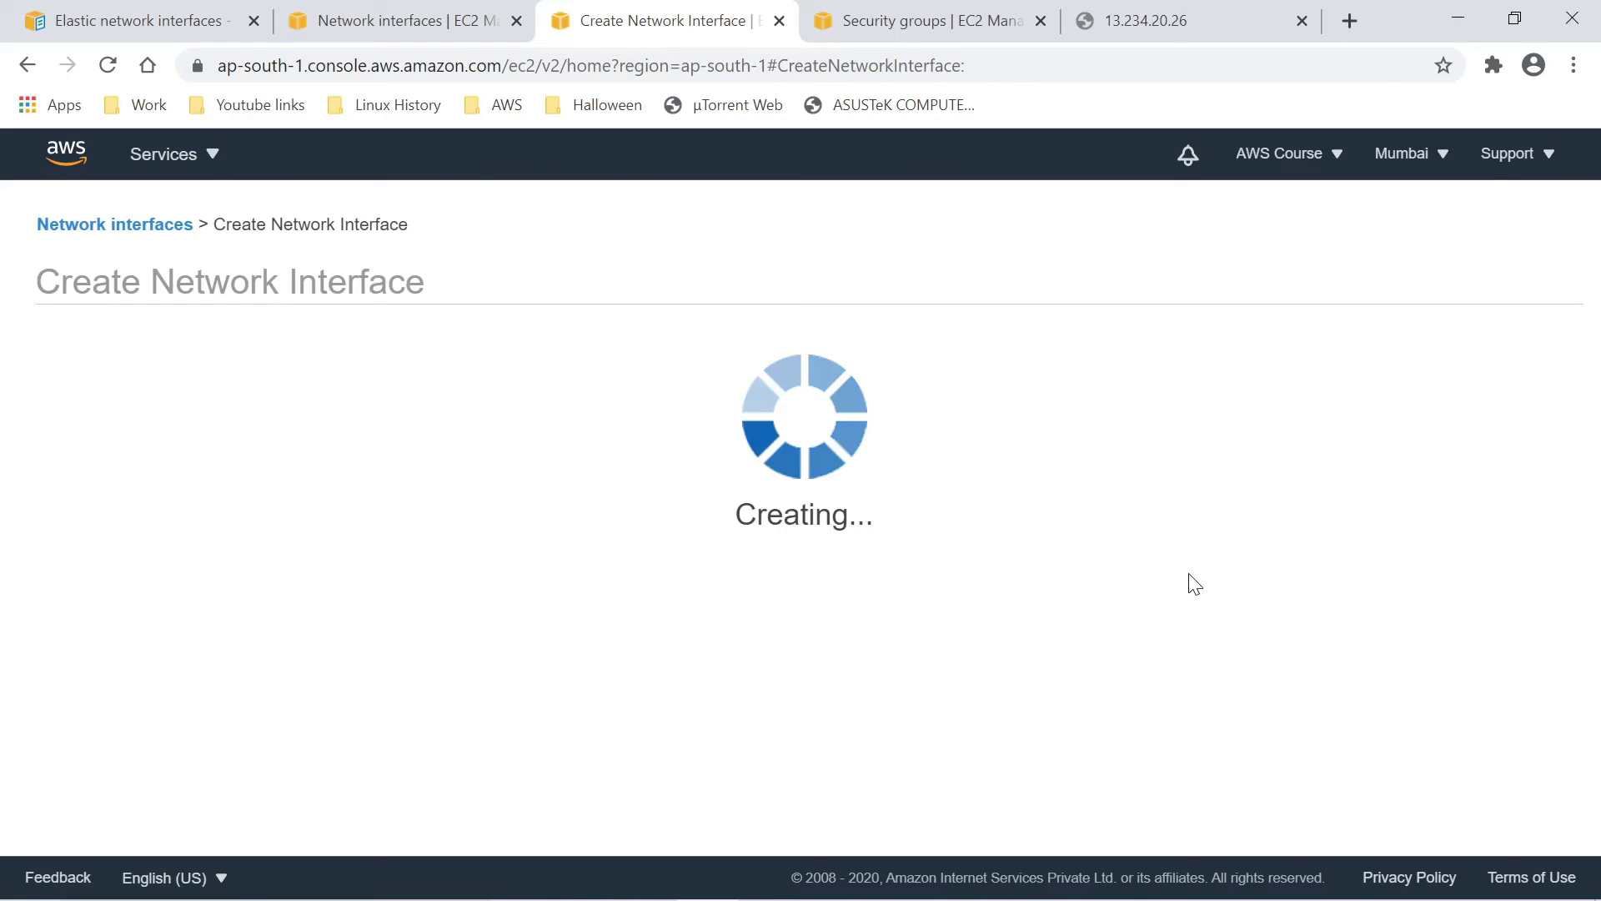
- Examine the description, instance, status and IP addresses of both network interfaces, glancing at the 13.234.20.26 page and the security groups
left_click_drag(747, 663, 684, 668)
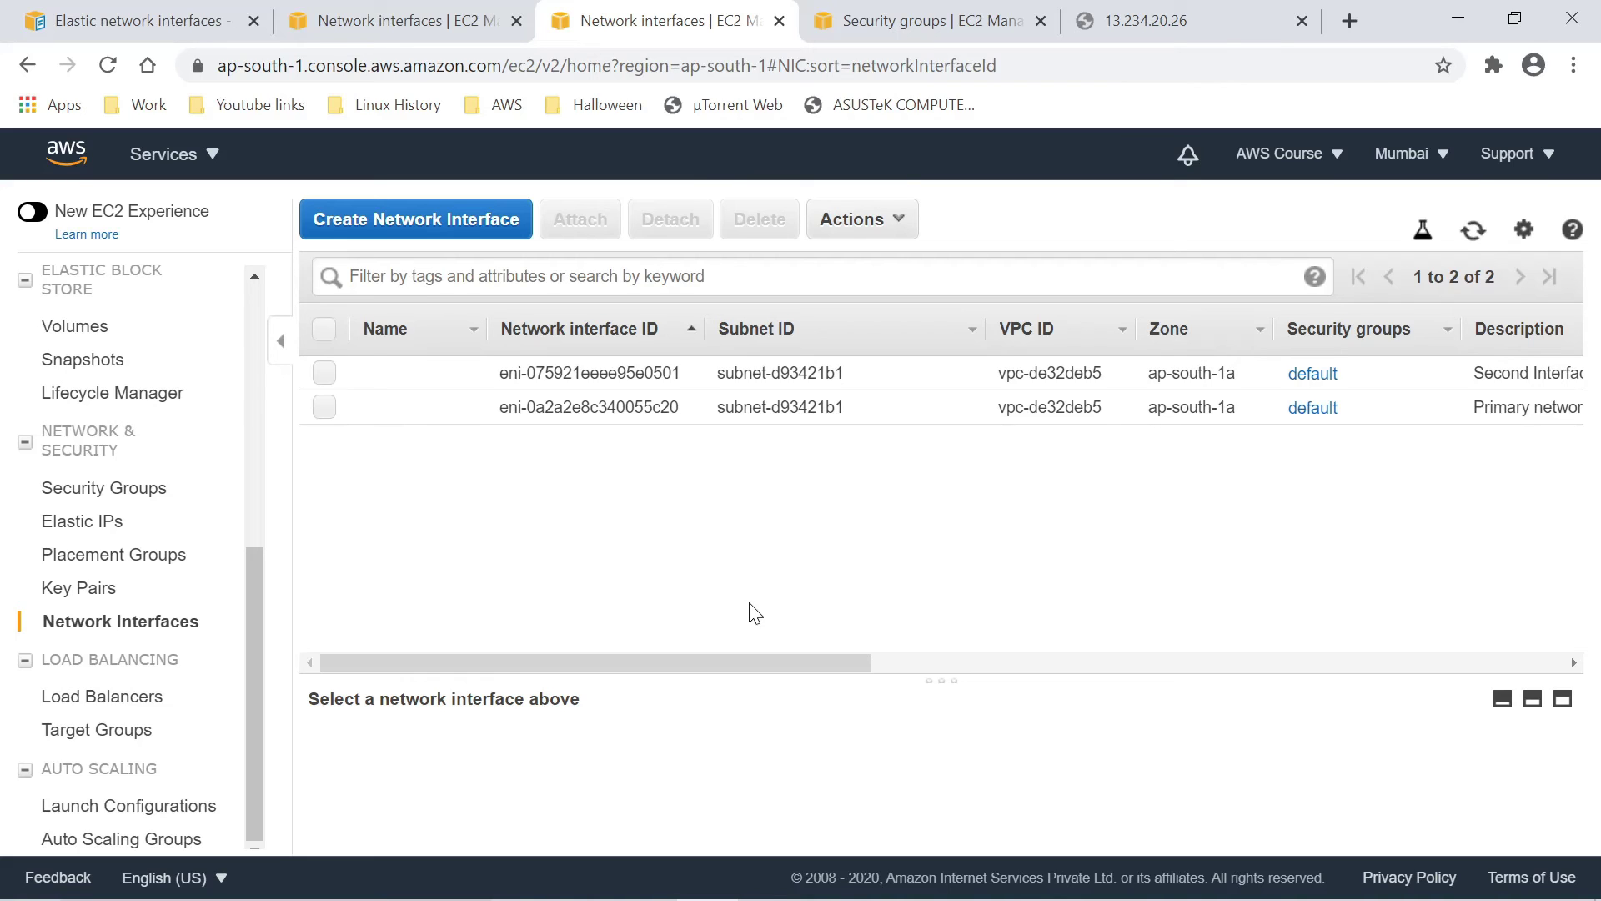
left_click_drag(728, 661, 636, 679)
left_click_drag(723, 659, 634, 659)
left_click_drag(662, 662, 1065, 643)
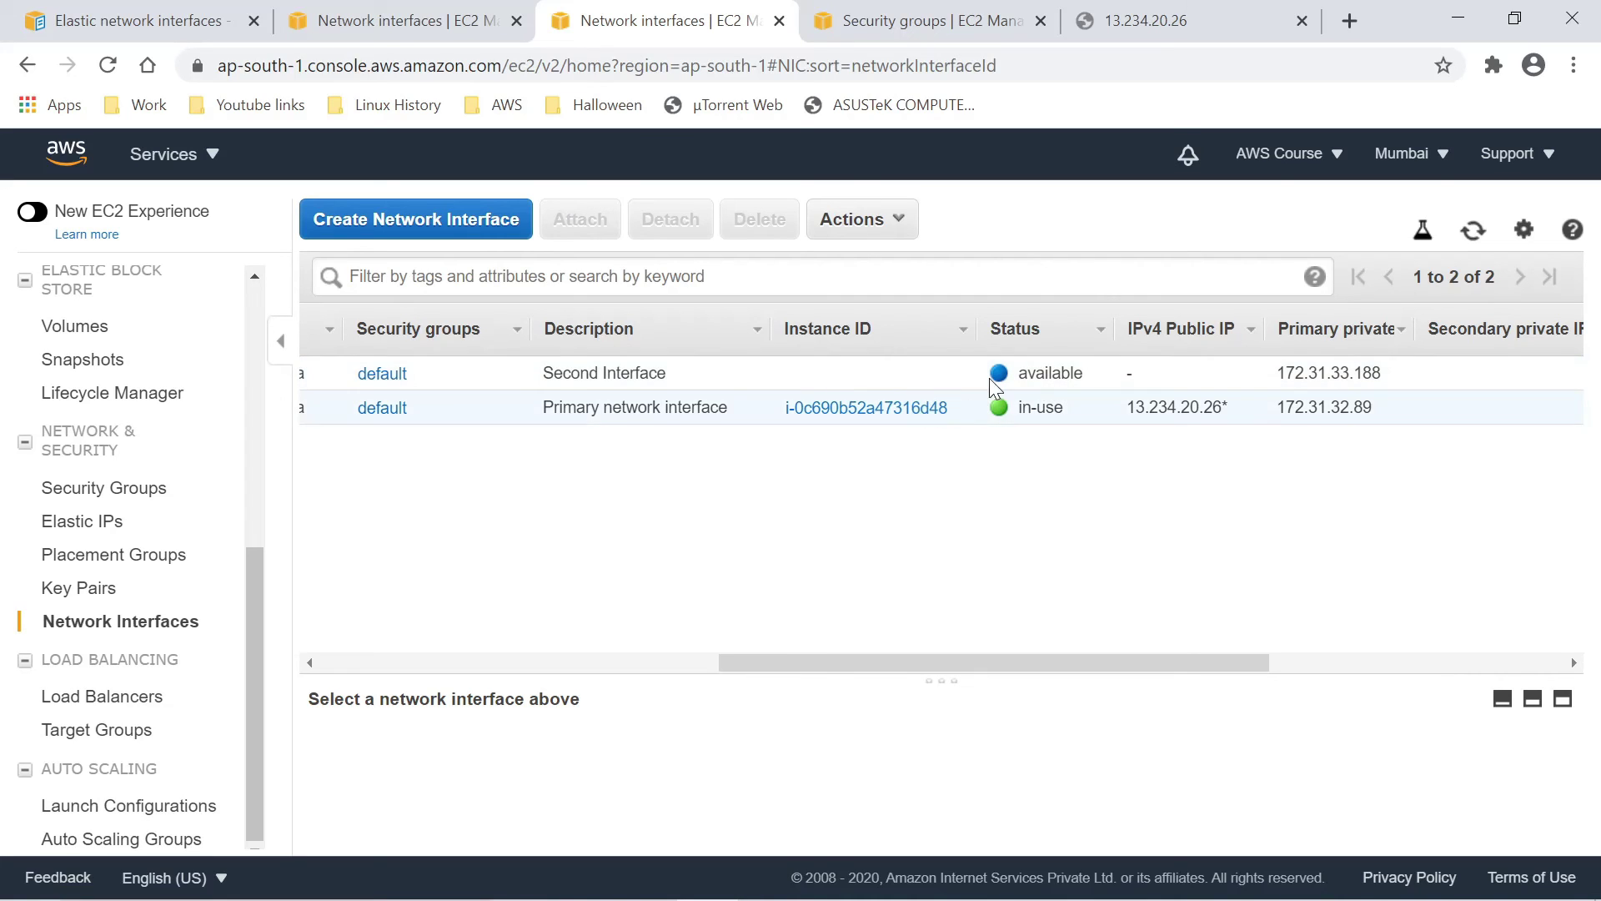
left_click(1167, 21)
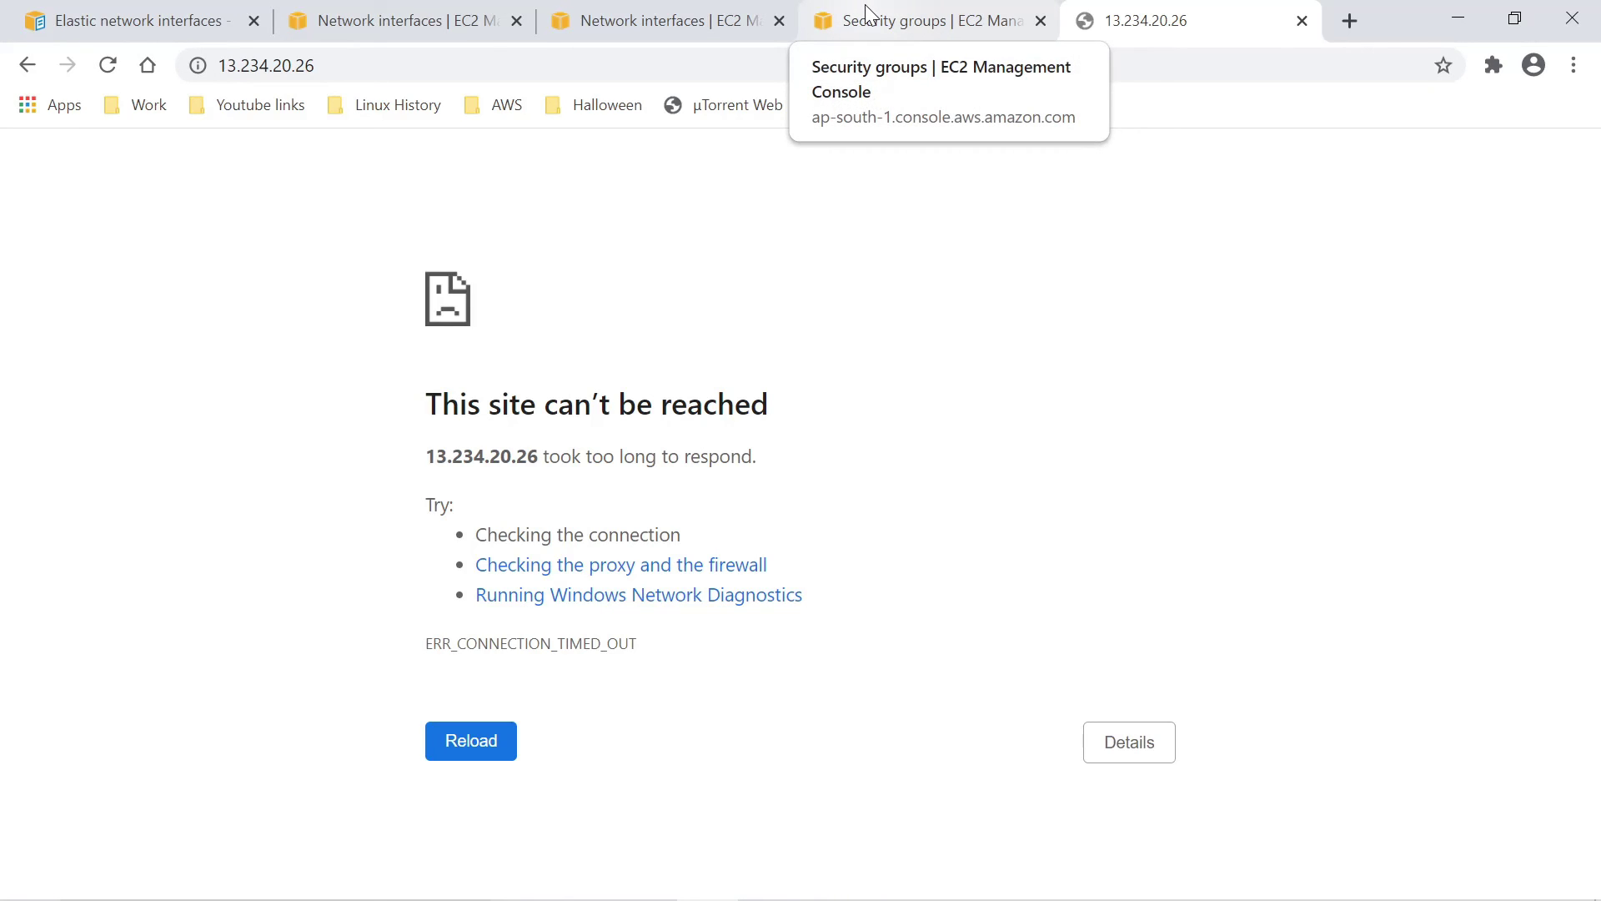
left_click(918, 23)
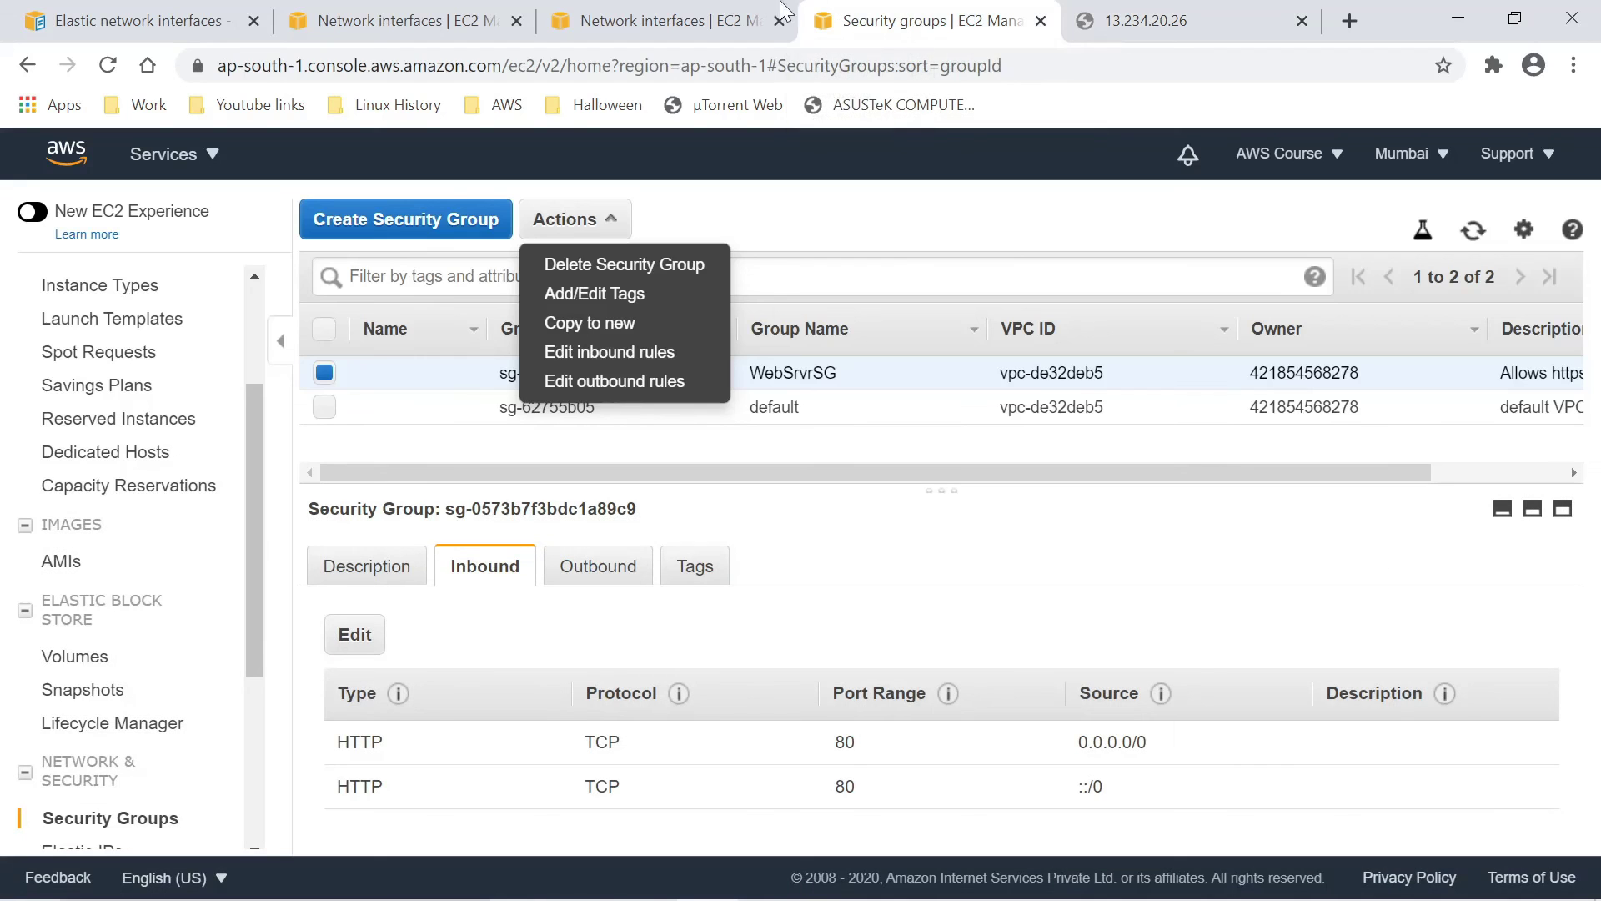
left_click(665, 20)
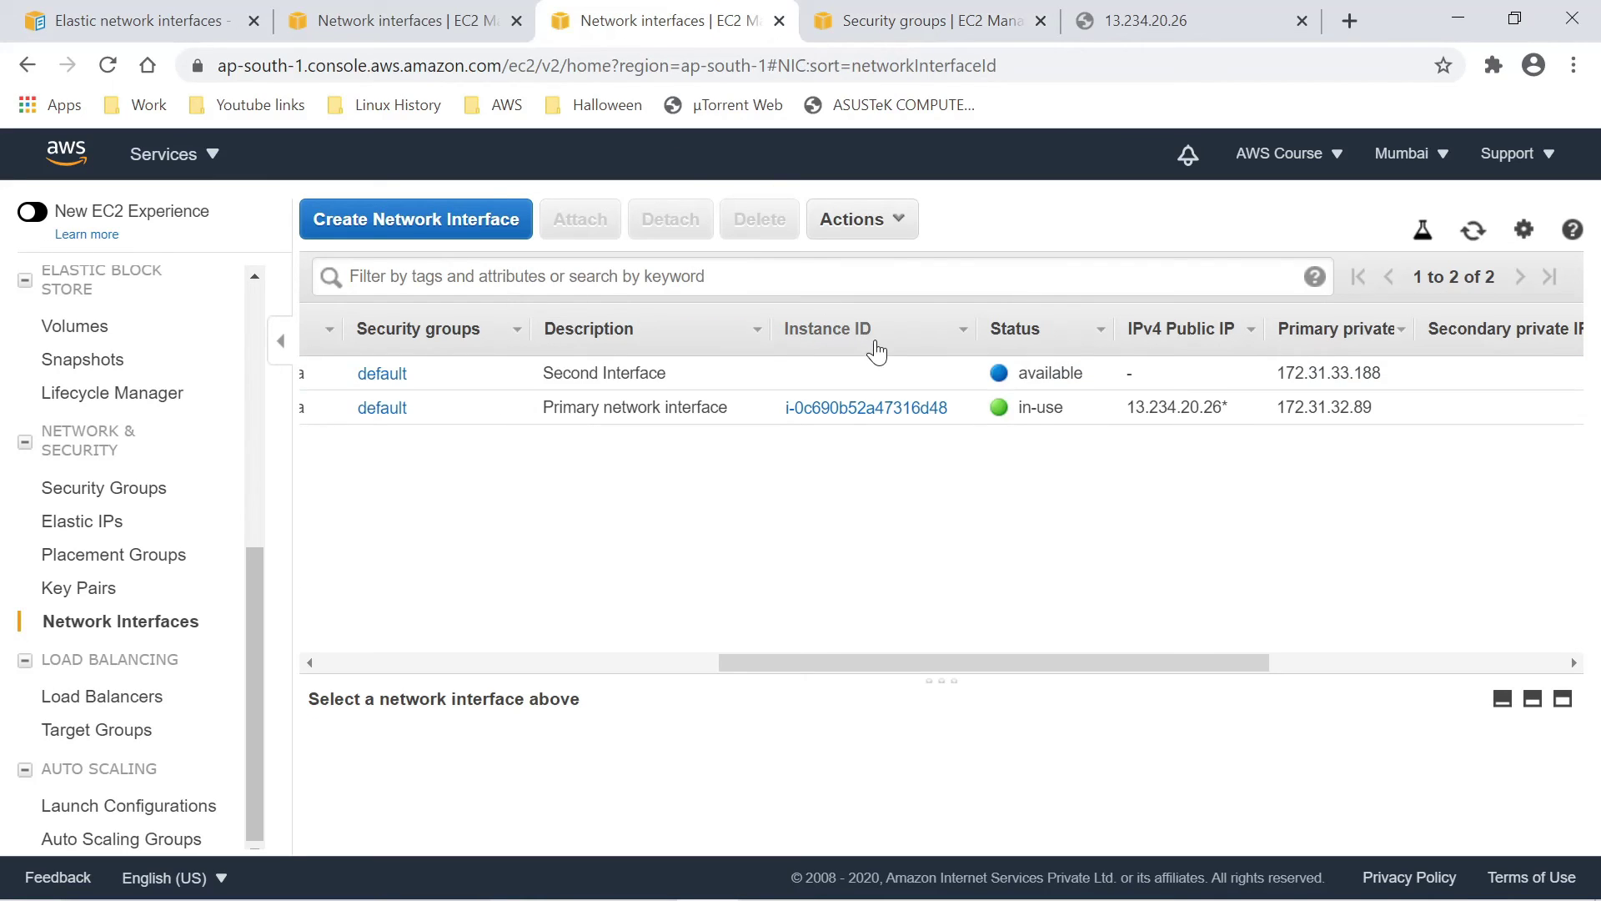
- Attach the Second Interface to the Server-1 instance and refresh the network interface list
left_click_drag(830, 665, 335, 650)
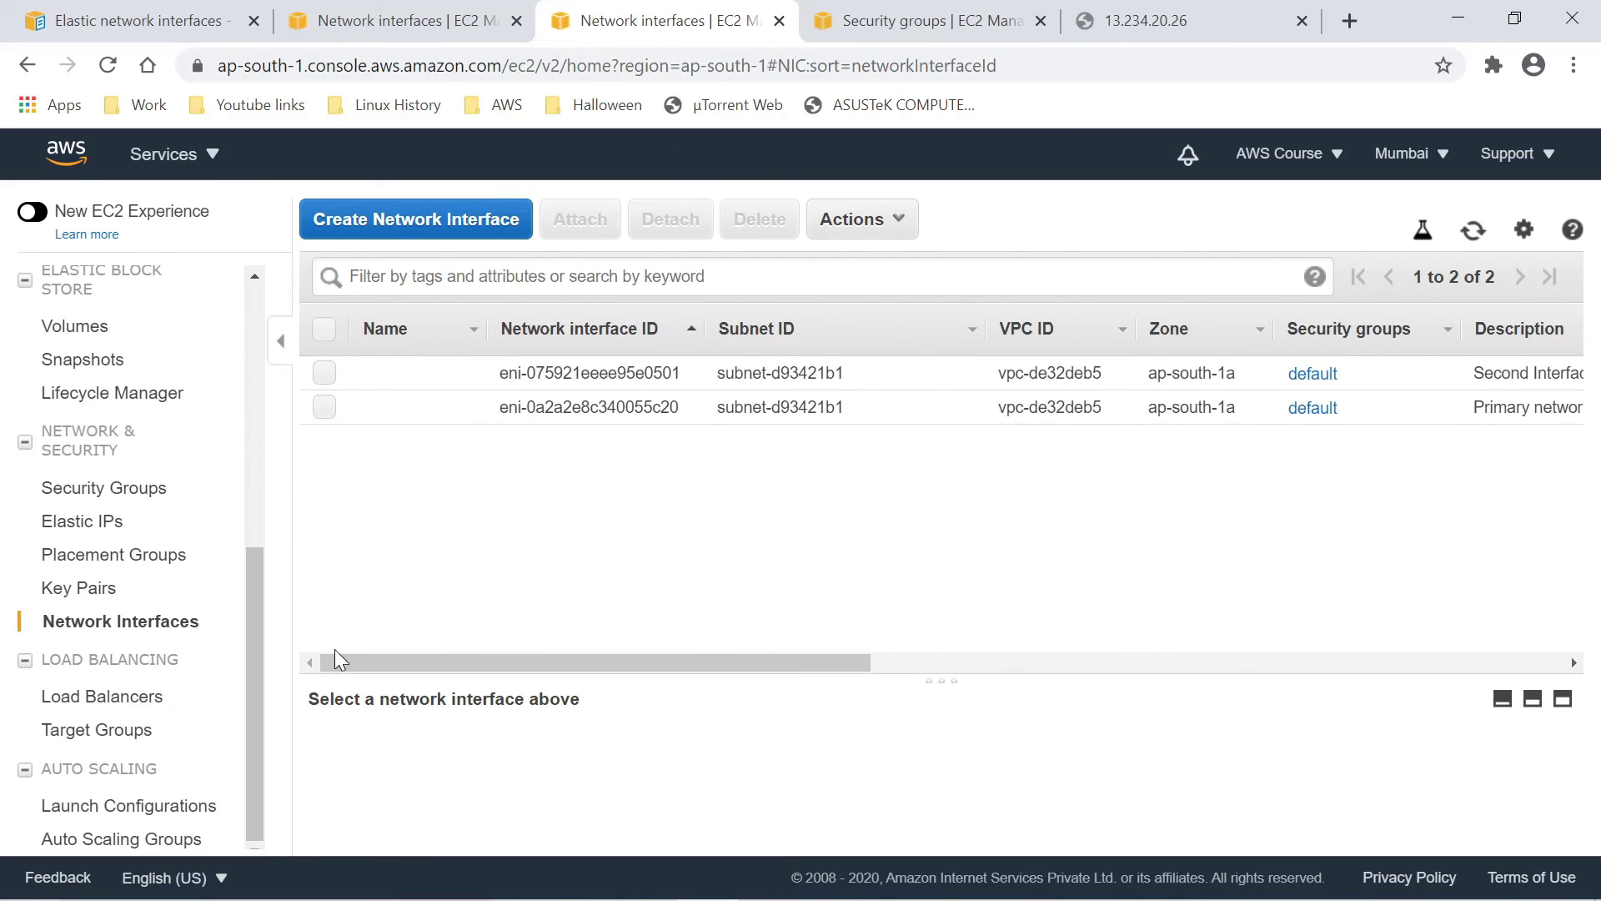
left_click(325, 373)
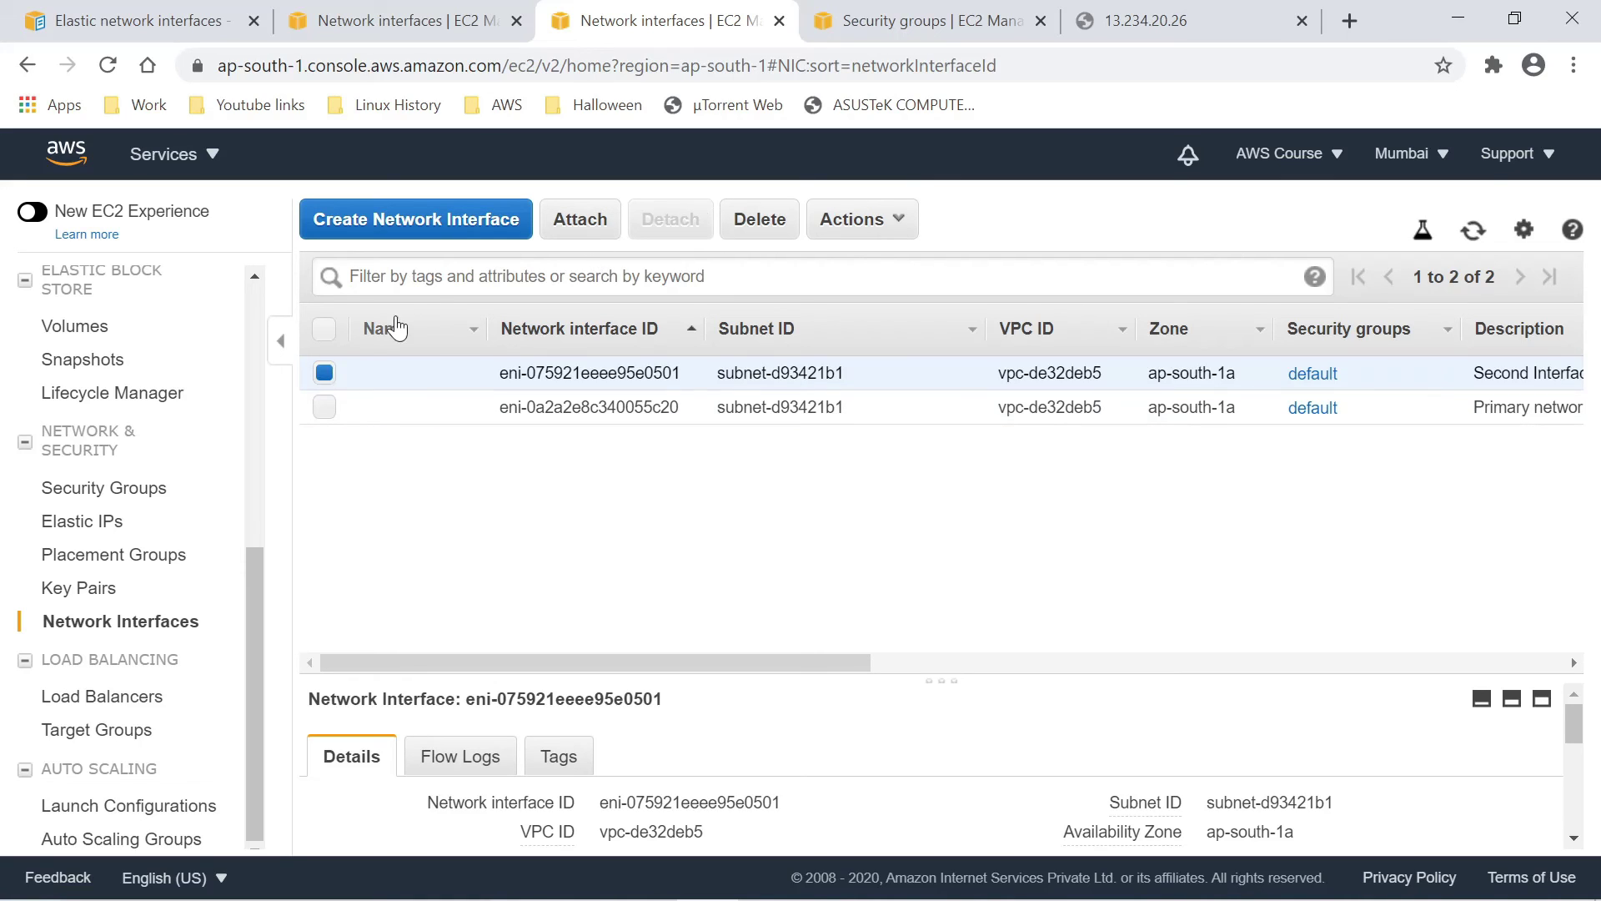
left_click(582, 221)
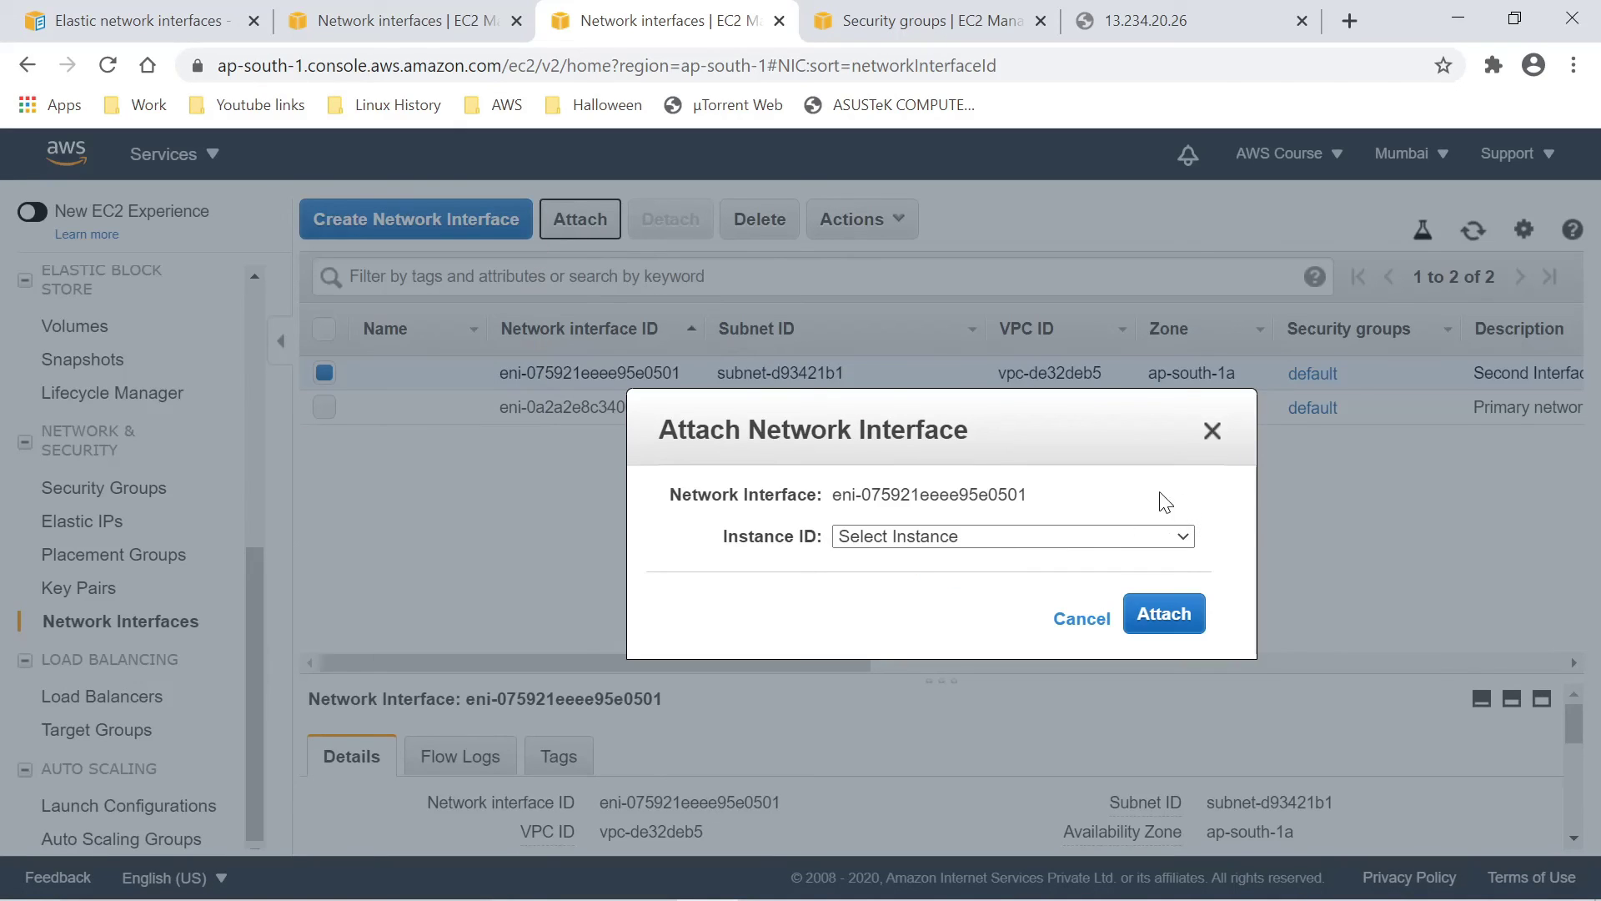
left_click(954, 540)
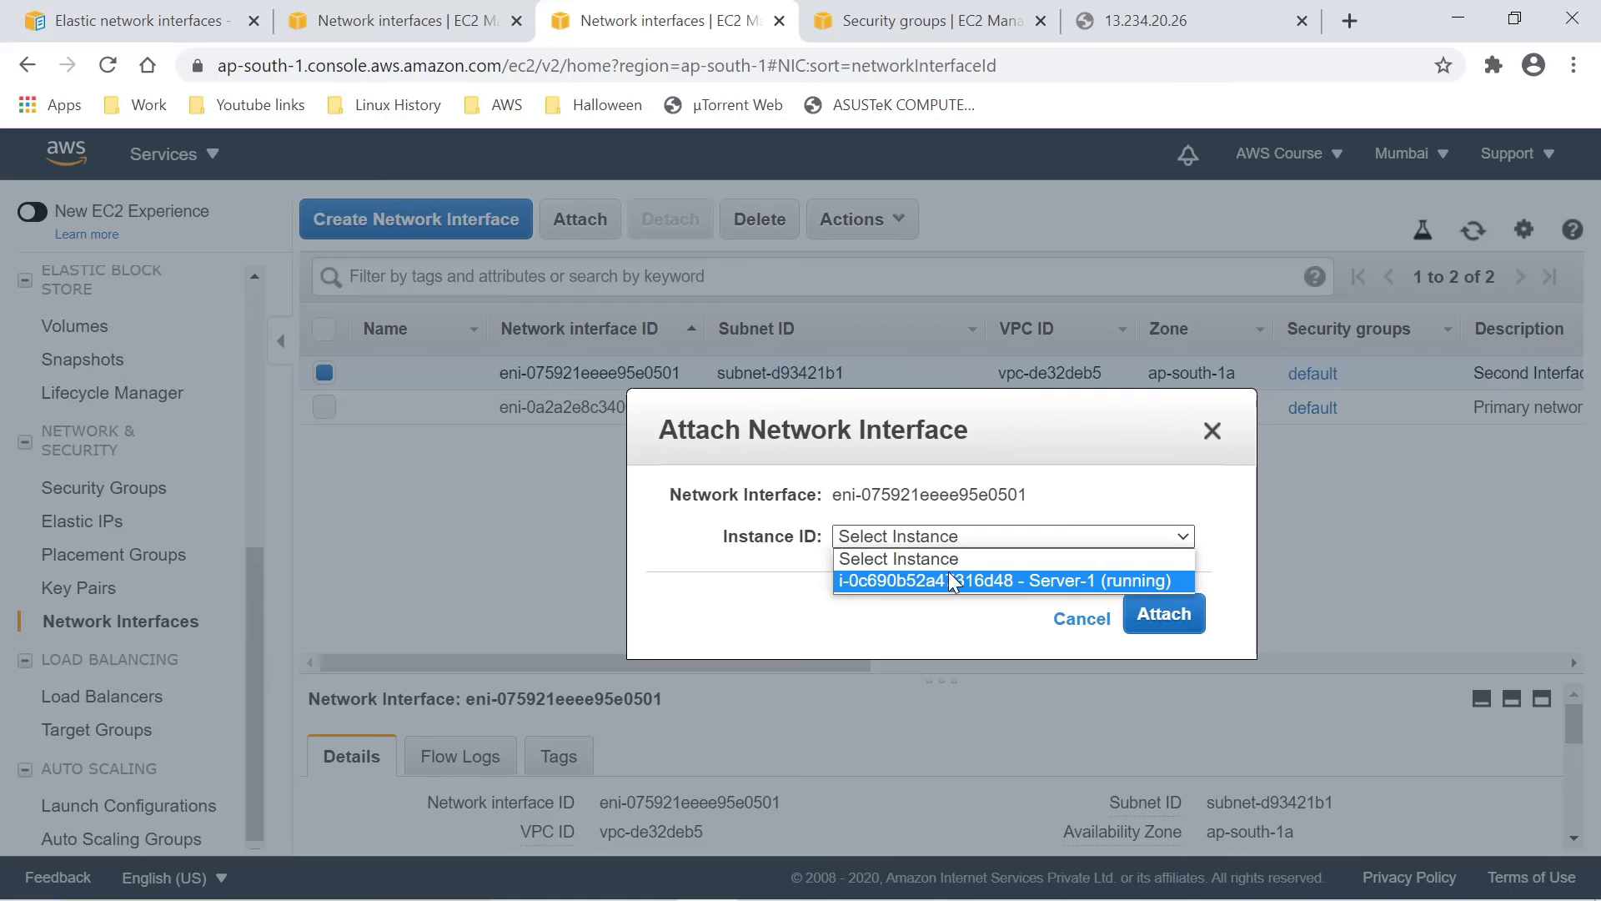
left_click(950, 579)
left_click(1173, 624)
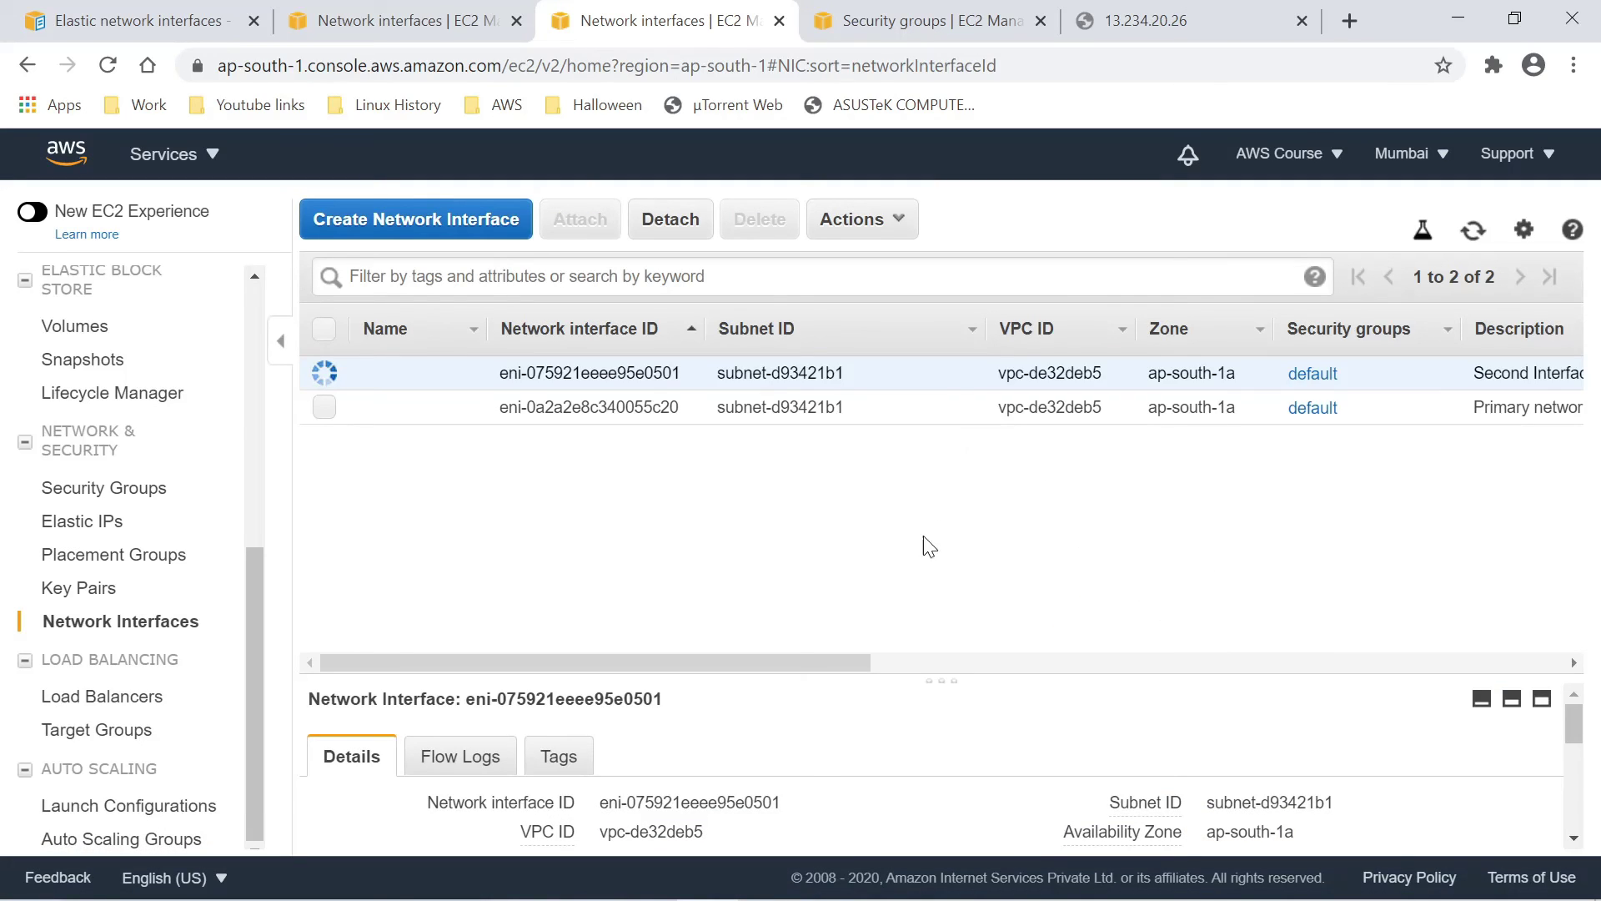
left_click(1472, 234)
- Compare the instance, status, public IP and private IP of the two attached network interfaces
left_click_drag(686, 661, 1191, 617)
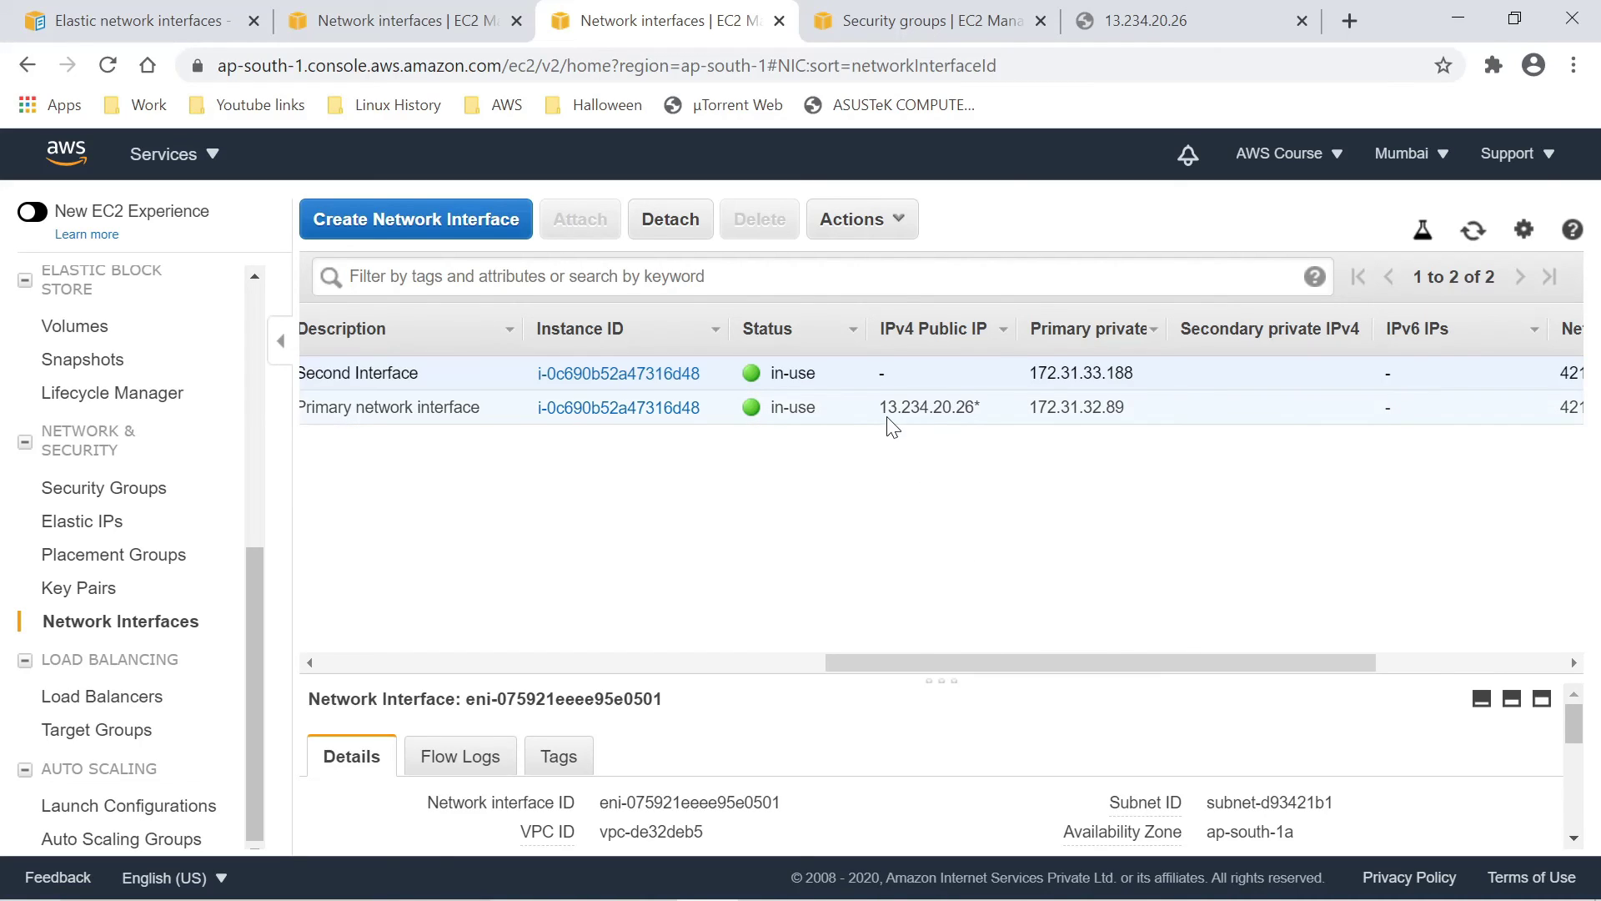
left_click_drag(880, 407, 985, 413)
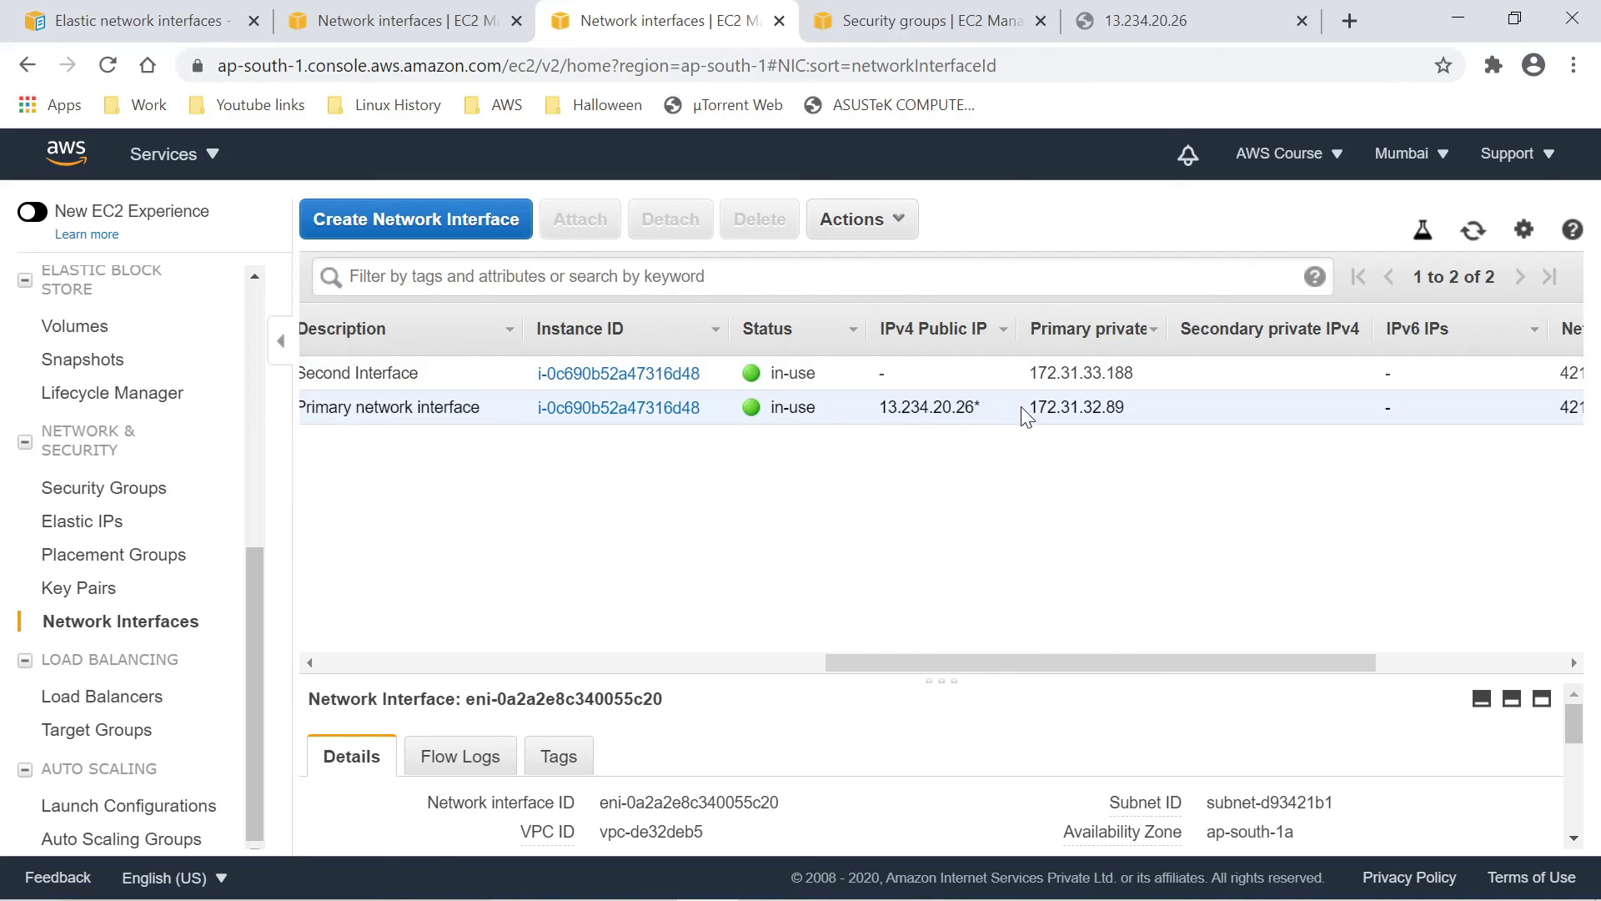
left_click_drag(1142, 662, 517, 667)
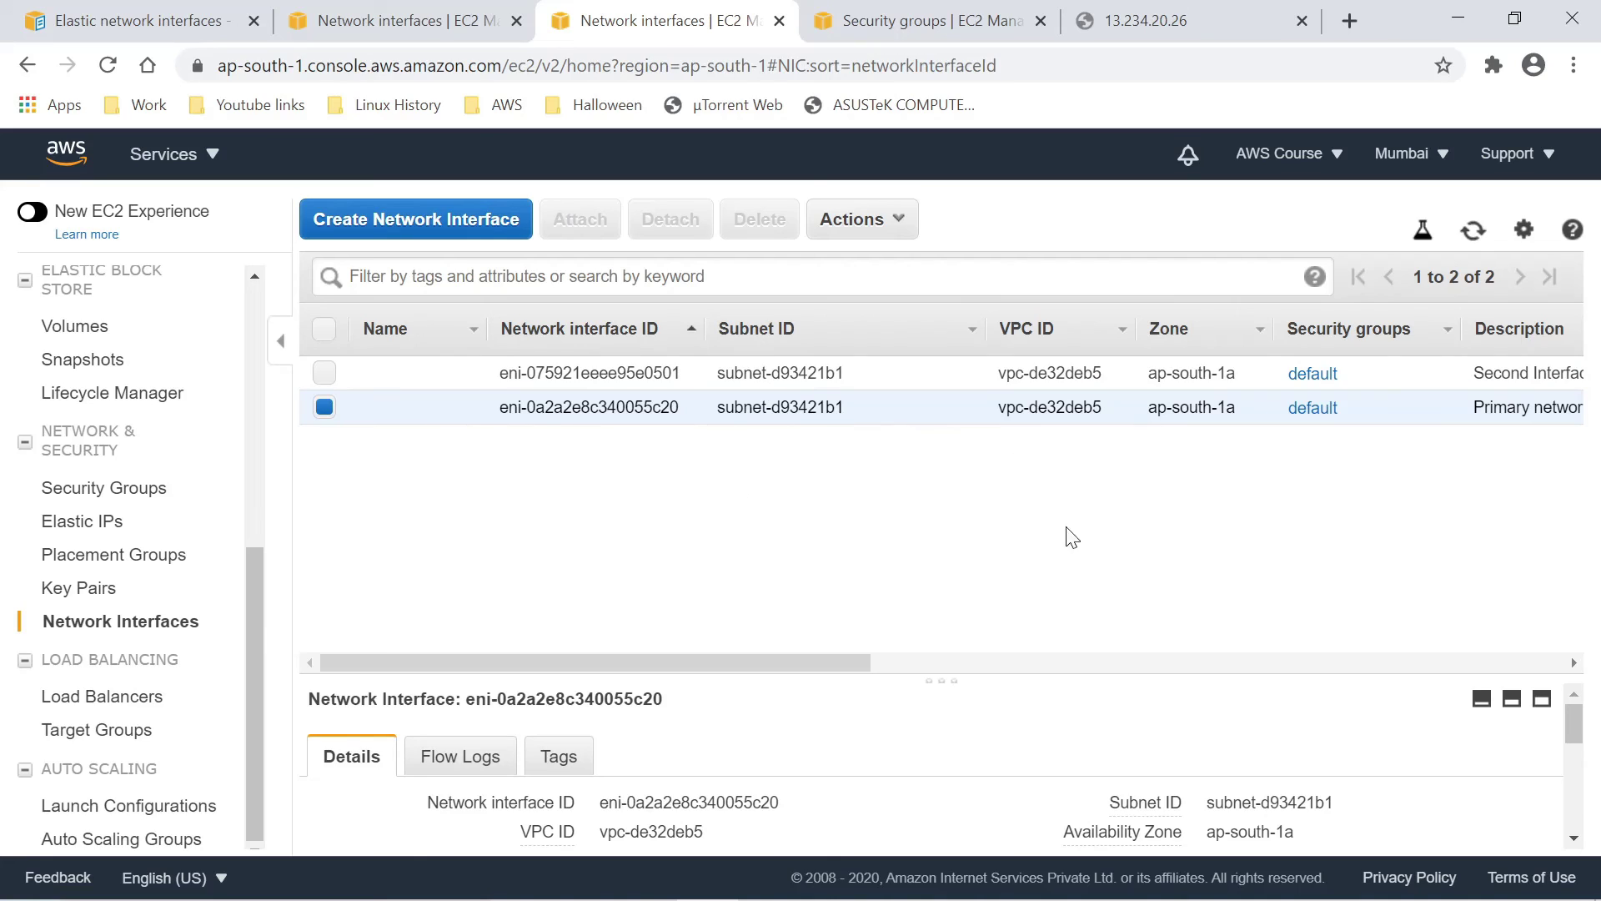
left_click(913, 25)
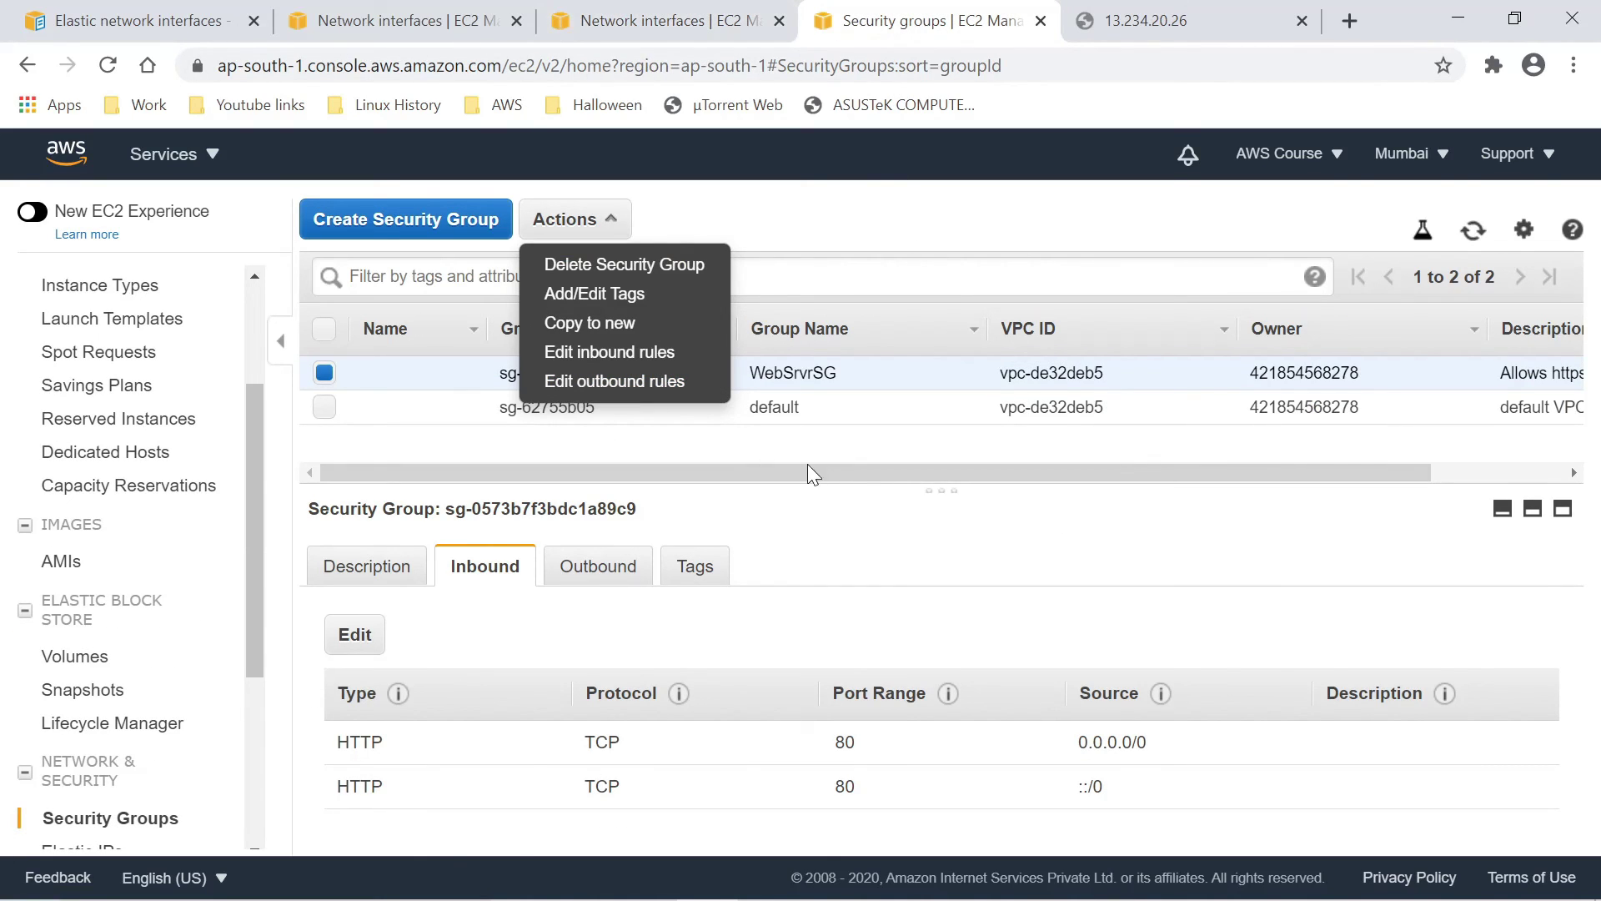
left_click(920, 457)
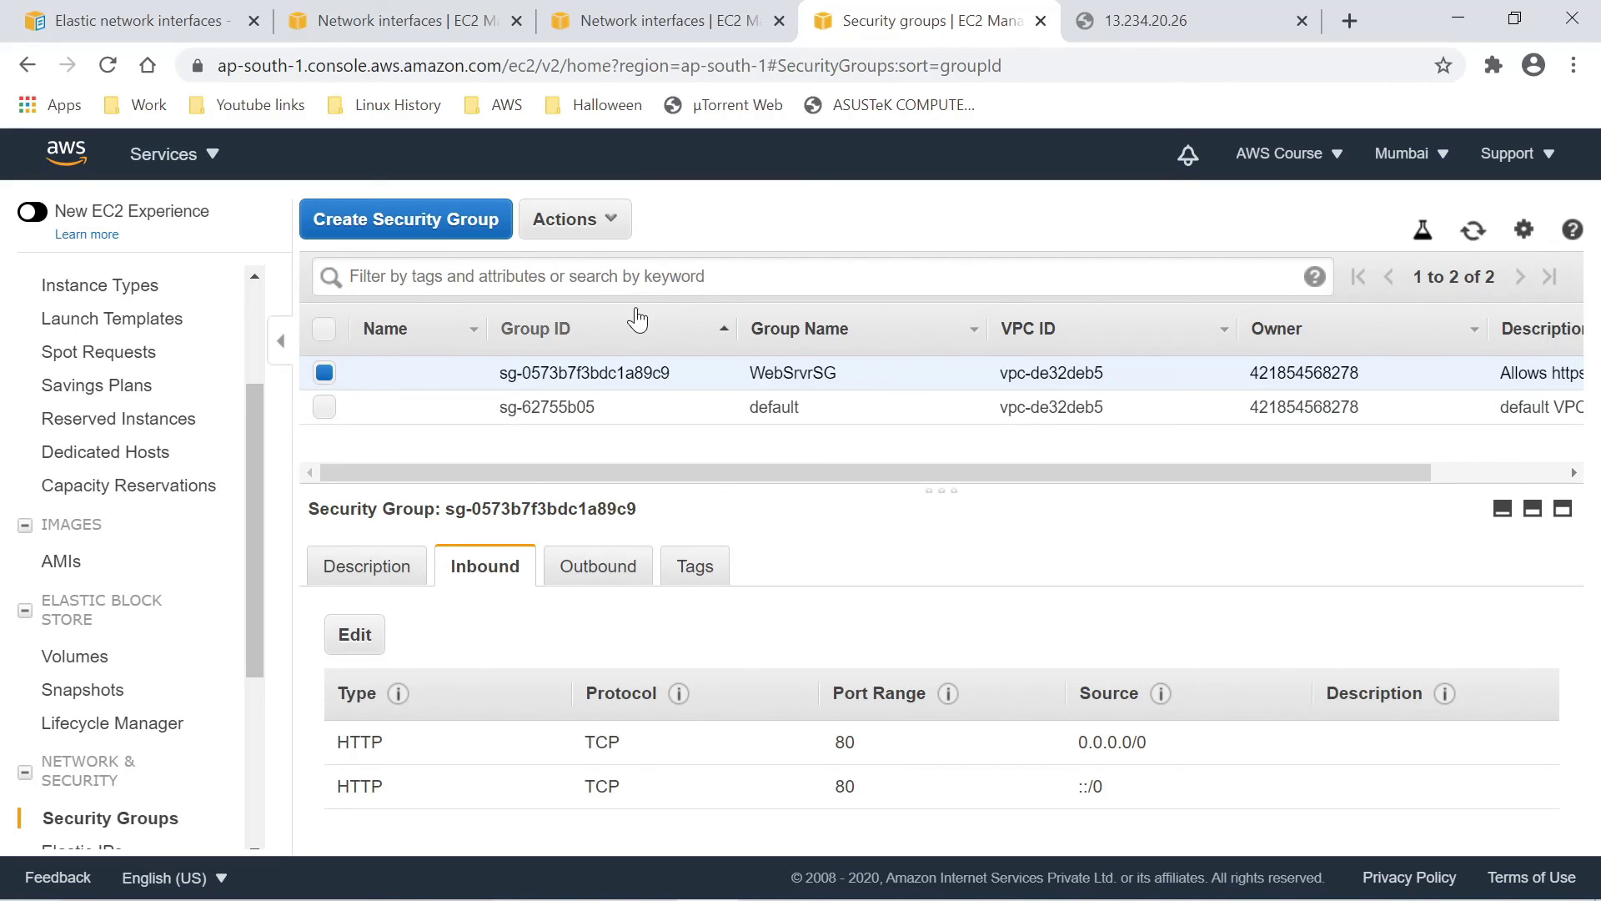
left_click(615, 232)
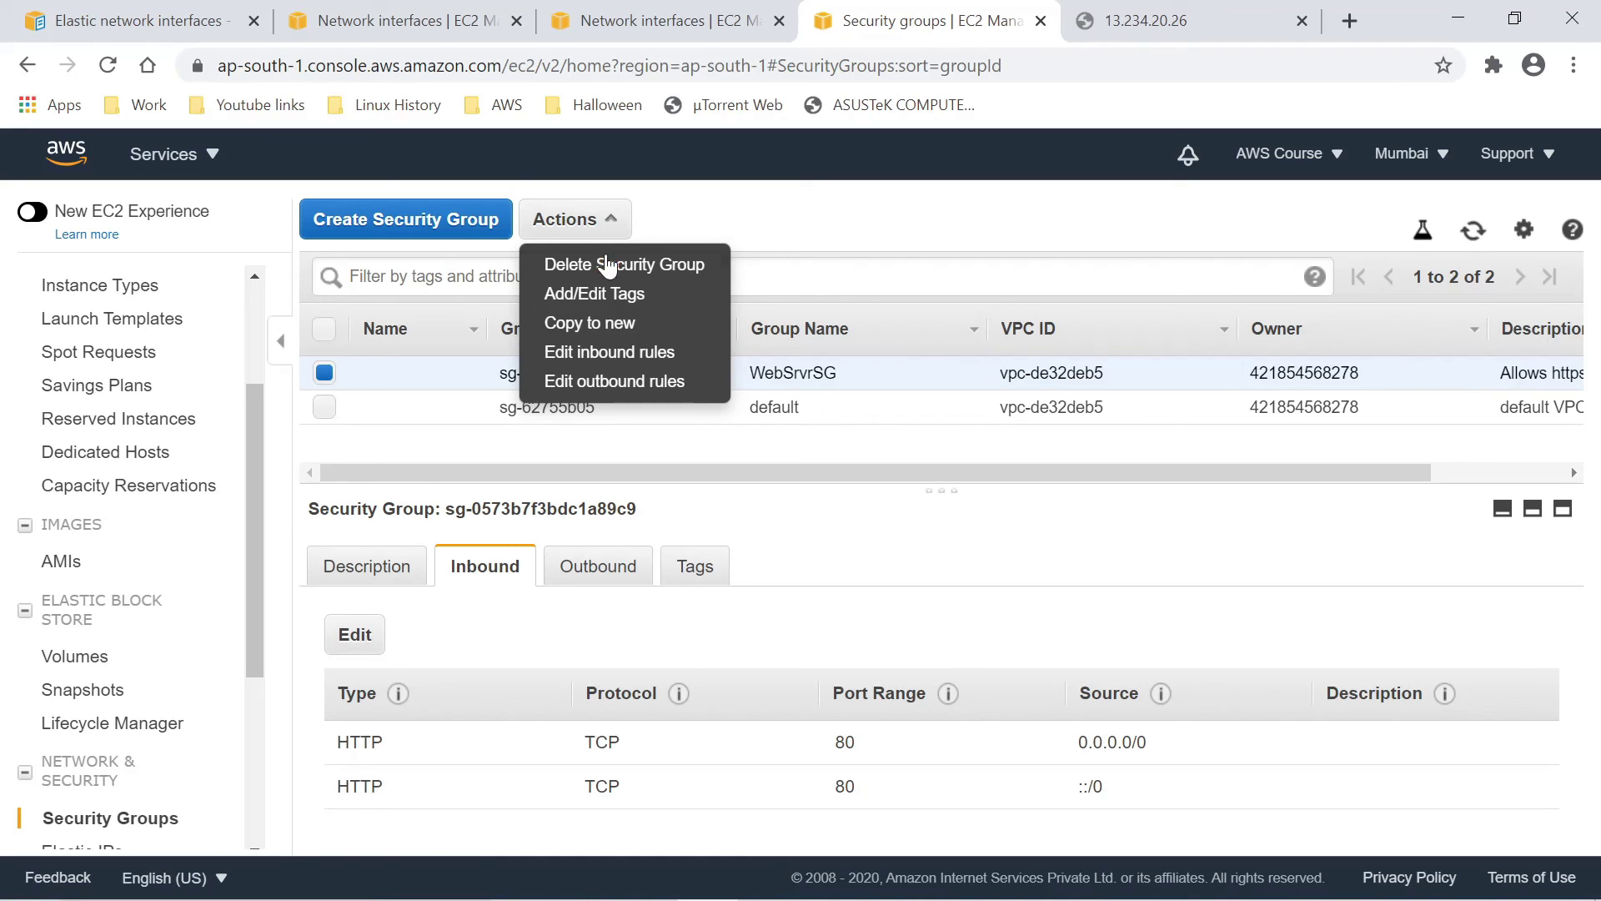
left_click(692, 18)
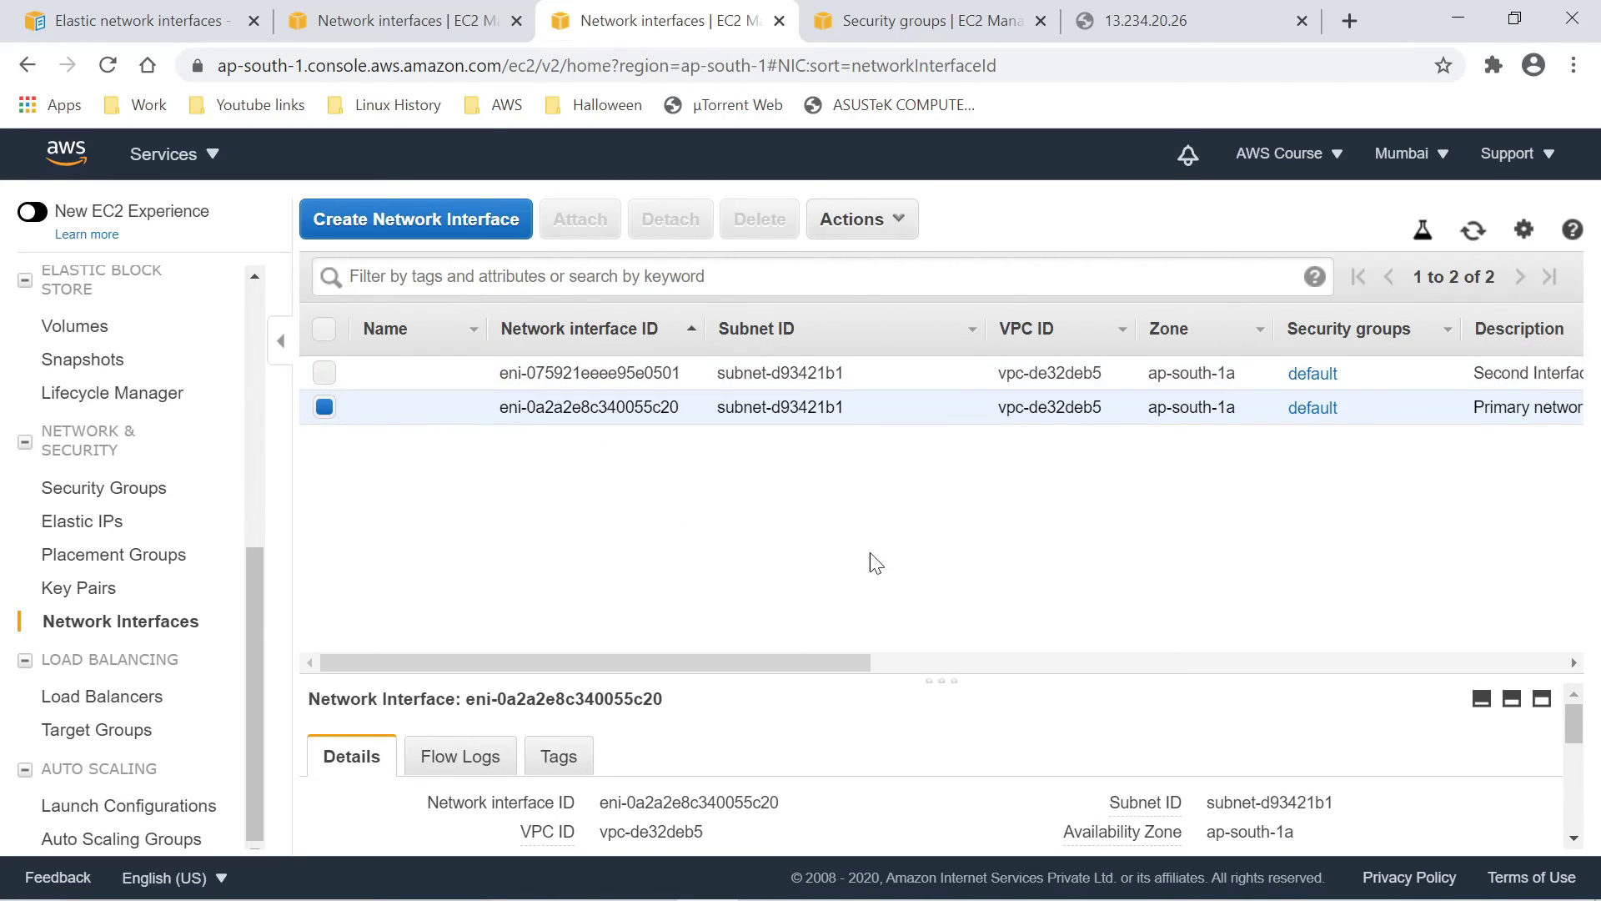
- Replace the default security group with WebSrvrSG on the Second Interface and save the change
left_click_drag(754, 663, 450, 471)
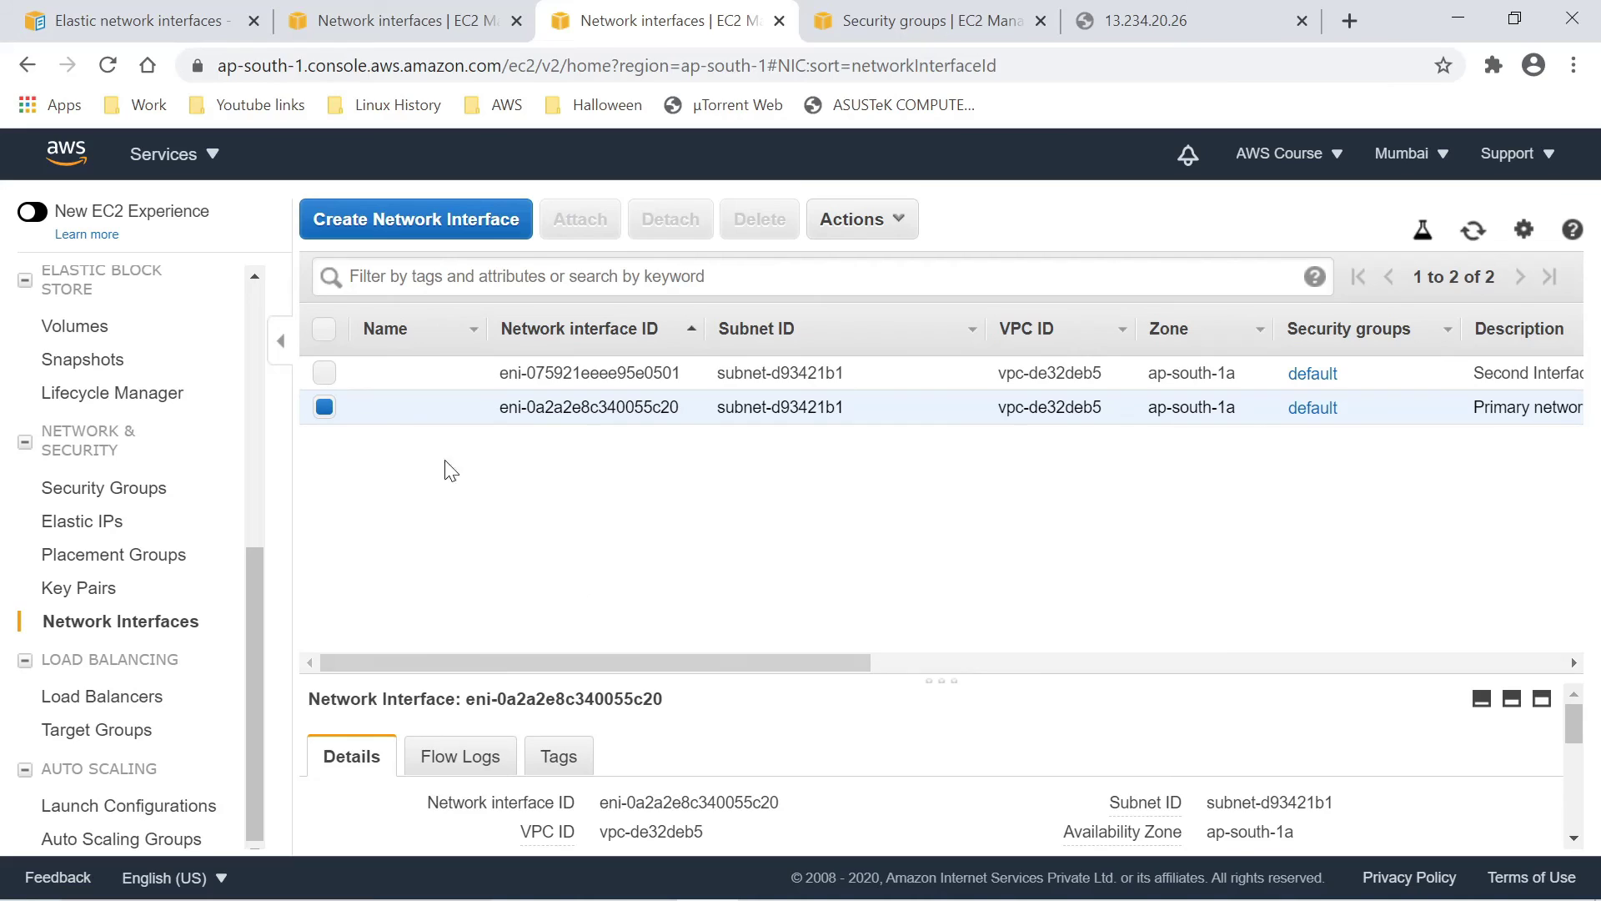
left_click(325, 372)
left_click(324, 407)
left_click(883, 224)
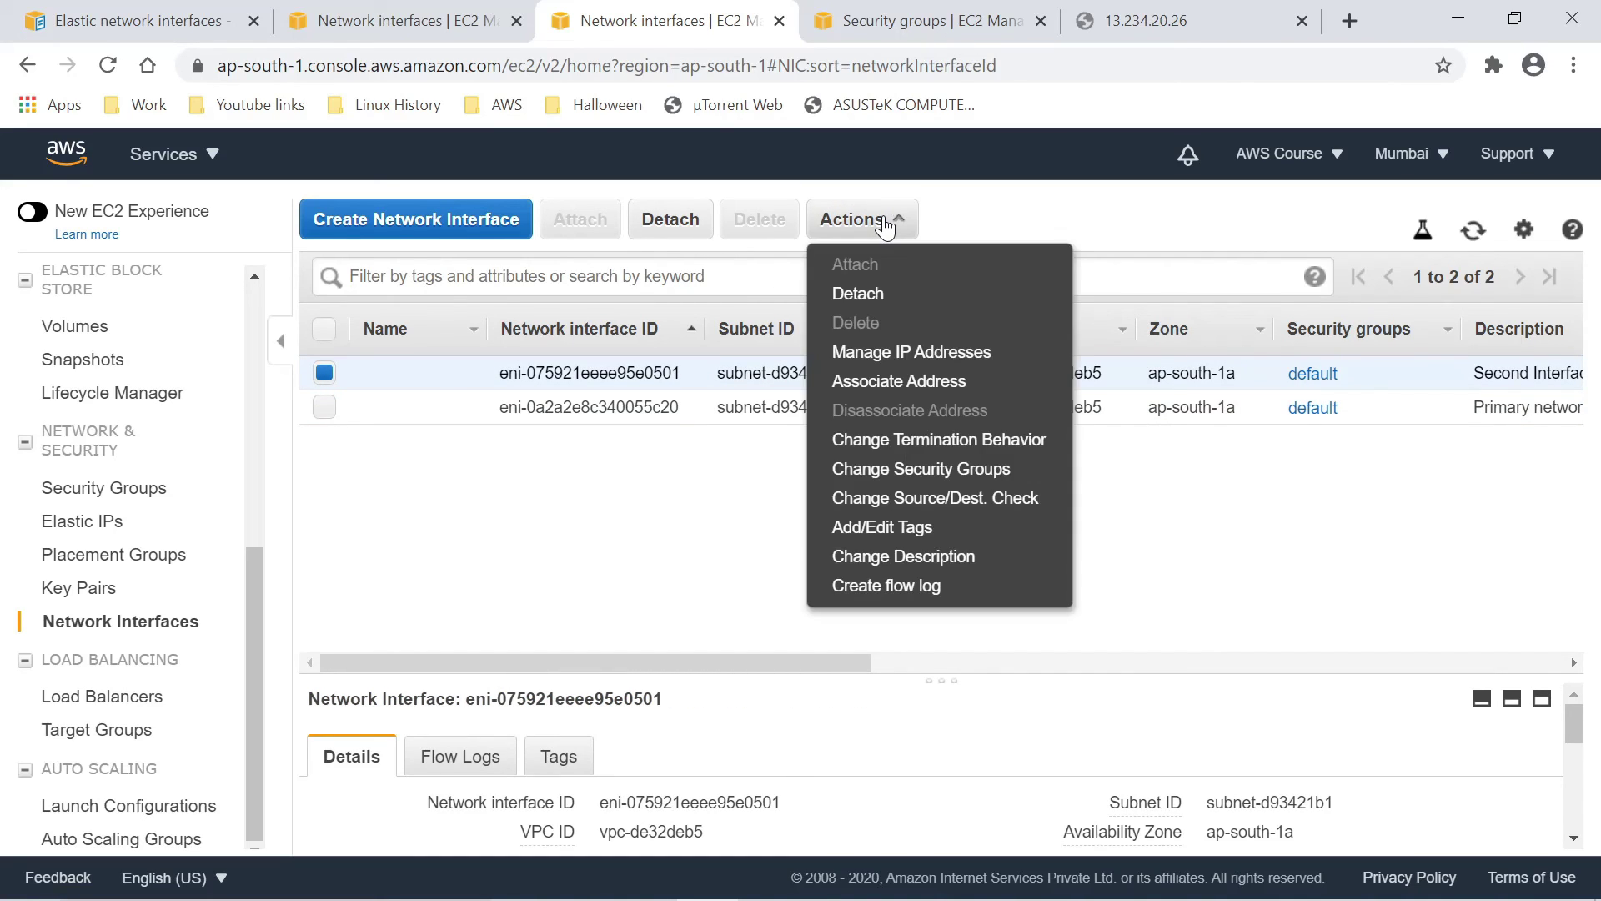
left_click(931, 470)
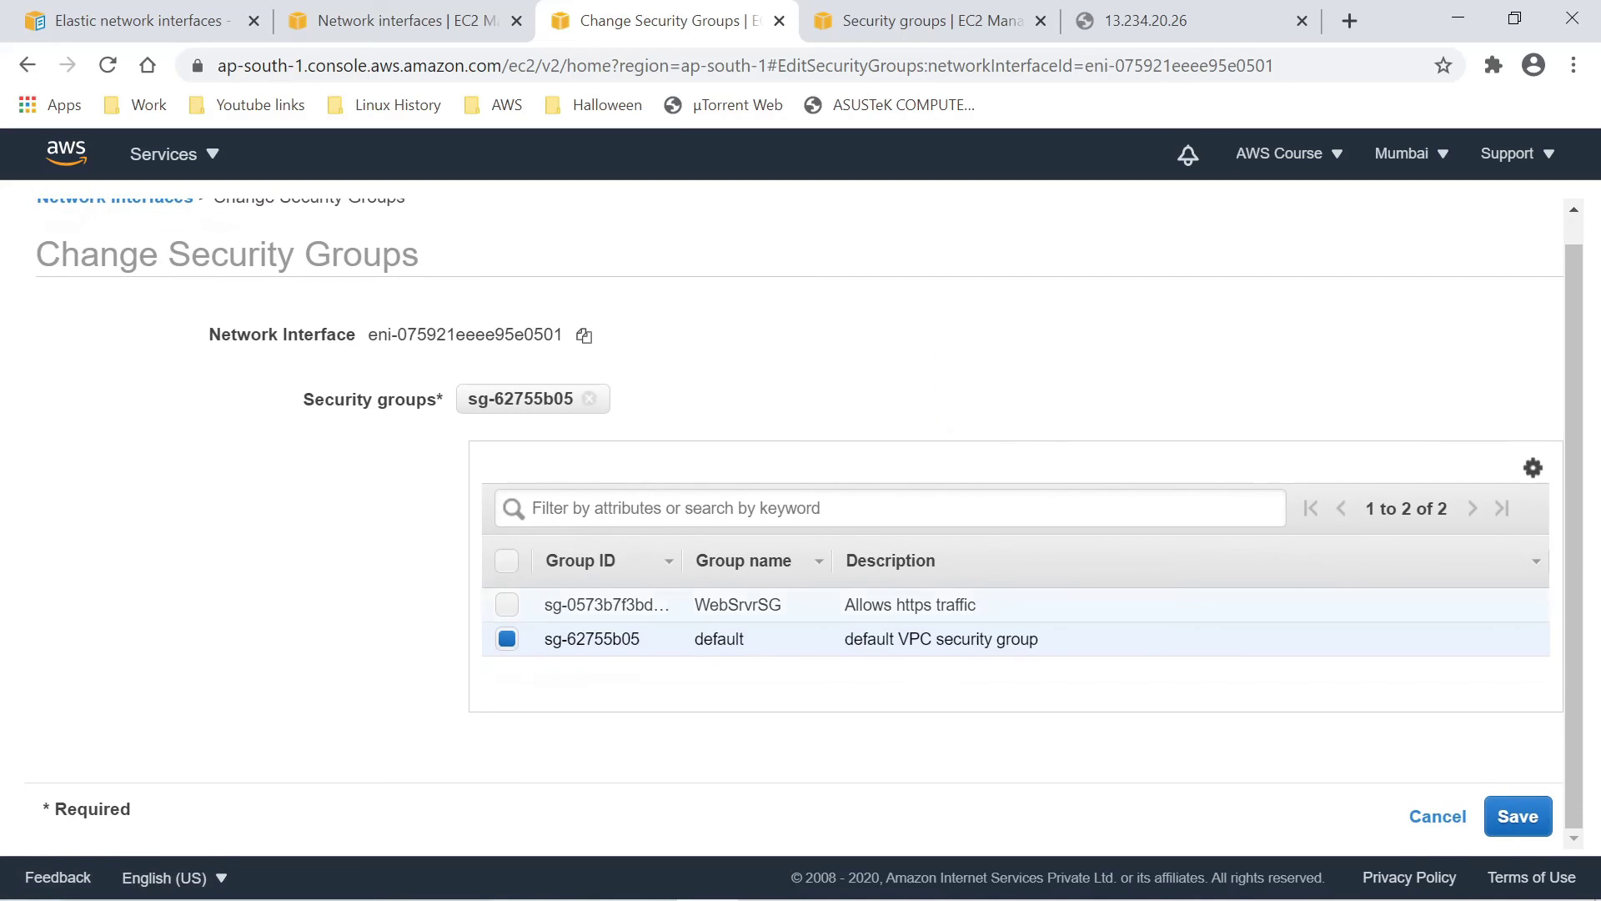
left_click(507, 640)
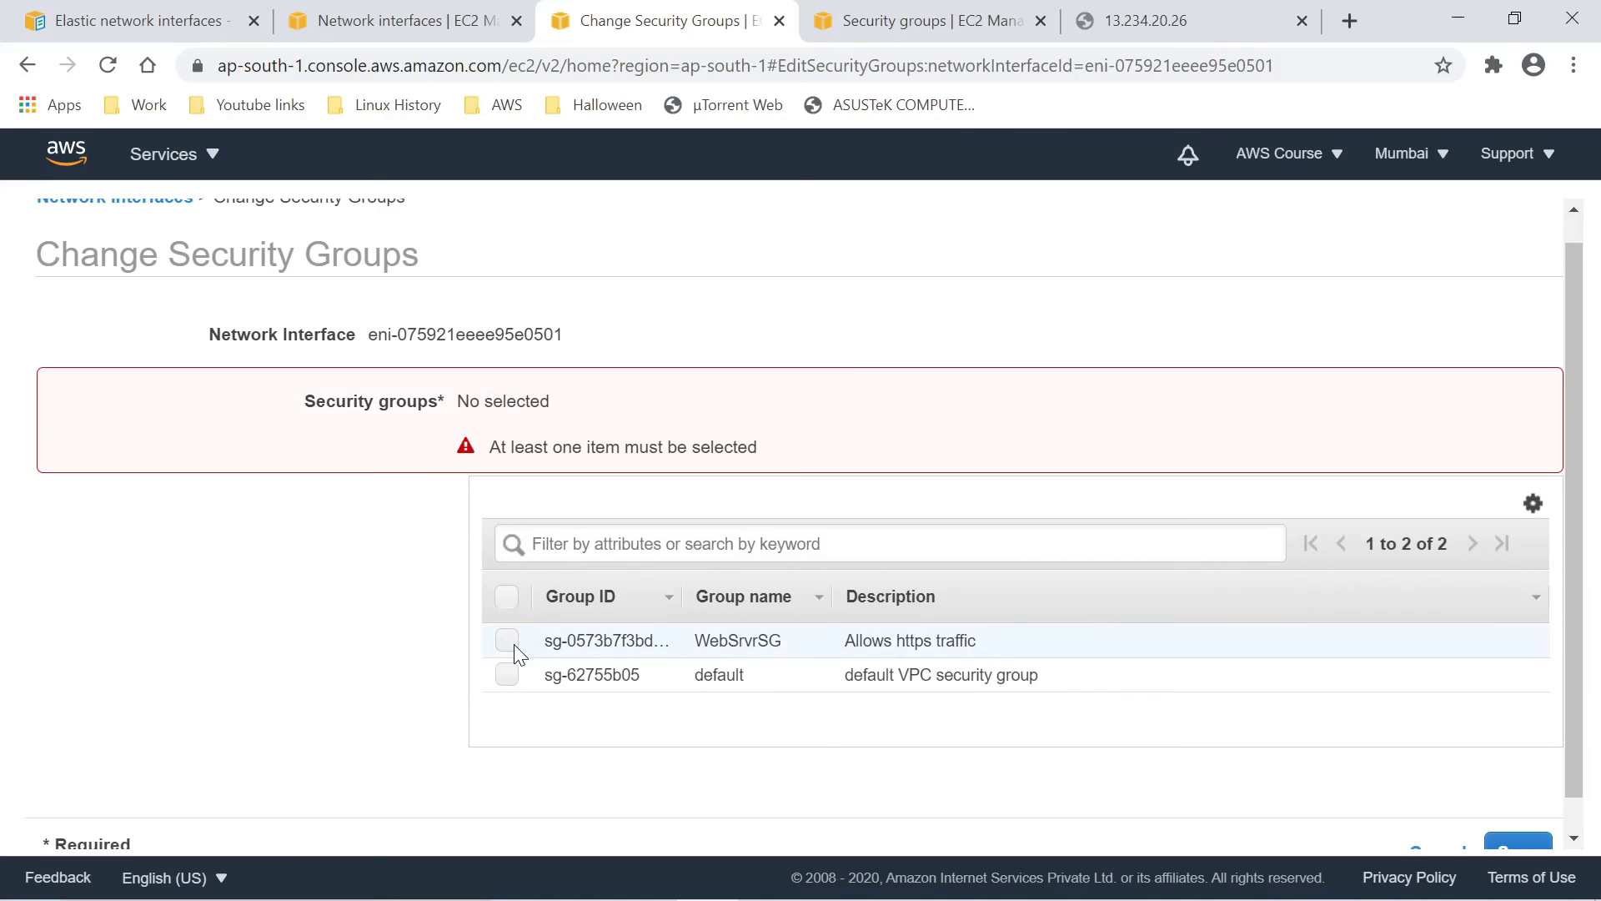
left_click(508, 604)
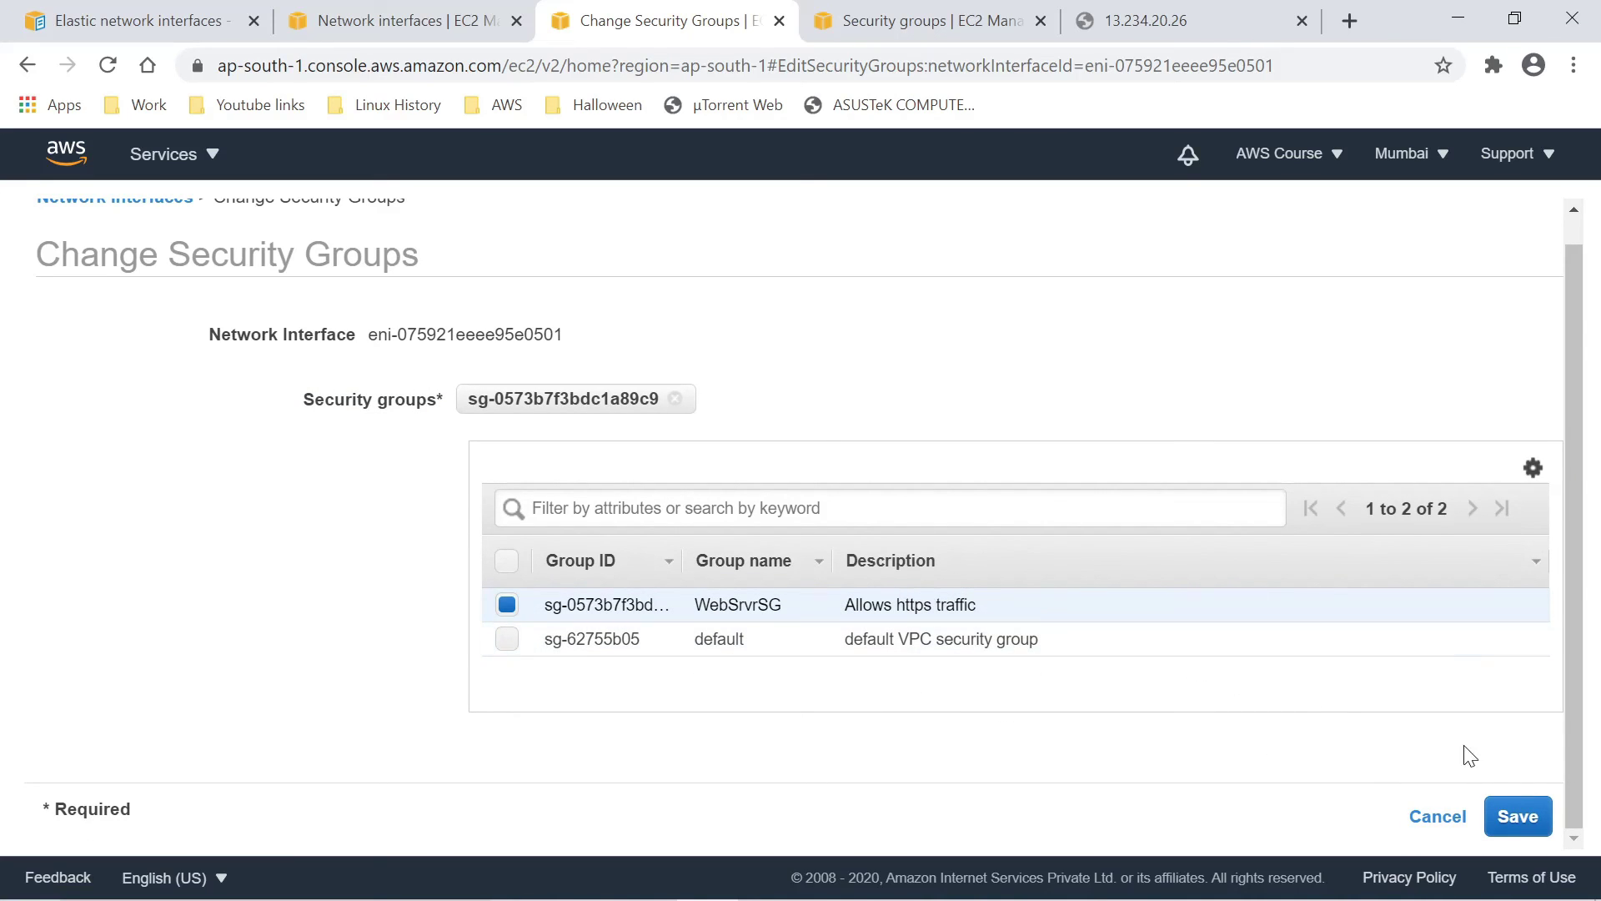
left_click(1517, 816)
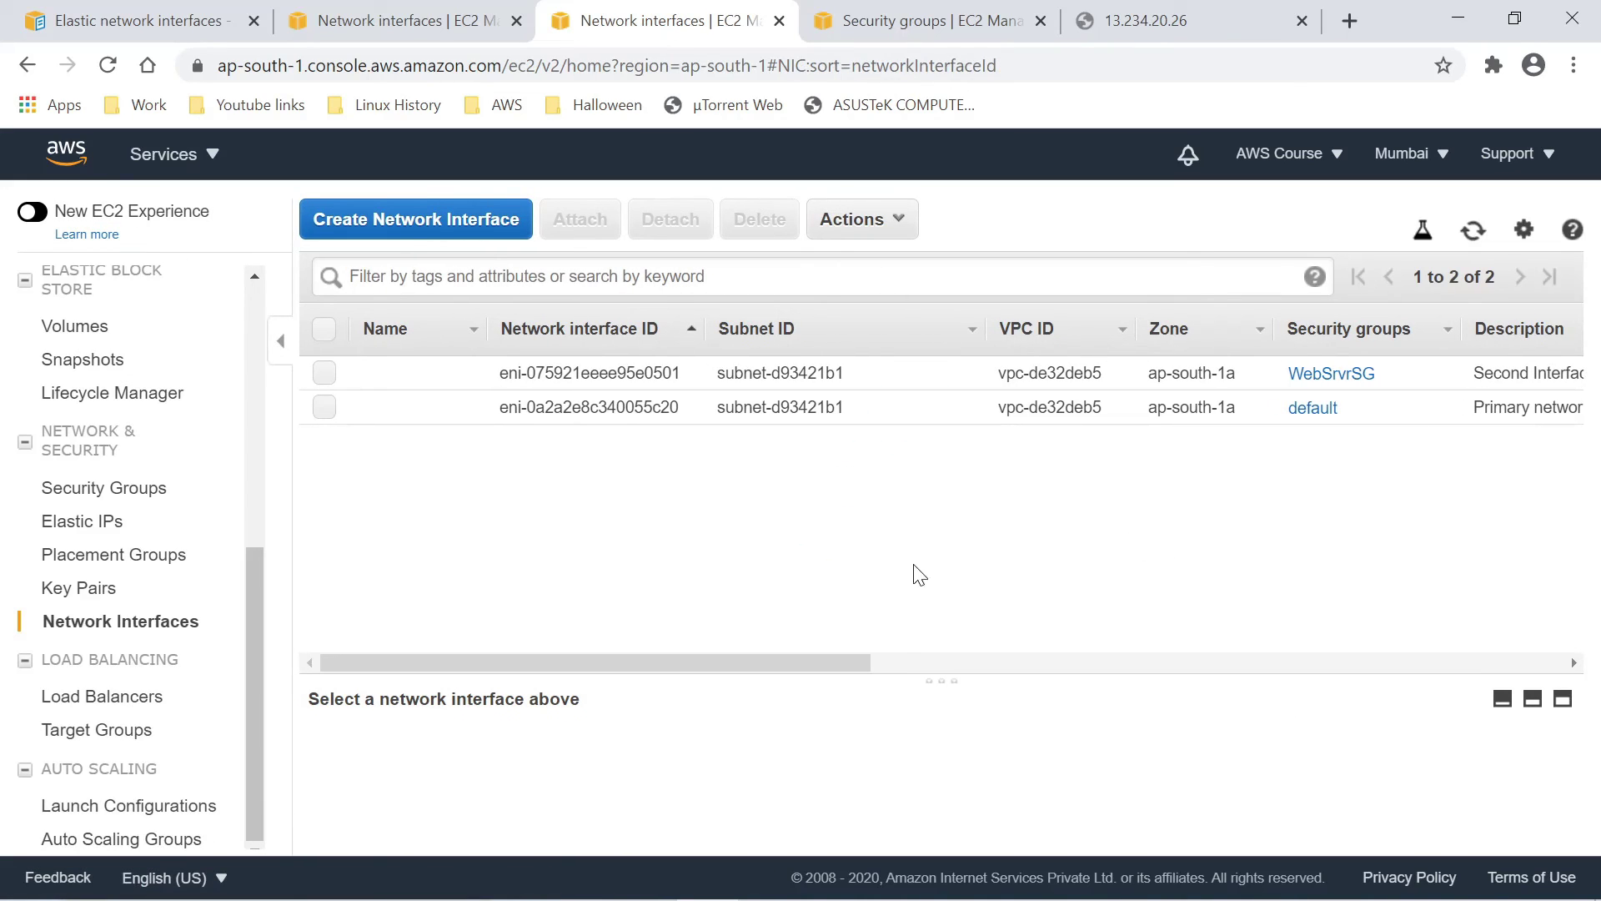
left_click_drag(848, 661, 634, 659)
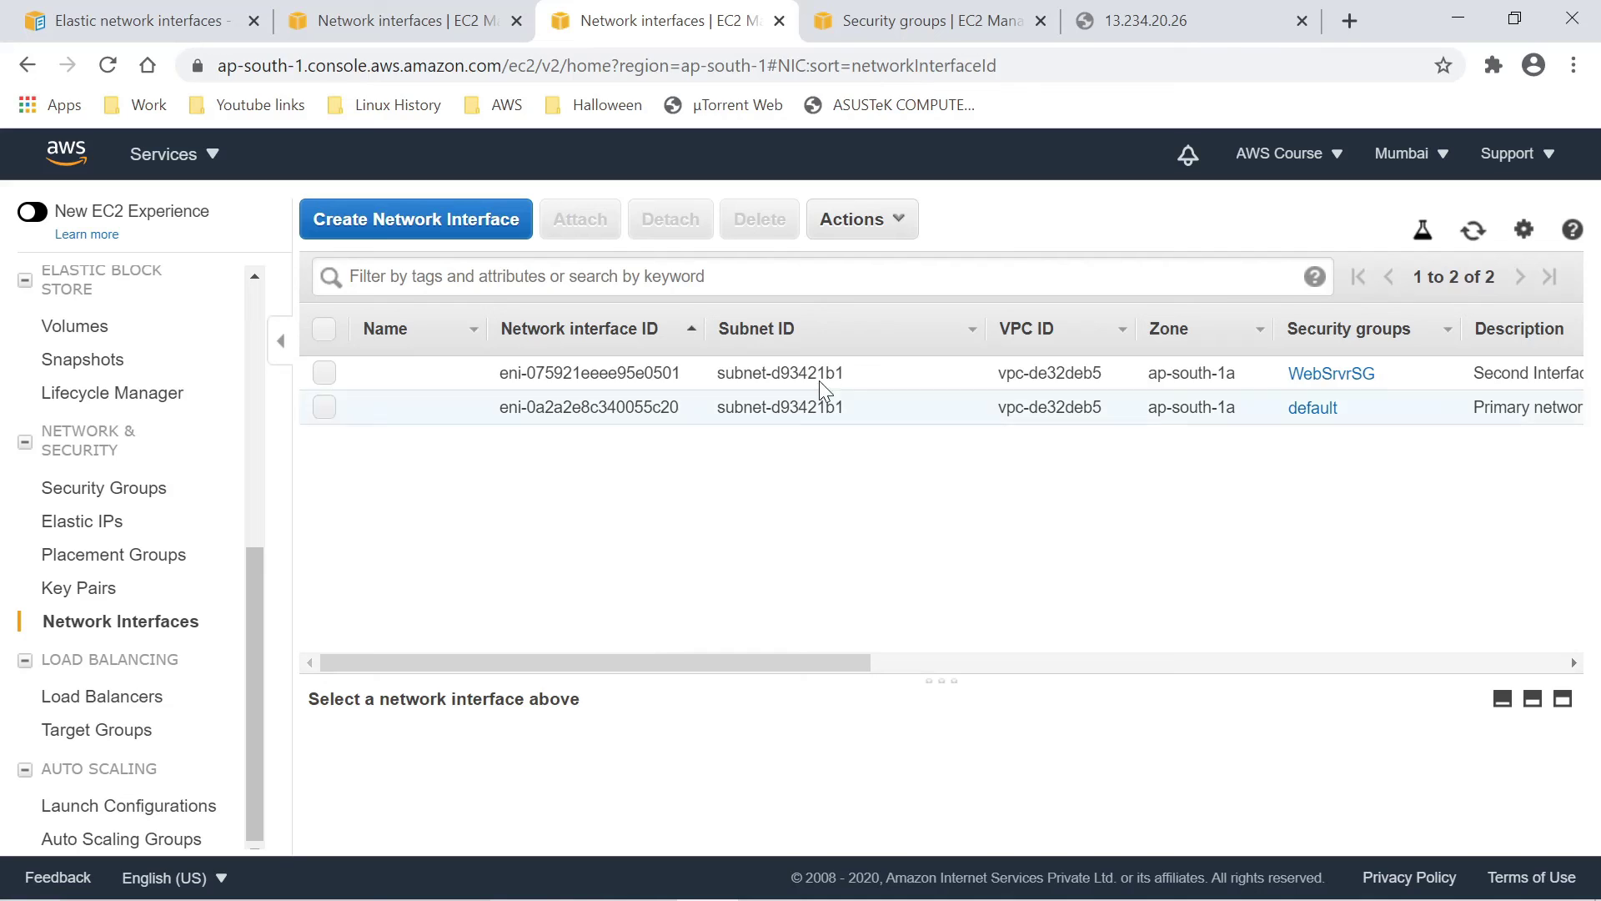
- Examine Server-1's instance description for its attached network interfaces eth0 and eth1, glancing at the WebSrvrSG inbound rules
left_click(899, 15)
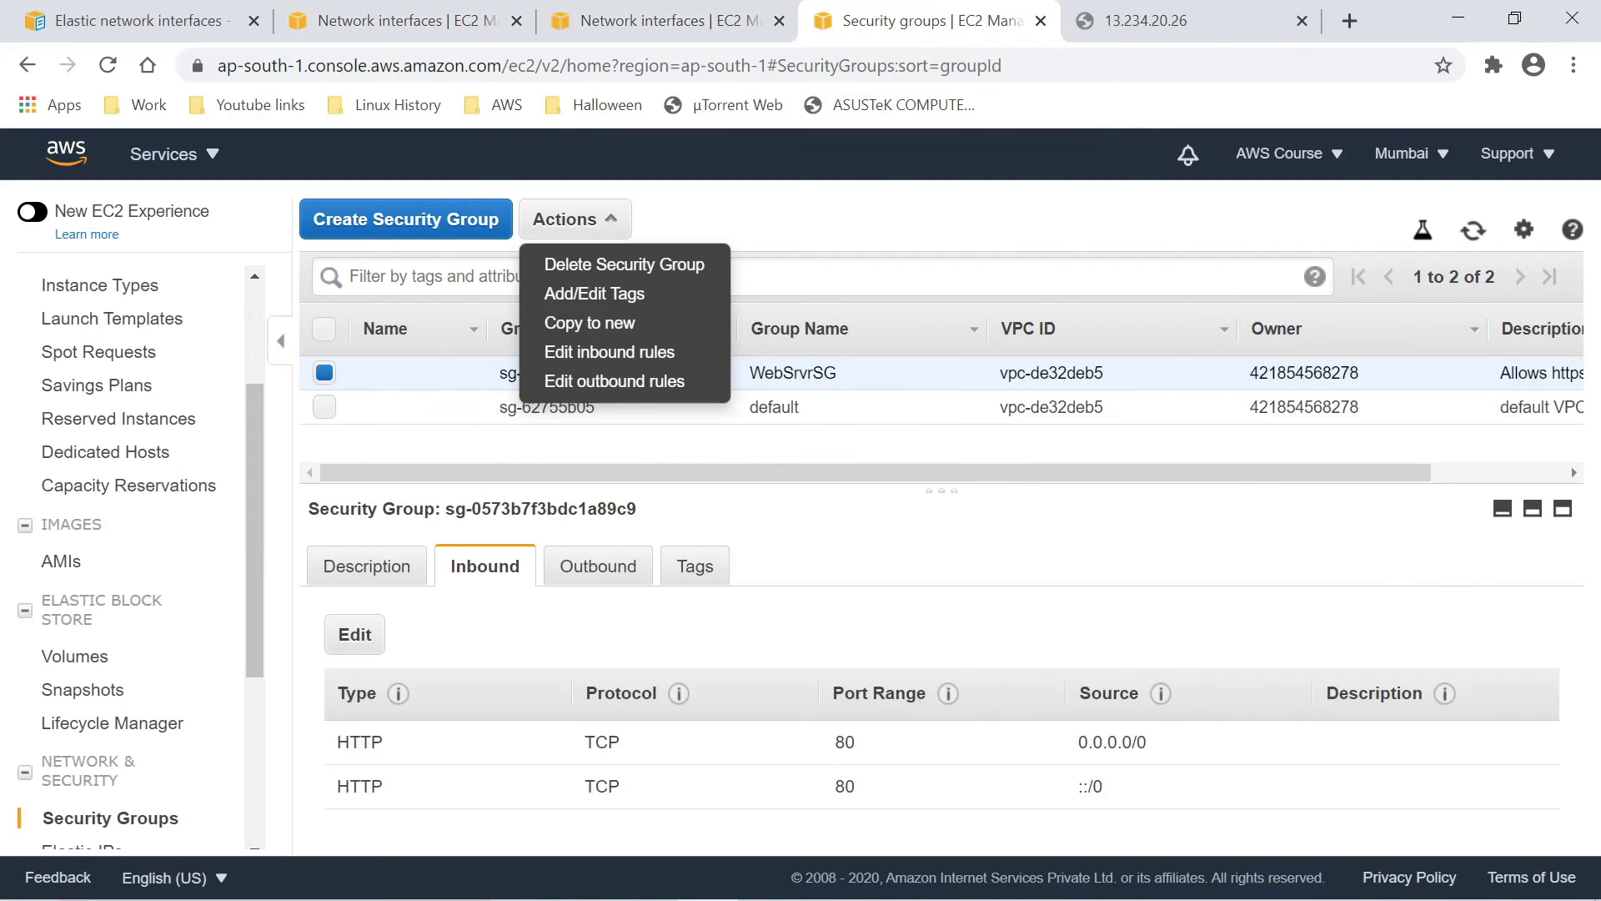
left_click(663, 20)
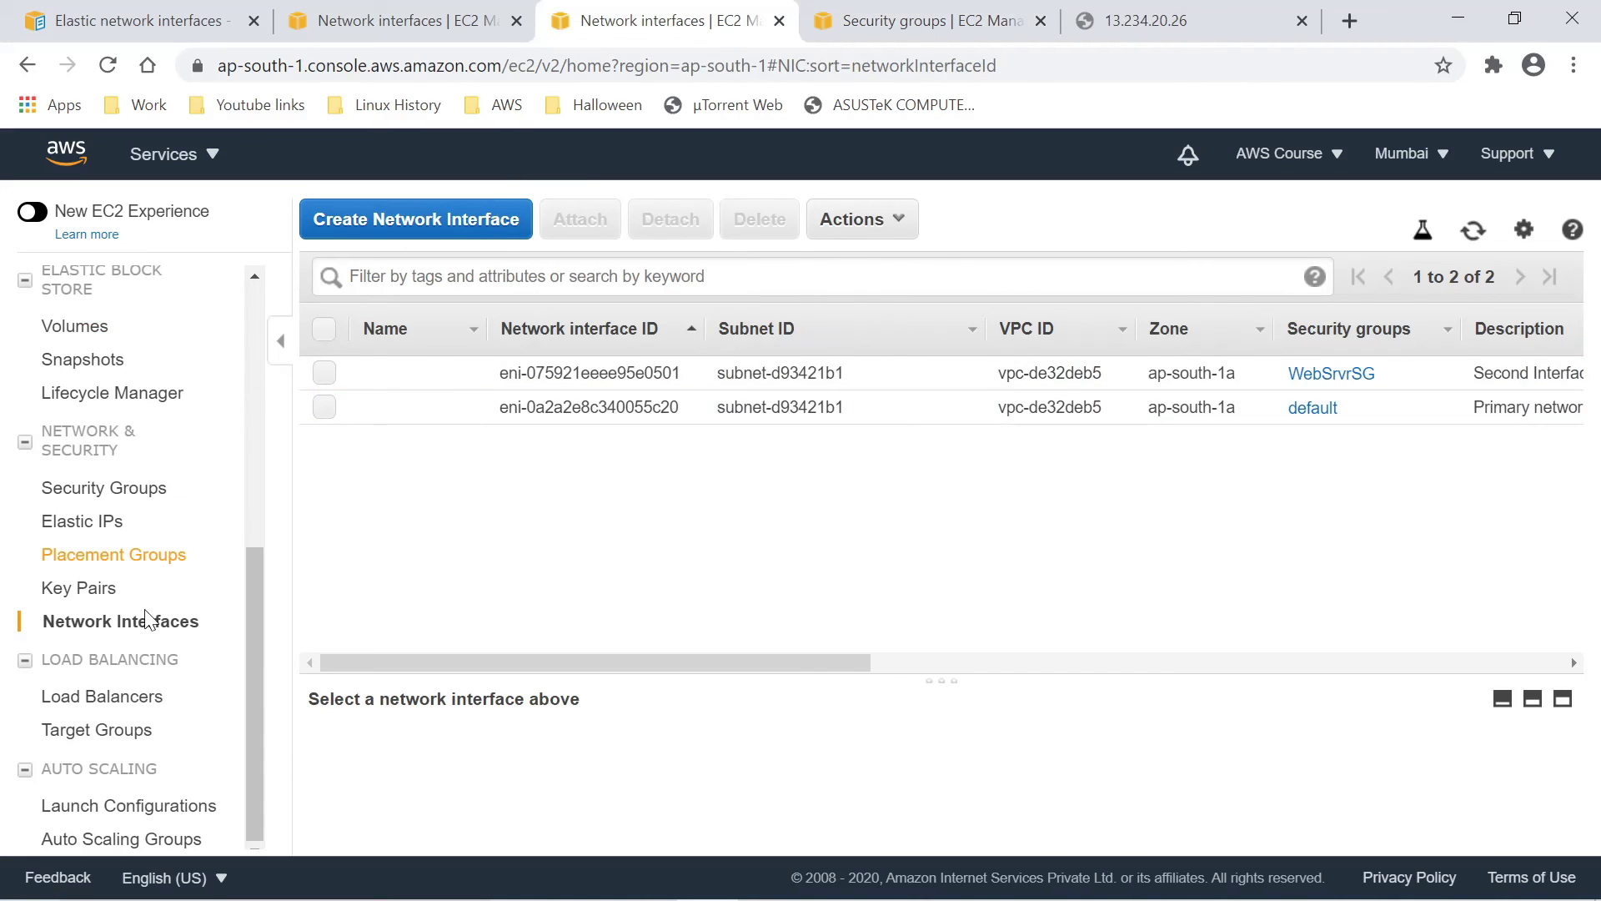
scroll(89, 454, "up", 3)
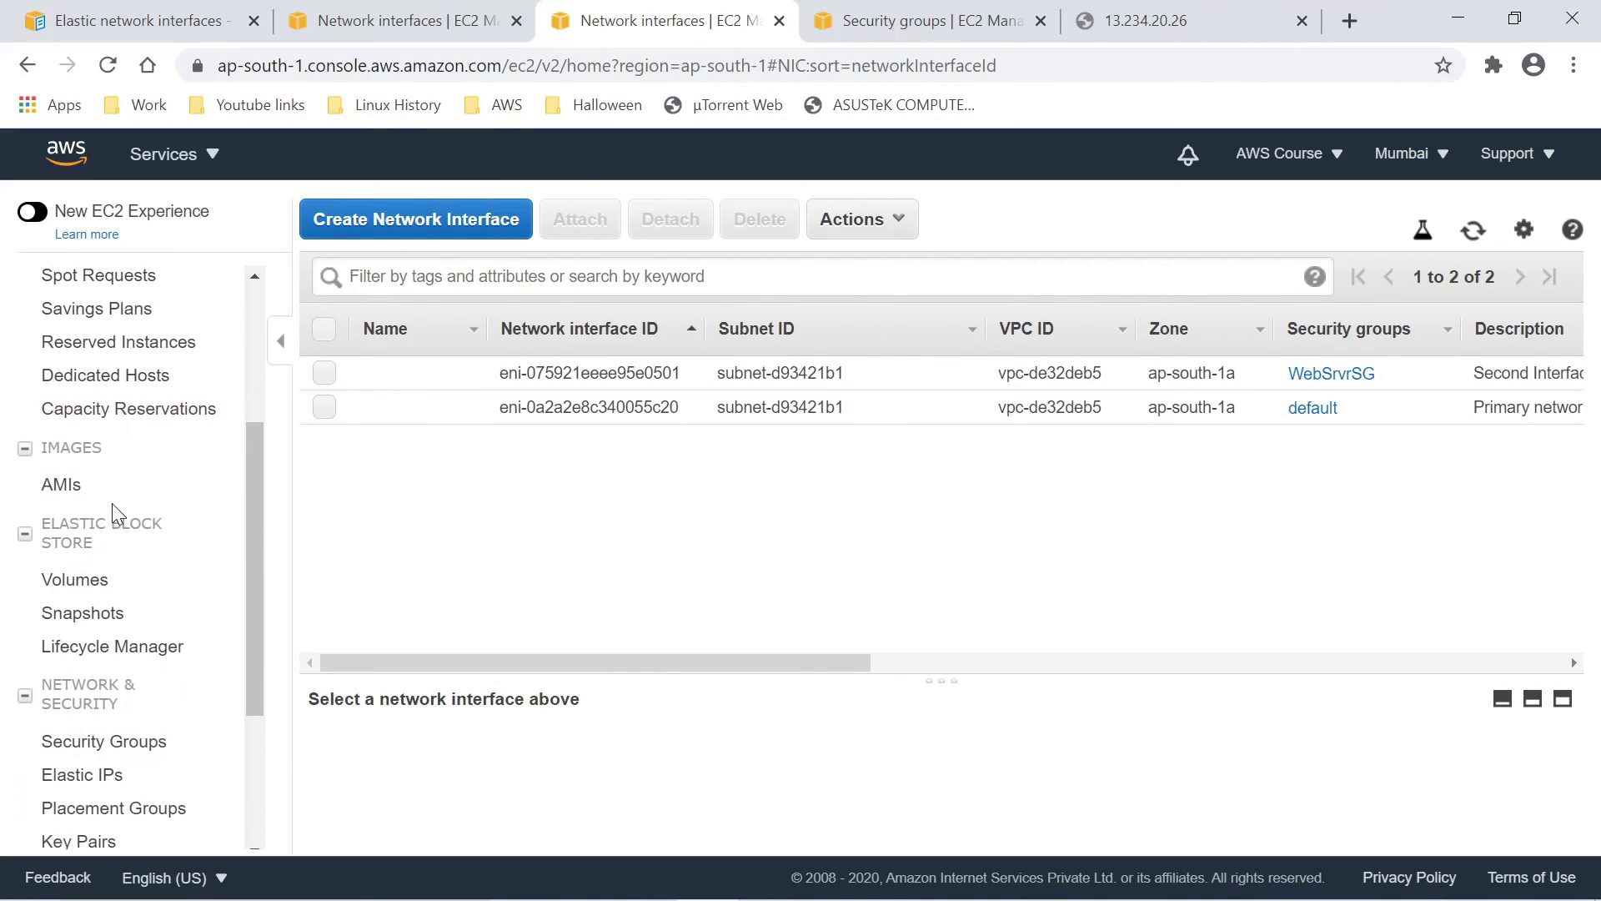
scroll(114, 513, "up", 3)
left_click(90, 464)
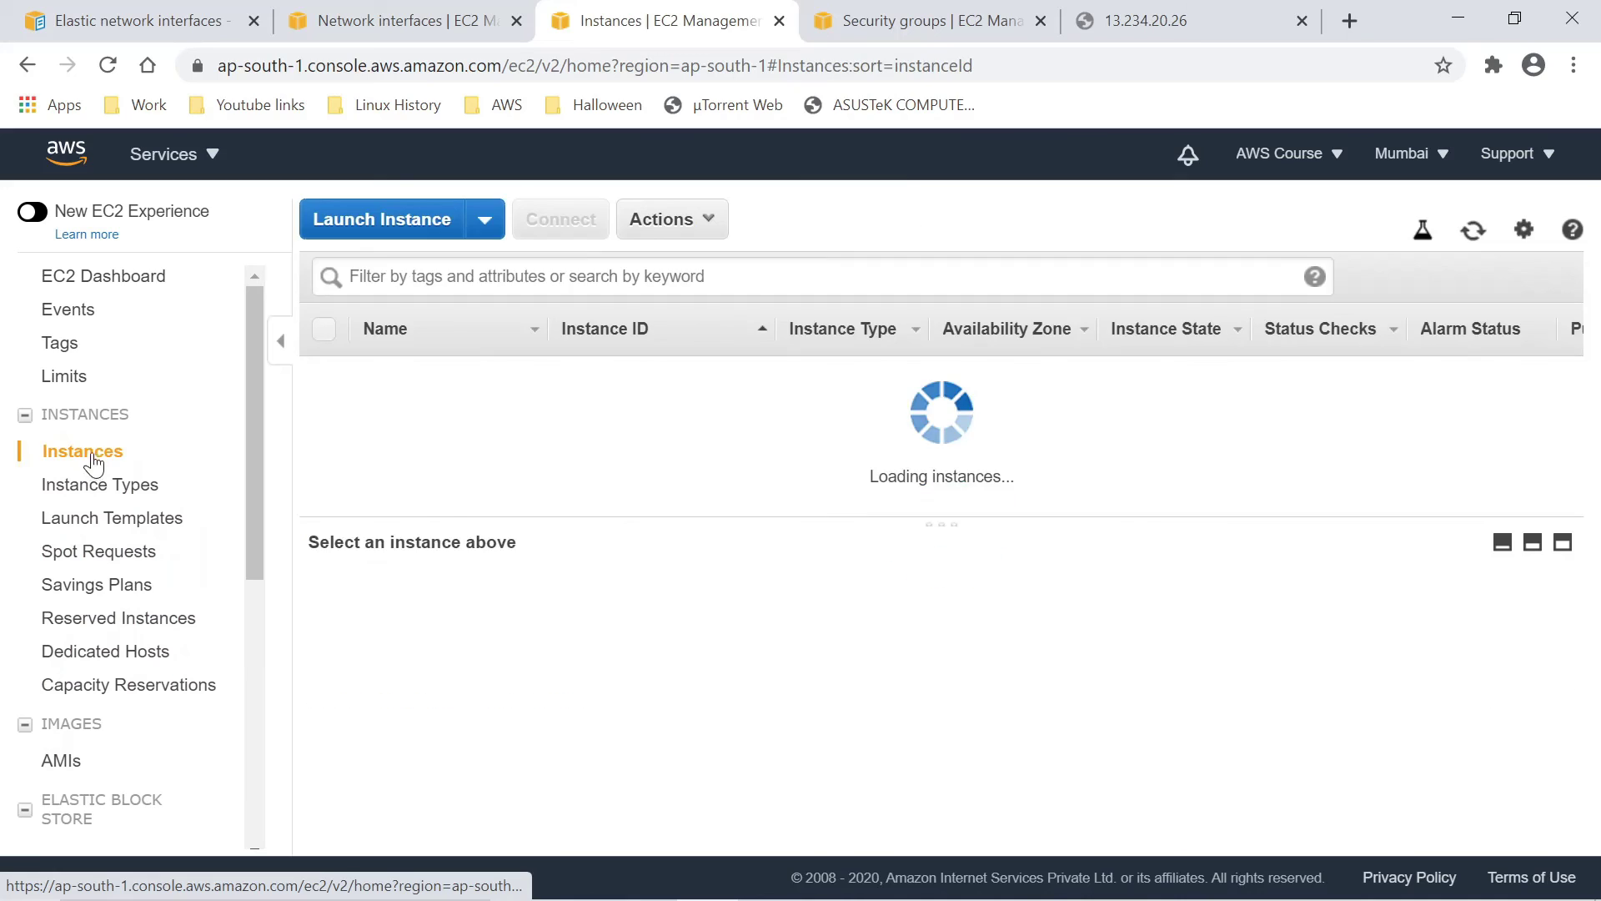
scroll(1117, 692, "down", 4)
scroll(998, 772, "down", 1)
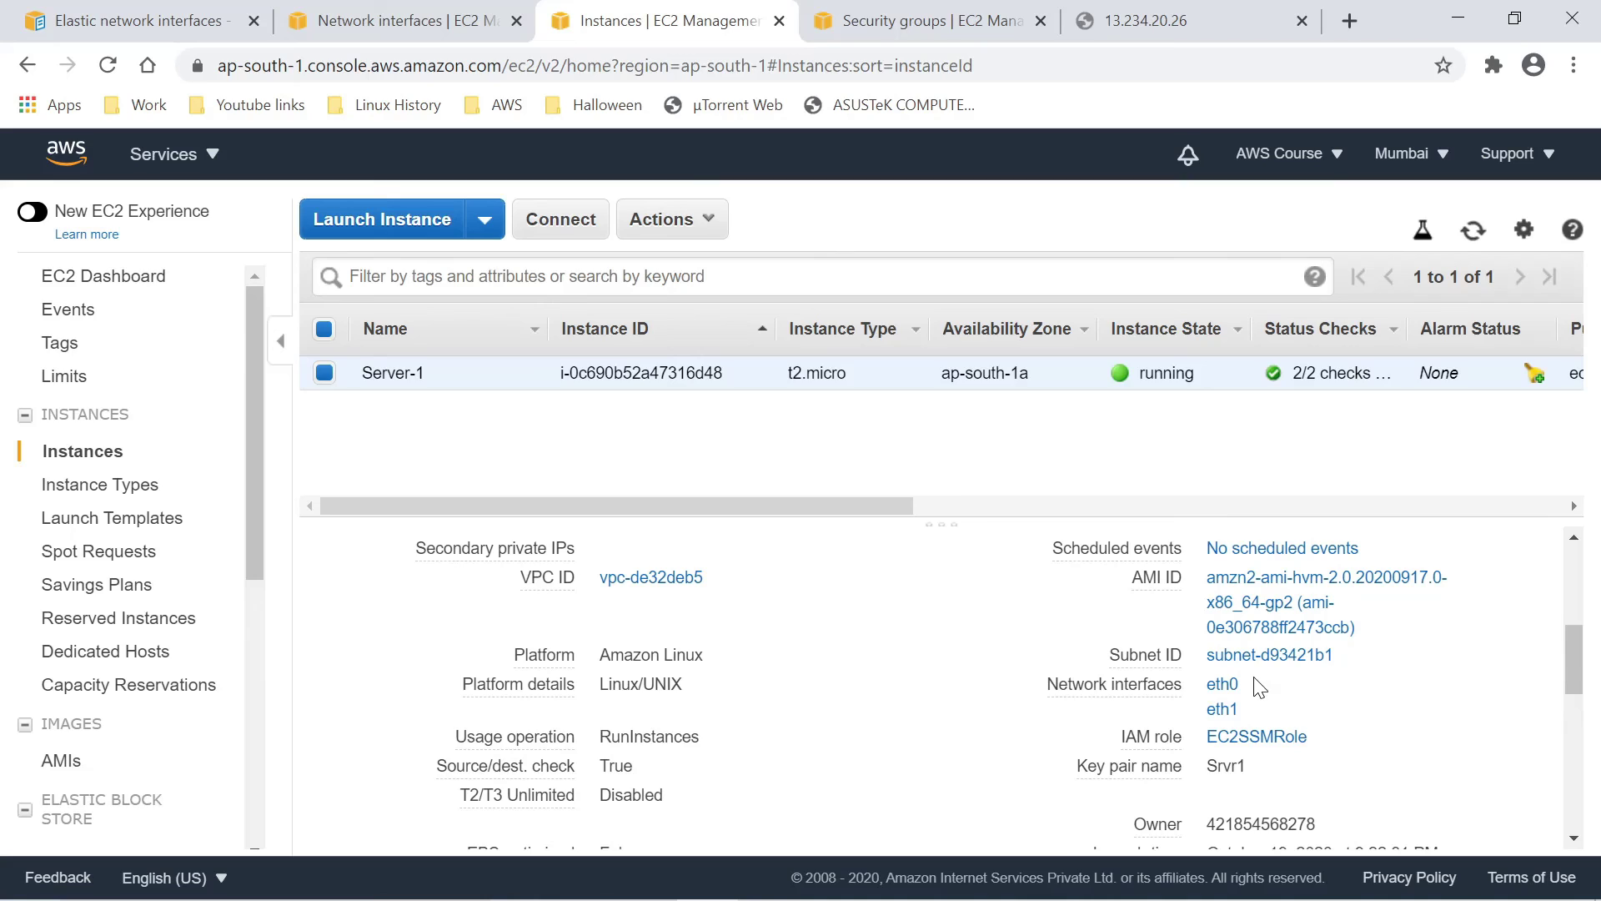
left_click(1223, 719)
scroll(885, 694, "down", 4)
scroll(868, 676, "down", 2)
scroll(884, 671, "up", 5)
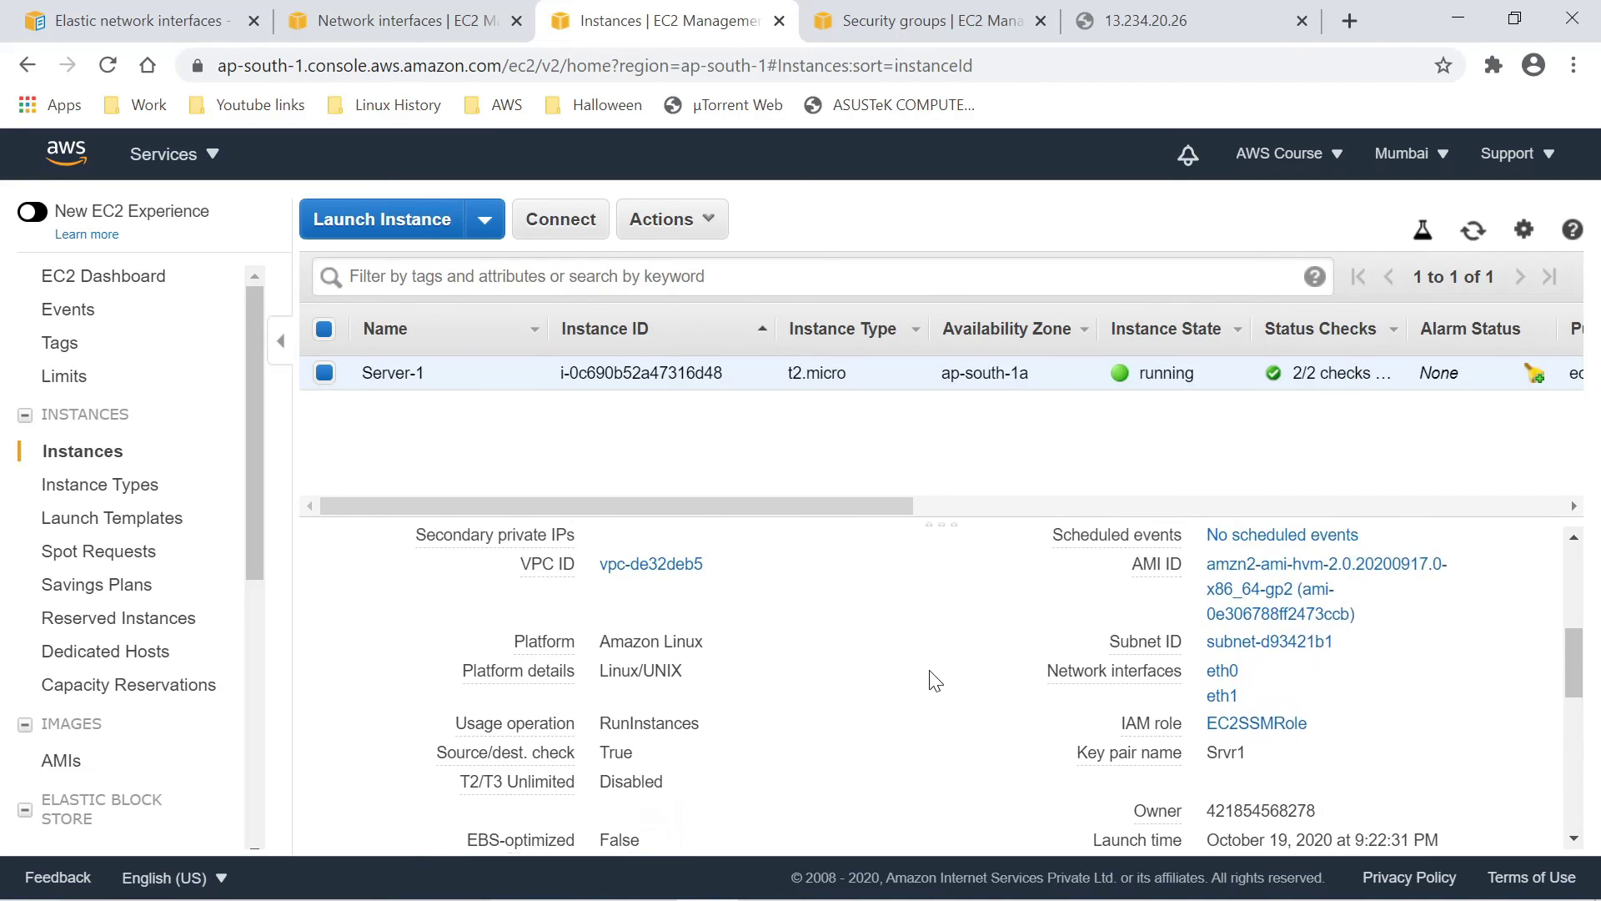
scroll(932, 675, "up", 3)
- Reload the 13.234.20.26 page to retest HTTP access, and return to the instance list
left_click(1118, 21)
left_click(110, 65)
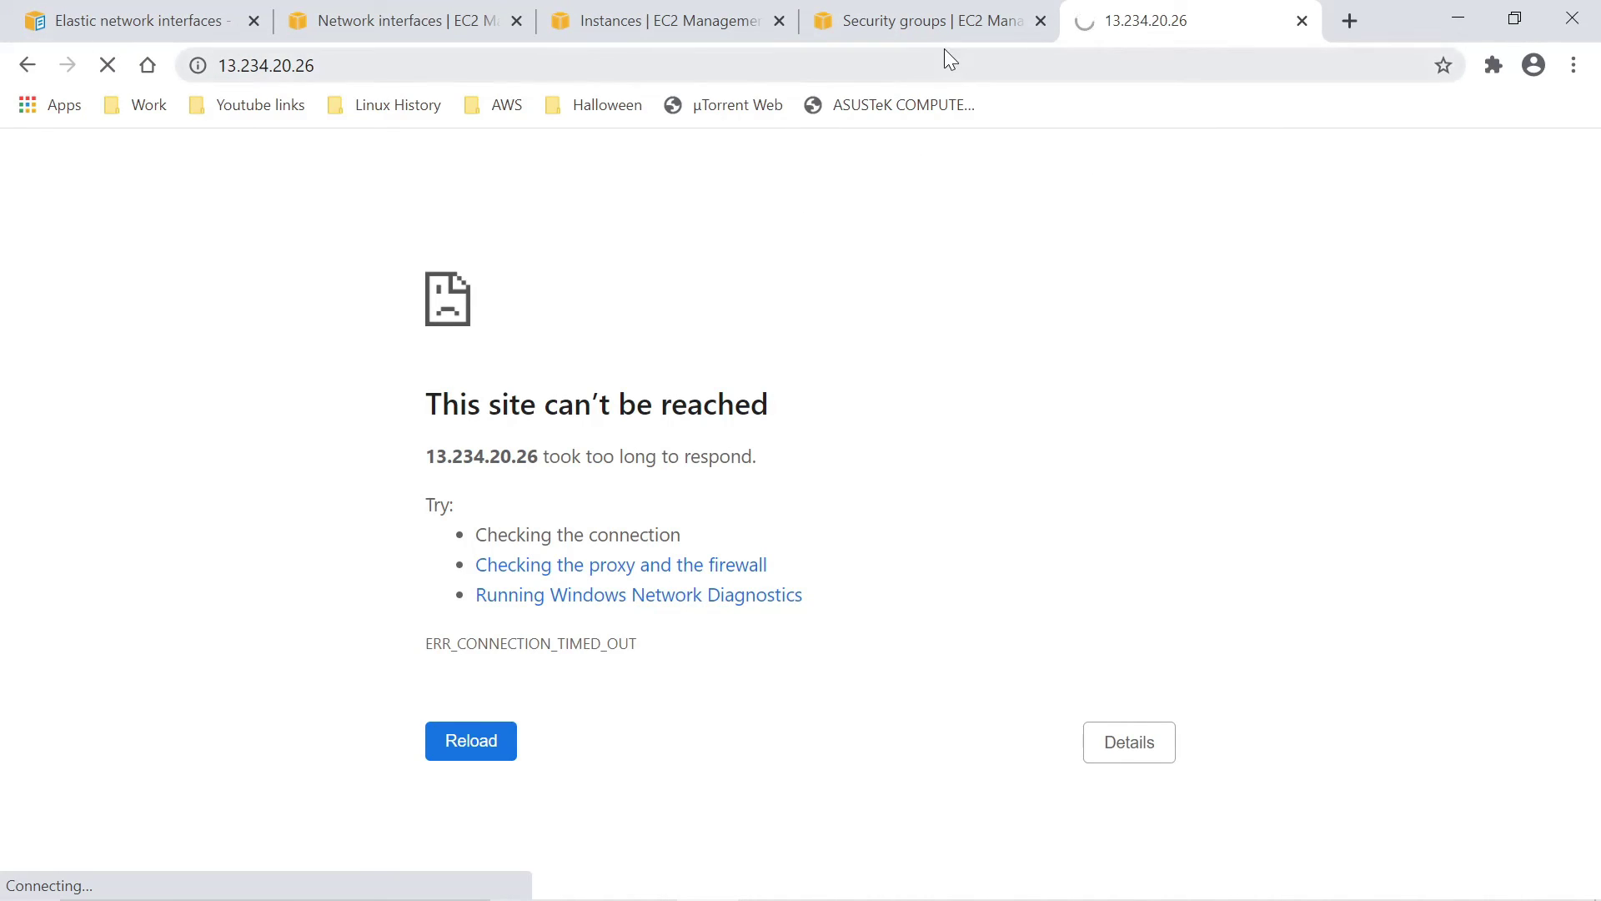
left_click(321, 18)
left_click(667, 20)
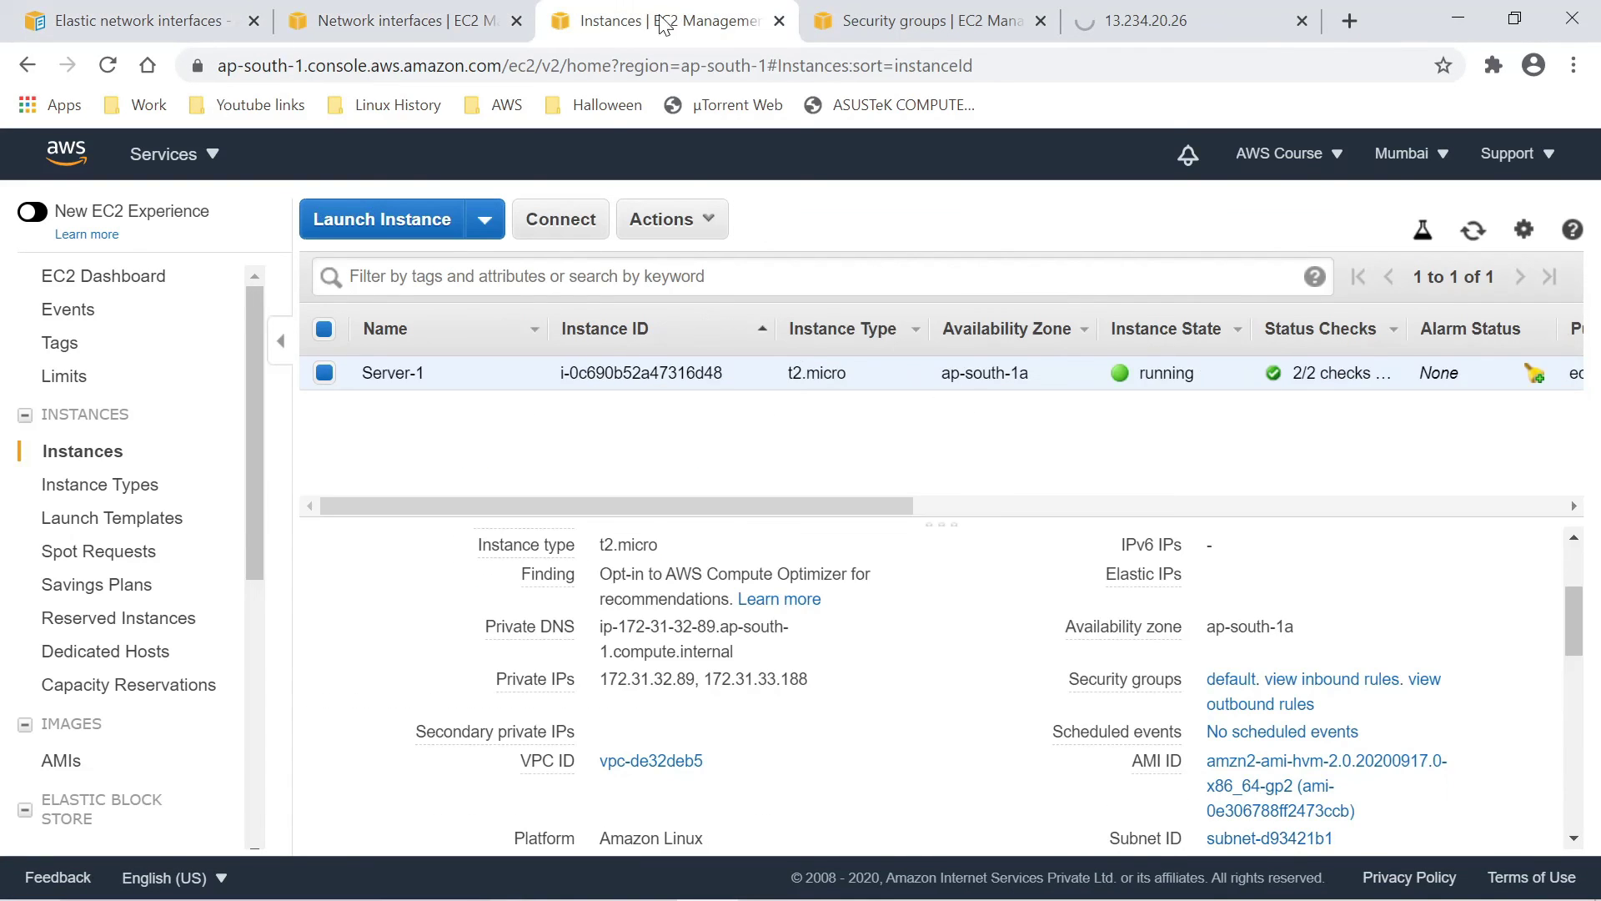
- Examine Server-1's private IPs, public IP, Elastic IPs and security groups in the instance description
scroll(1028, 676, "down", 3)
scroll(1013, 679, "up", 3)
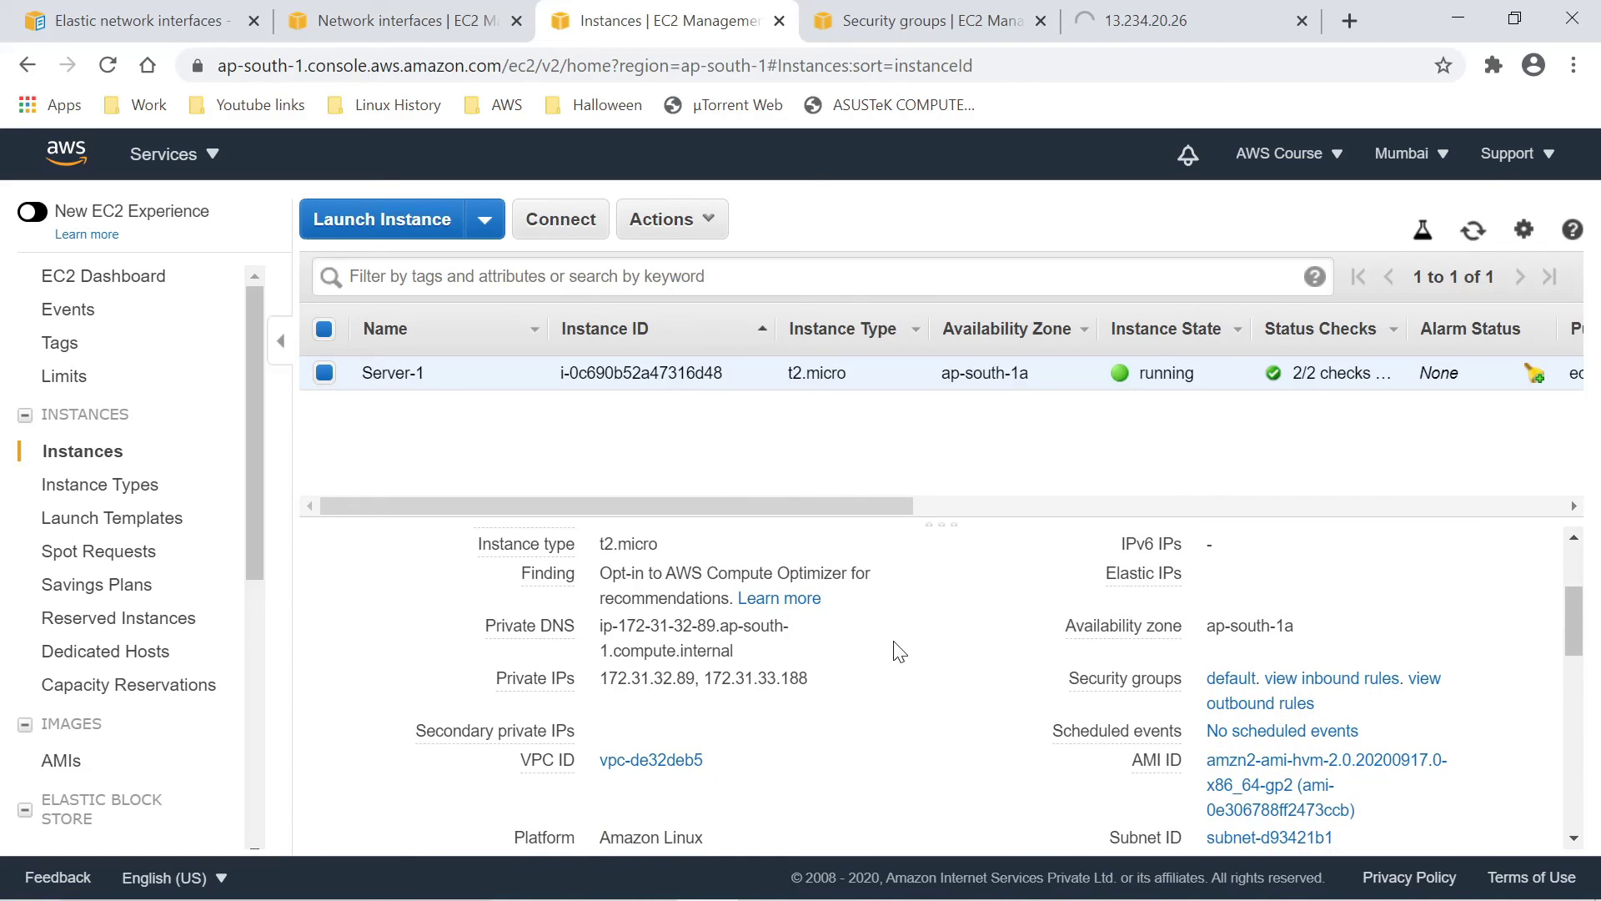
scroll(892, 668, "down", 5)
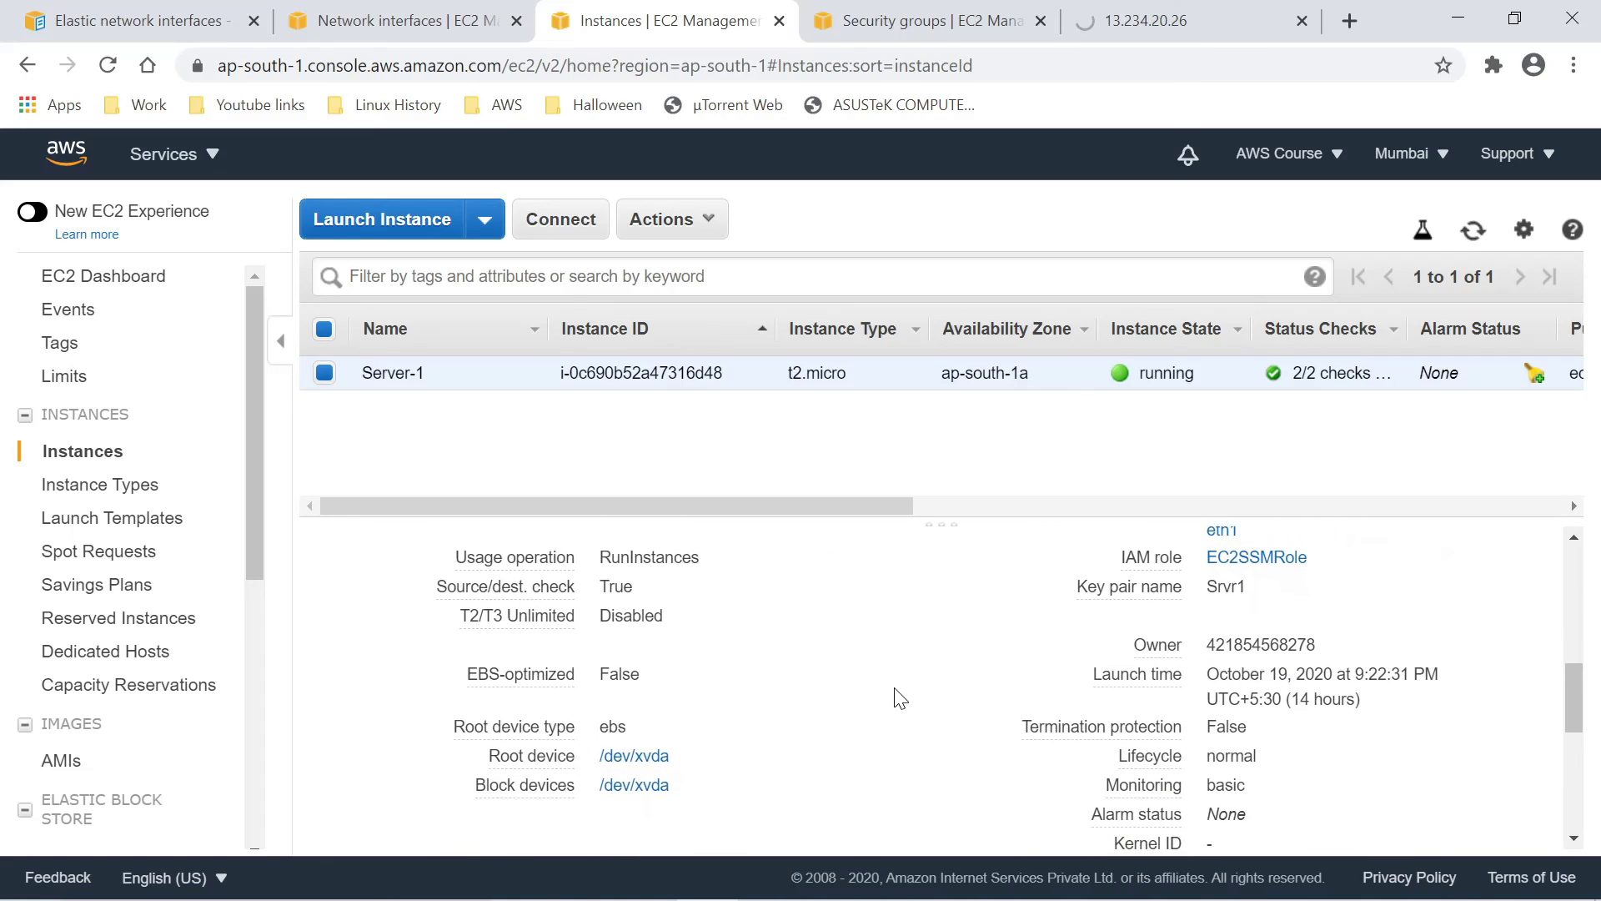
scroll(909, 709, "up", 5)
scroll(910, 705, "up", 2)
scroll(114, 590, "down", 1)
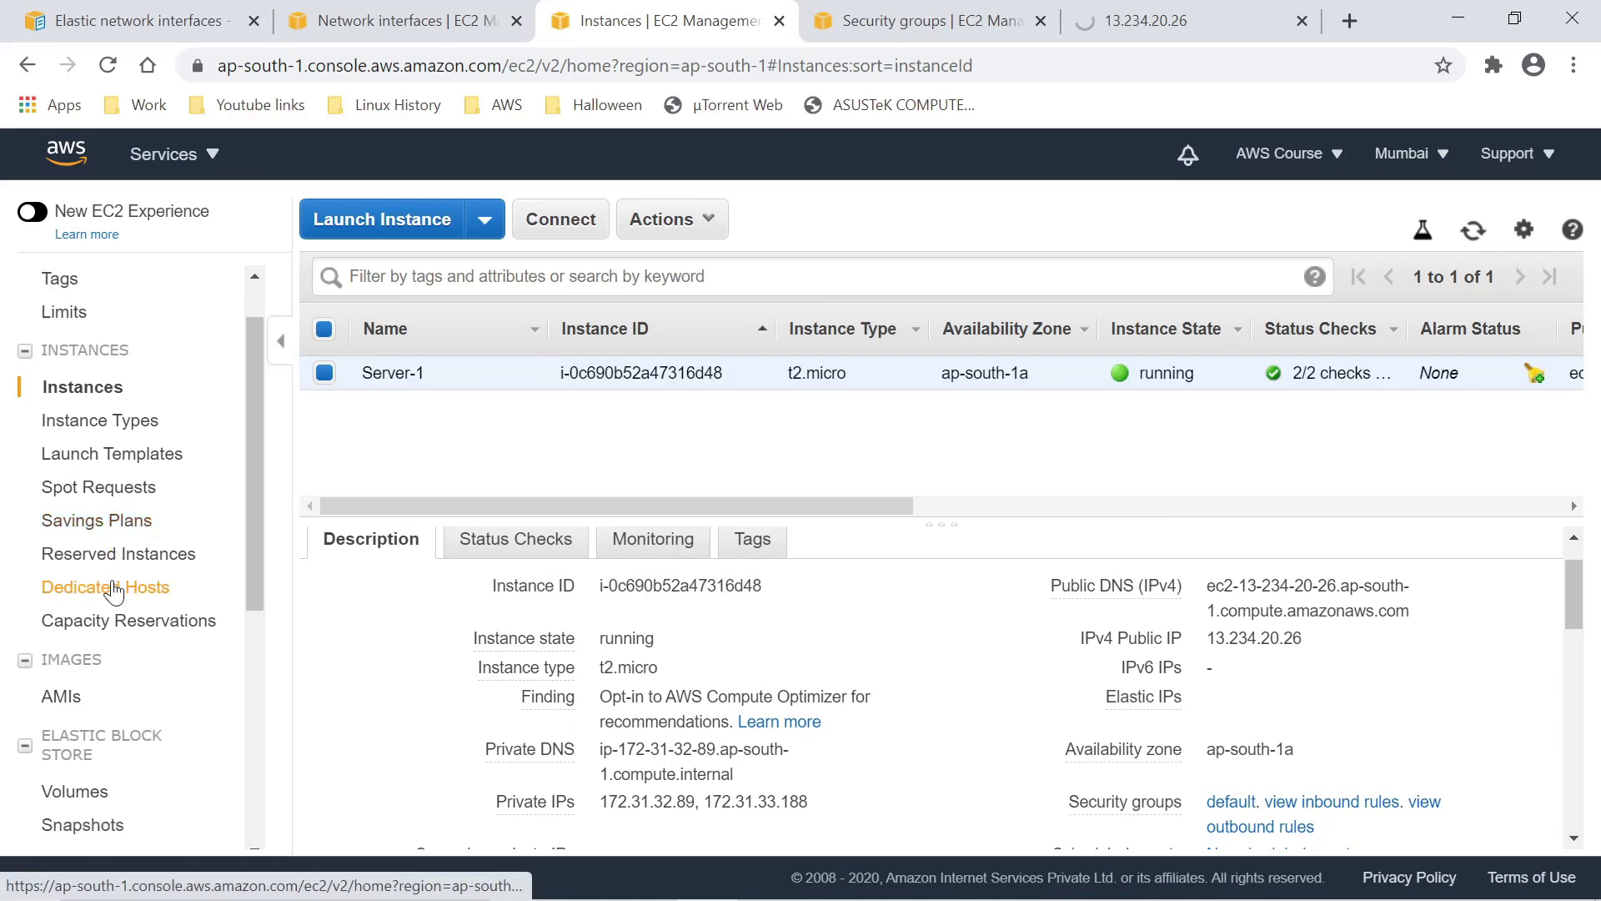
- Allocate a new VPC Elastic IP address from the Amazon pool
scroll(115, 592, "down", 5)
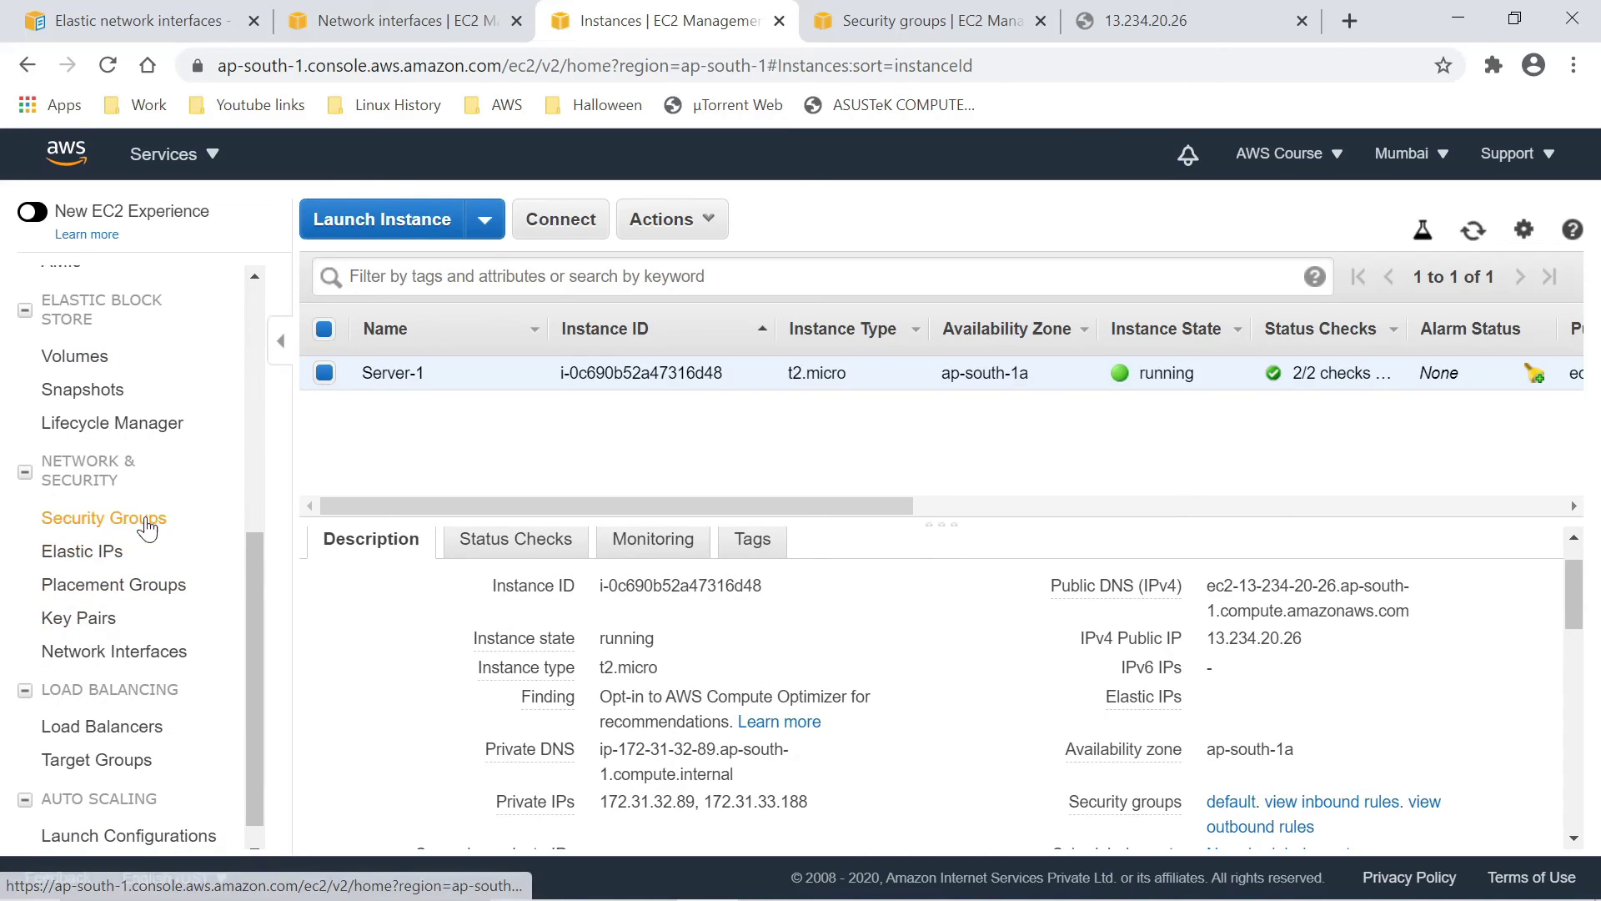
left_click(98, 555)
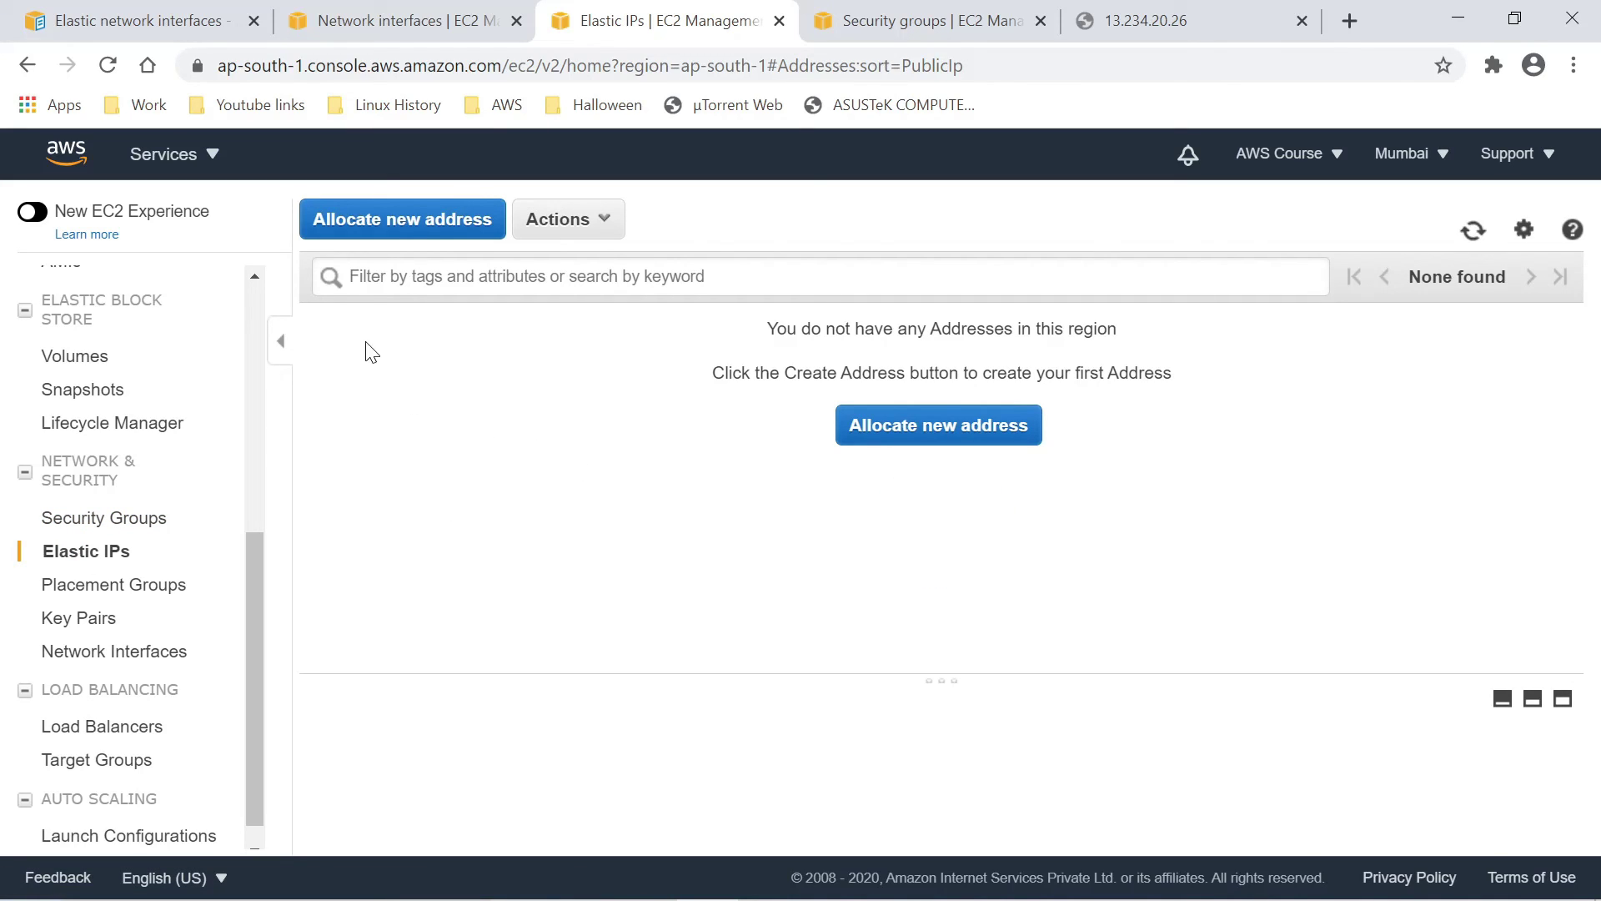
left_click(882, 435)
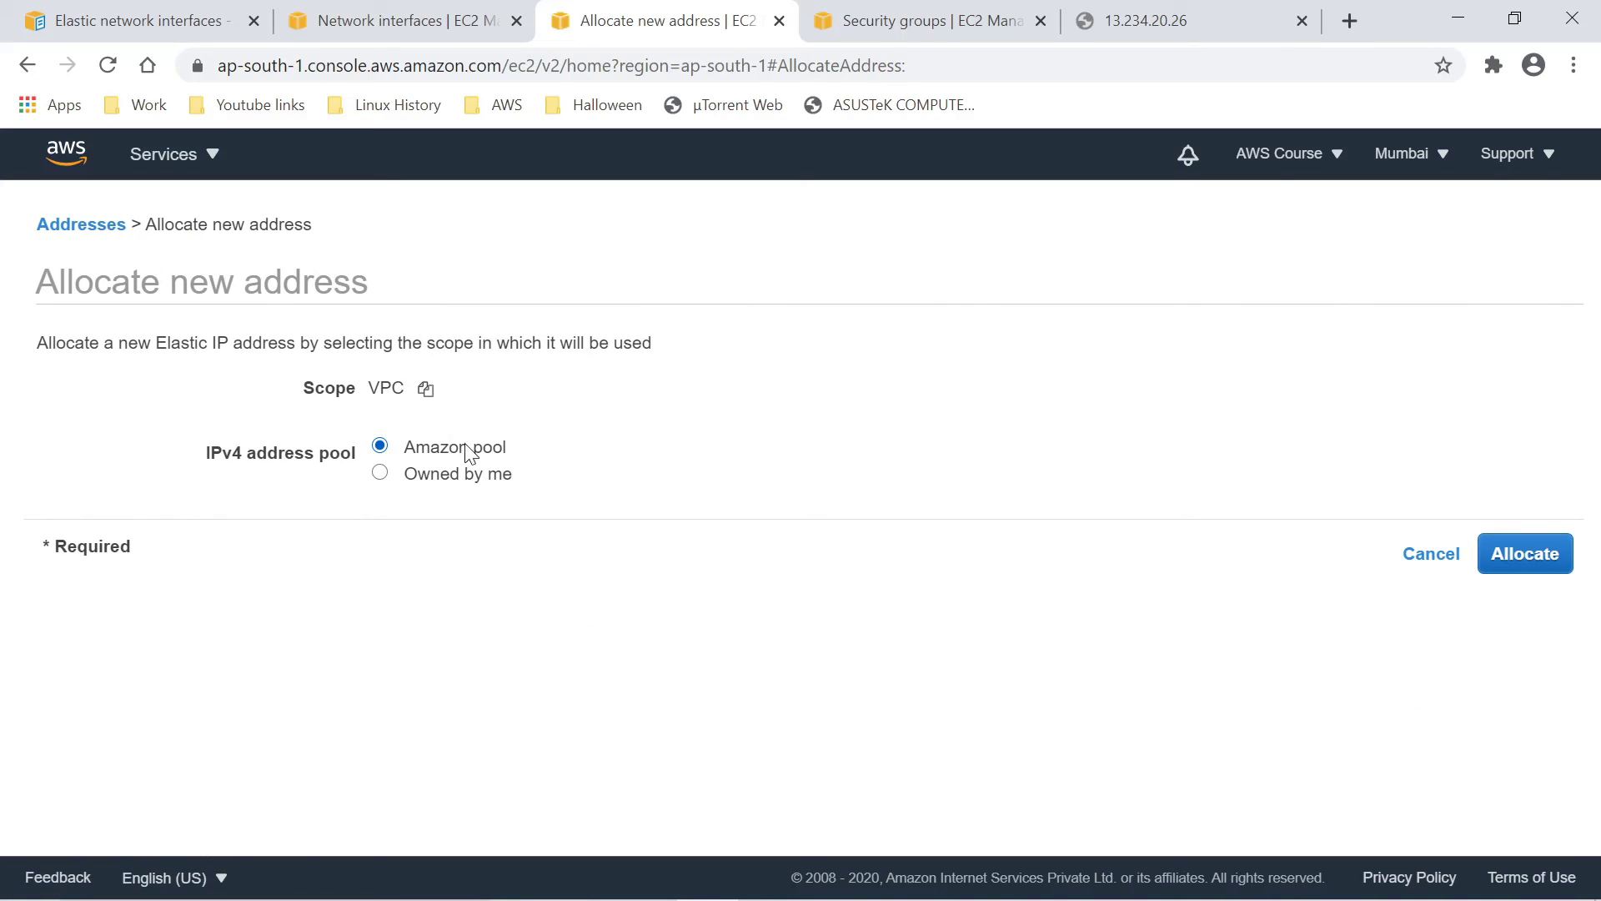
left_click(1494, 553)
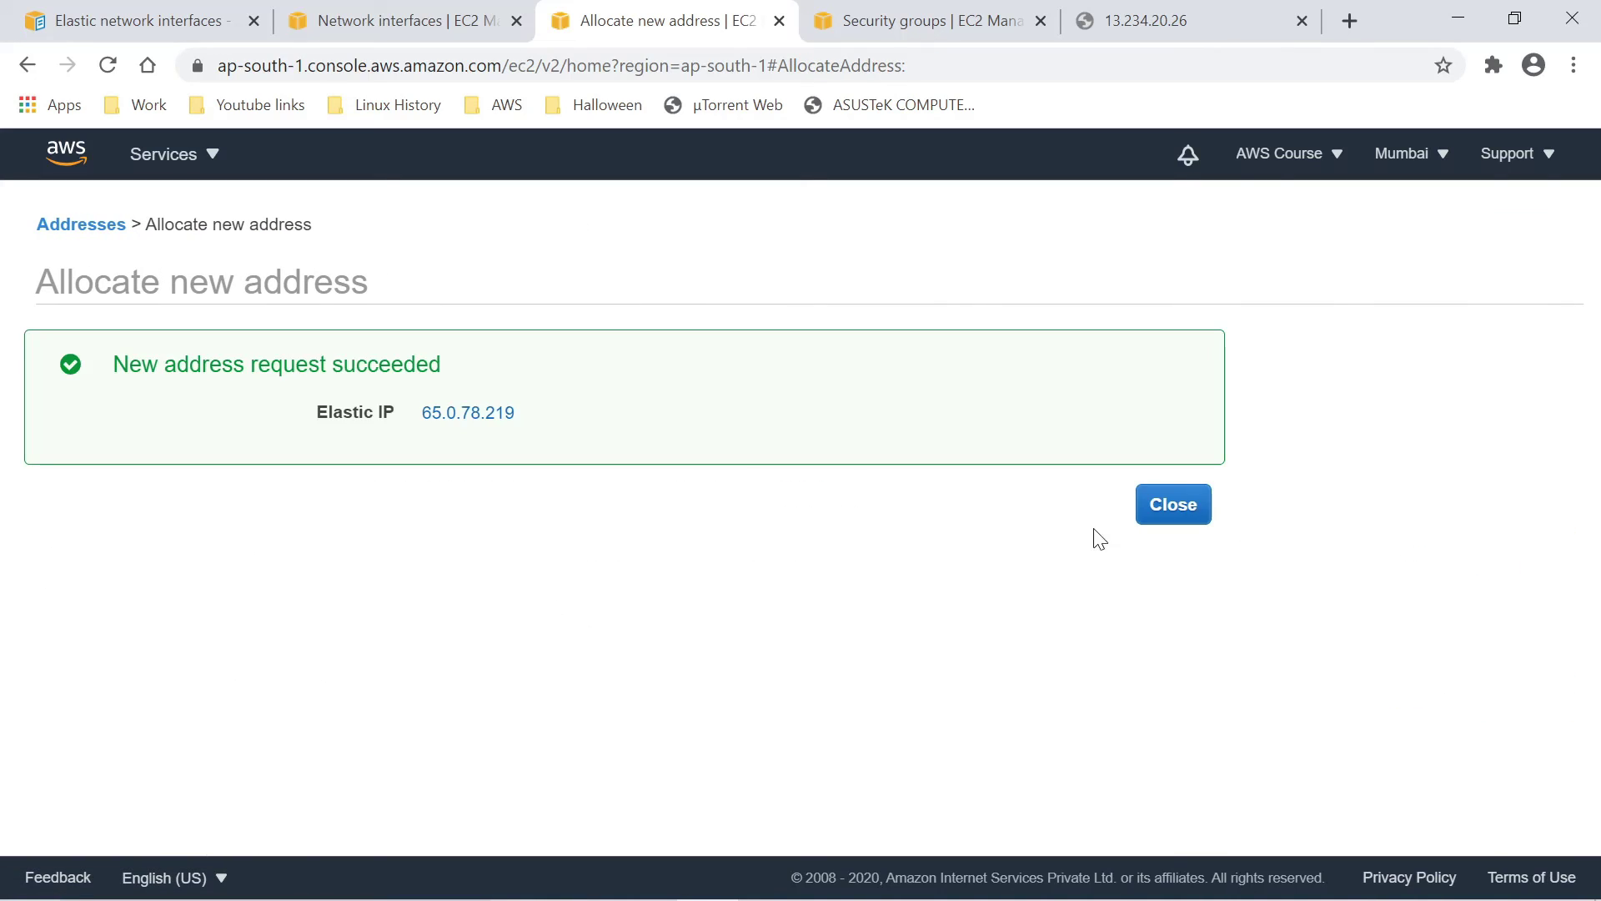
left_click(1208, 505)
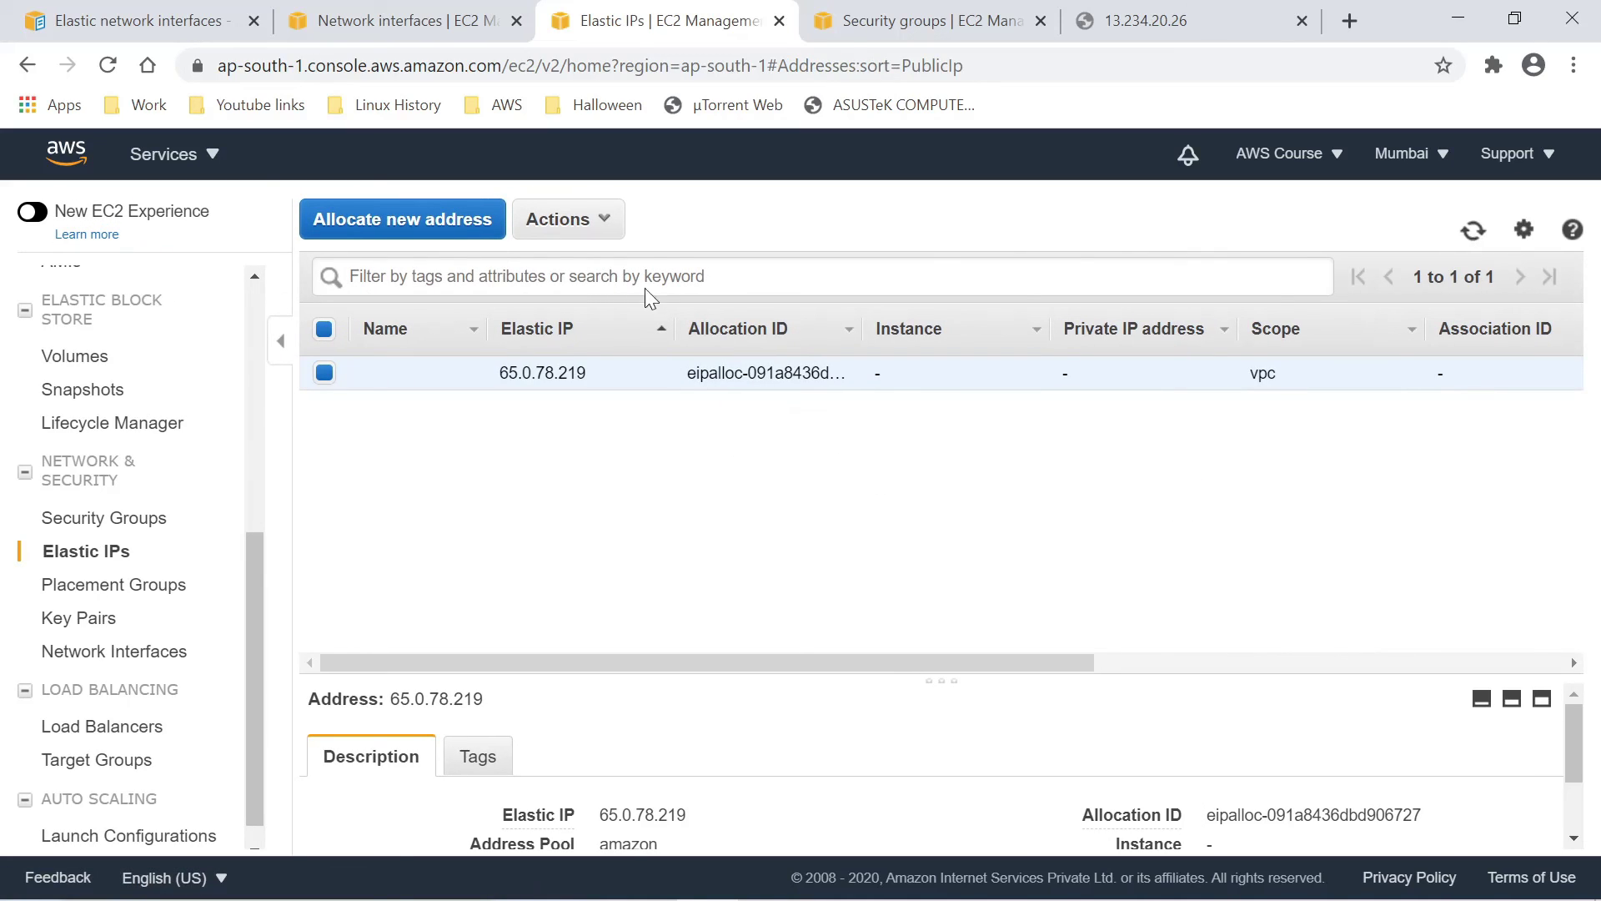
- Start associating the new Elastic IP address, with Network interface as the resource type
left_click(623, 227)
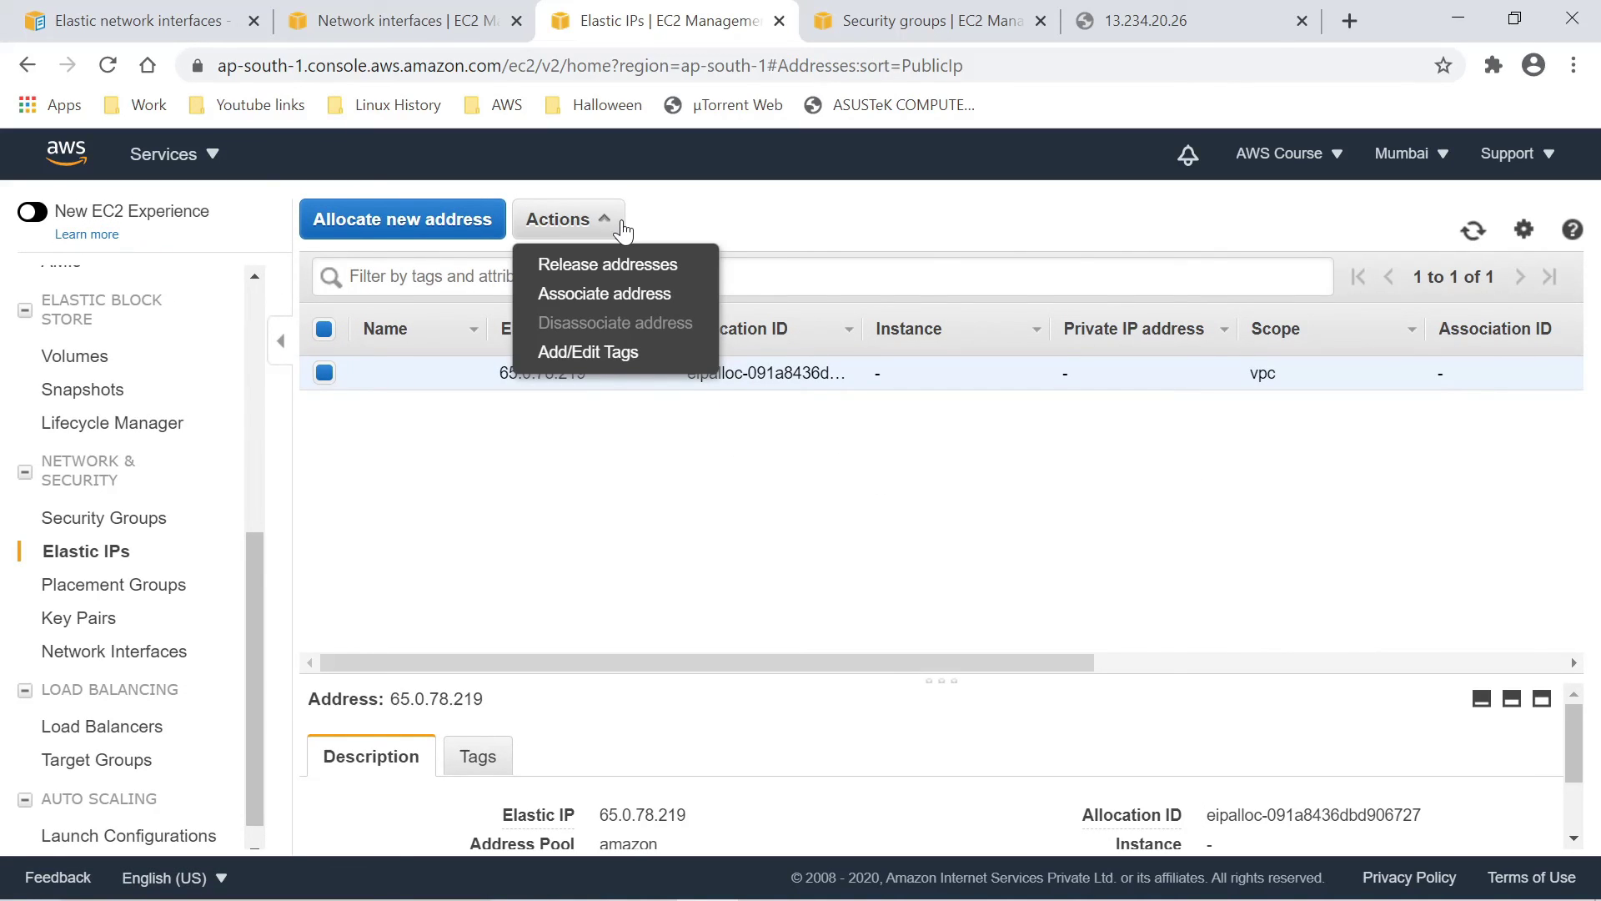
left_click(631, 295)
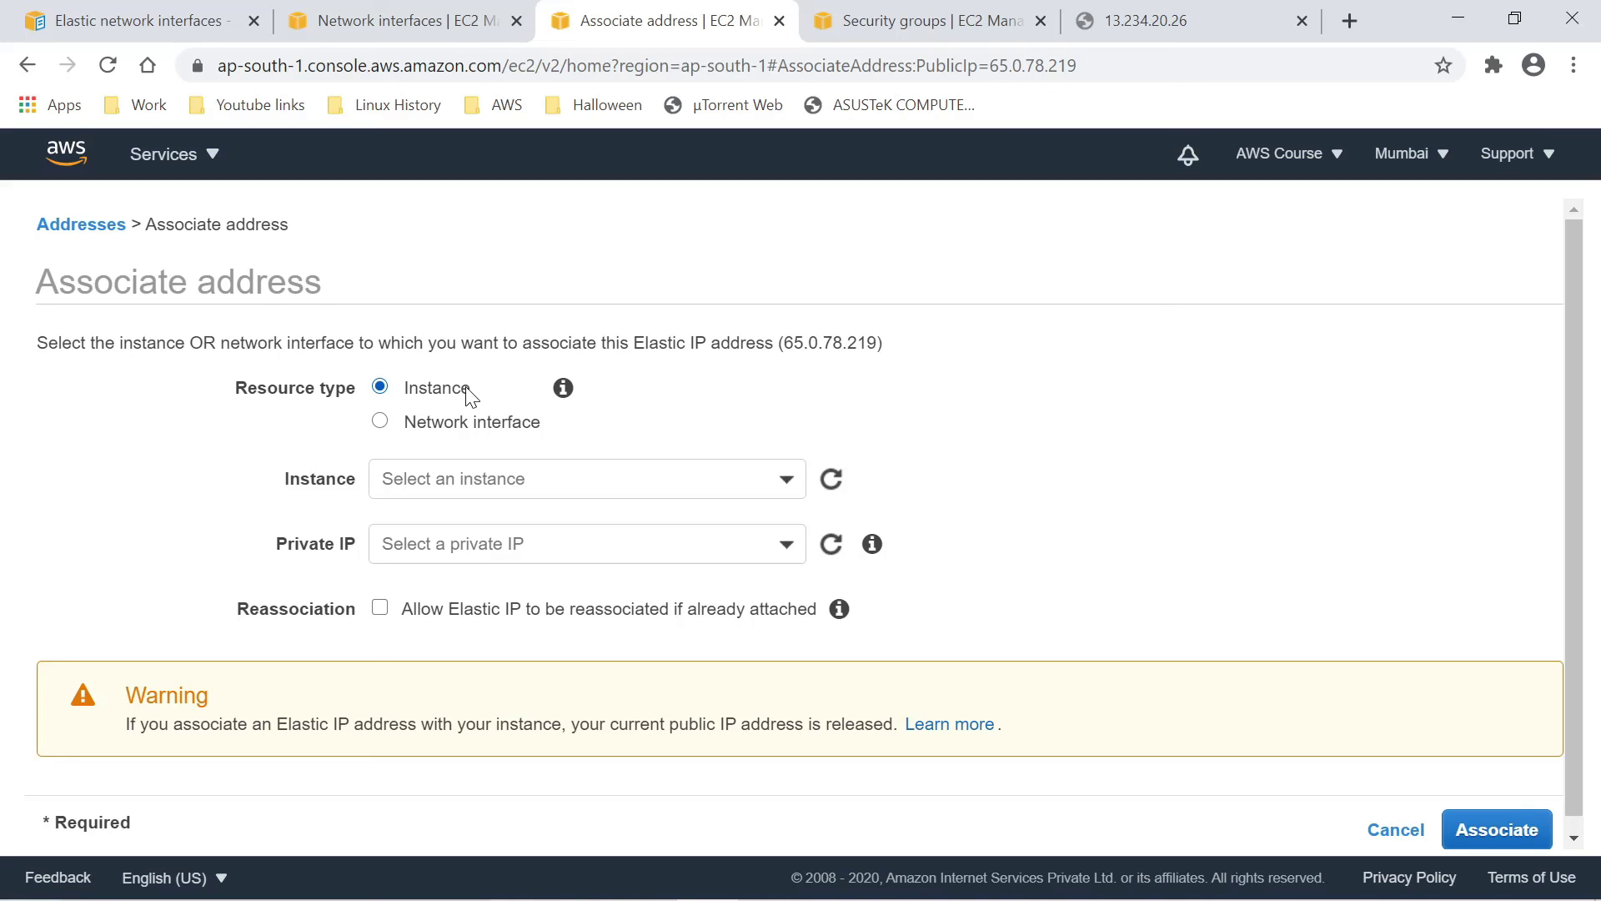
left_click(382, 423)
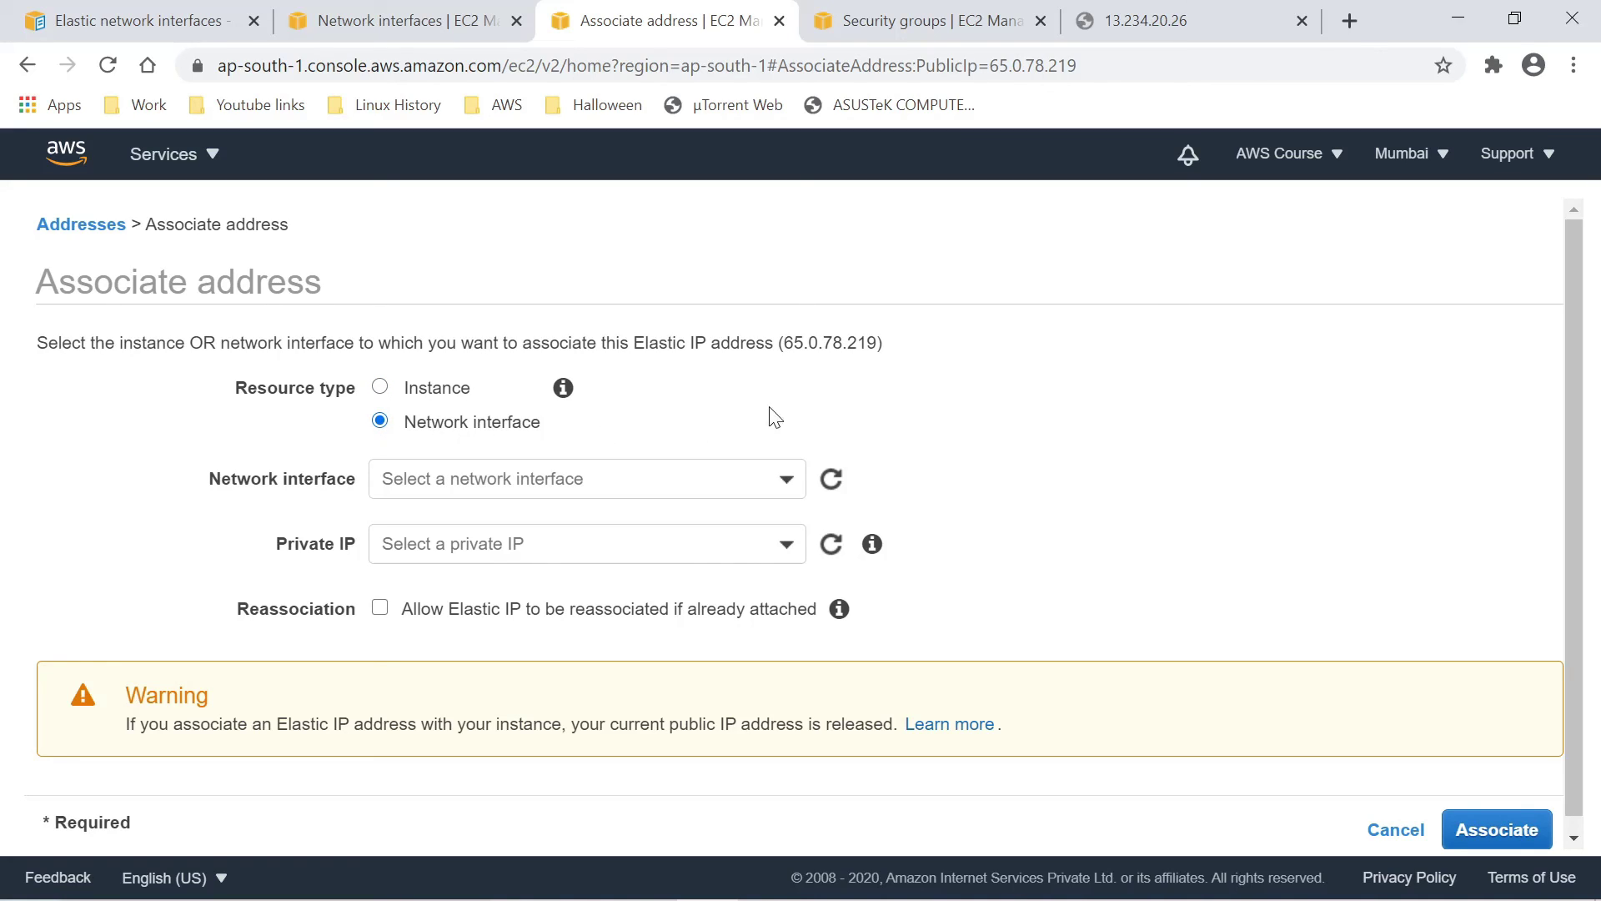
left_click(586, 484)
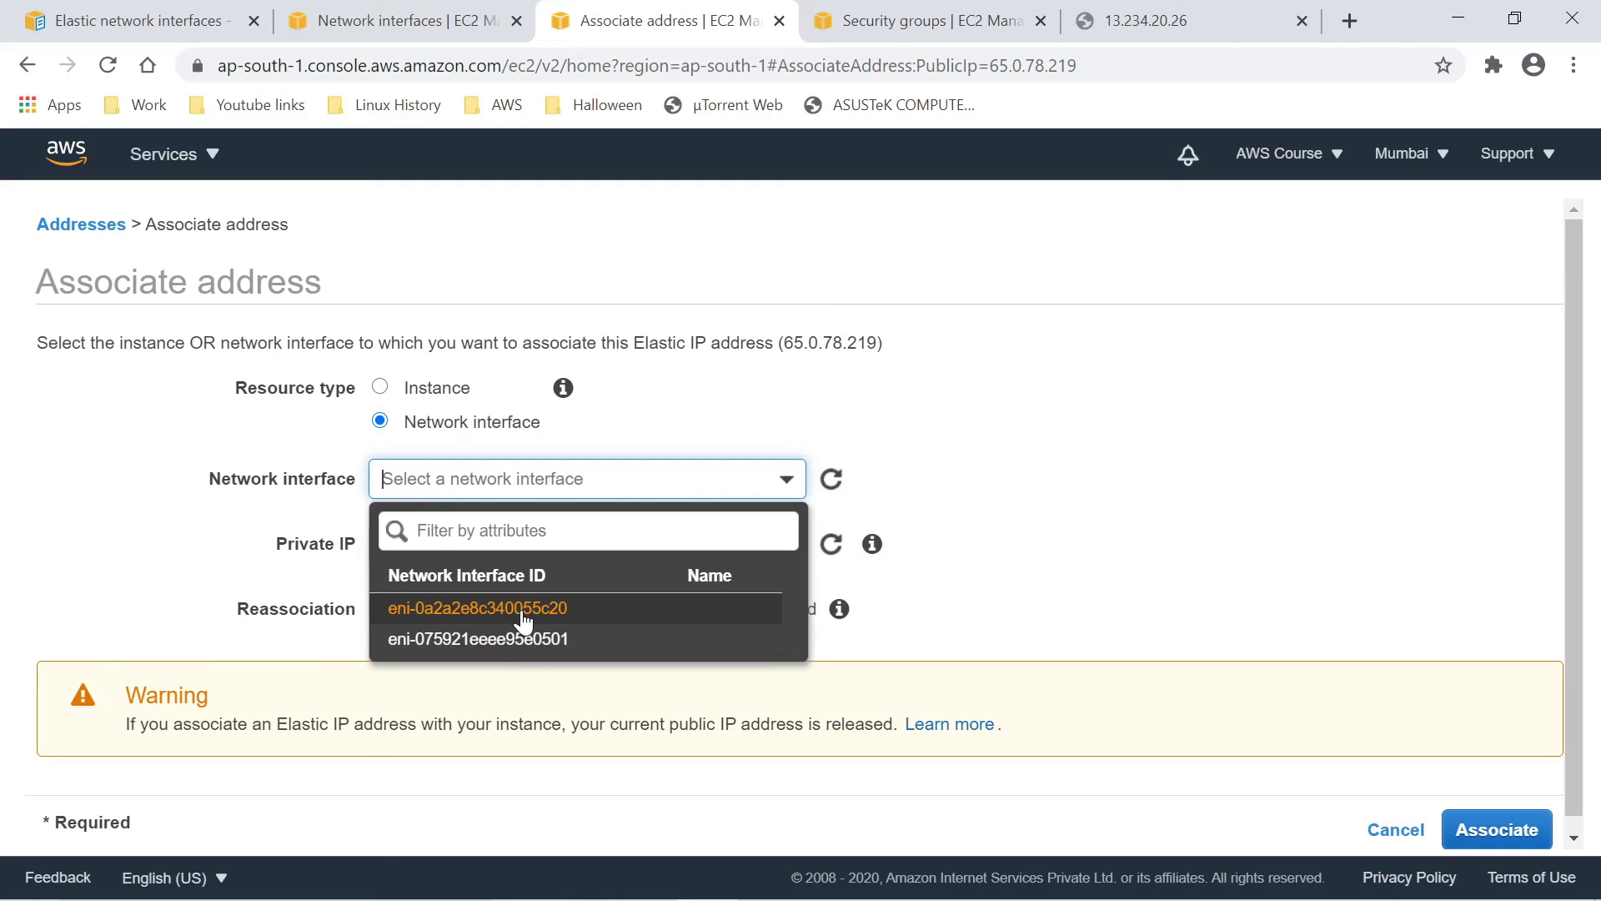
left_click(97, 432)
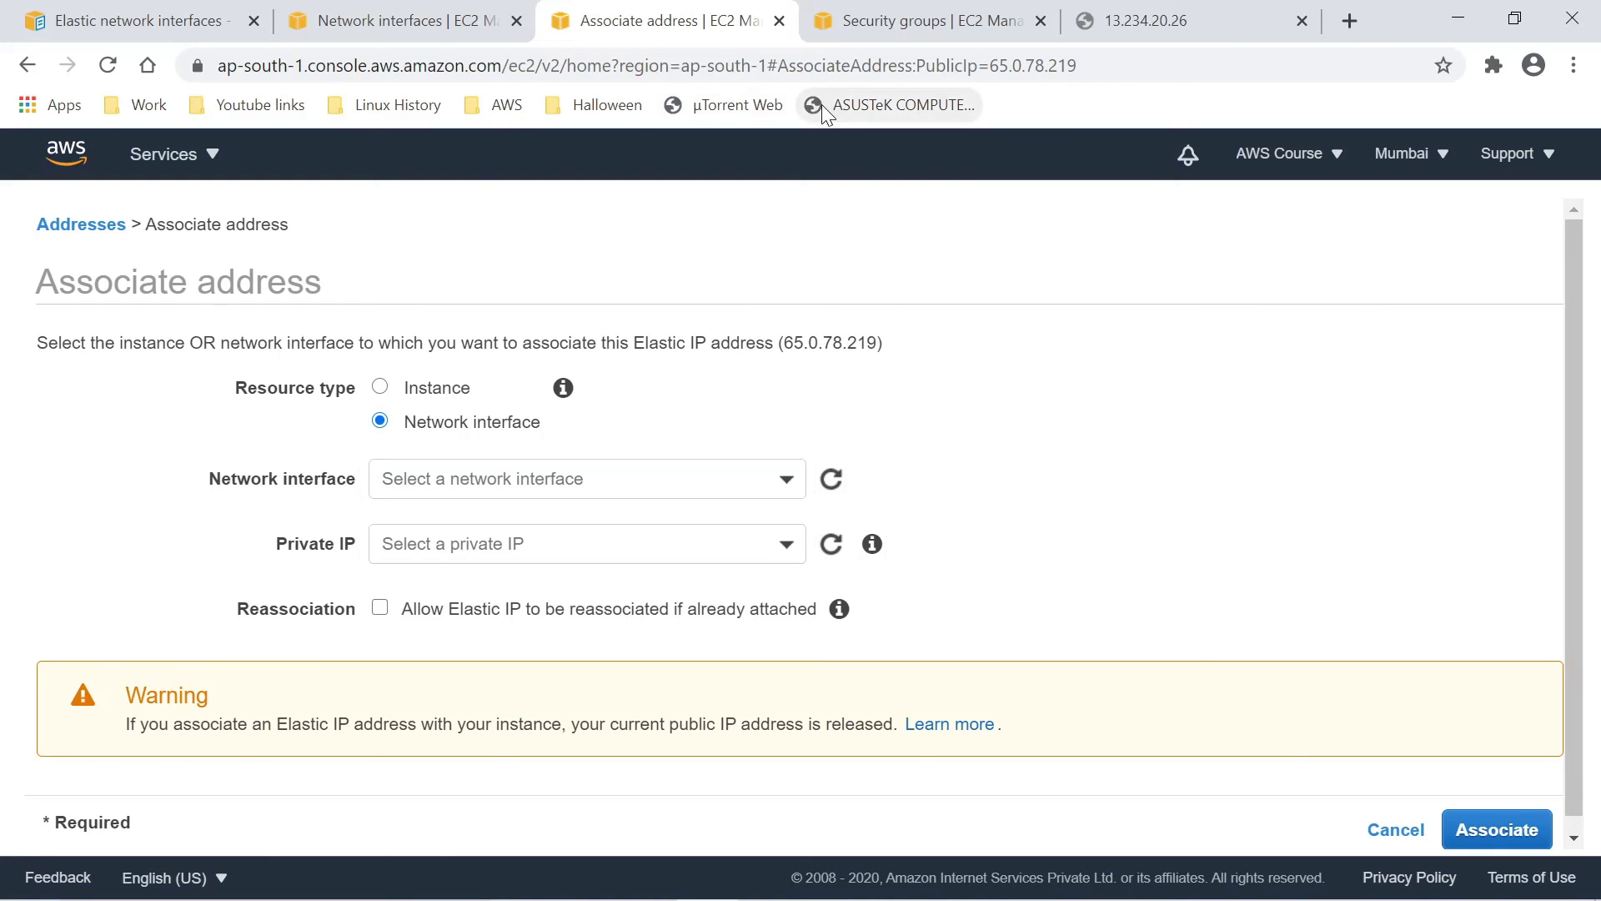
- Refresh the other network interface list and check which interface ID belongs to the Second Interface
left_click(478, 11)
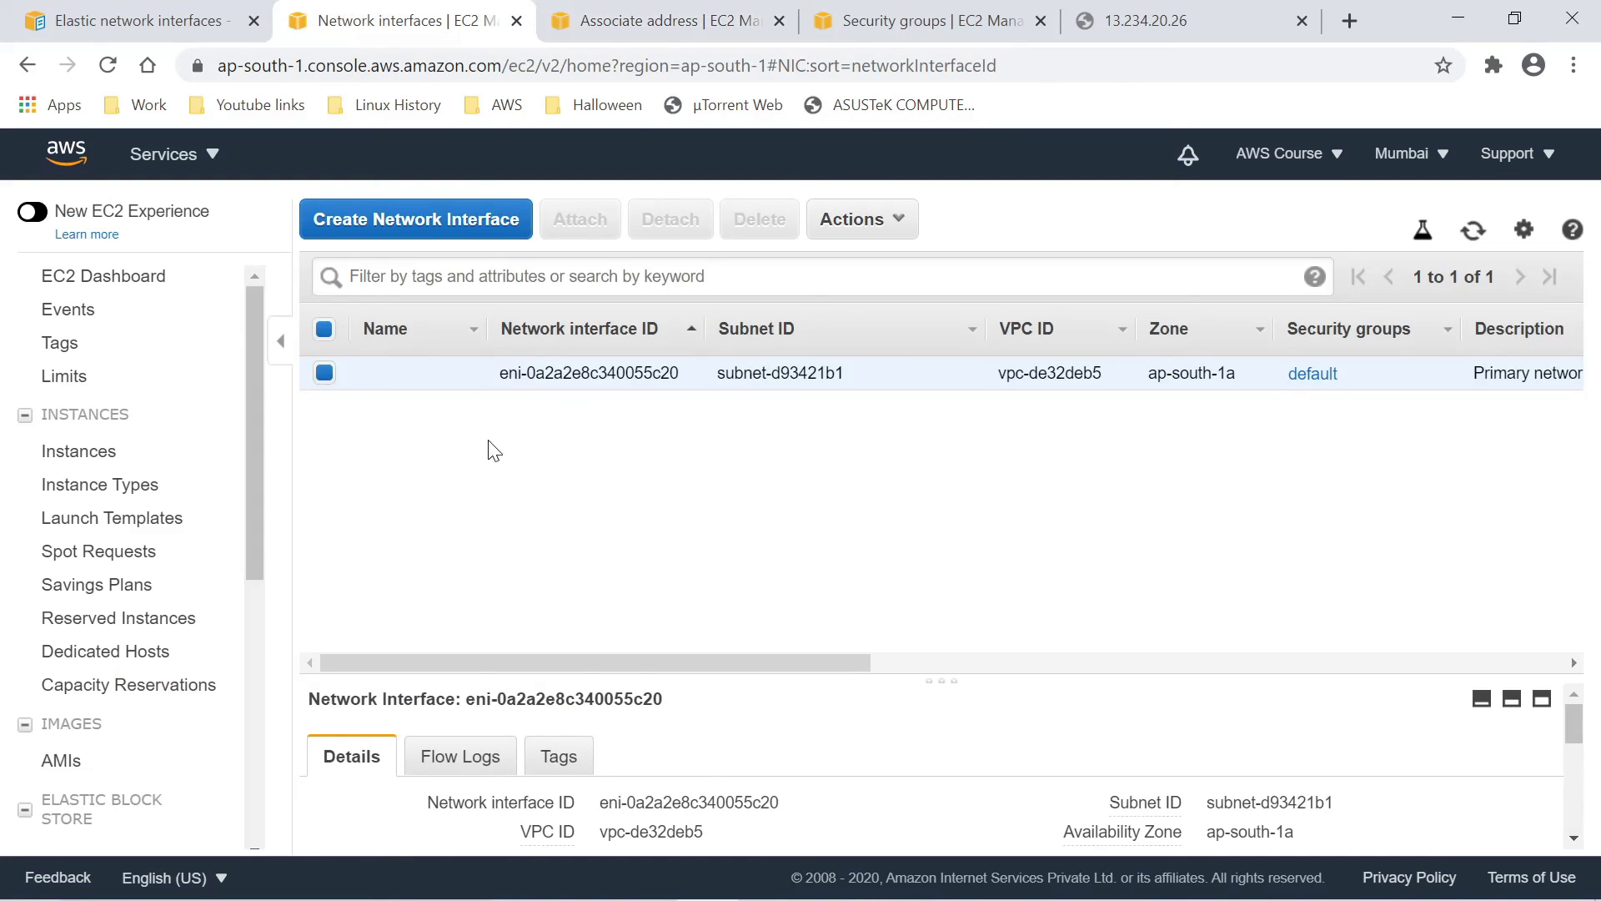
left_click(1474, 233)
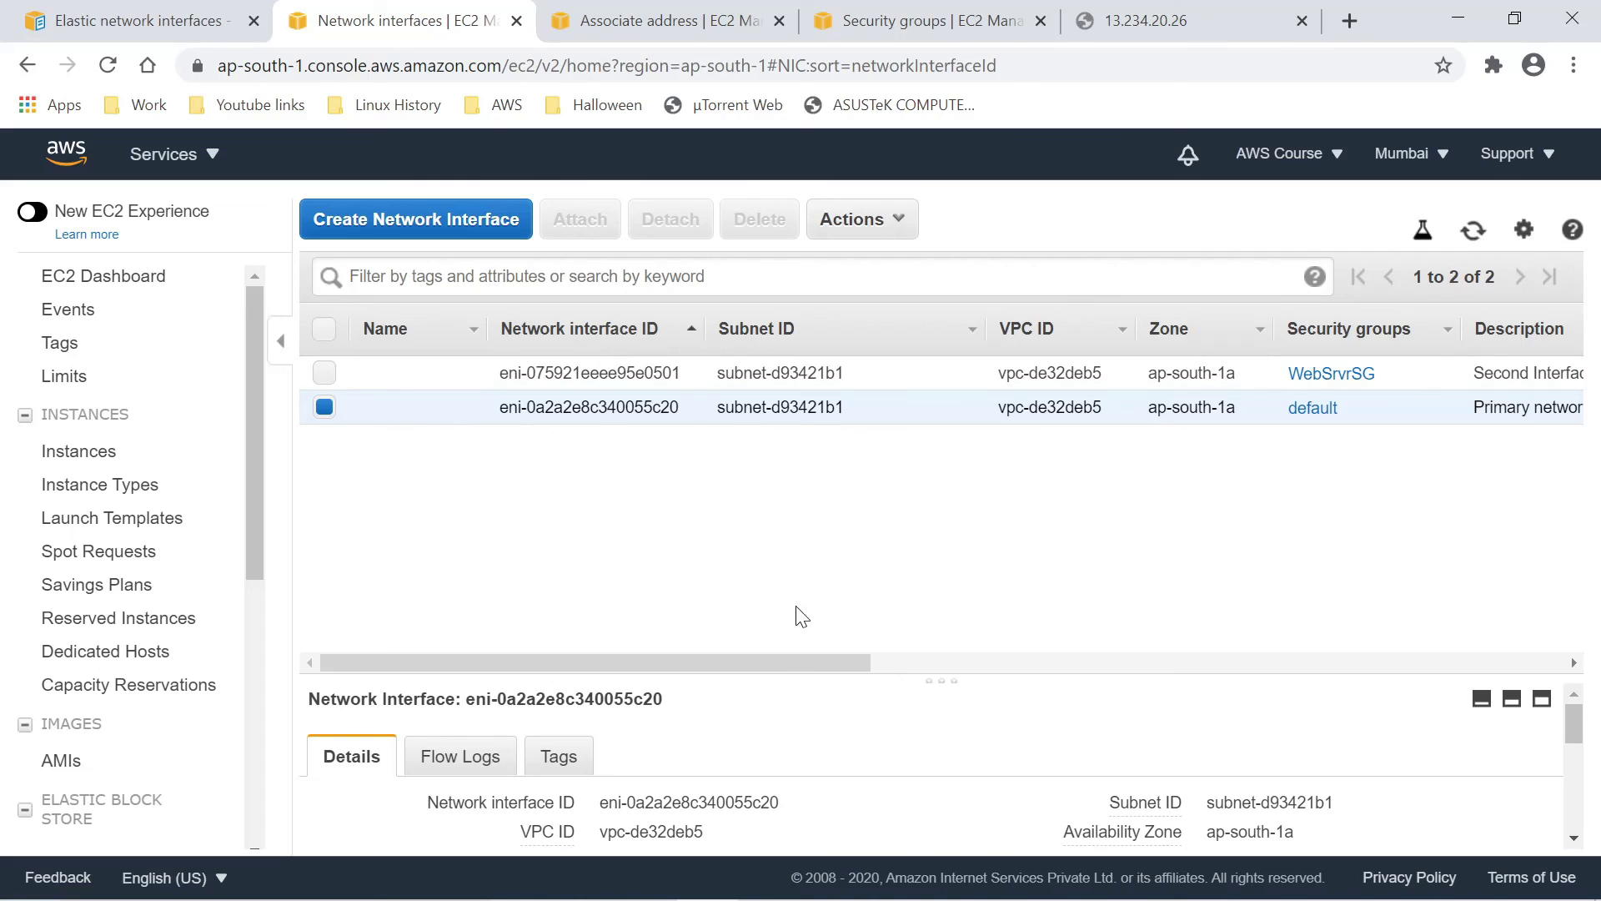
left_click_drag(774, 661, 1021, 642)
left_click_drag(904, 373, 1017, 373)
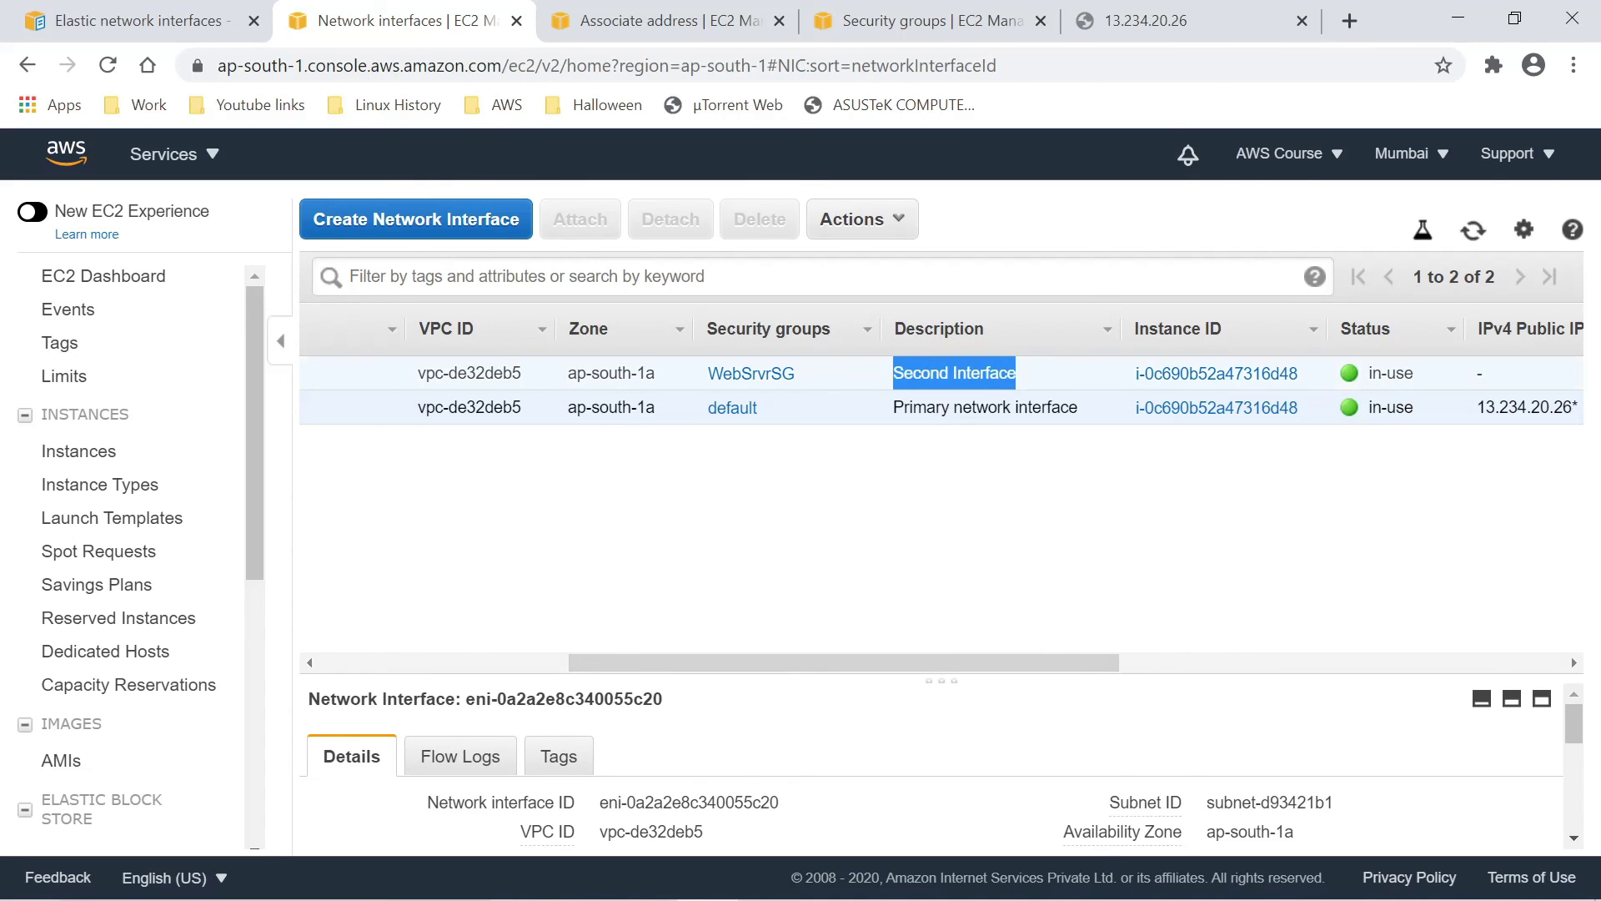
left_click_drag(874, 658, 551, 673)
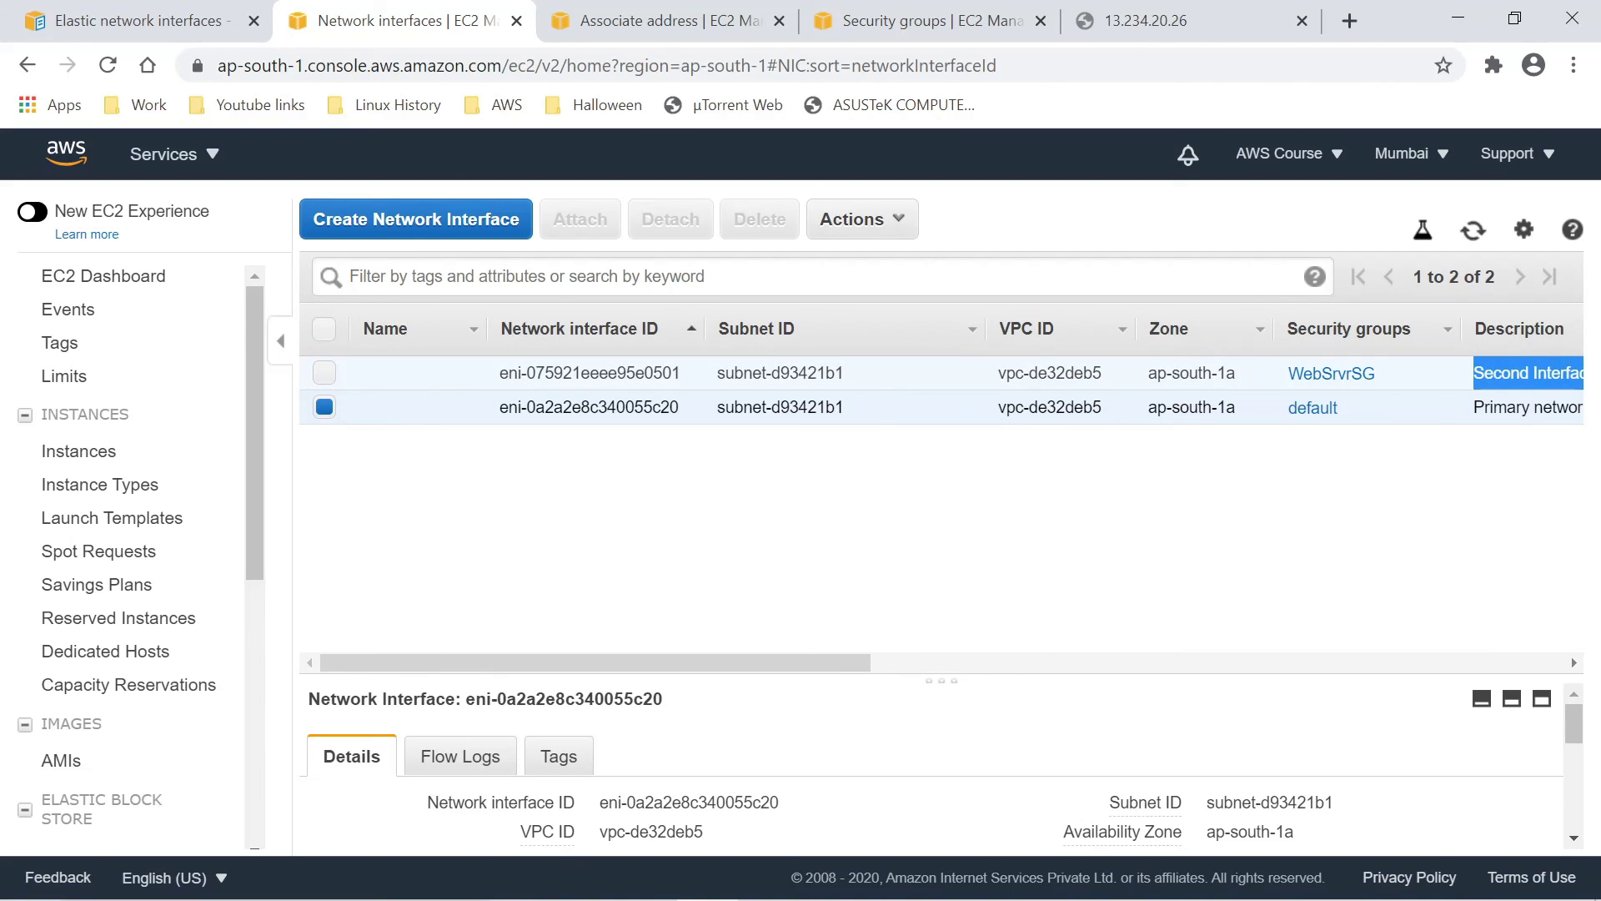
left_click(969, 18)
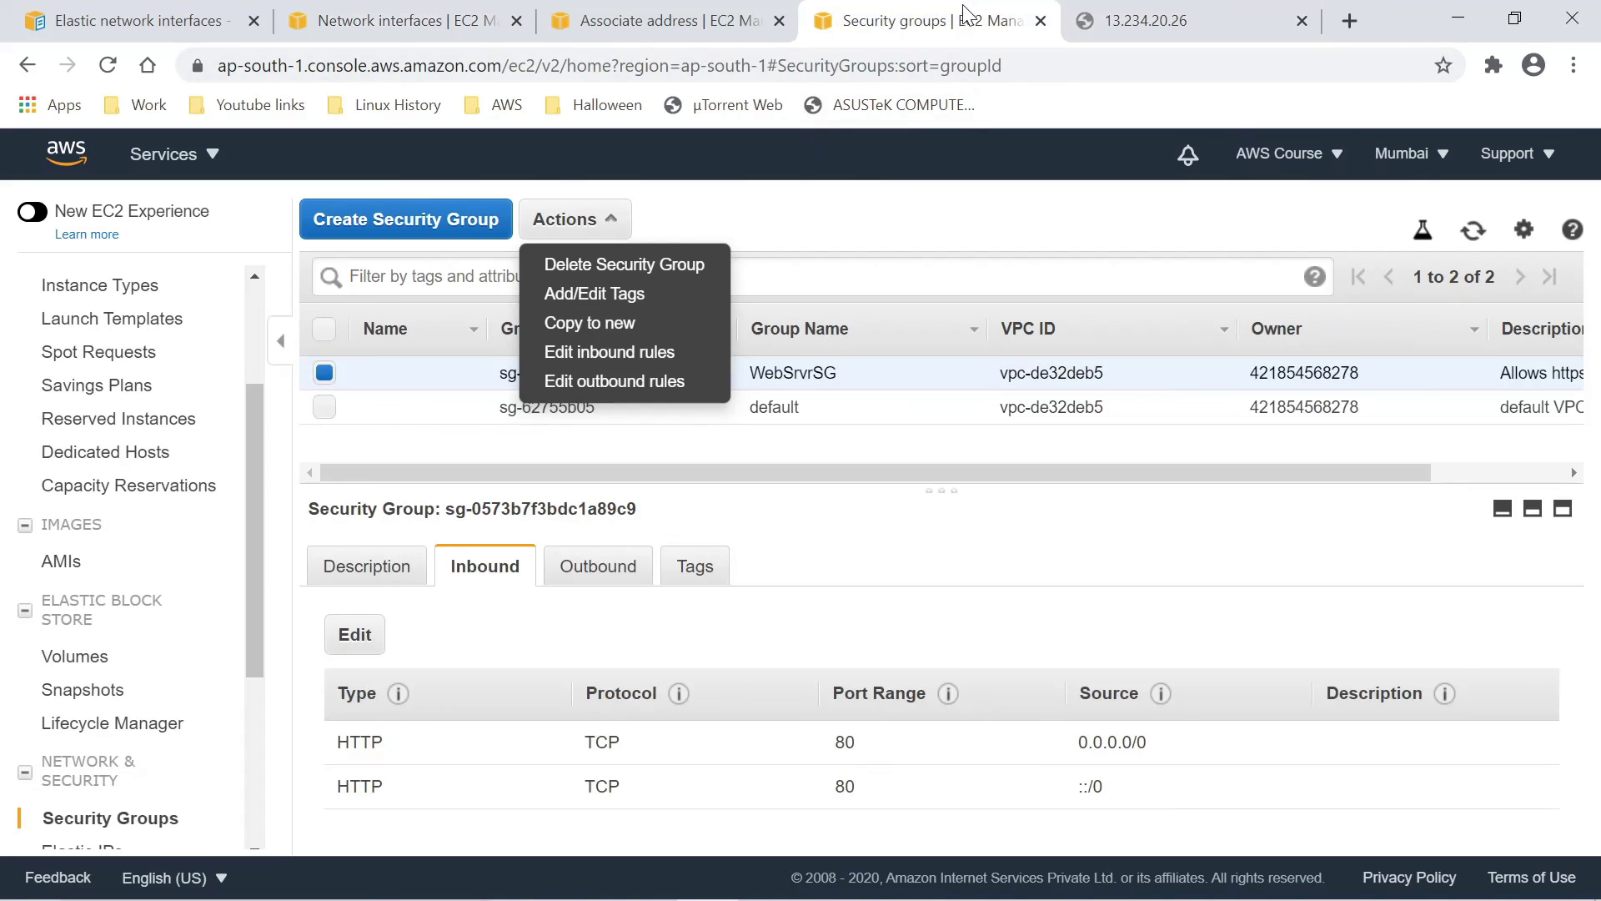
- Associate the Elastic IP with network interface eni-075921eeee95e0501 and private IP 172.31.33.188
left_click(631, 11)
left_click(664, 490)
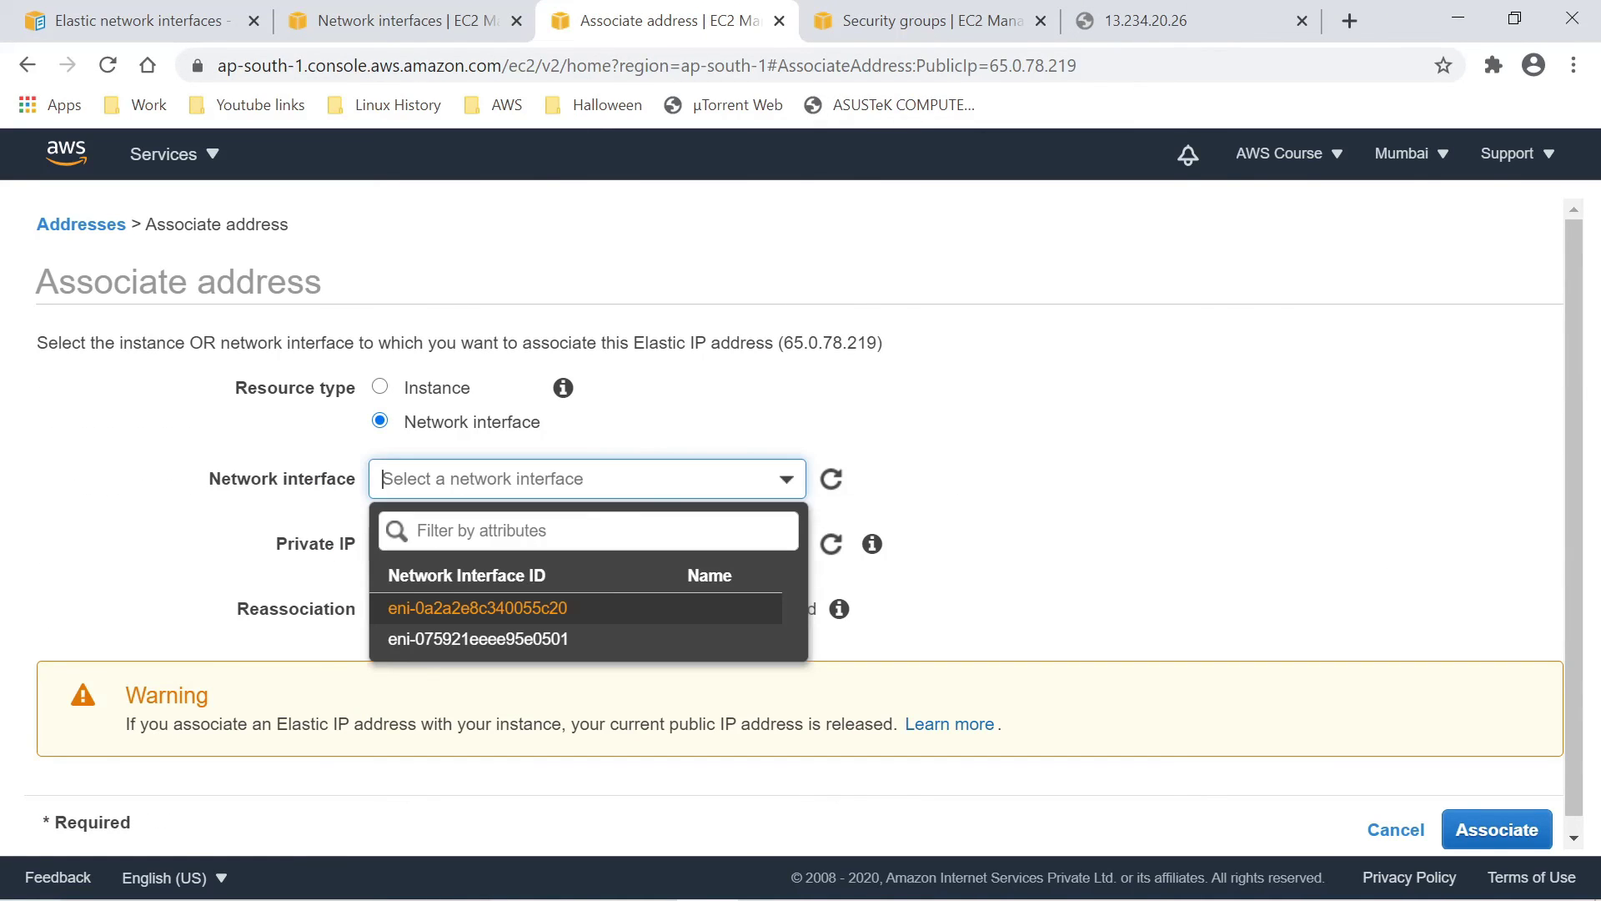
left_click(534, 638)
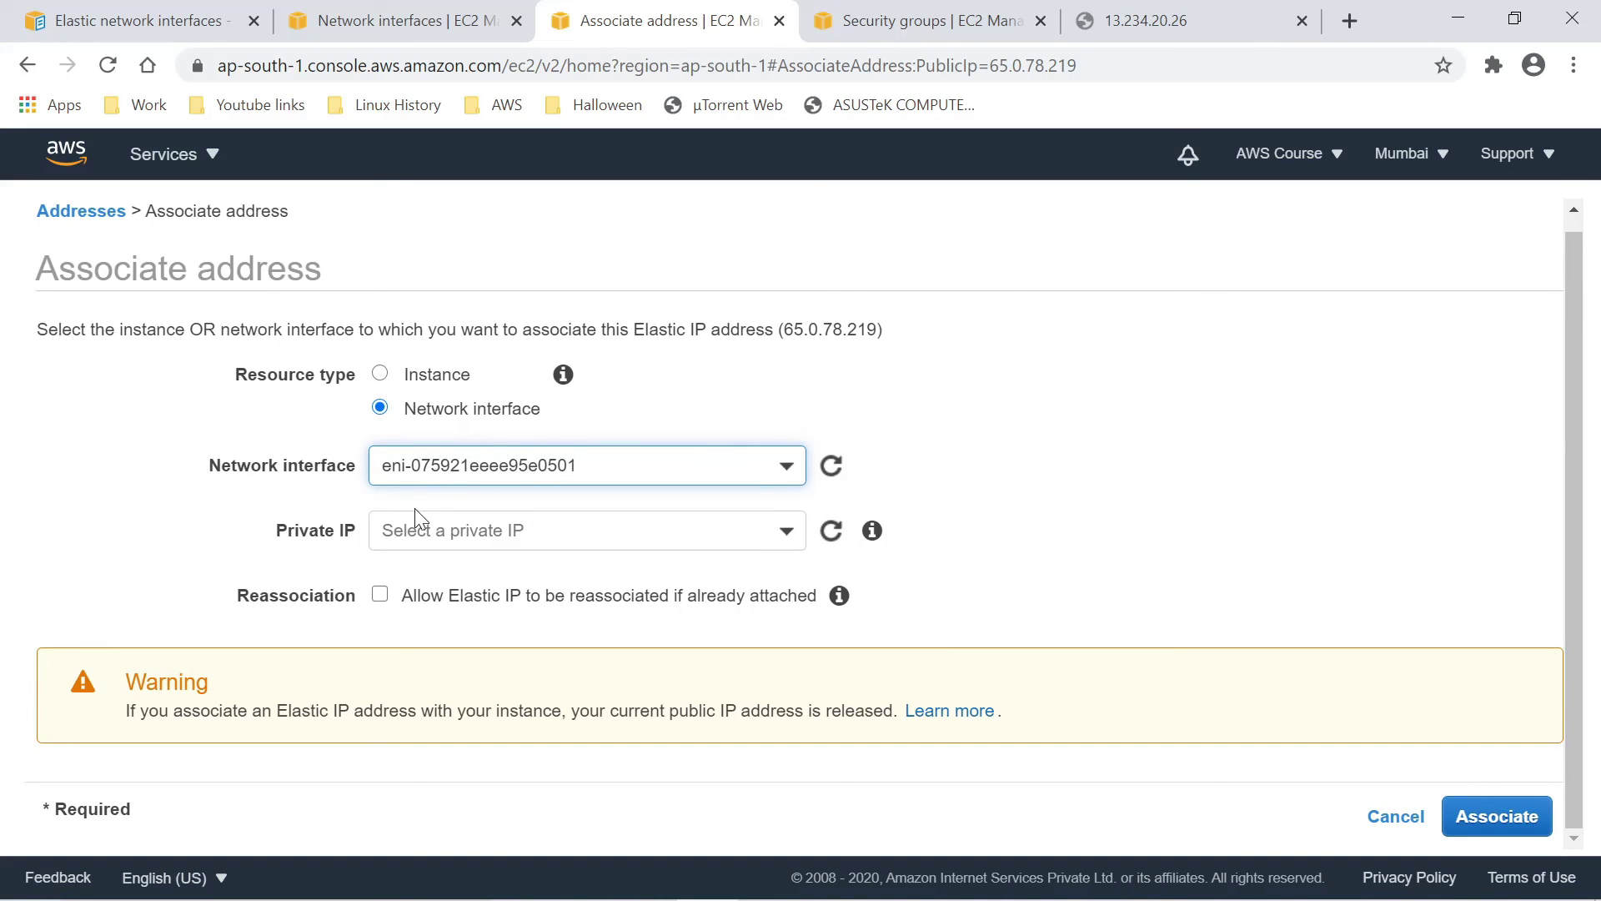
left_click(738, 538)
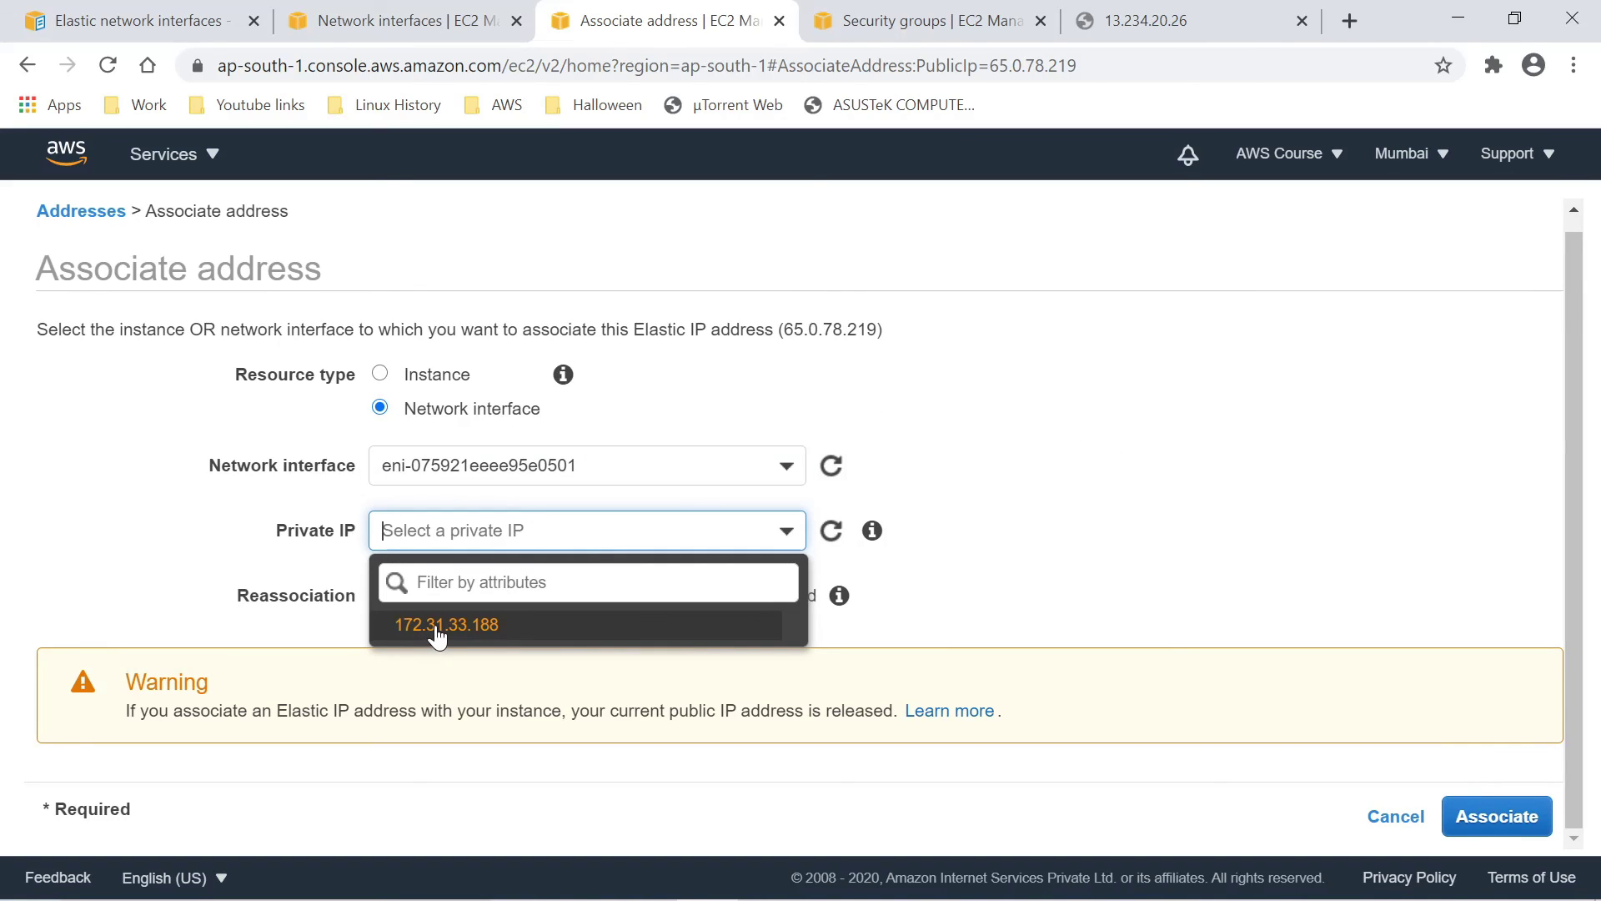
left_click(573, 624)
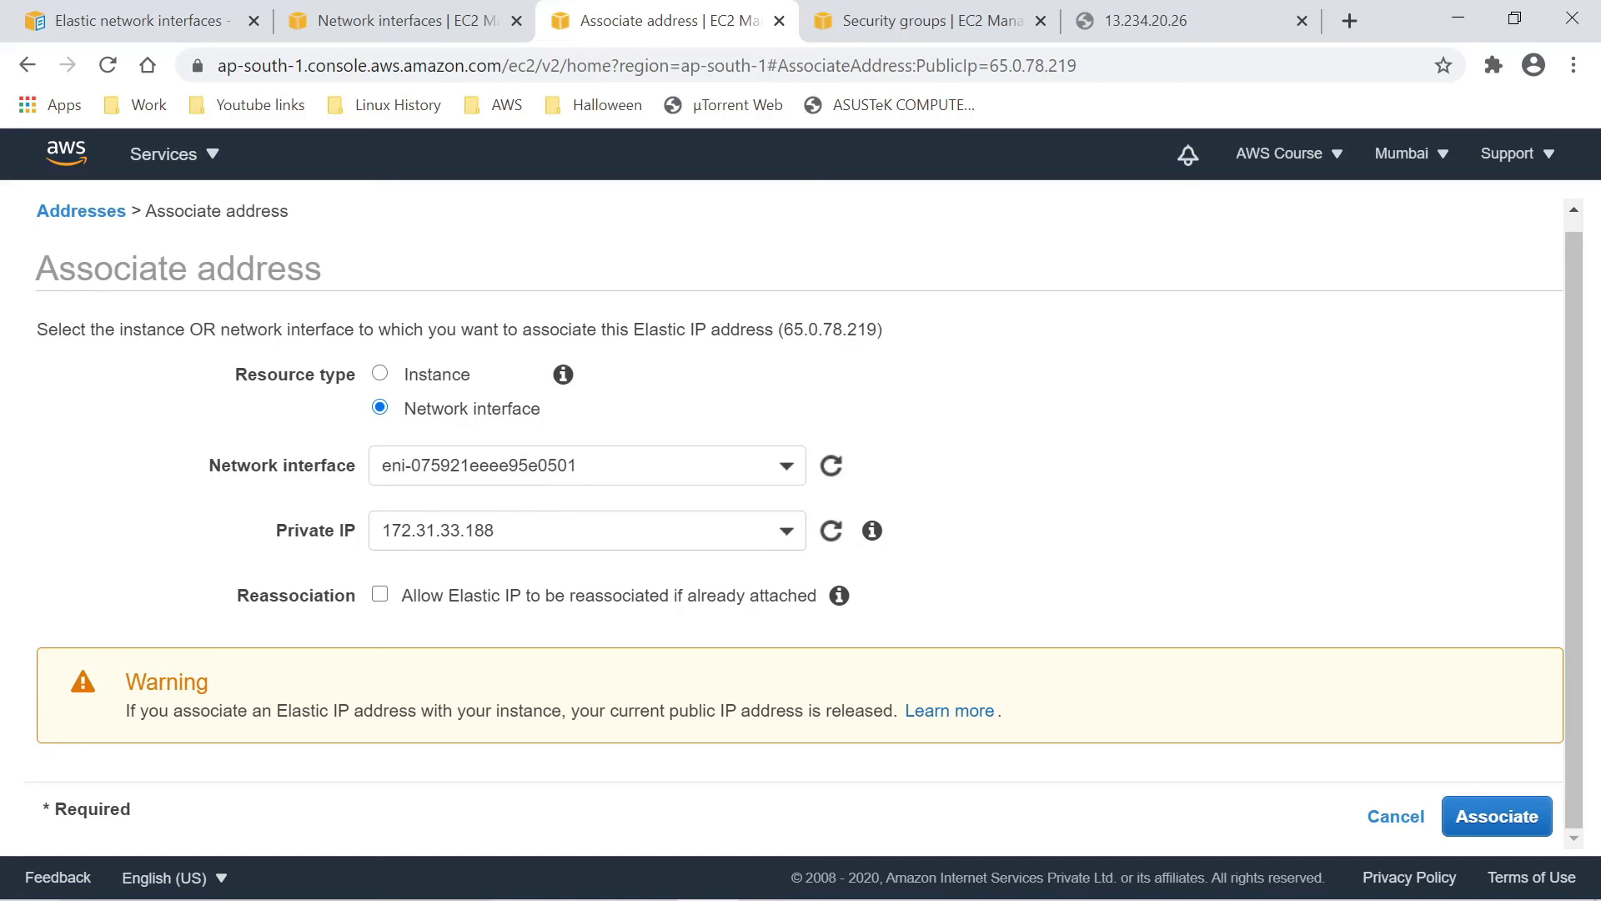
left_click(1474, 816)
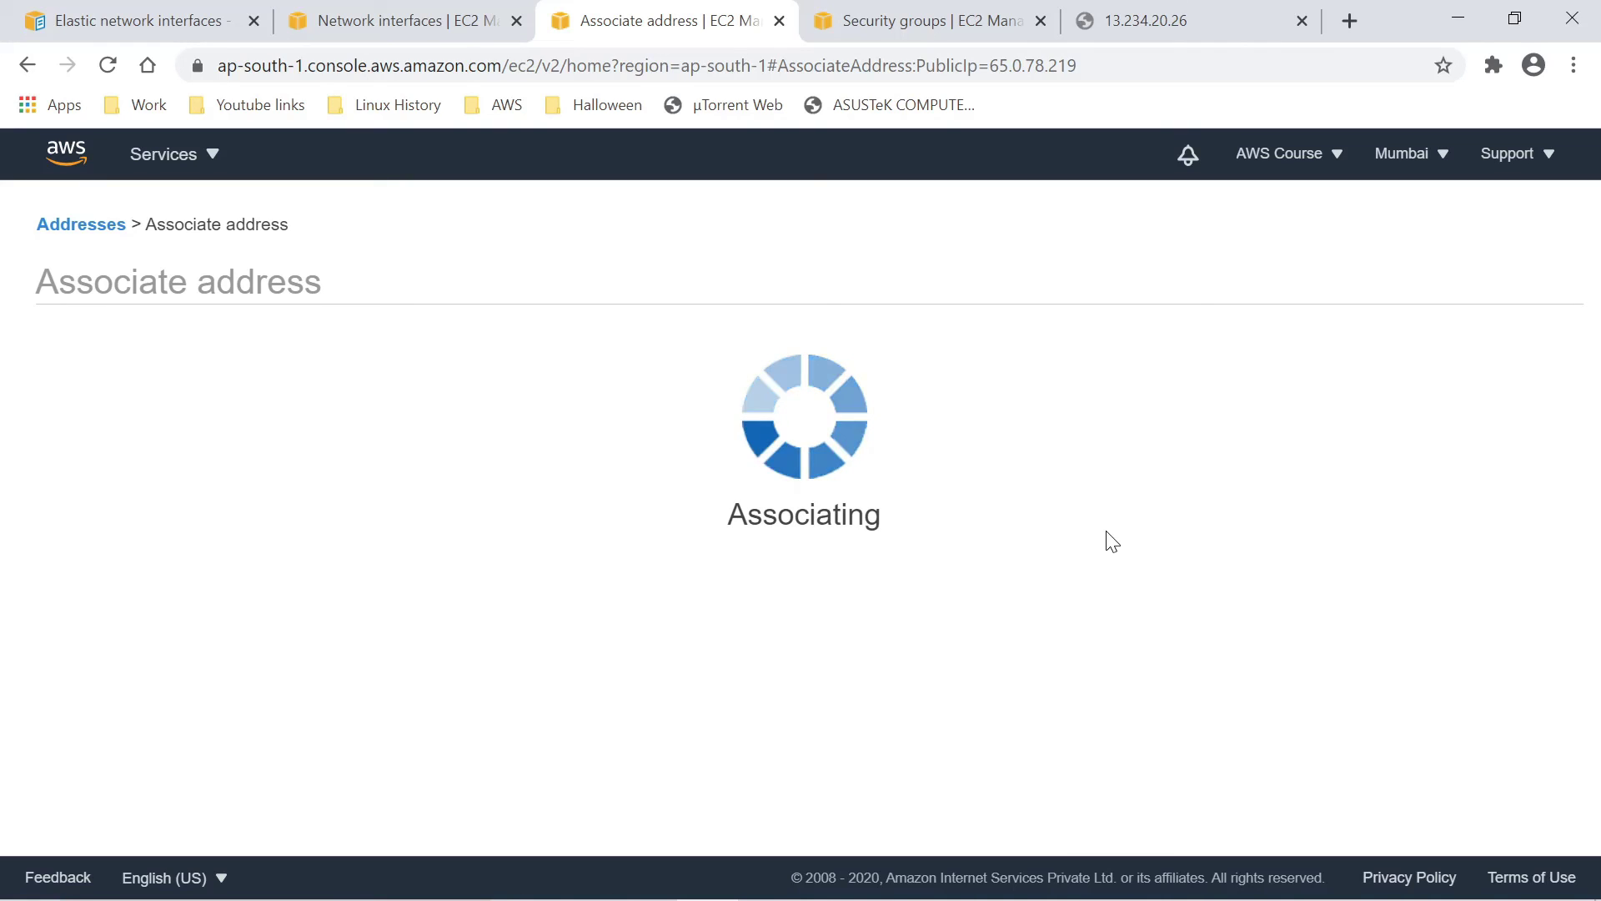
left_click(1170, 440)
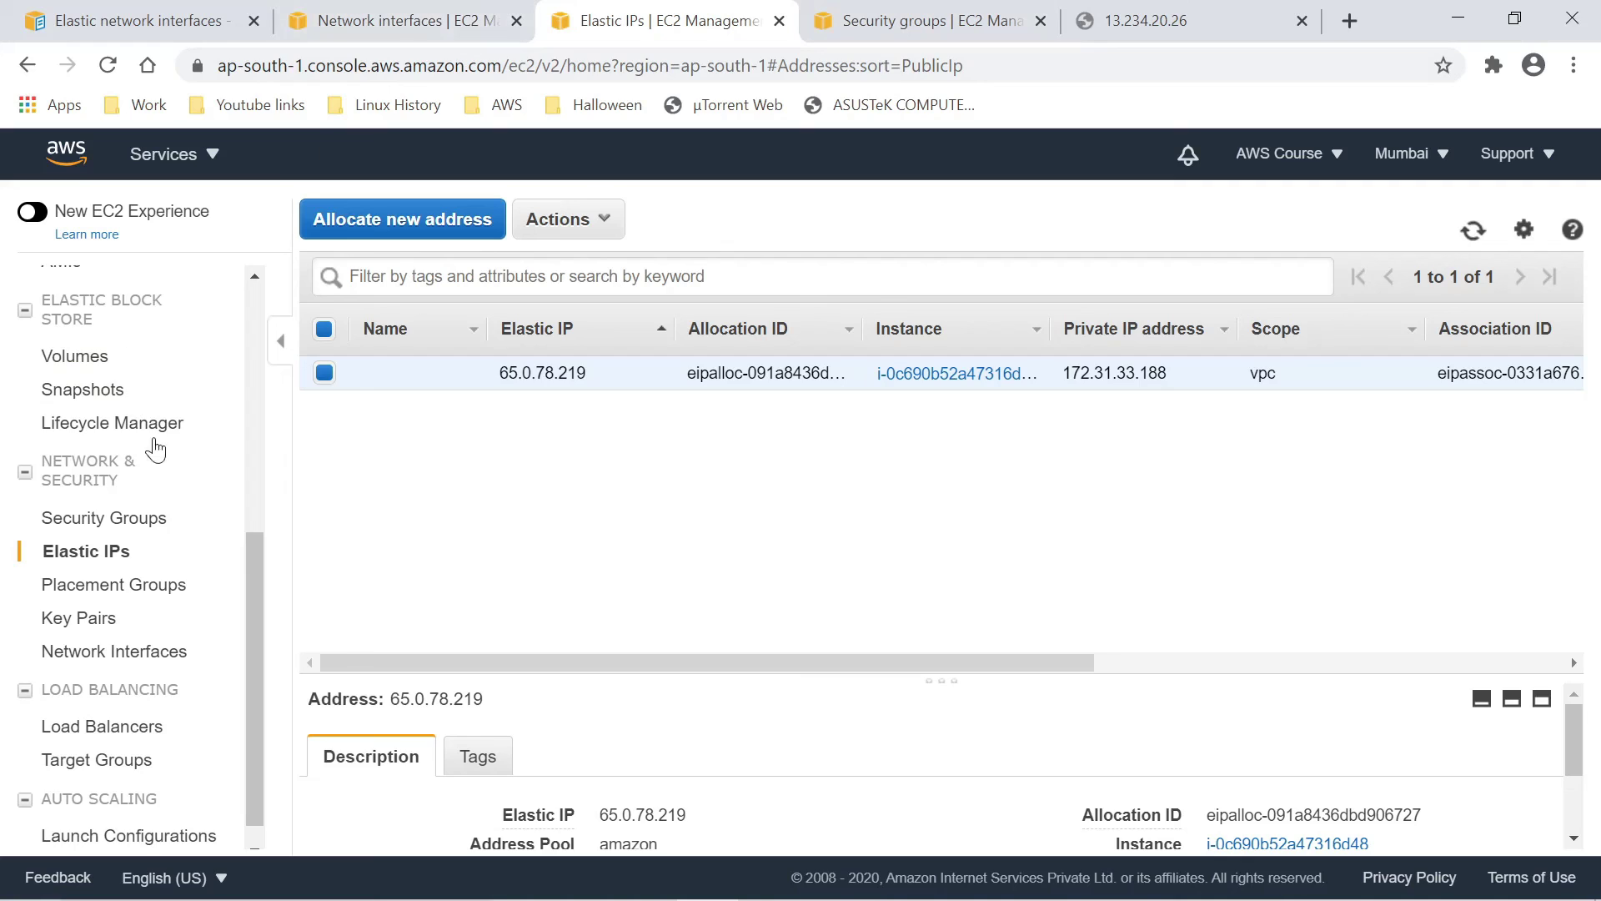
- Open the instance list and compare Server-1's IPv4 public IP, Elastic IP and private IPs
scroll(125, 417, "up", 5)
scroll(159, 488, "up", 3)
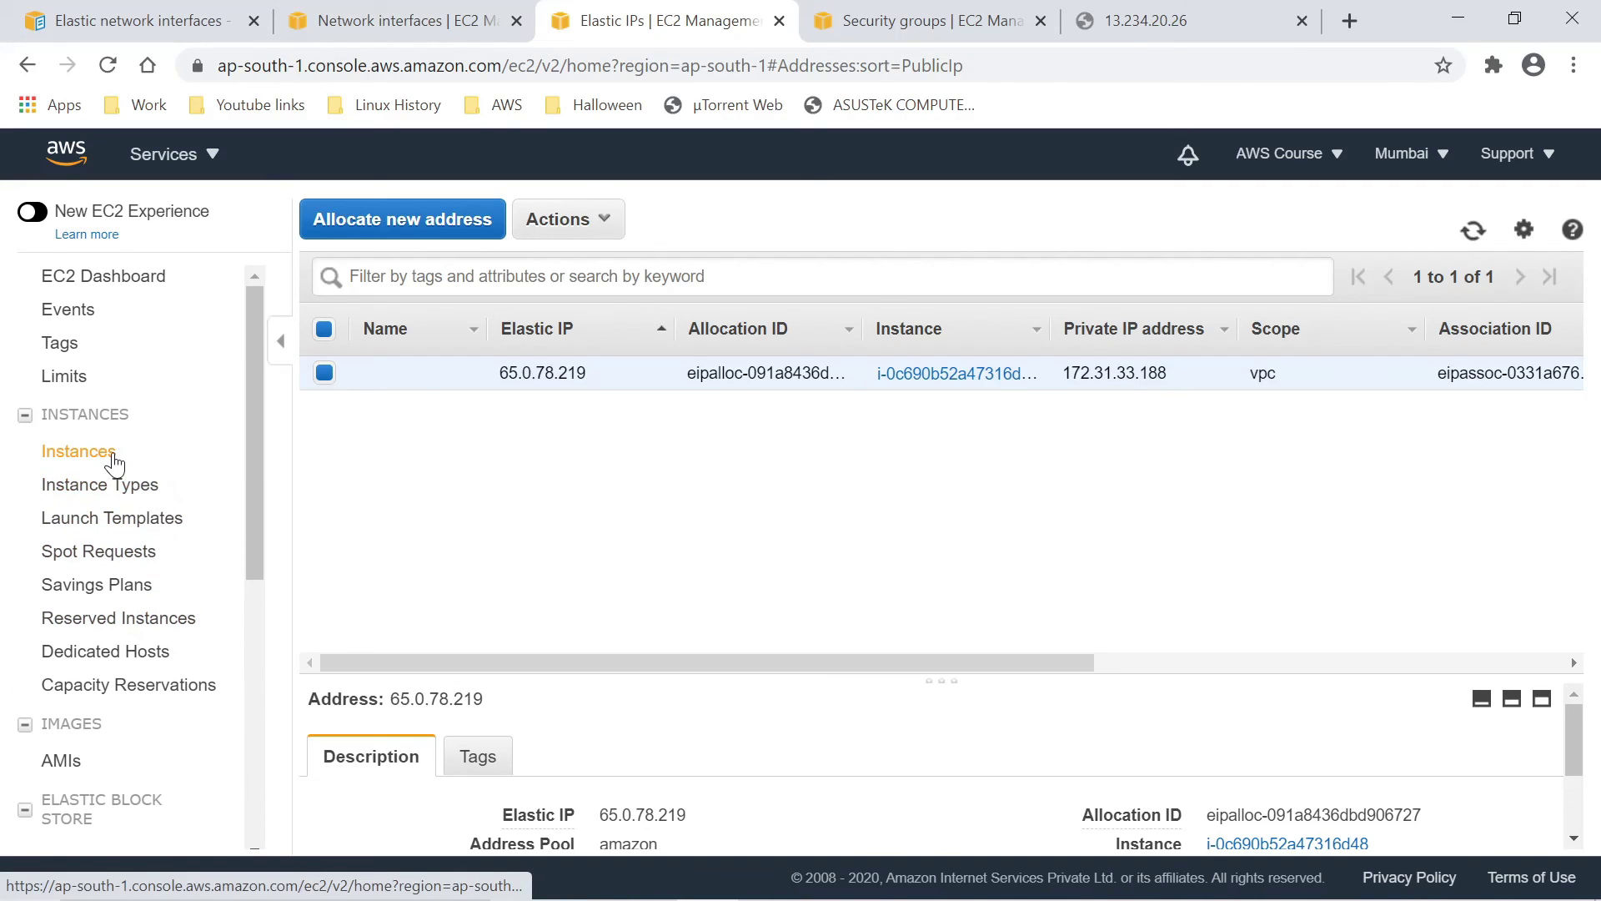
left_click(75, 451)
mouse_move(1587, 576)
left_mouse_down()
mouse_move(1585, 613)
mouse_move(1573, 581)
left_mouse_up()
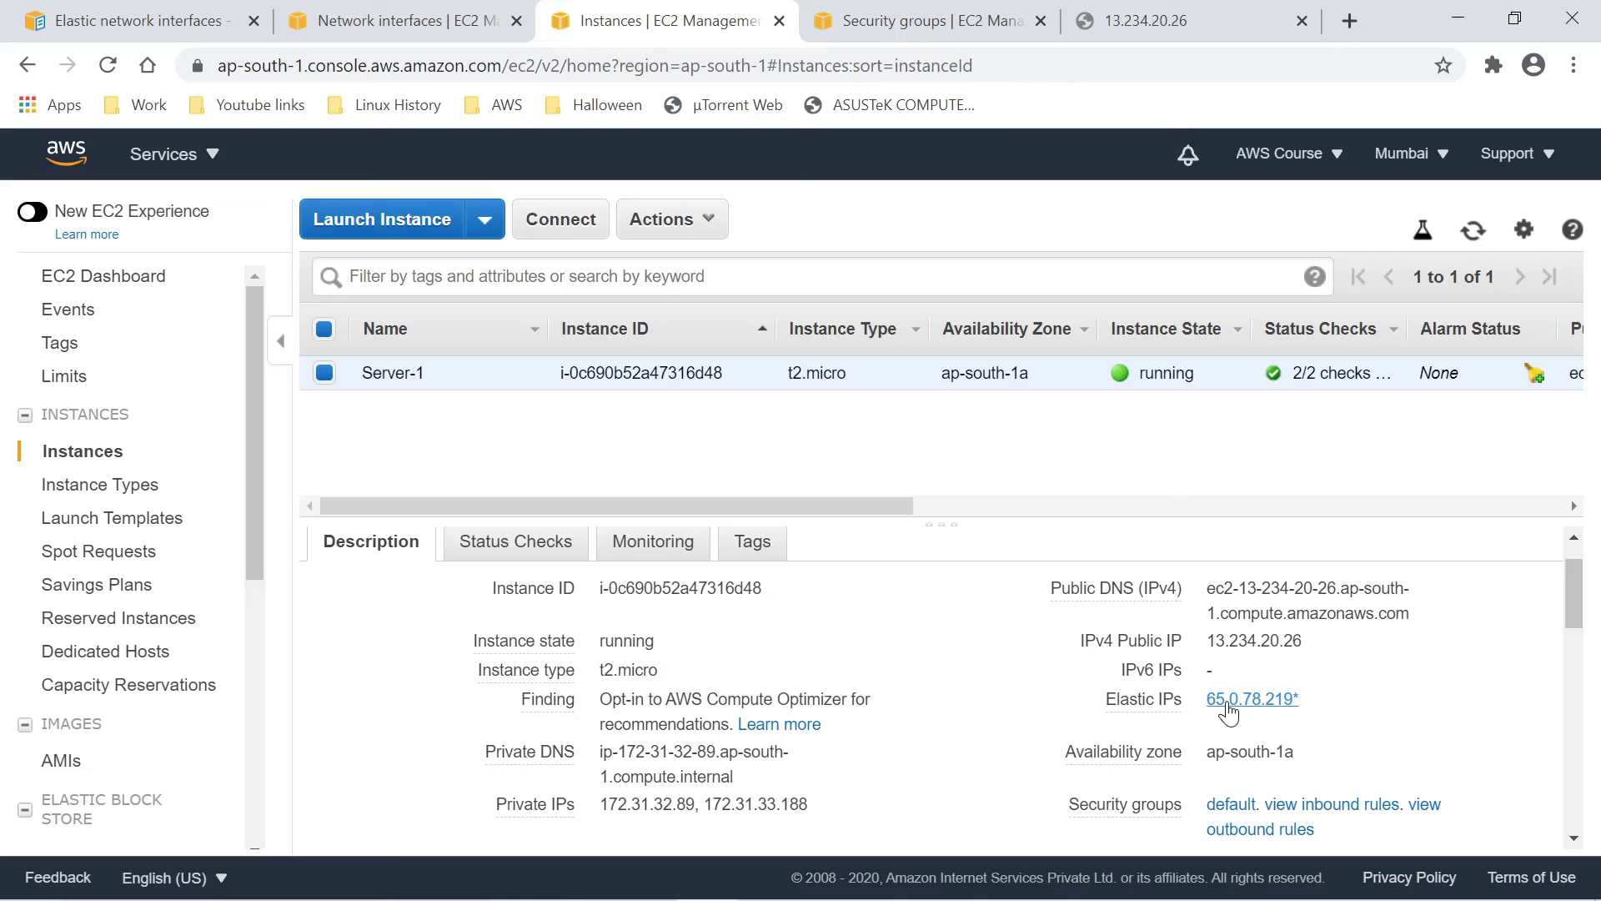
mouse_move(1293, 640)
left_click_drag(1566, 609, 1326, 653)
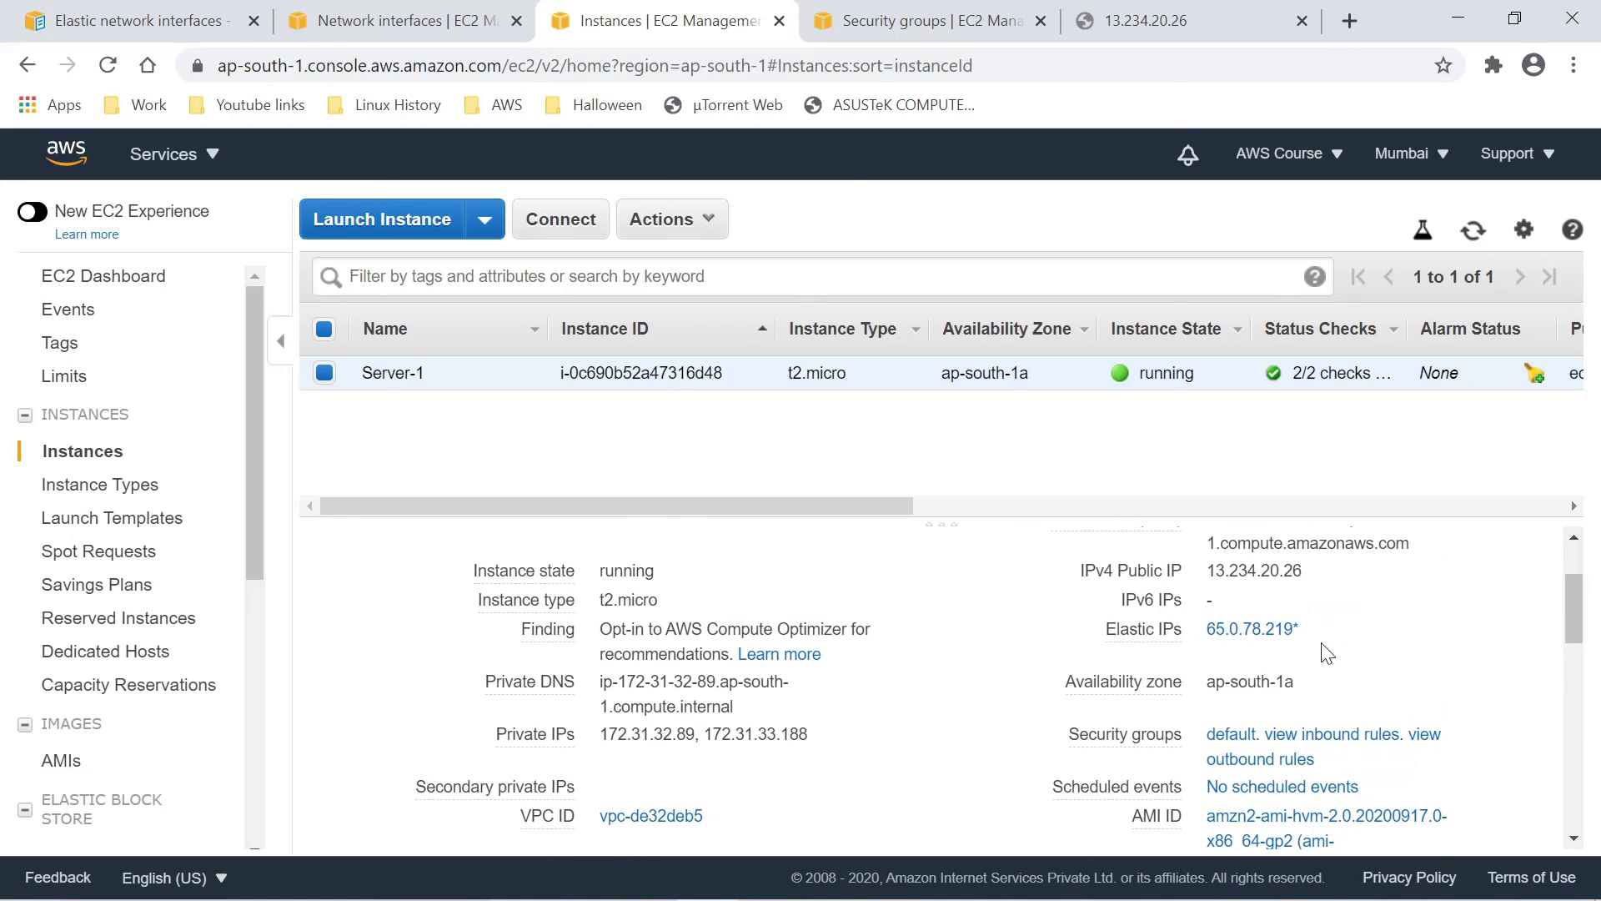
- Copy the Elastic IP 65.0.78.219 from Server-1's linked address record and load it in a new browser tab
left_click(1218, 631)
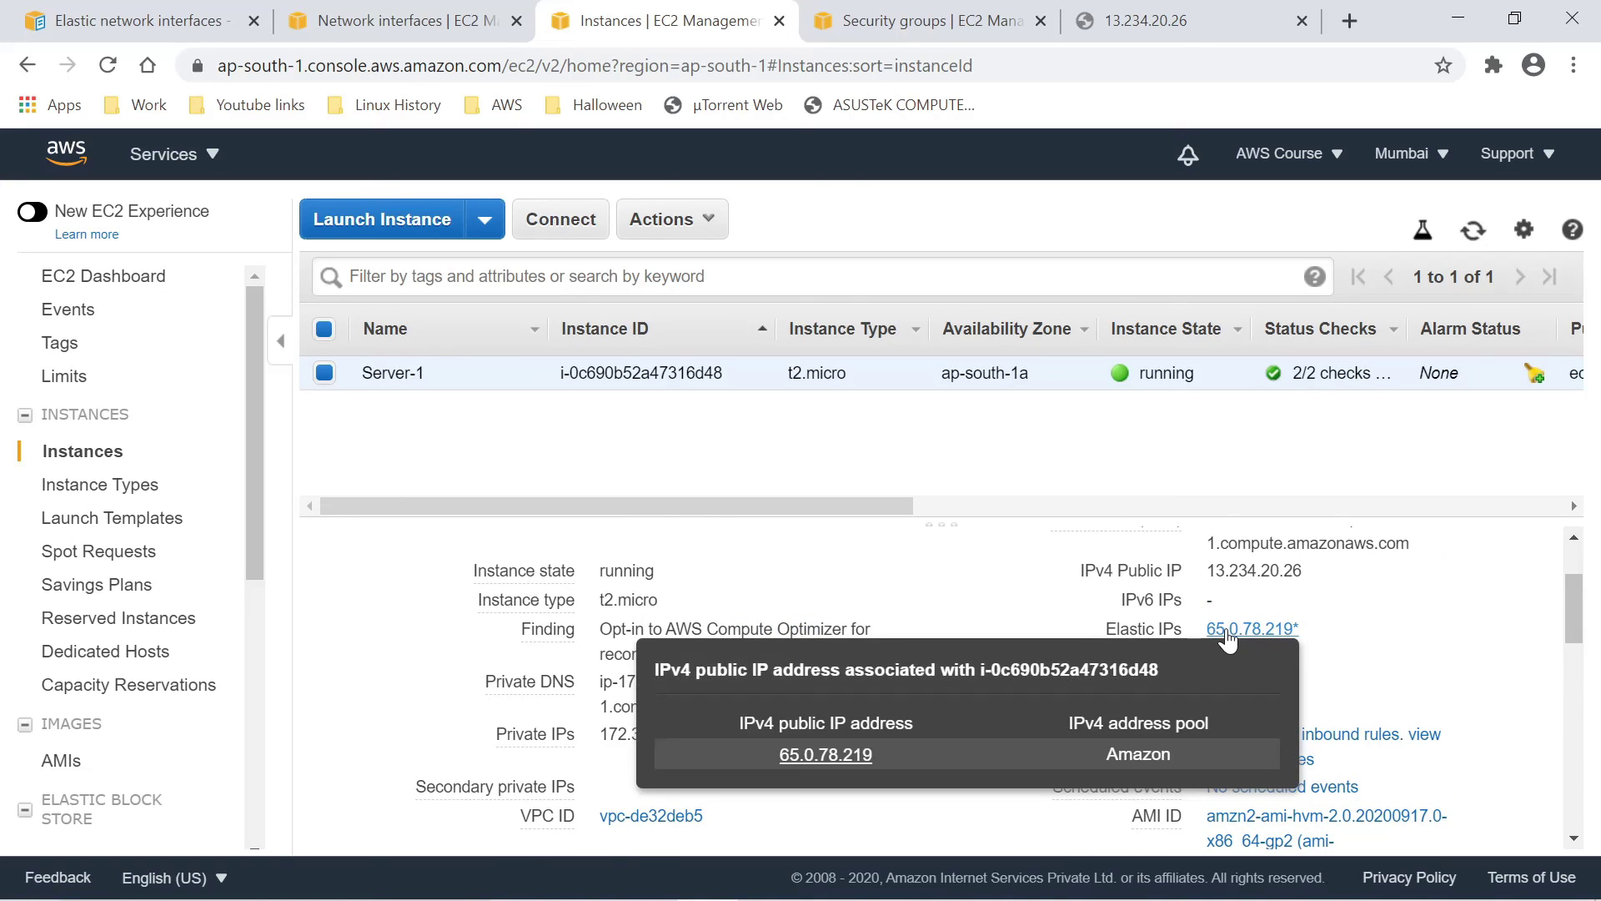
left_click(844, 760)
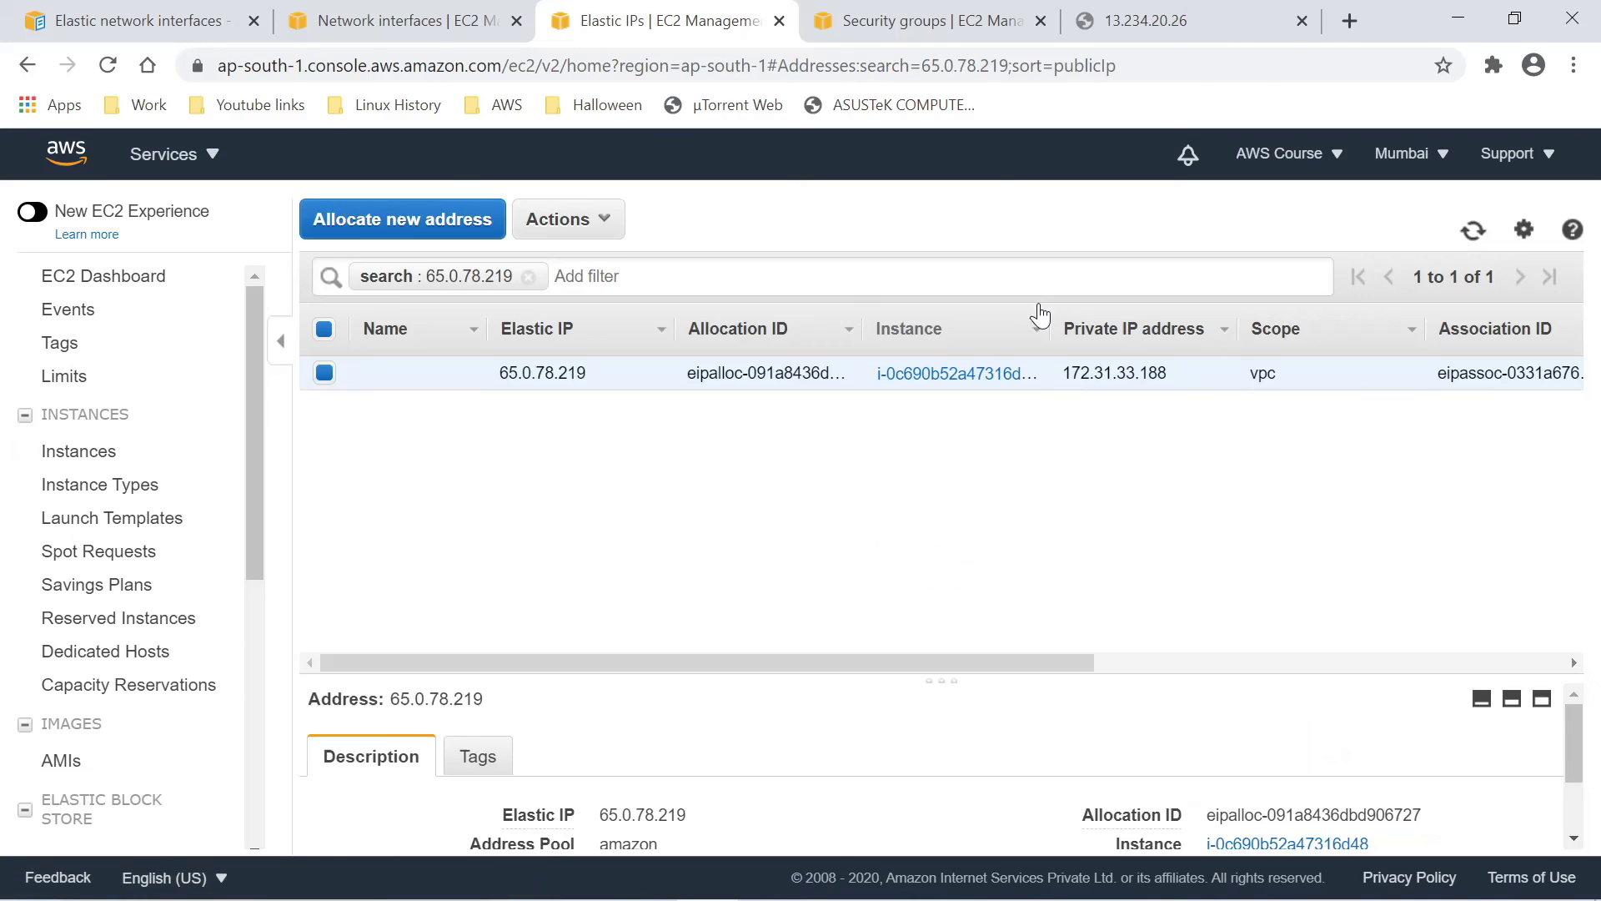
left_click_drag(585, 372, 498, 372)
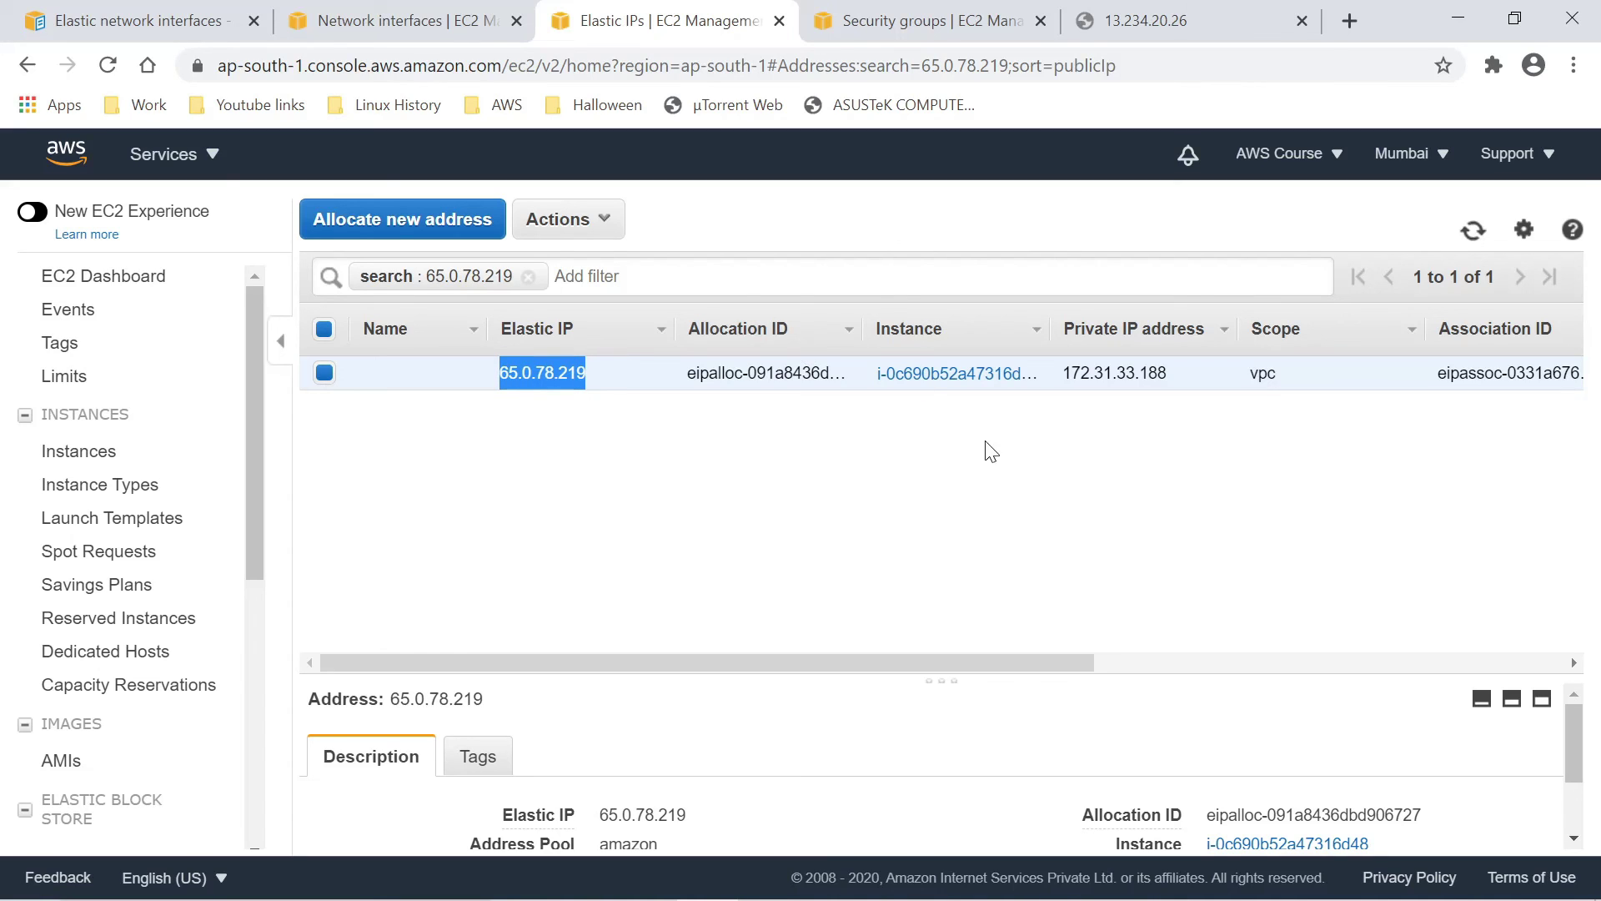
left_click(1350, 20)
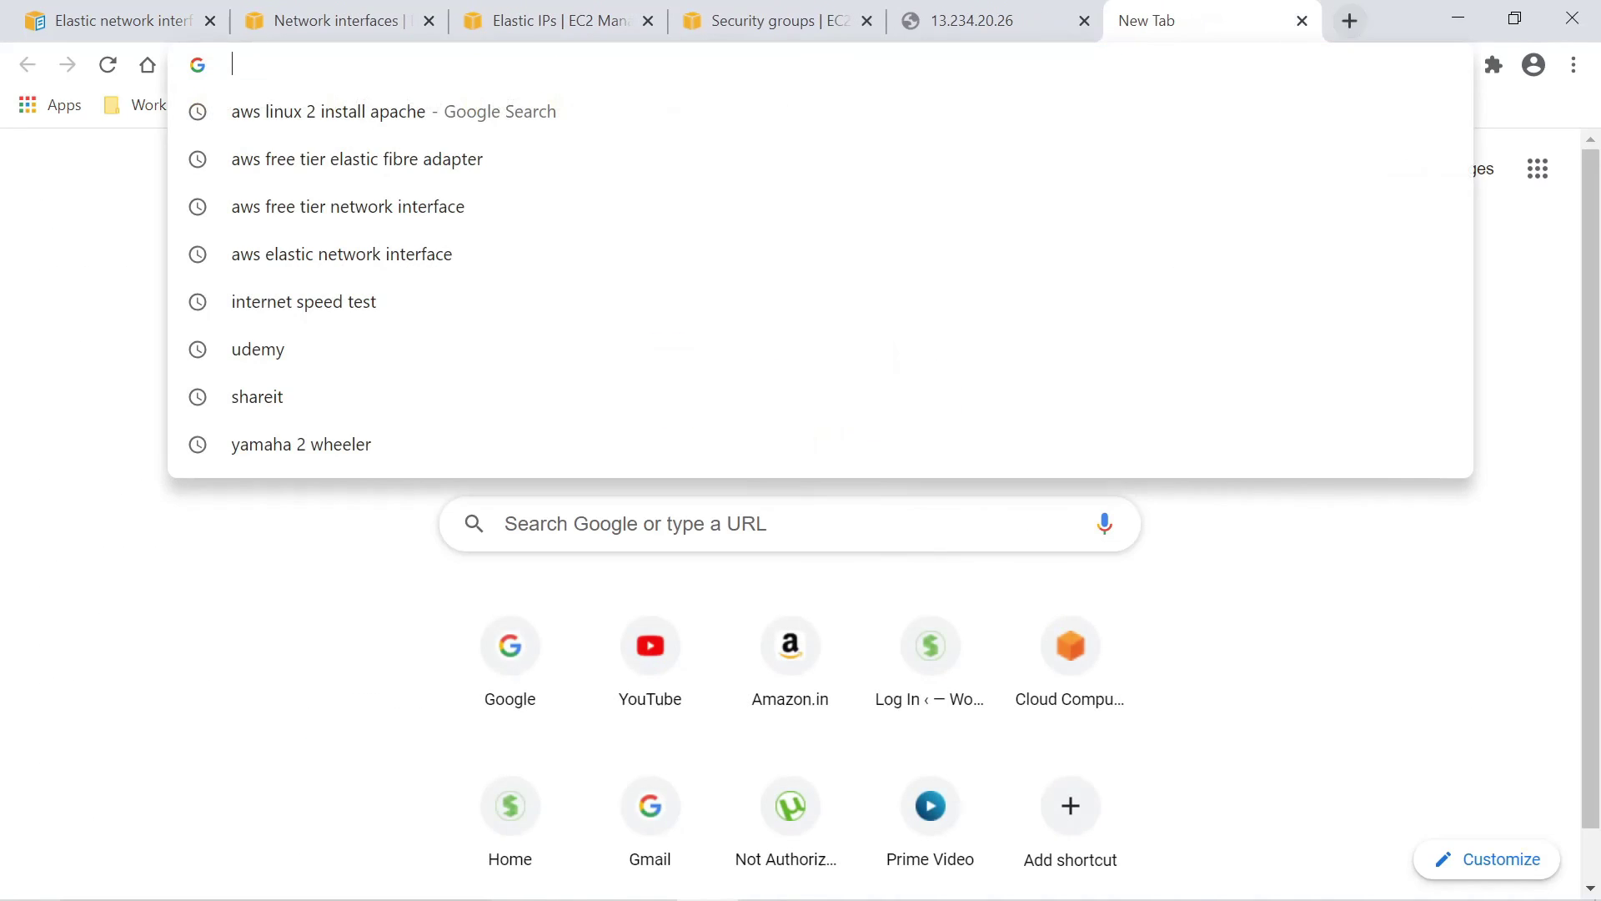
key("ctrl+v")
key("Return")
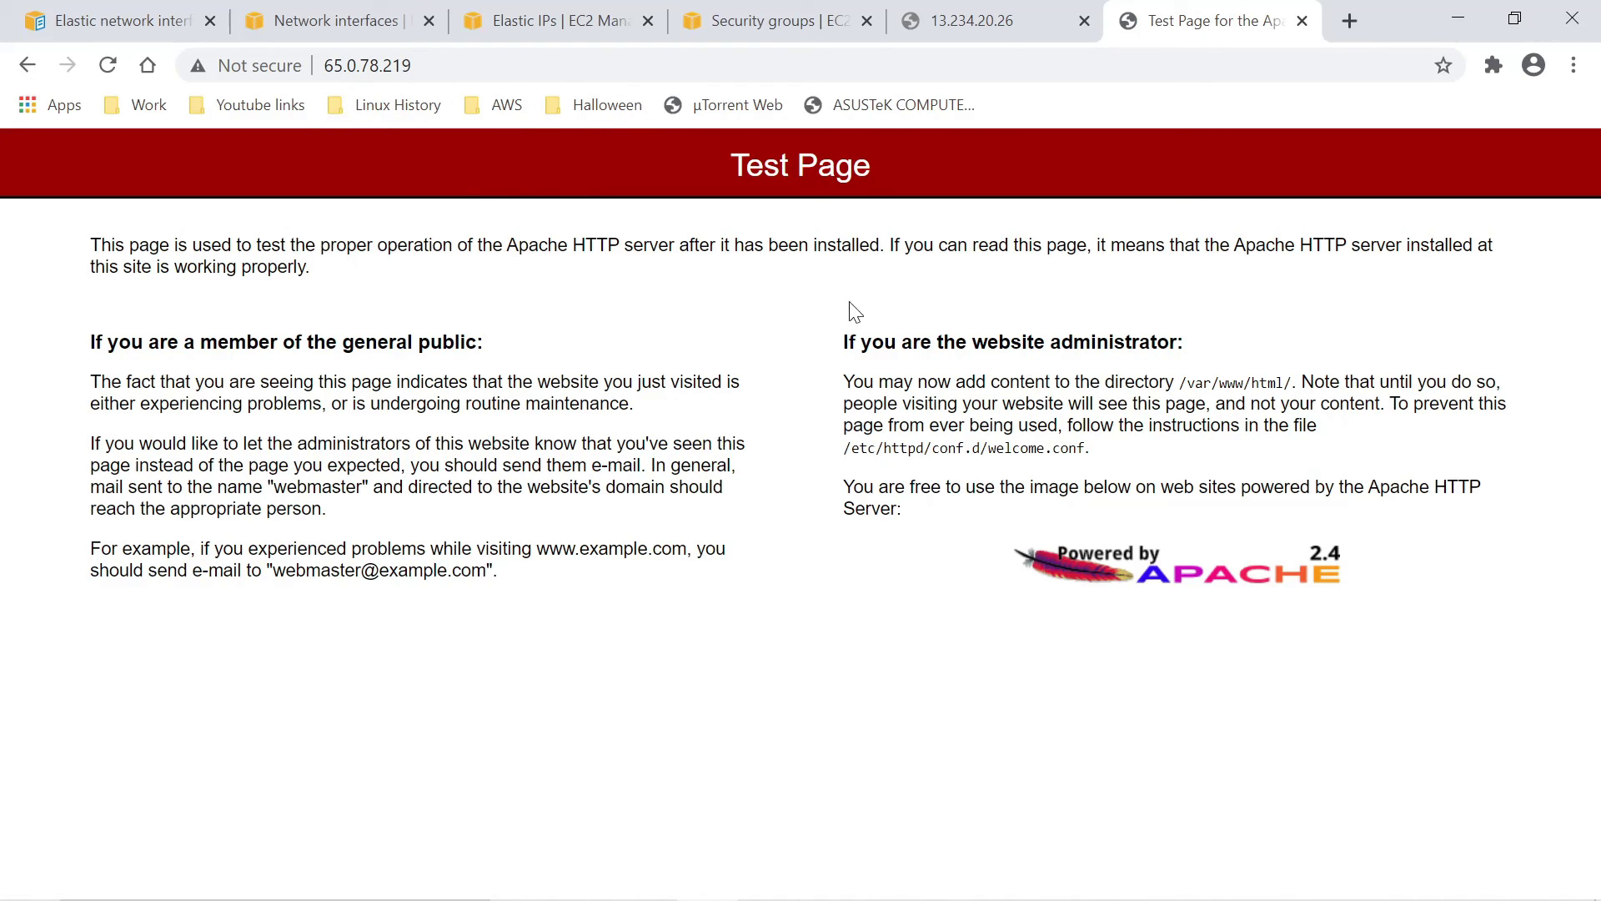
- Compare with the page at 13.234.20.26, and review the inbound HTTP rules of the WebSrvrSG security group
left_click(972, 11)
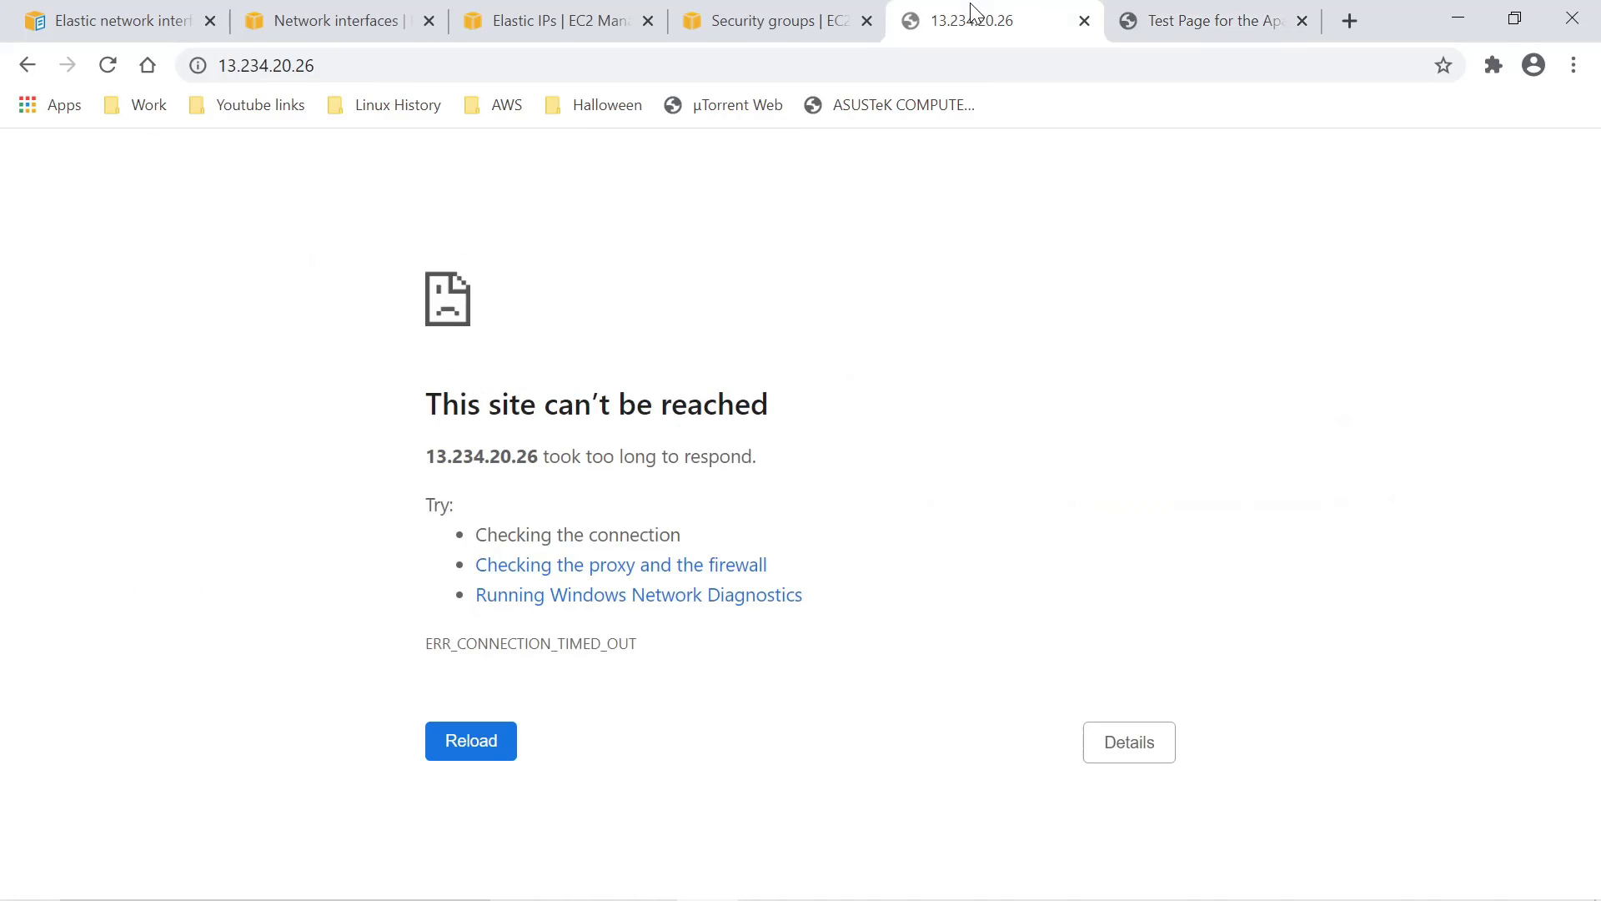
left_click(785, 12)
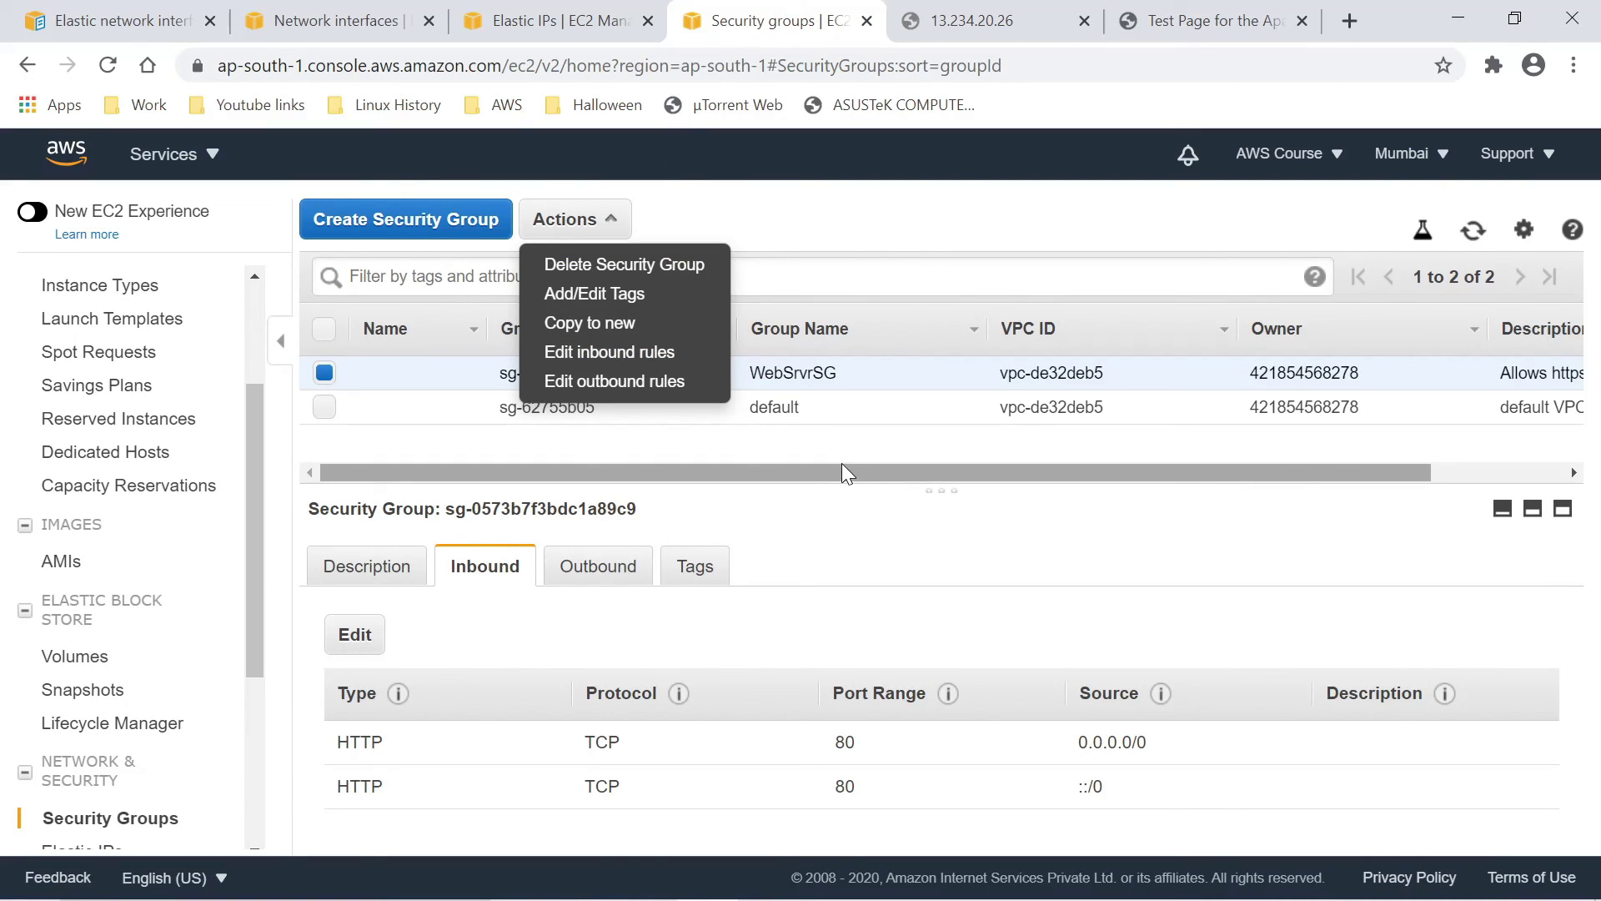
left_click(981, 543)
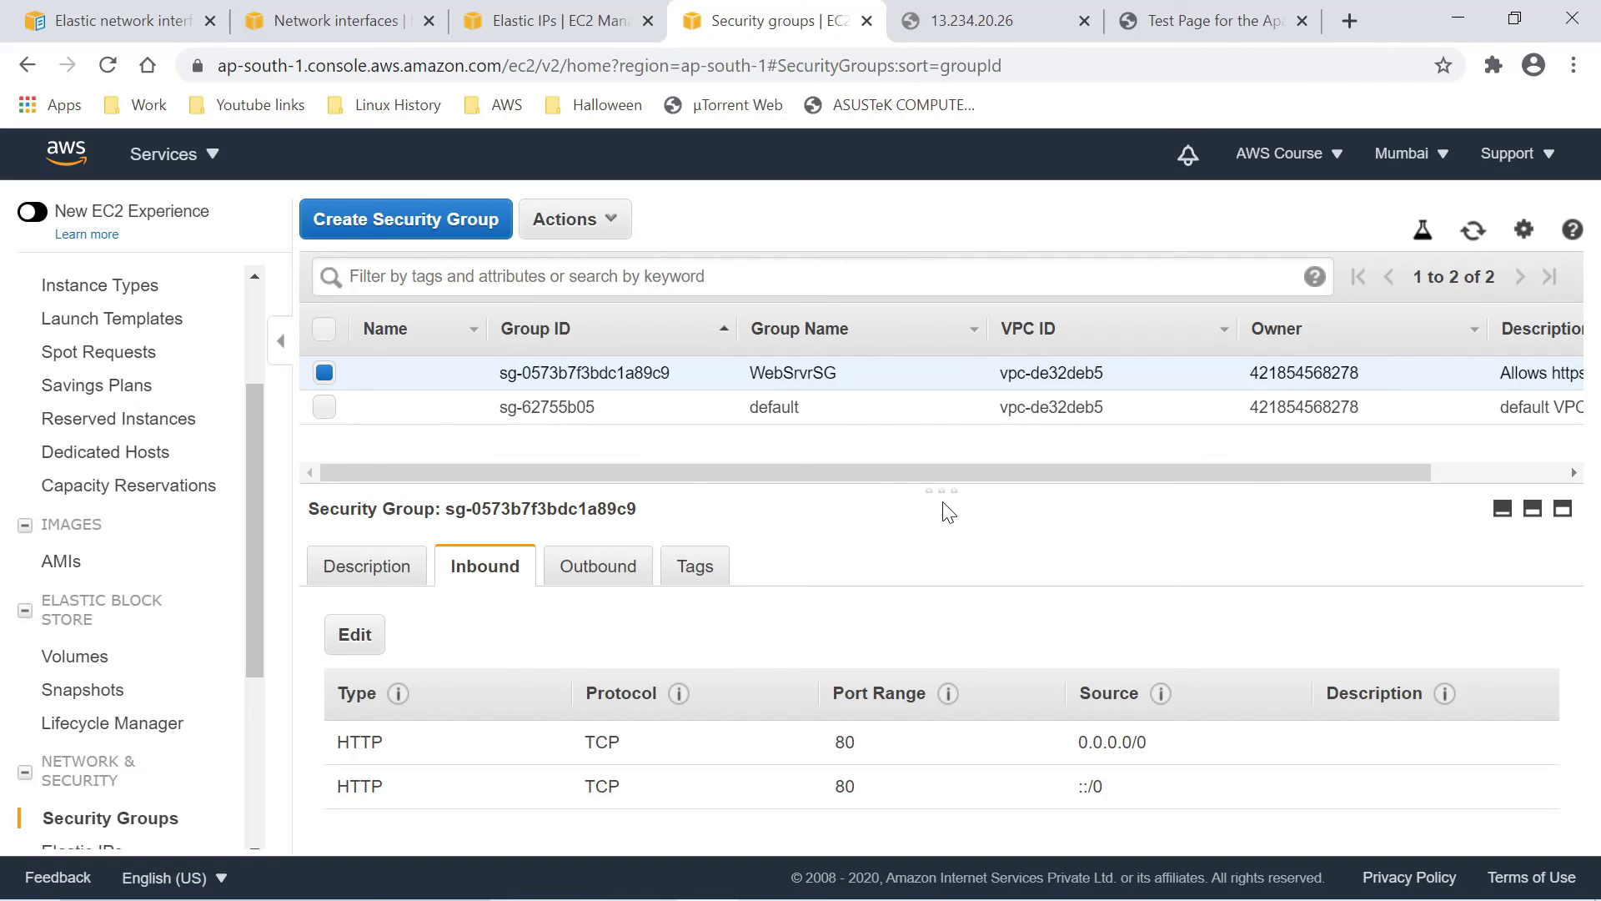
left_click_drag(943, 489, 836, 537)
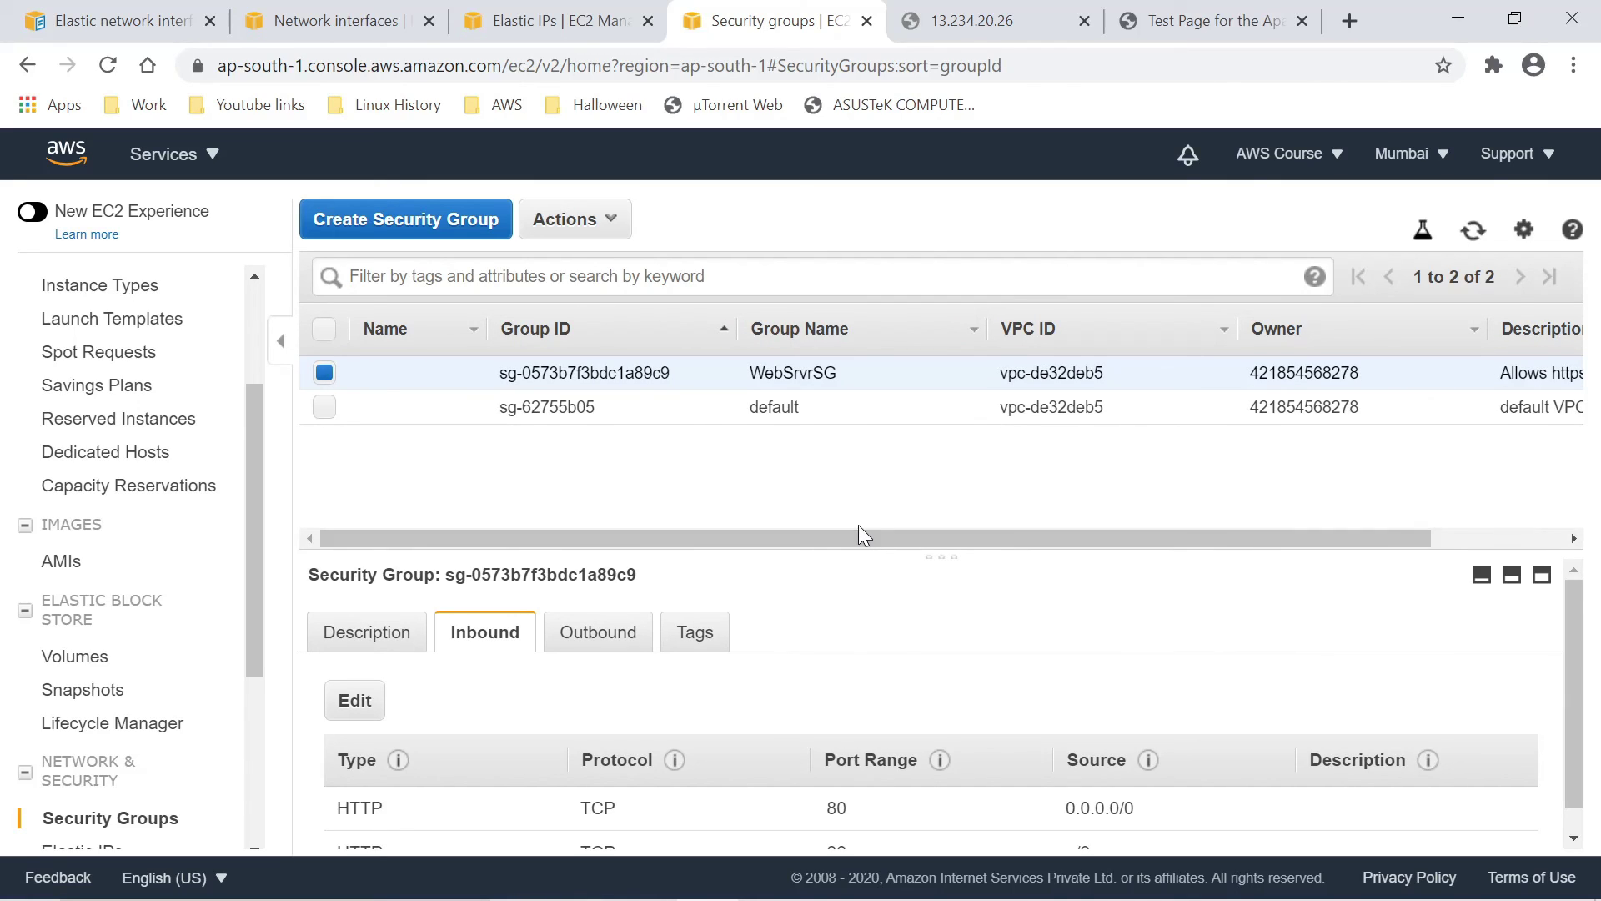
left_click_drag(941, 557, 937, 532)
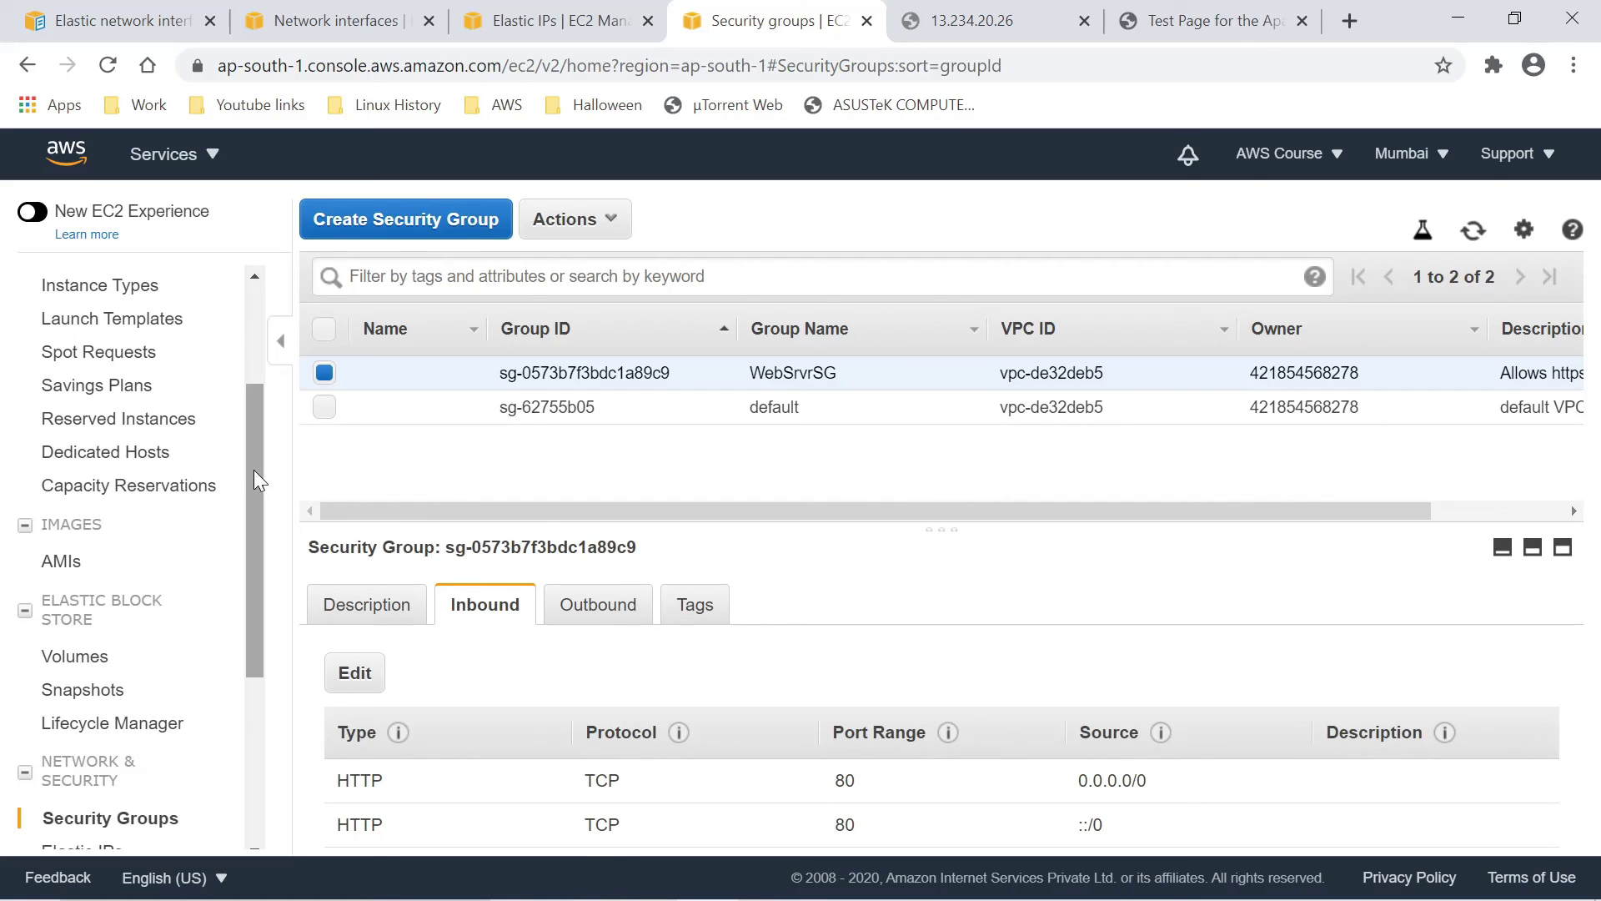
left_click_drag(256, 477, 239, 347)
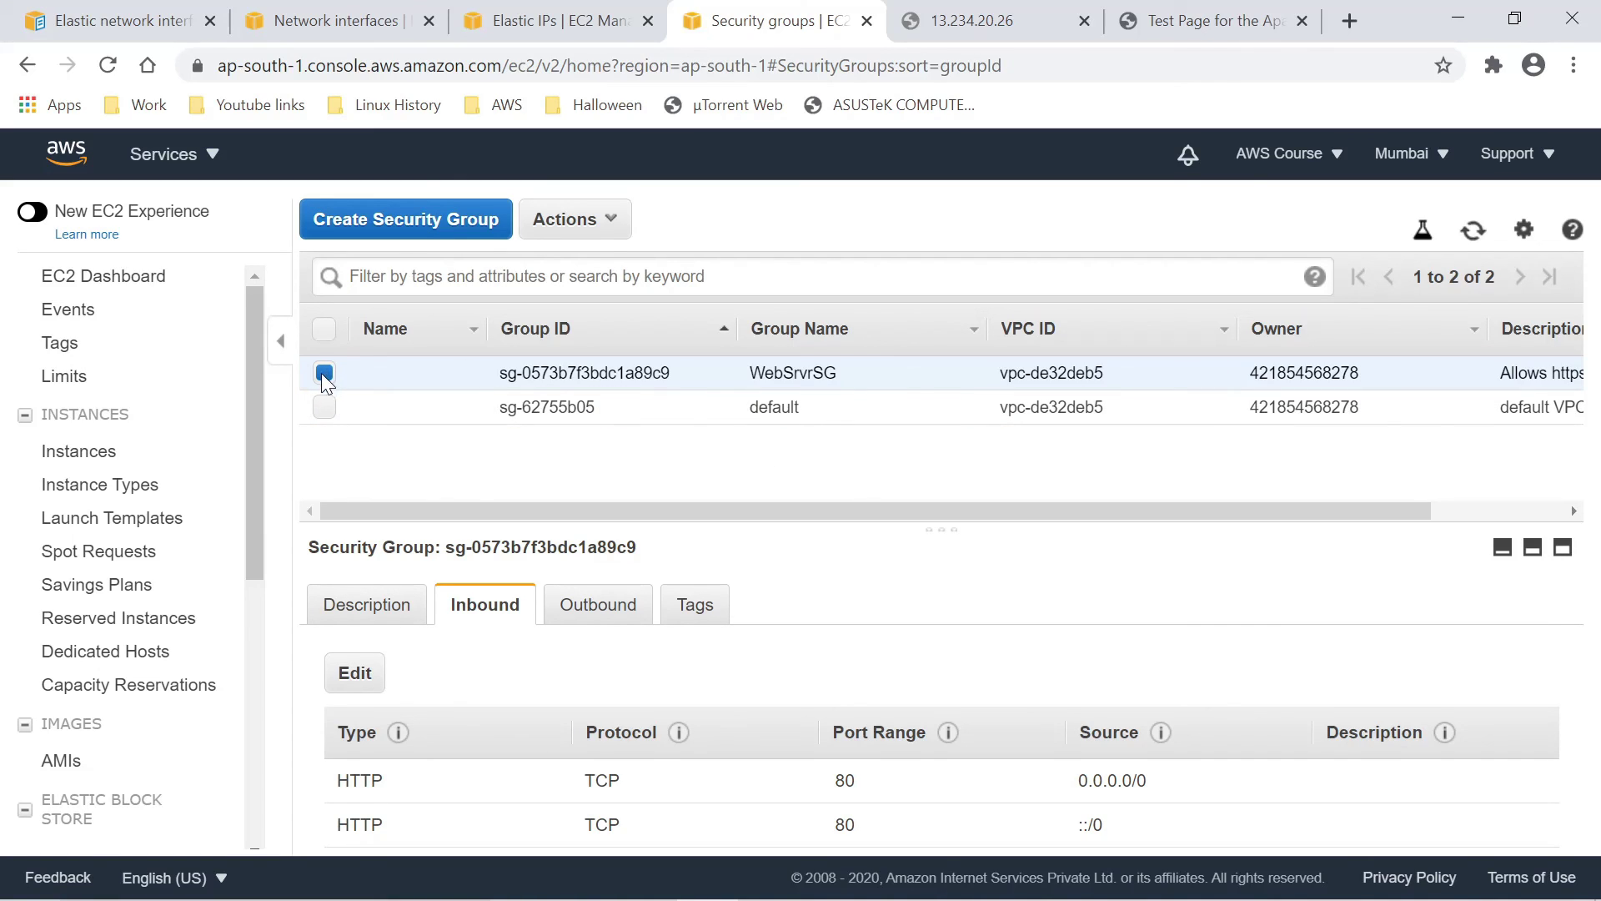
scroll(217, 471, "down", 1)
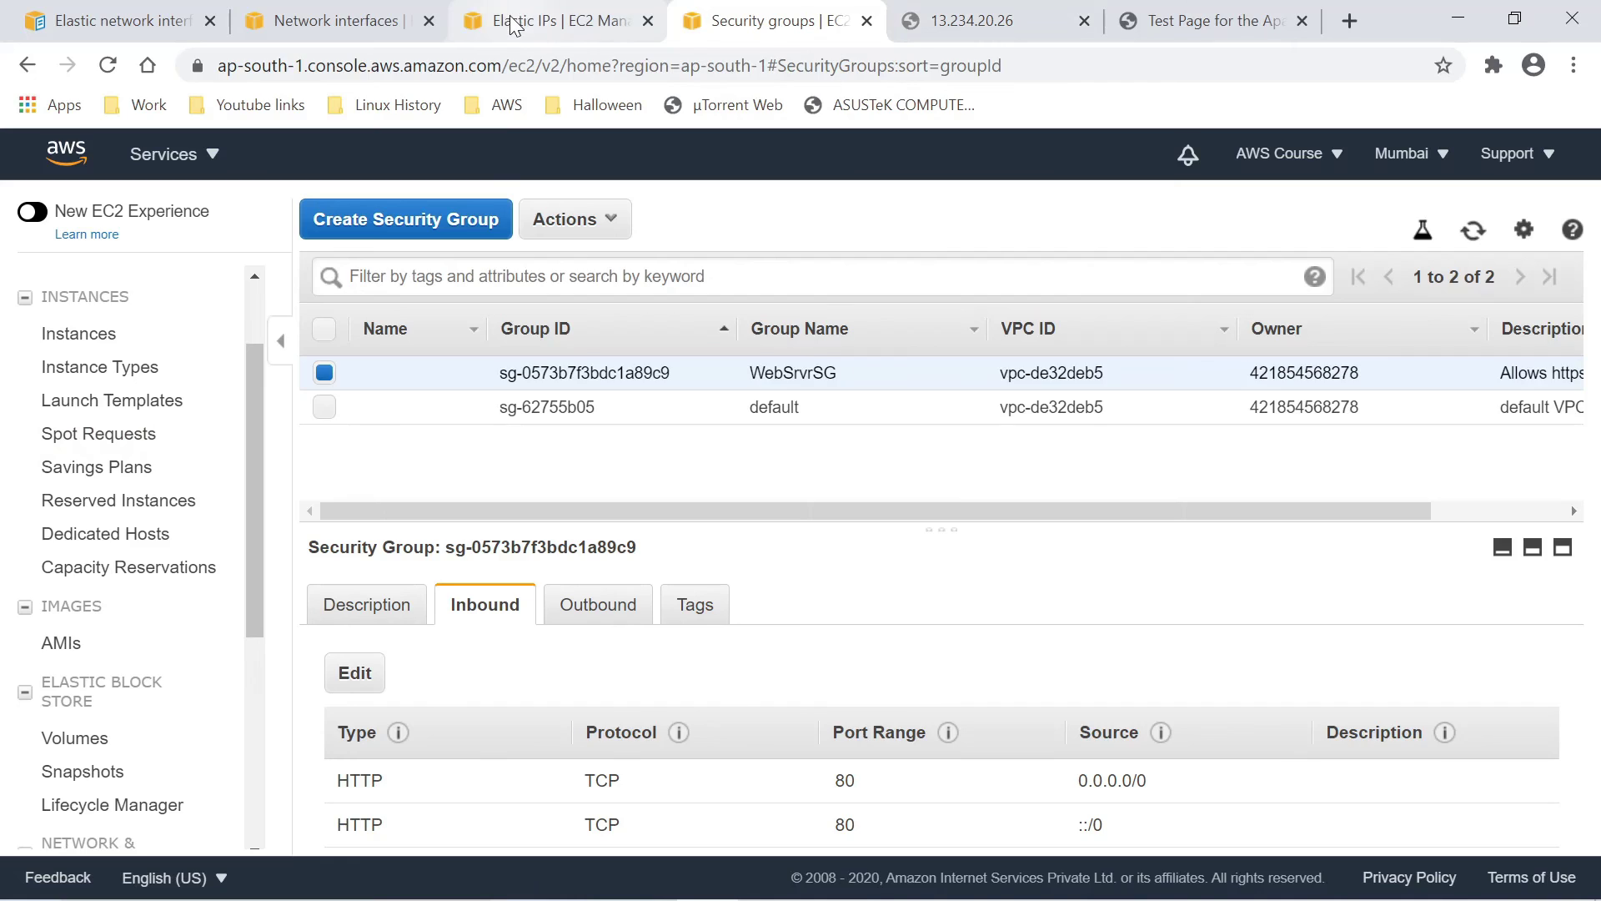
- In the network interface list, select the Second Interface and compare both interfaces' security groups, descriptions and instance IDs
left_click(519, 23)
left_click(342, 23)
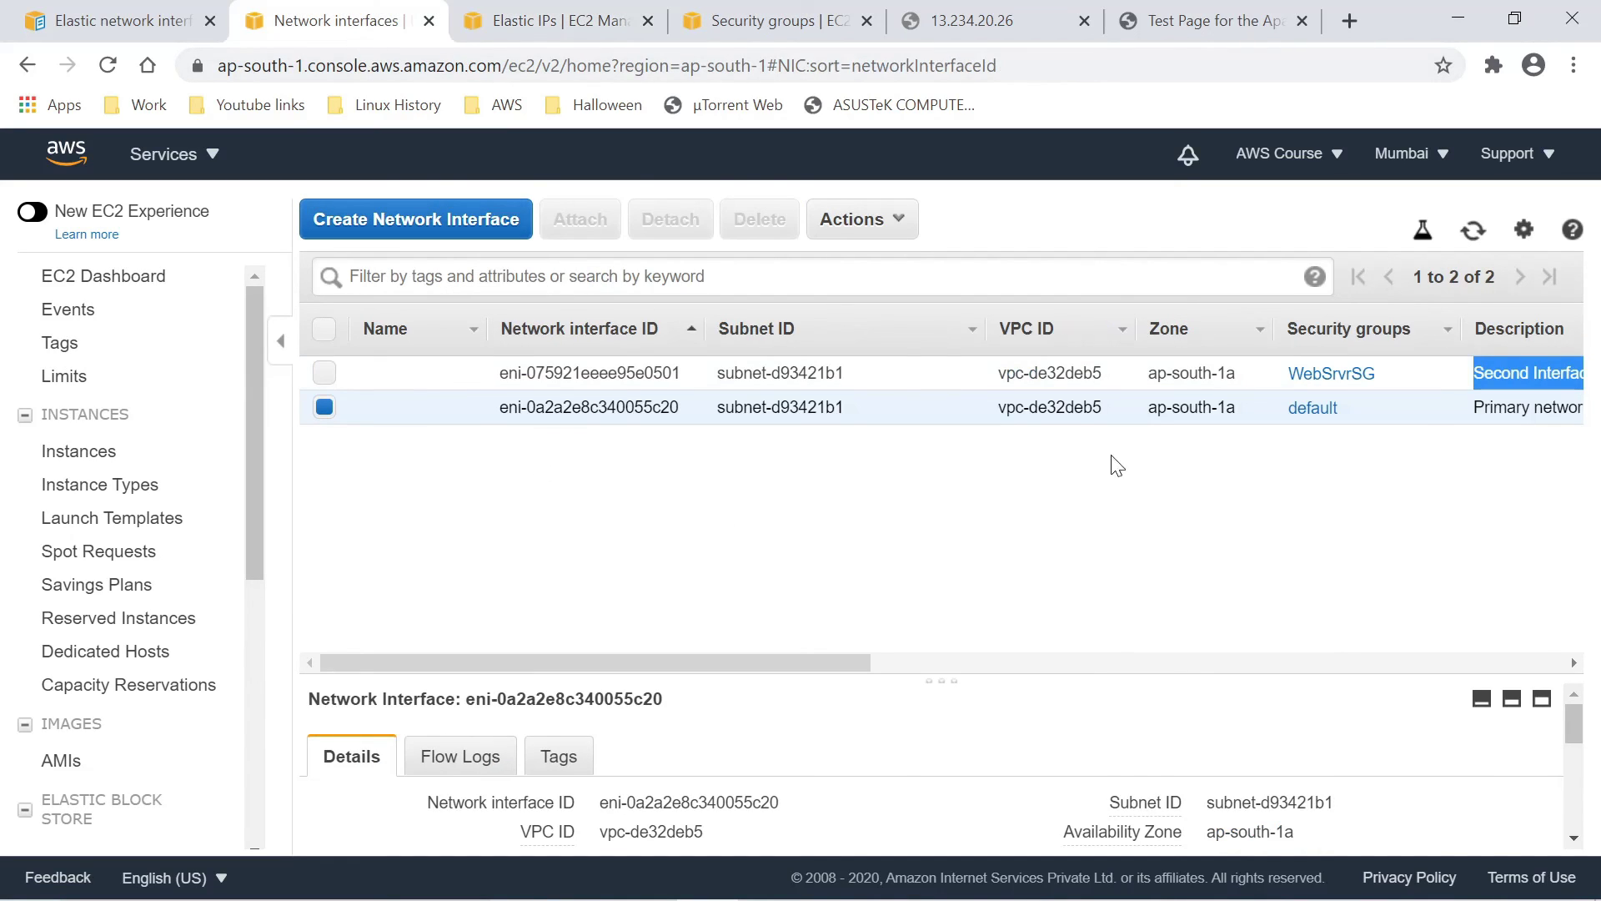
left_click(325, 407)
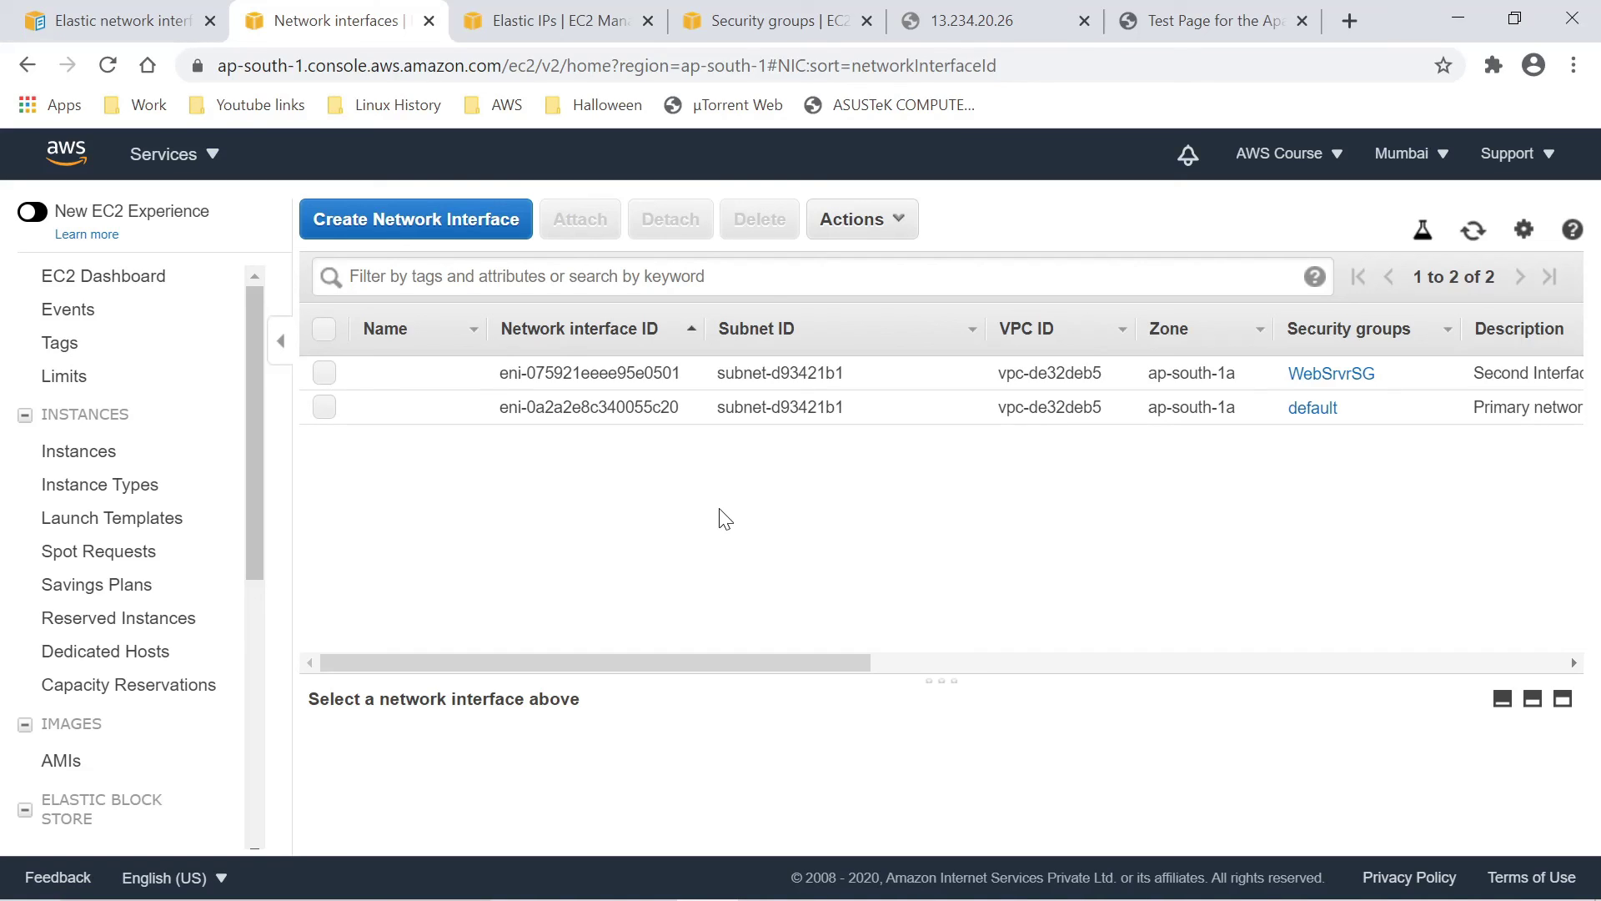
left_click(324, 372)
left_click_drag(823, 663, 942, 615)
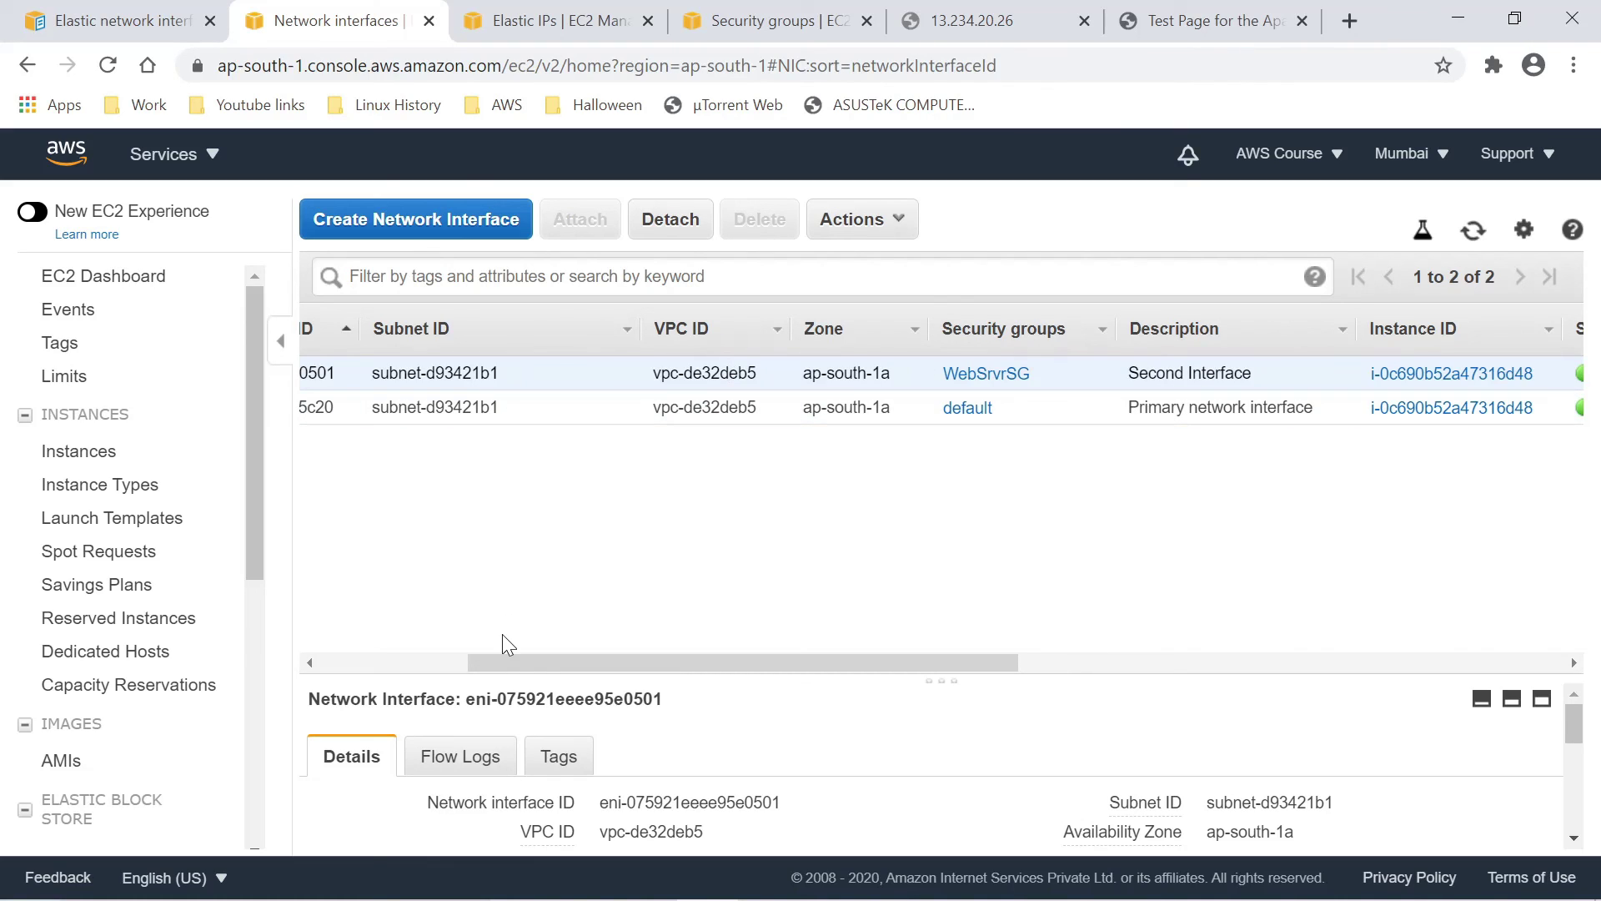
left_click_drag(558, 664, 288, 671)
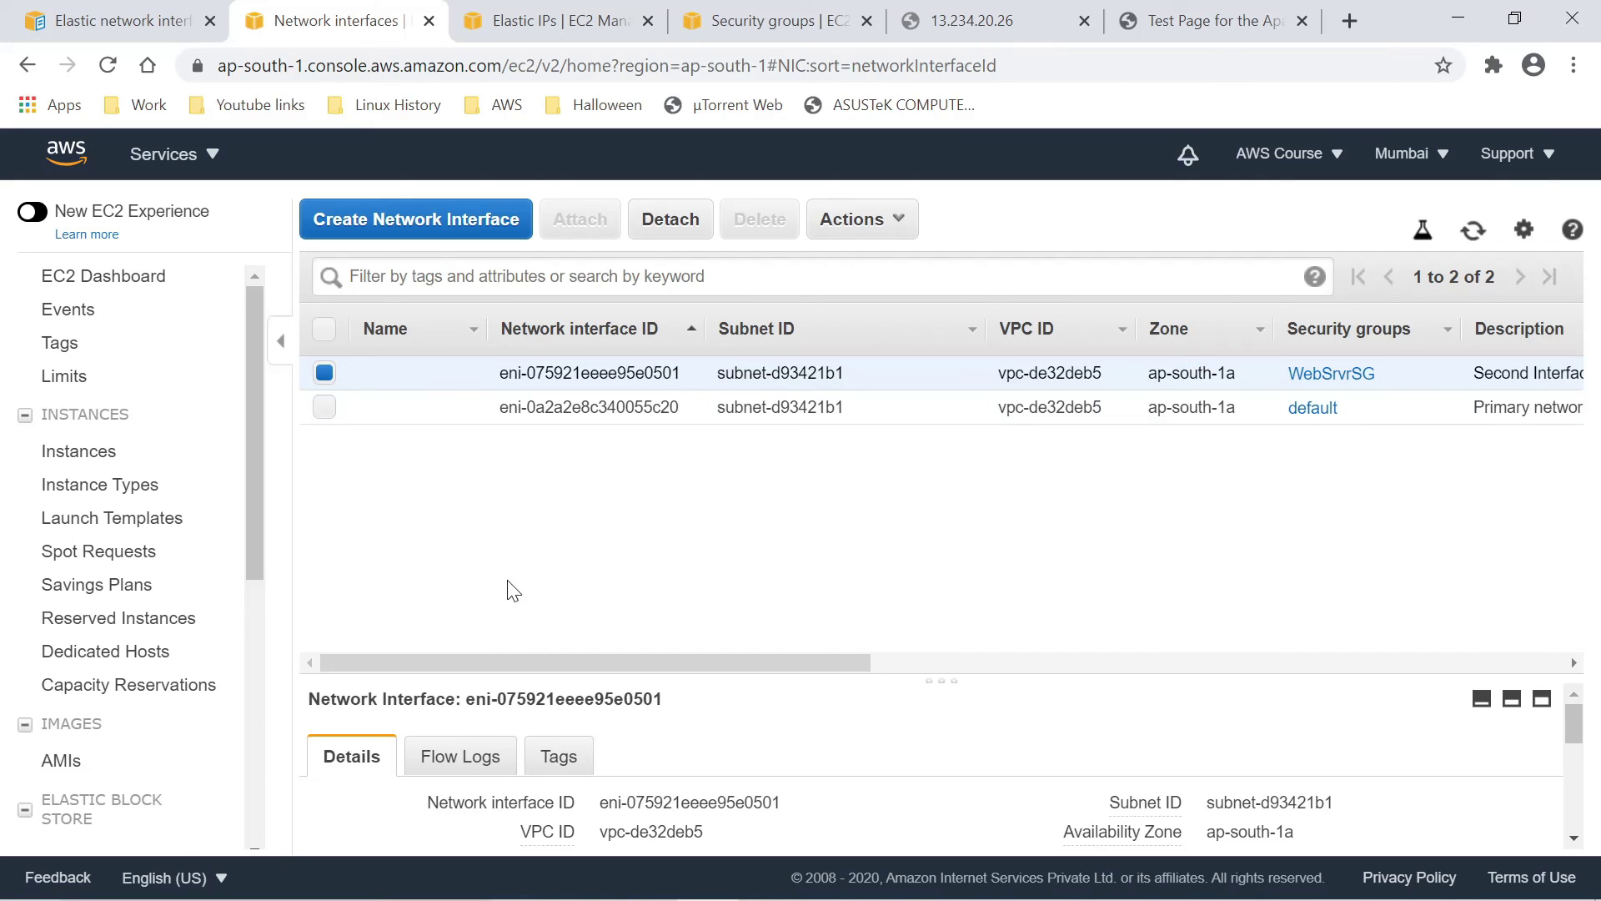
- Find the table of IP addresses per interface in the network interfaces guide and check the maximum network interfaces for t2.micro
left_click(125, 21)
scroll(1032, 476, "down", 5)
scroll(708, 500, "down", 10)
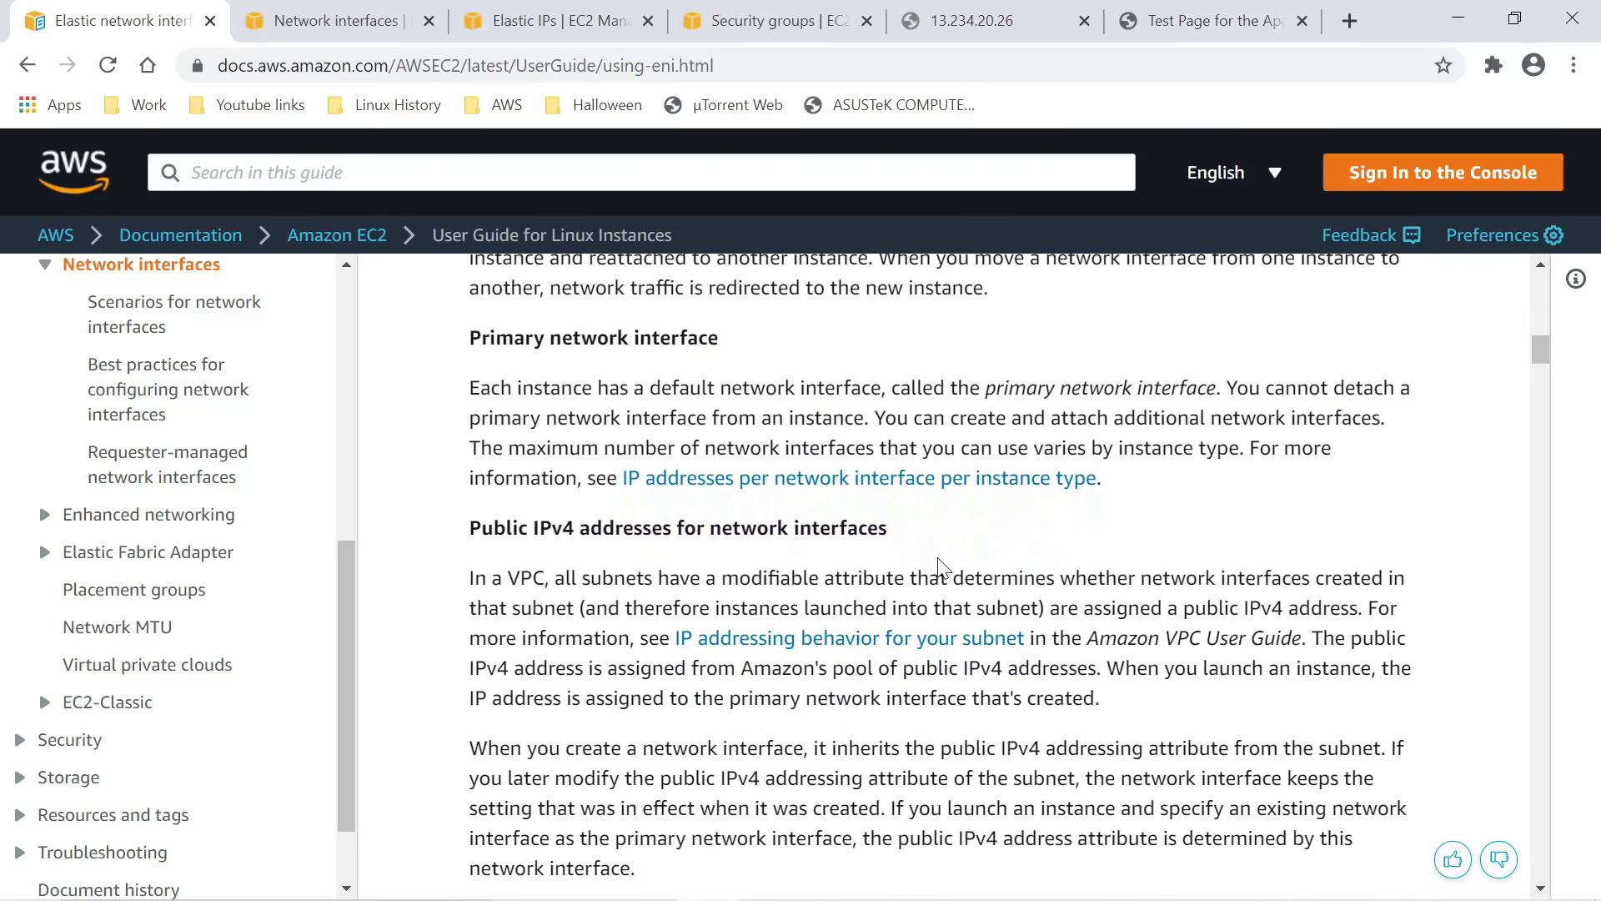
scroll(893, 562, "down", 12)
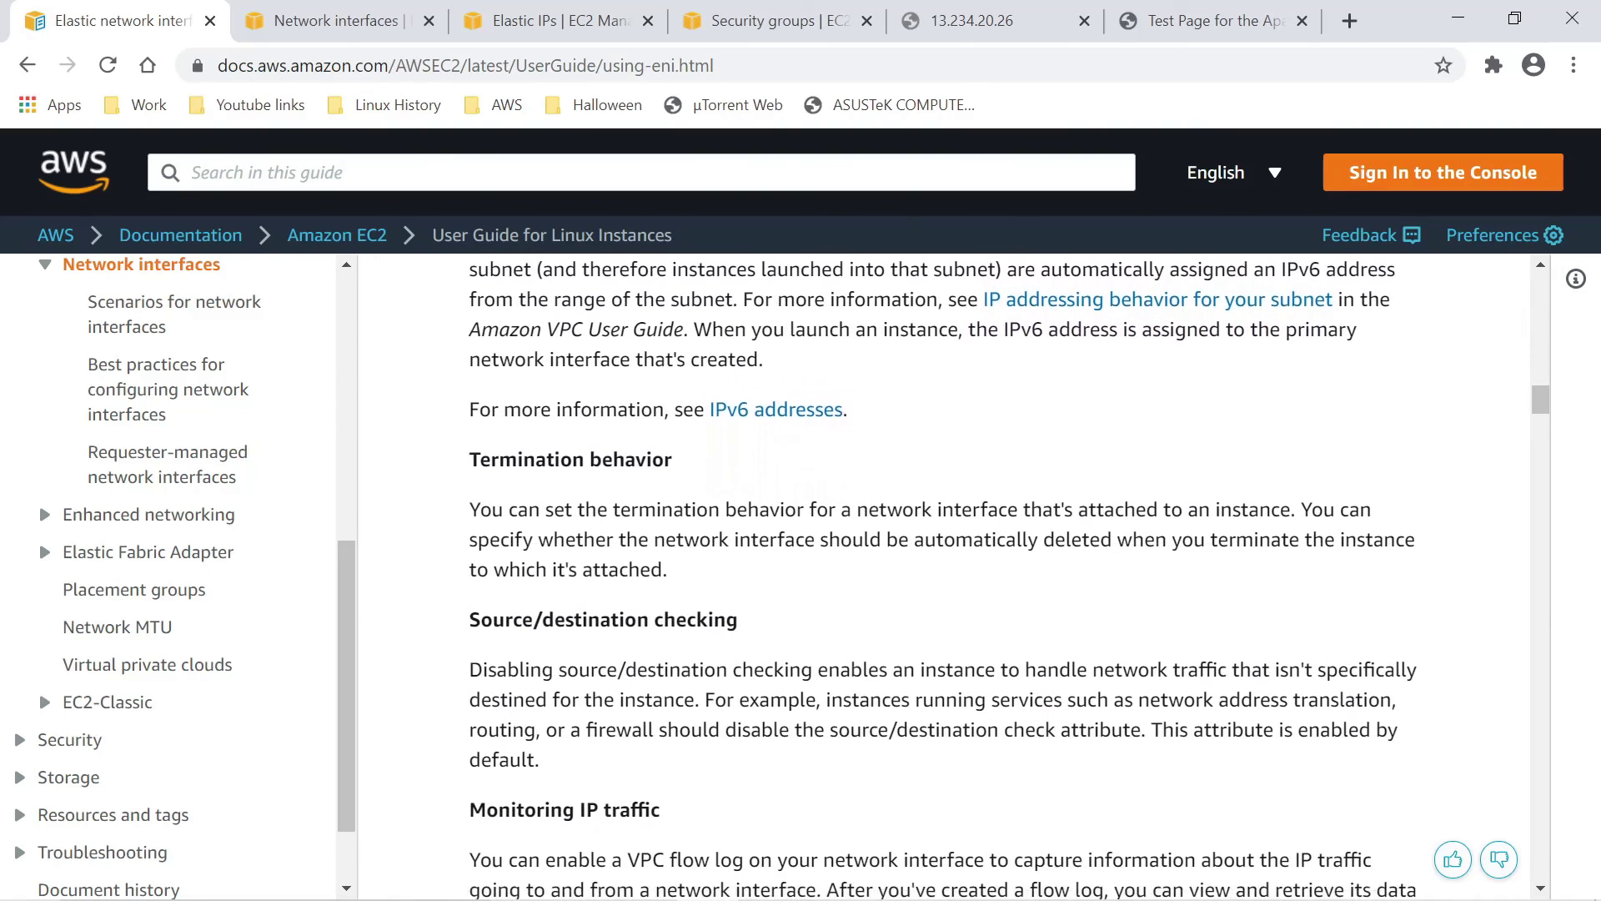
left_click_drag(1542, 417, 1559, 449)
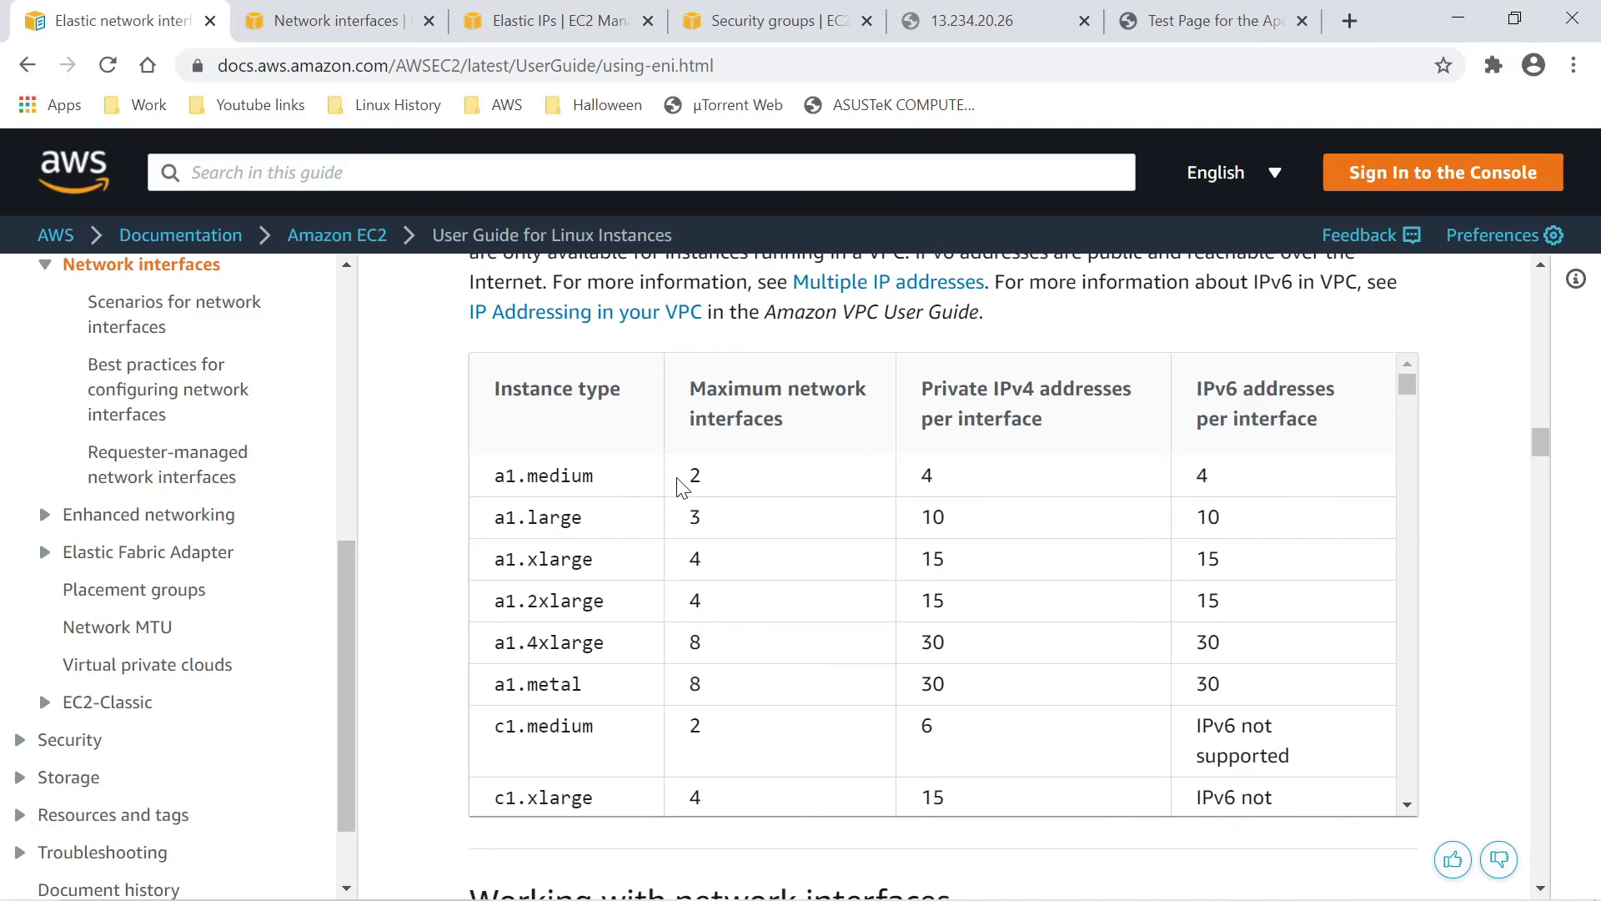
left_click_drag(1409, 388, 1385, 748)
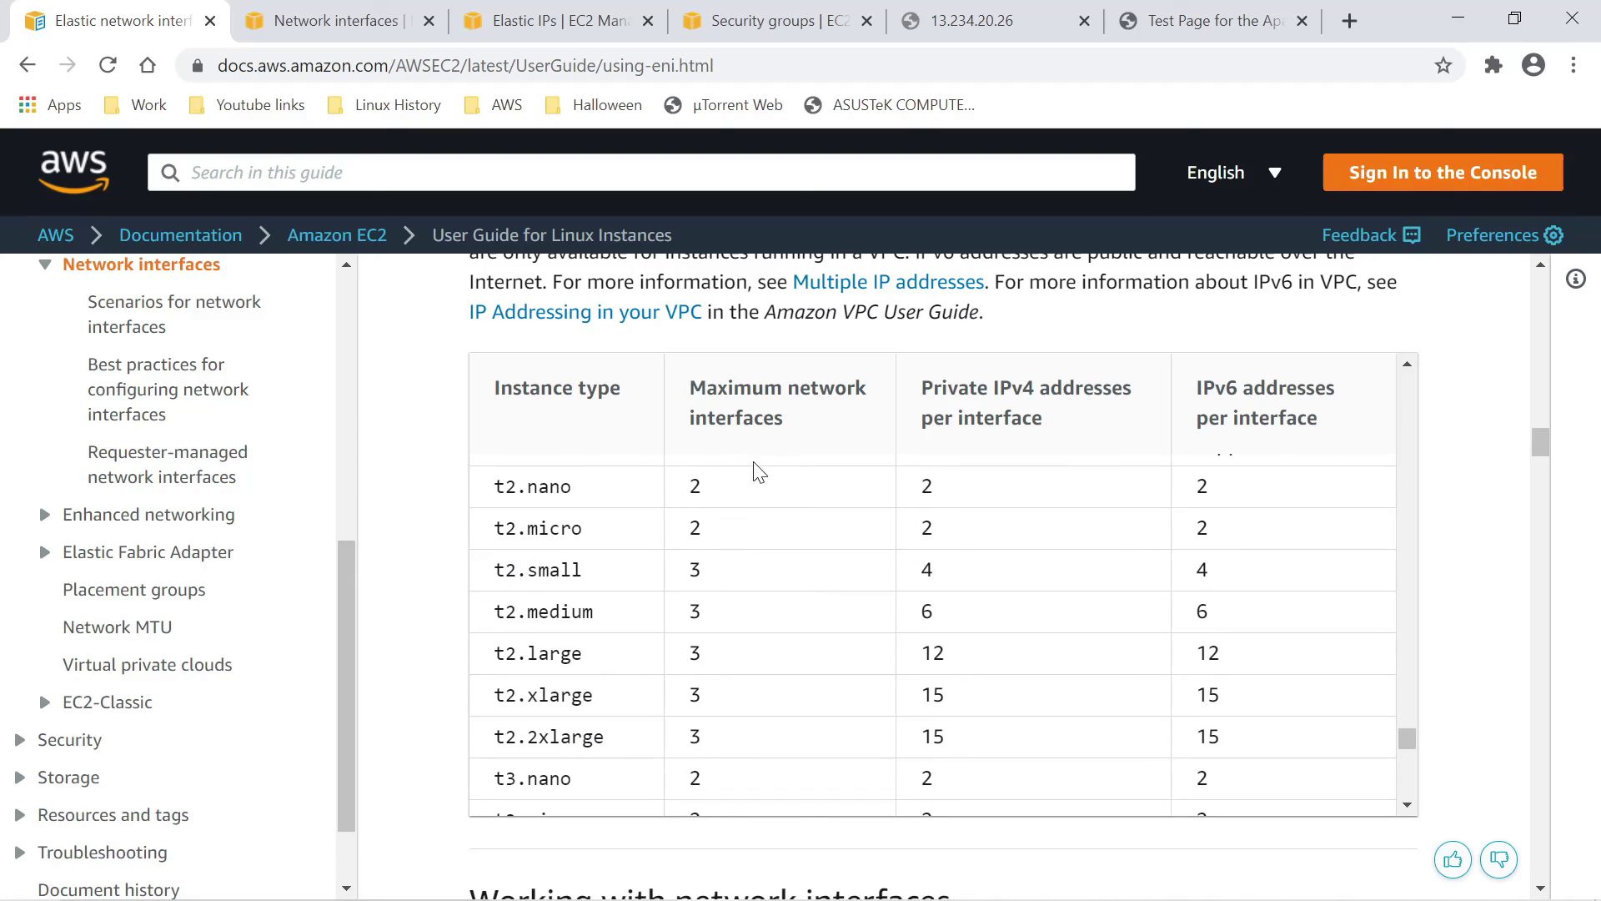
double_click(694, 528)
left_click(710, 533)
- Check the maximum network interfaces and private IPv4 addresses per interface for an instance type further down the table
left_click_drag(1410, 740, 1409, 765)
double_click(715, 763)
left_click_drag(961, 766, 939, 764)
left_click_drag(1403, 763, 1416, 626)
- Skim the guide's sections on working with network interfaces, including creating one with the console or command line
scroll(1466, 561, "down", 10)
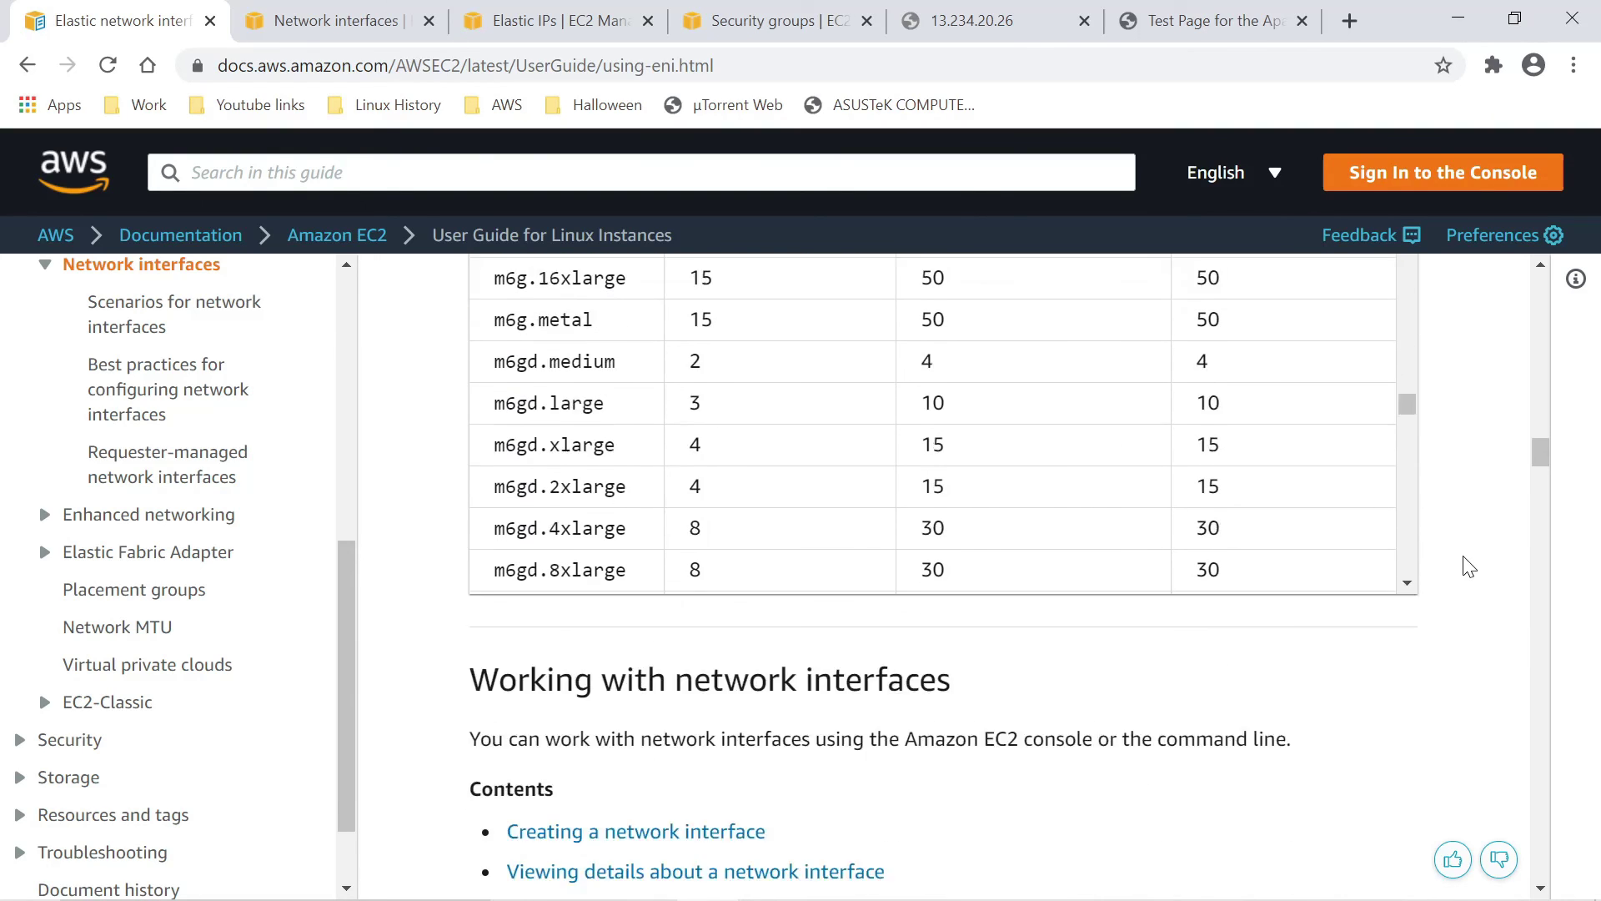
scroll(879, 386, "down", 3)
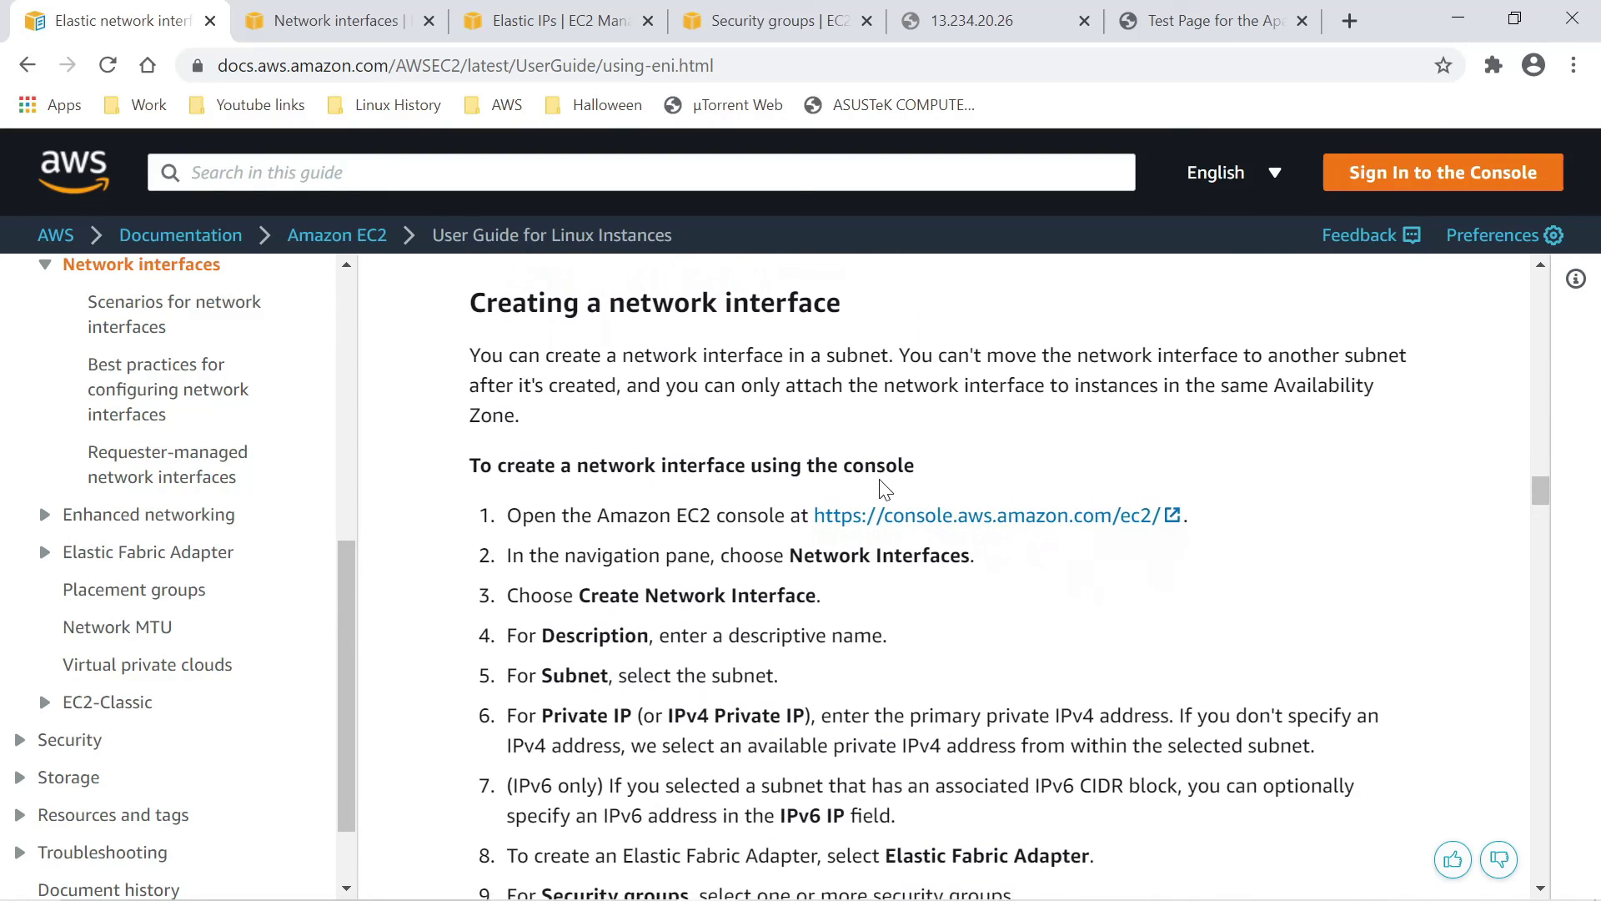
scroll(879, 386, "up", 3)
scroll(1026, 504, "down", 3)
scroll(715, 696, "down", 15)
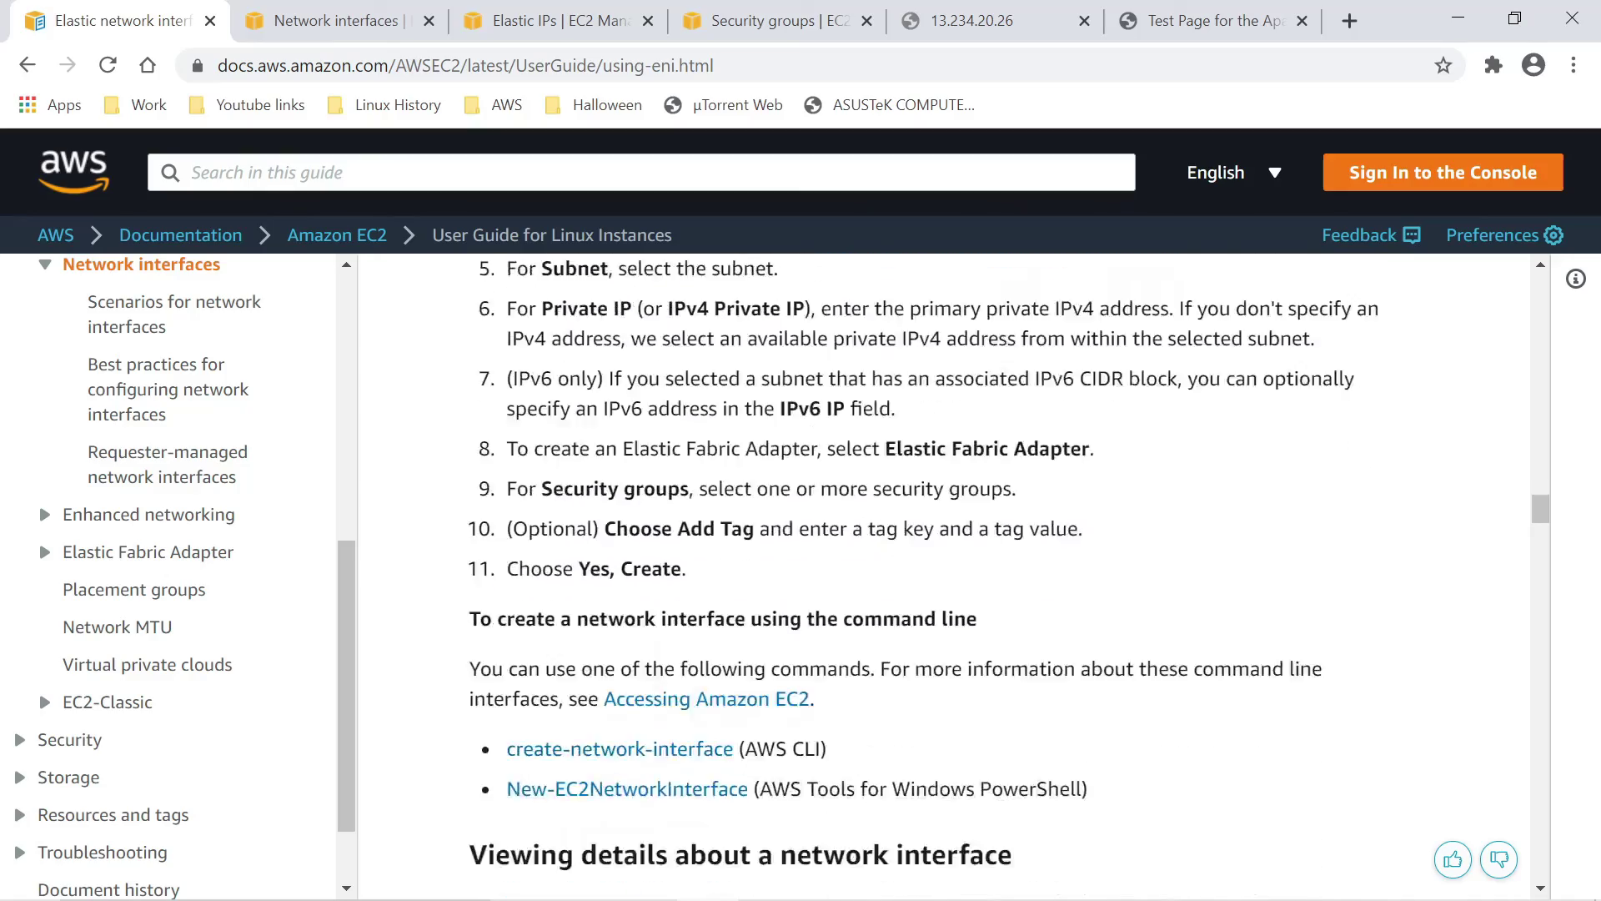
scroll(715, 696, "up", 15)
scroll(713, 696, "up", 10)
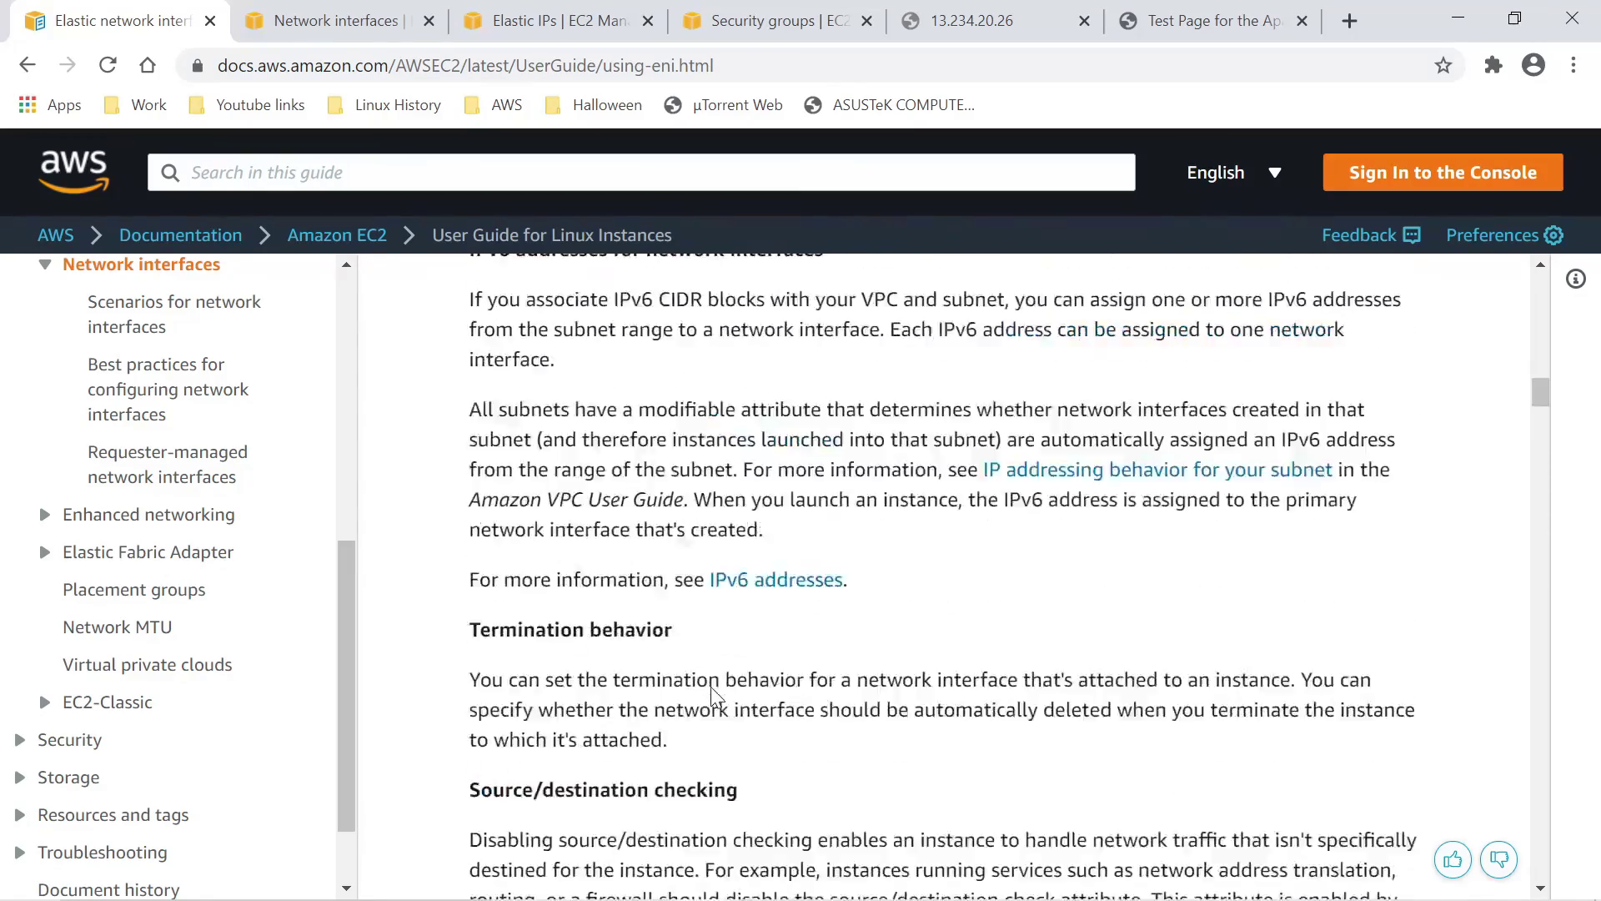
left_click(518, 10)
left_click(784, 21)
left_click(551, 24)
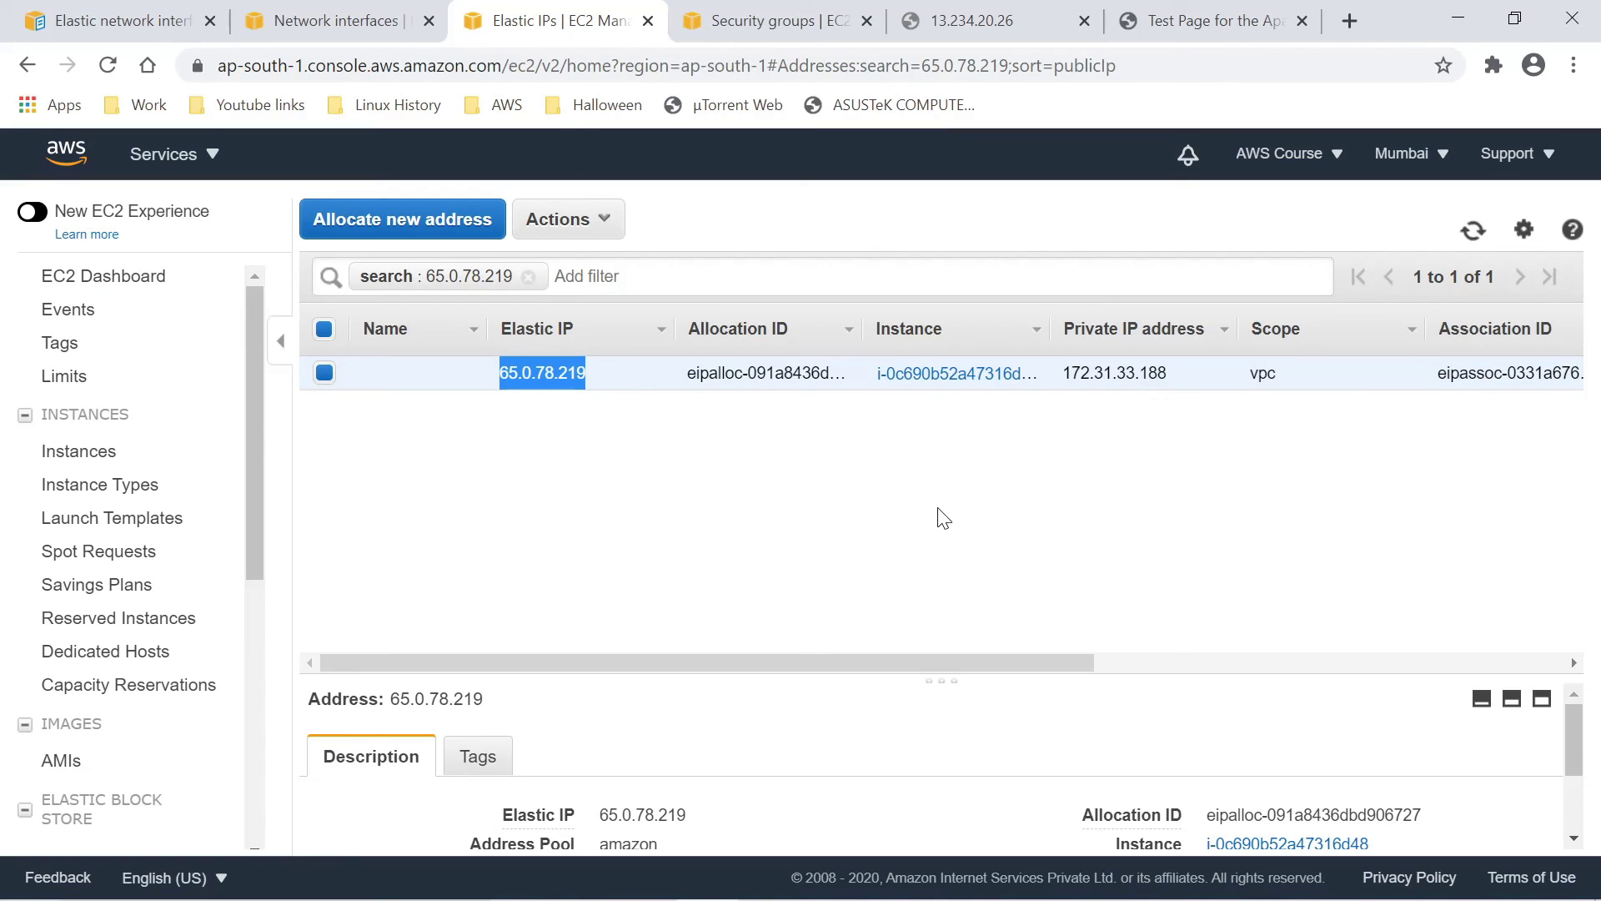
mouse_move(838, 662)
left_mouse_down()
mouse_move(1172, 663)
mouse_move(834, 663)
left_mouse_up()
left_click(659, 420)
left_click_drag(250, 464, 240, 699)
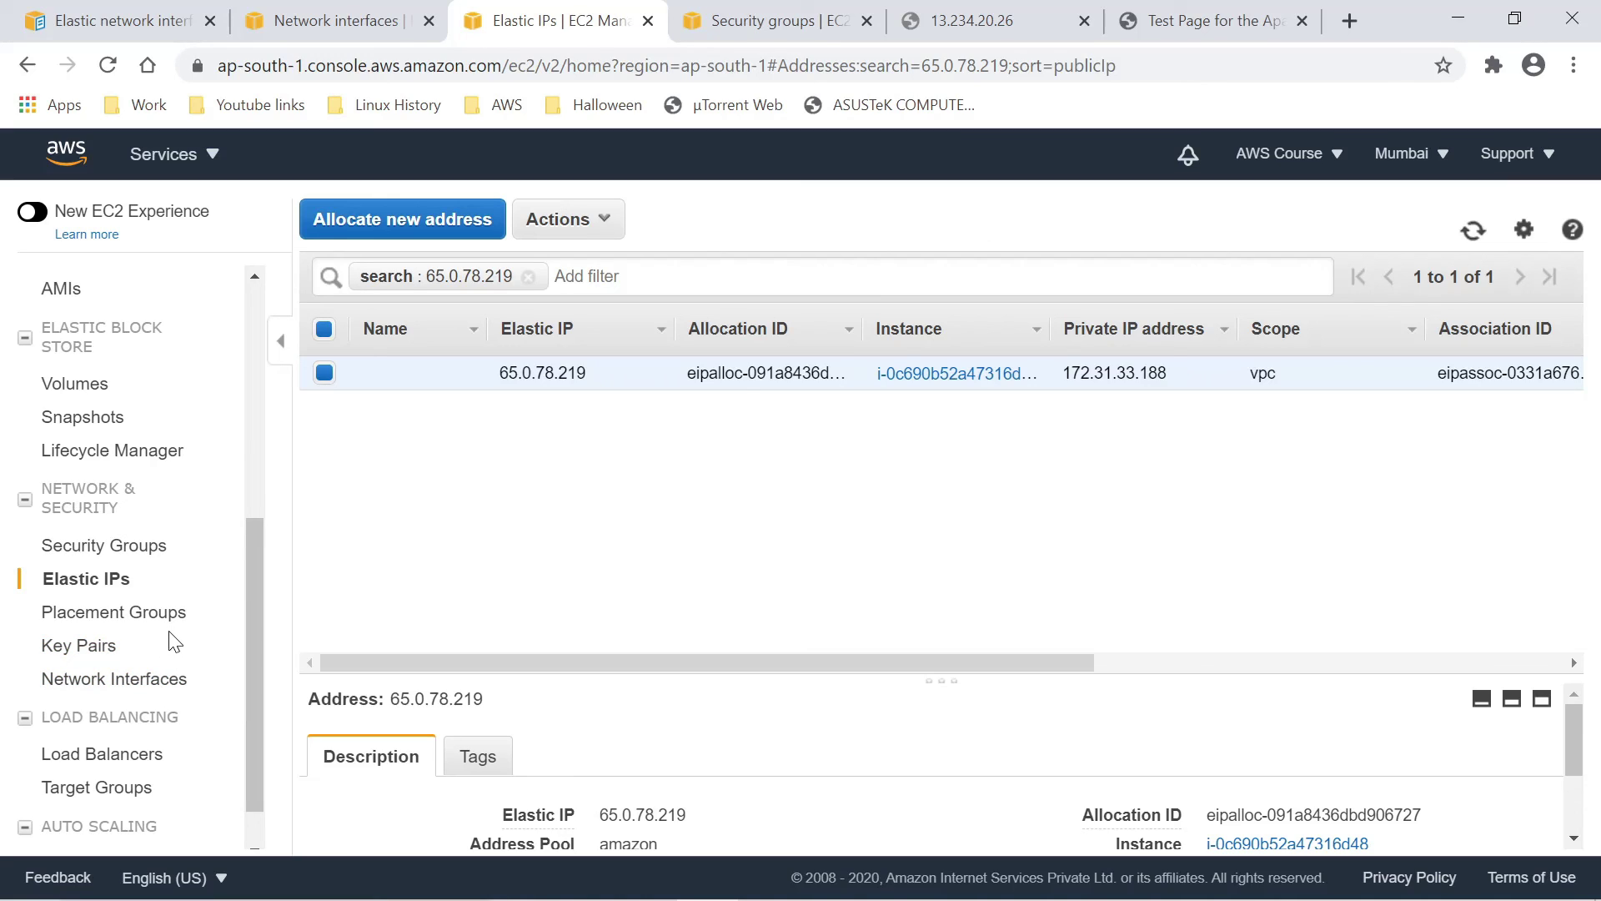
left_click_drag(251, 607, 241, 488)
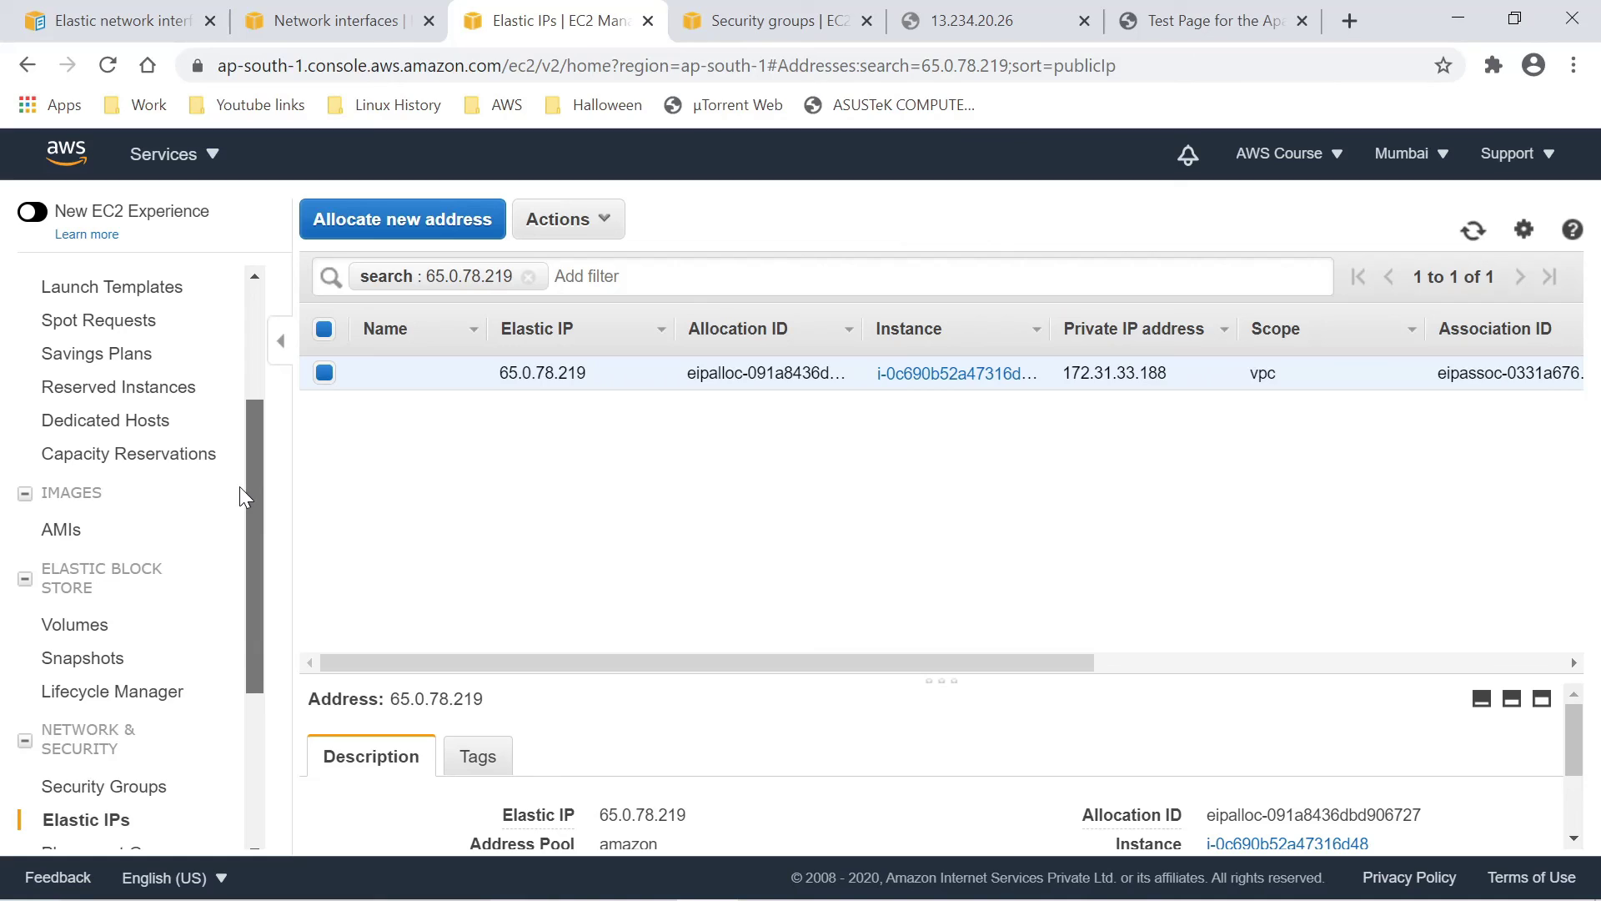
left_click_drag(239, 487, 253, 383)
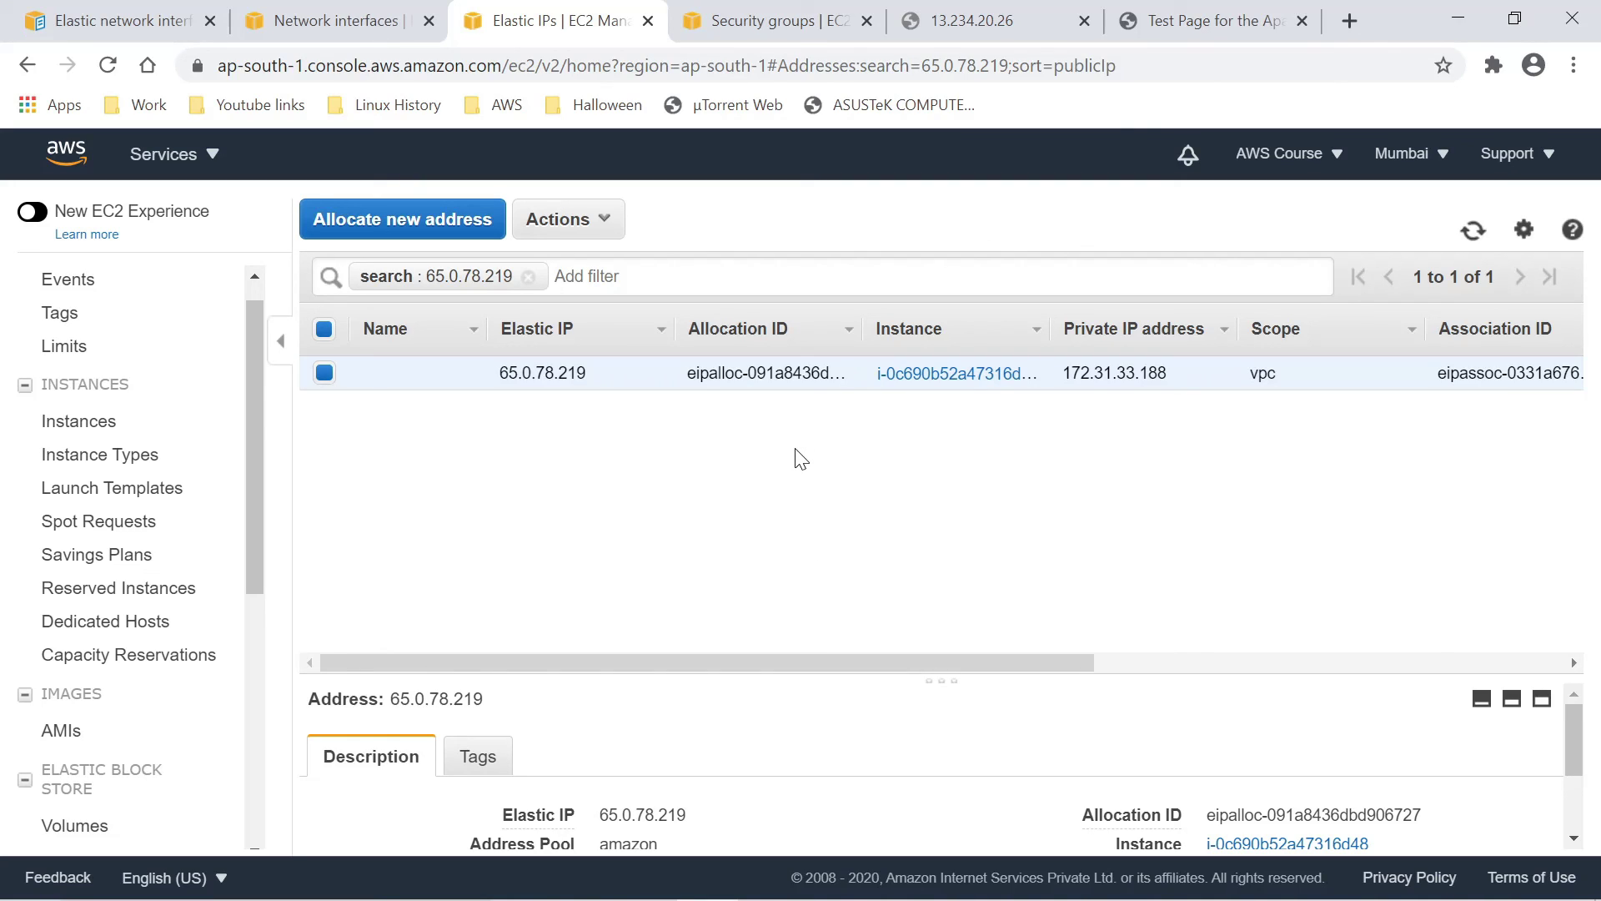
left_click_drag(834, 663, 740, 672)
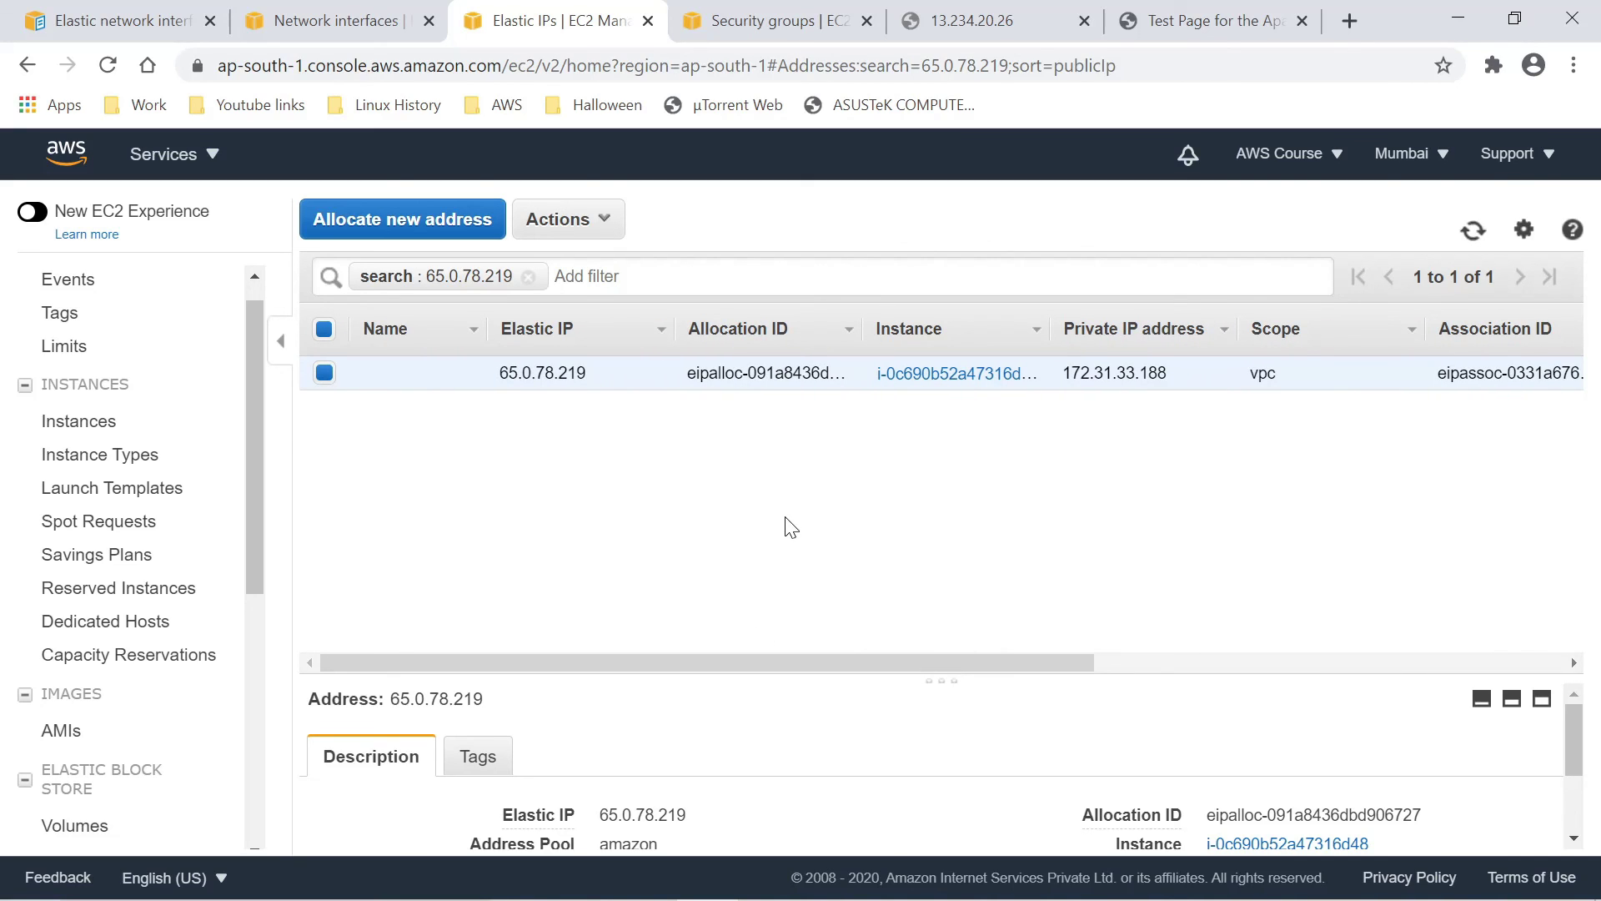